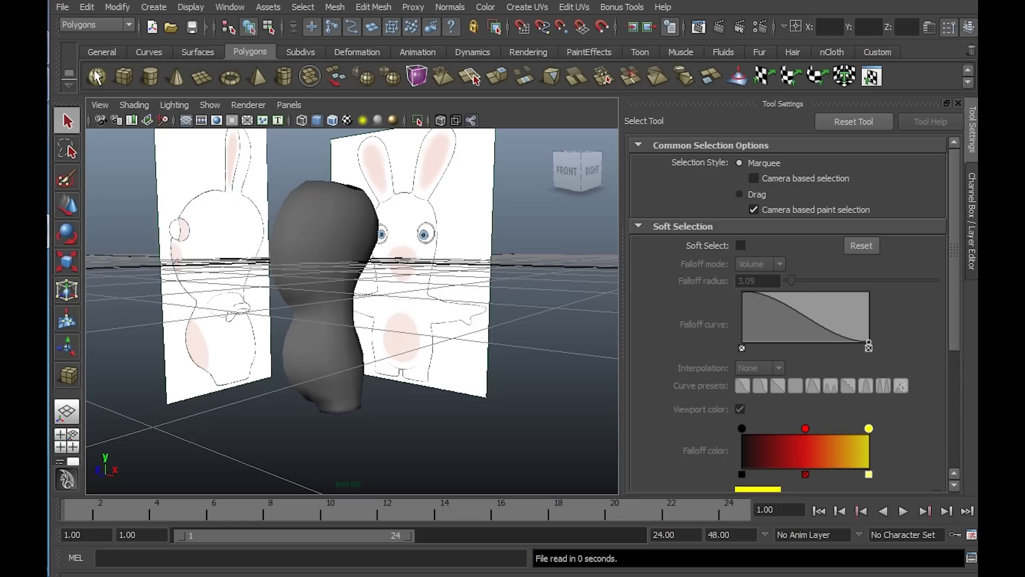
Create a polygon cube beside the body and move it over the reference arm in the front view
click(124, 77)
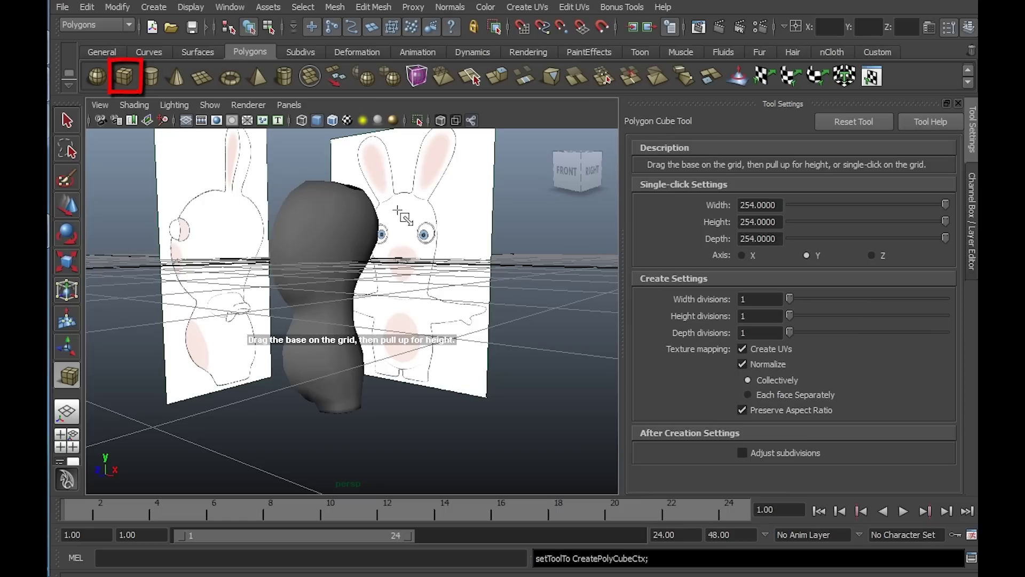
alt+drag(426, 211, 437, 256)
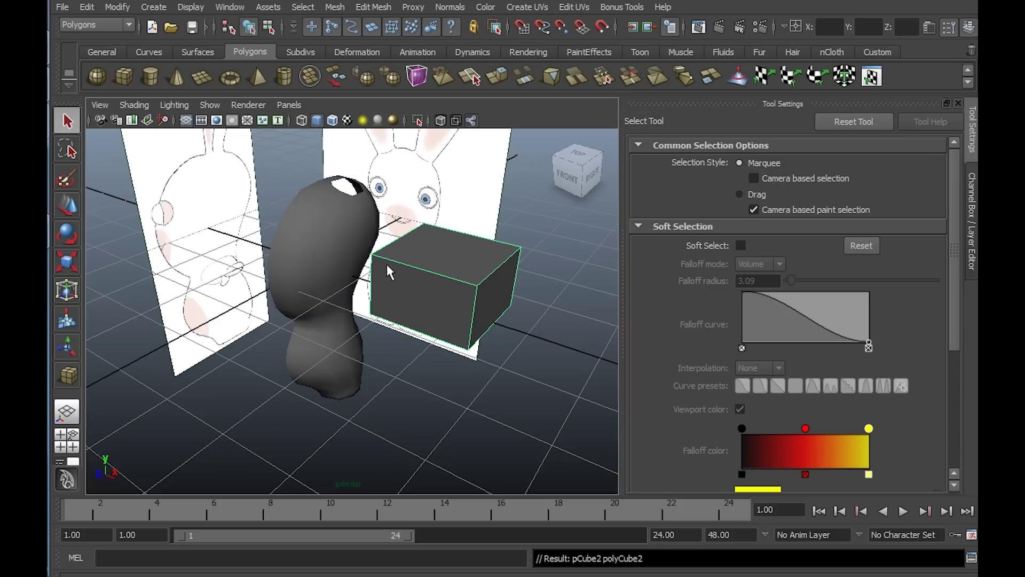
key(space)
key(space)
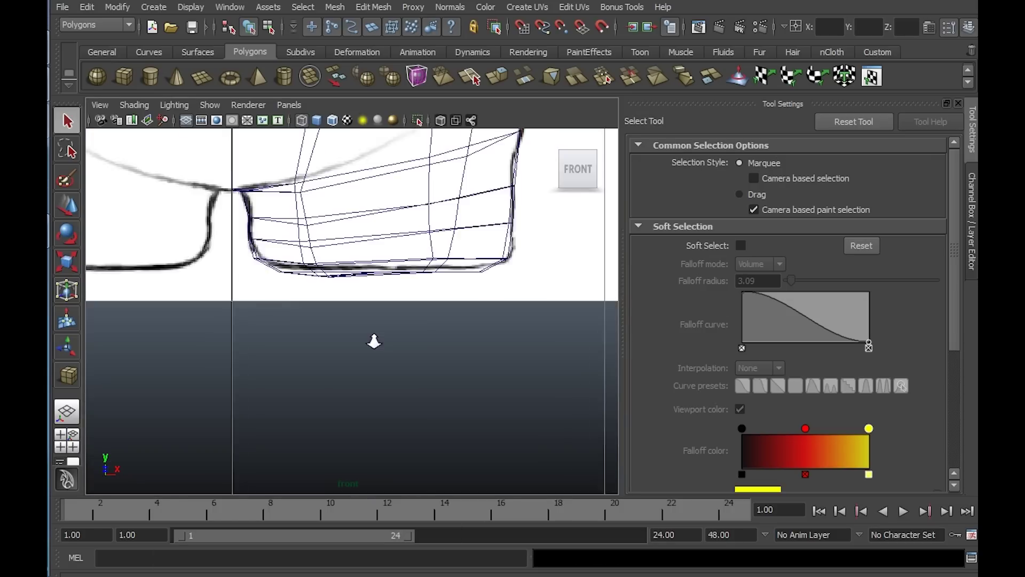
scroll(316, 335, down, 4)
alt+middle_drag(311, 284, 274, 332)
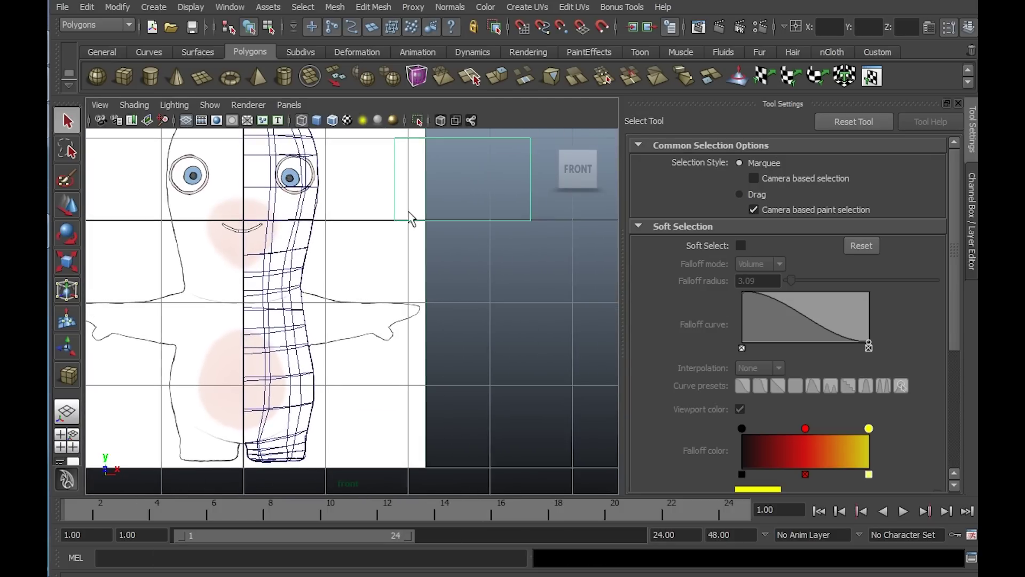
key(w)
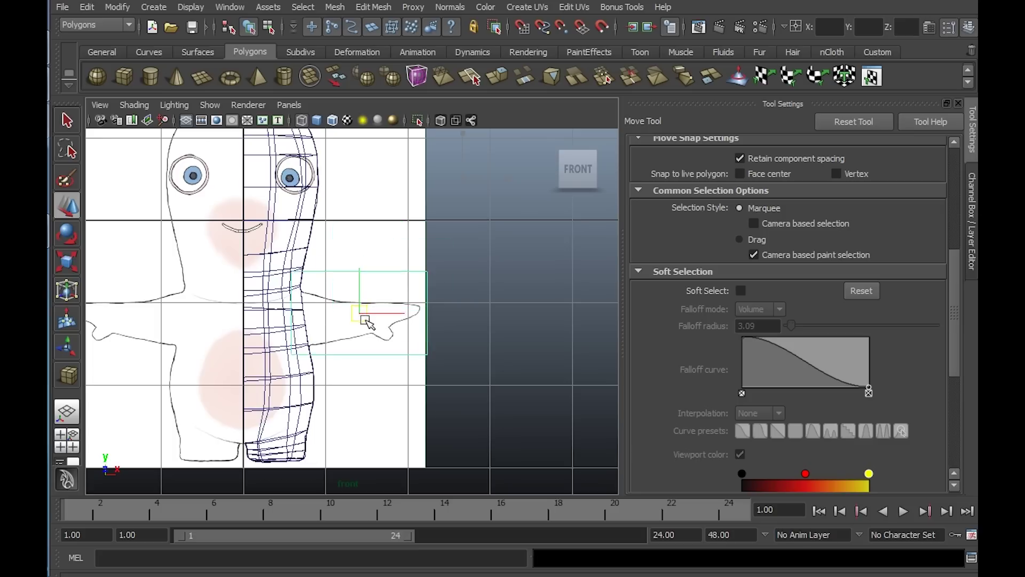
scroll(368, 312, up, 5)
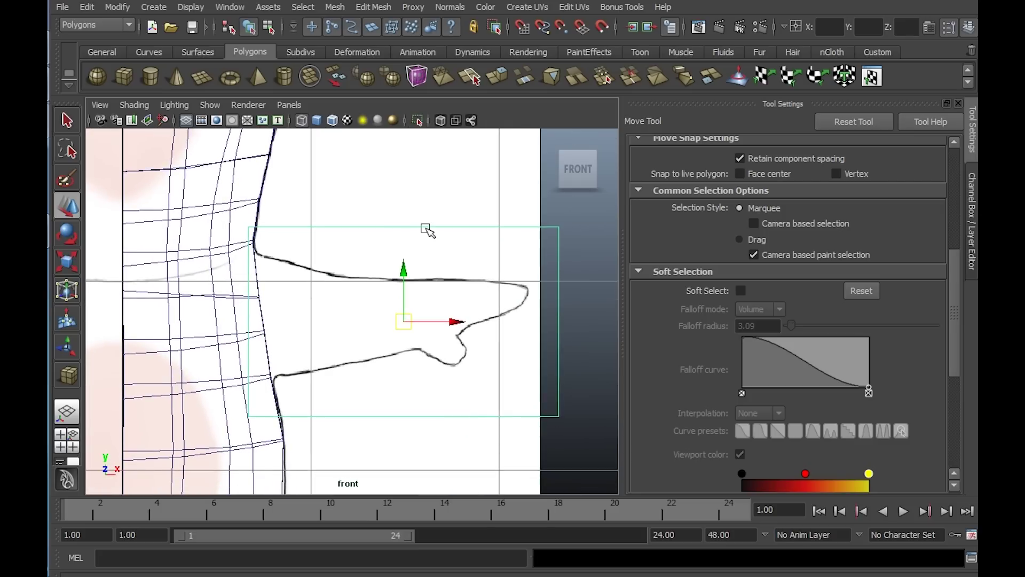
Move the cube's body-side vertices to the top and bottom of the shoulder on the front reference drawing
right_drag(427, 230, 366, 227)
click(250, 229)
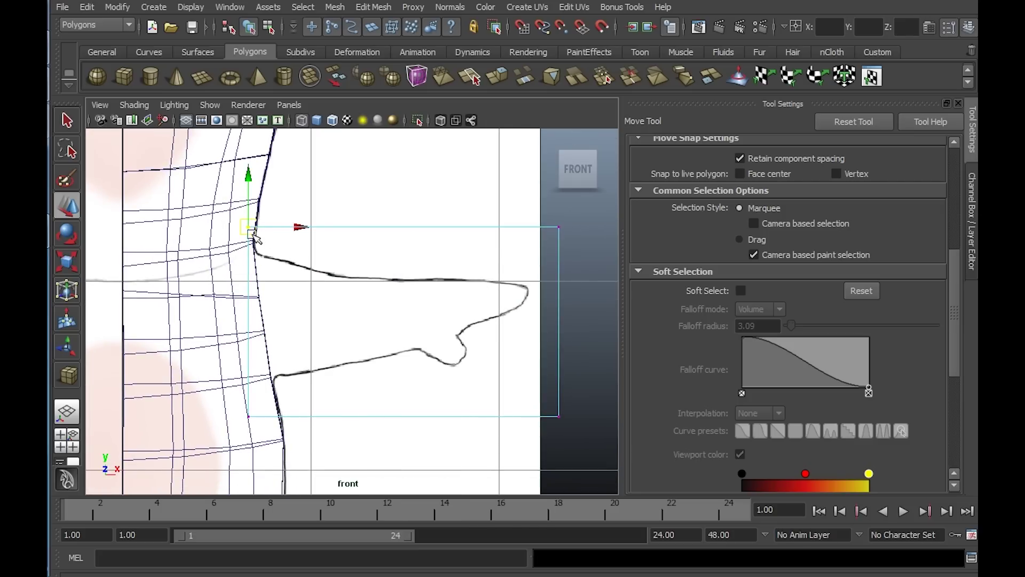
drag(254, 235, 259, 257)
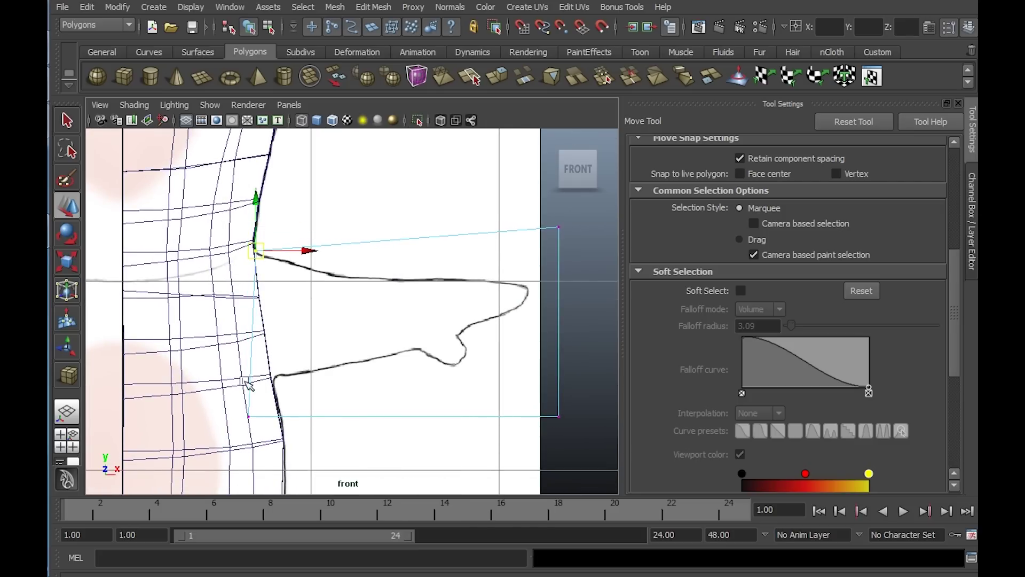
click(249, 416)
drag(249, 414, 275, 382)
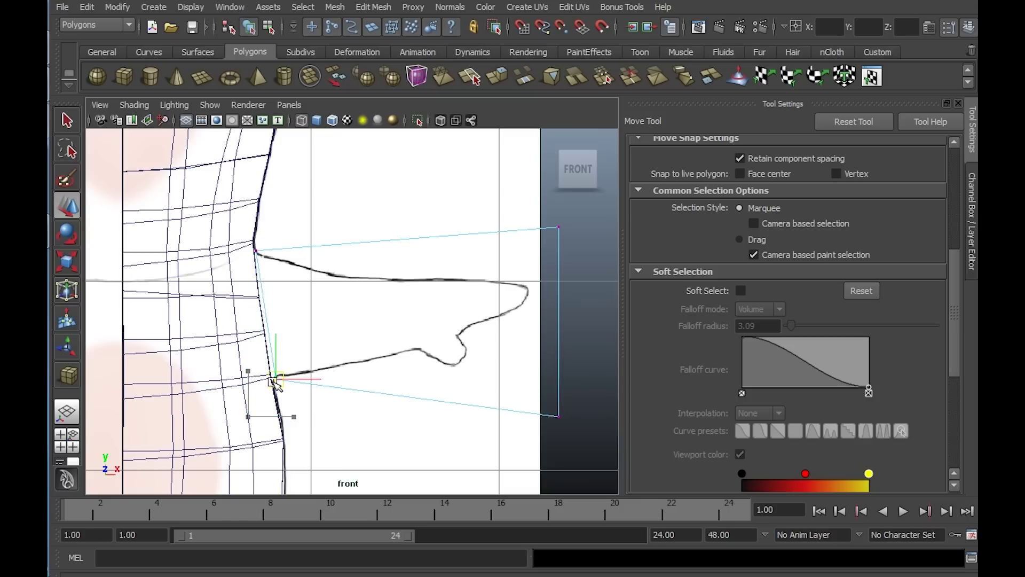
Move the cube's outer vertices onto the fingertip of the reference arm, tapering the box toward the hand
click(558, 415)
drag(559, 415, 519, 309)
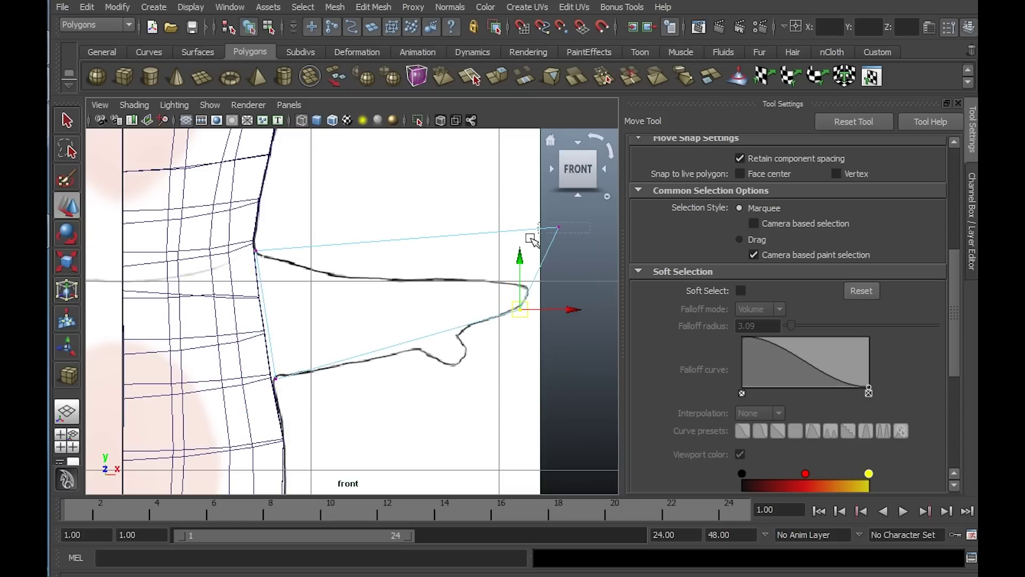
drag(529, 236, 526, 290)
mouse_move(530, 329)
mouse_down()
mouse_move(509, 306)
mouse_move(522, 313)
mouse_up()
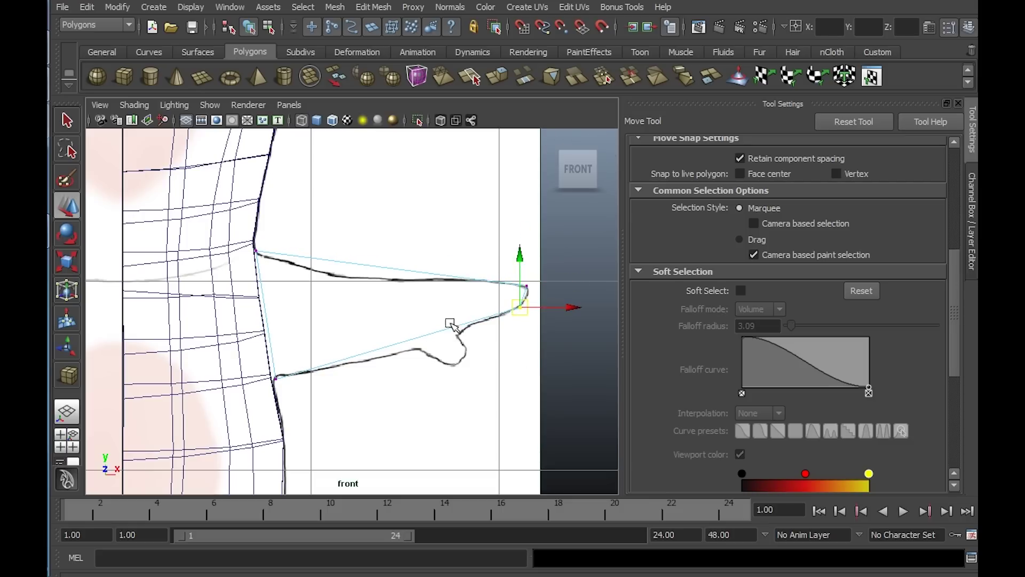
scroll(450, 323, up, 3)
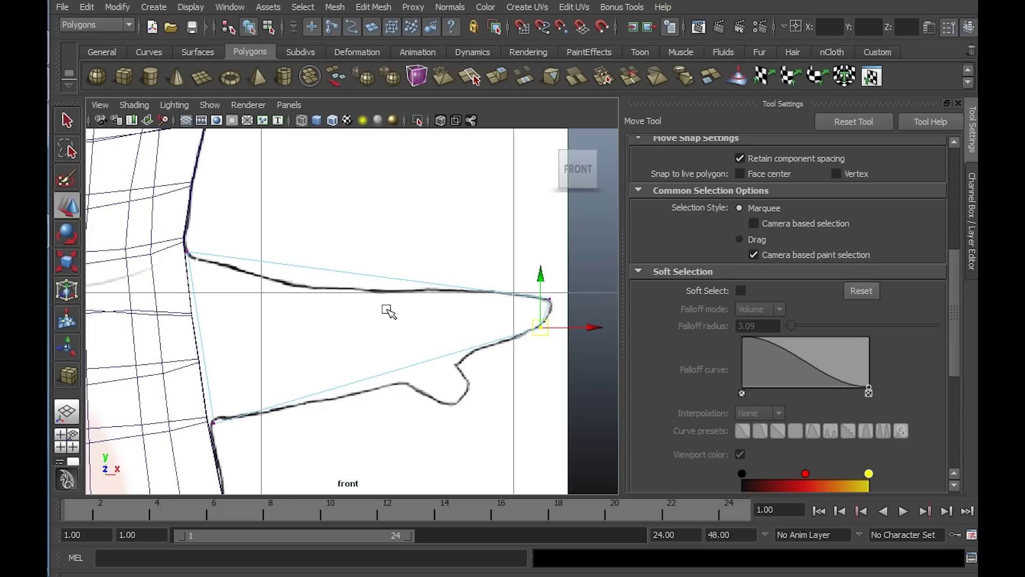
Reduce the arm box's depth in the top view by moving its front vertices toward the back
key(space)
key(space)
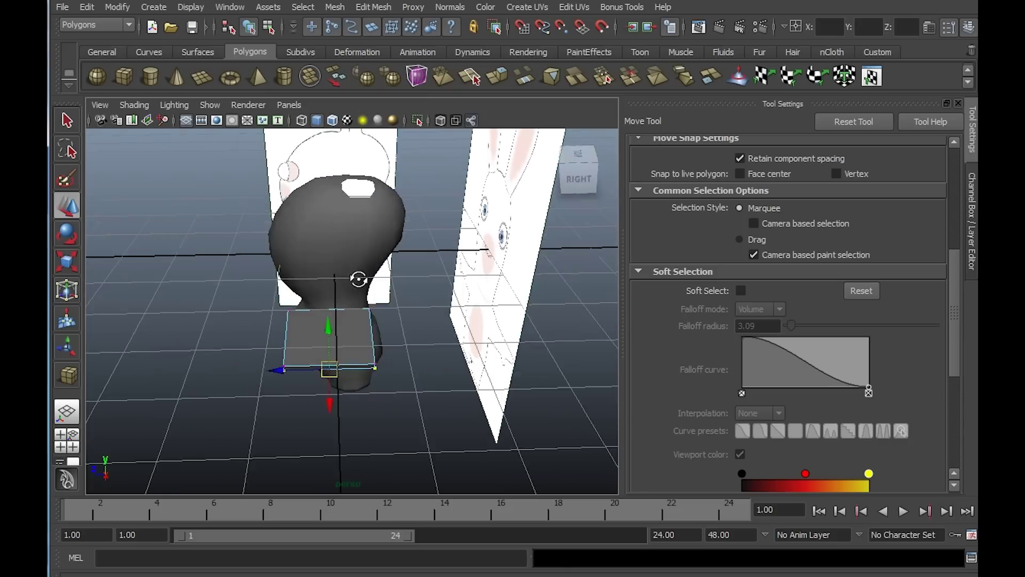
key(space)
key(space)
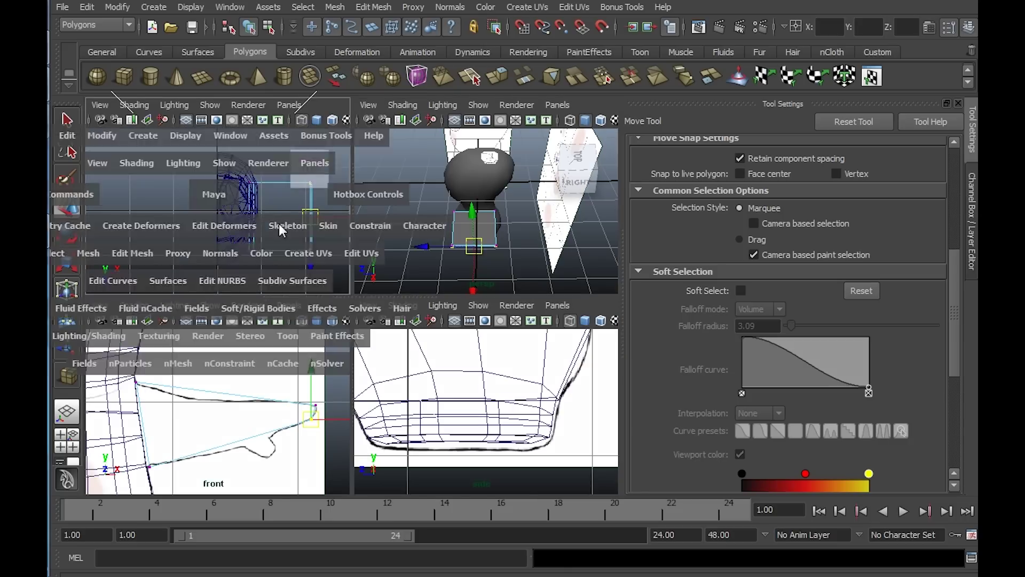
key(space)
drag(330, 297, 332, 298)
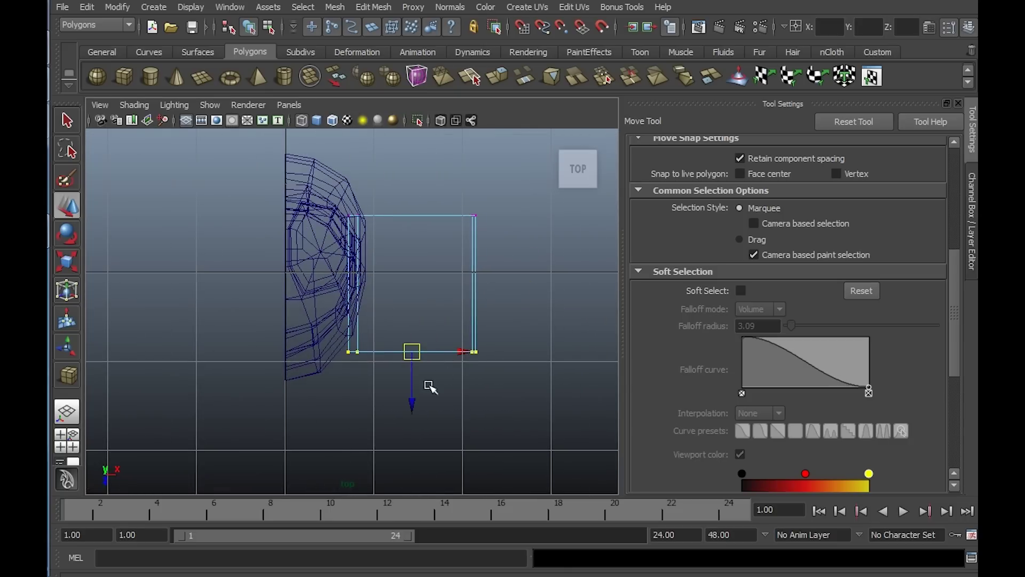
drag(414, 392, 417, 319)
Shift the arm box's front and rear vertex columns in the side view to fit the drawn shoulder outline
key(space)
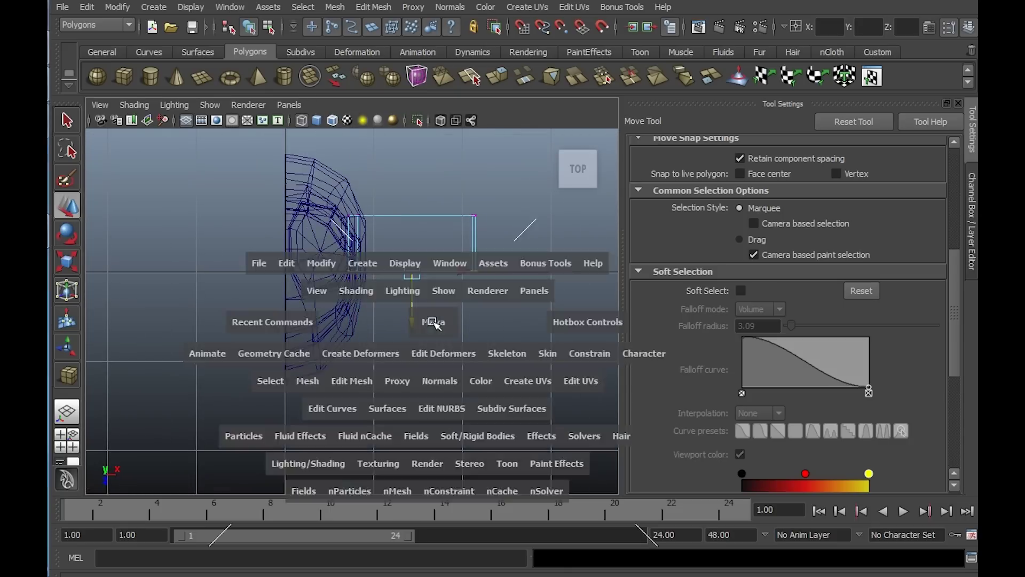
key(space)
alt+right_drag(510, 393, 321, 219)
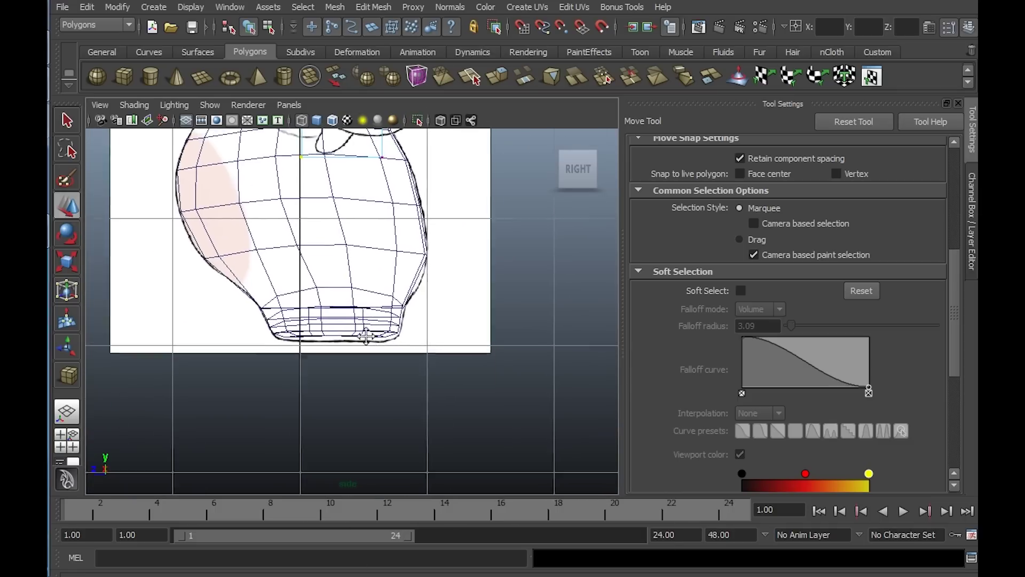
alt+middle_drag(363, 186, 373, 331)
alt+right_drag(373, 331, 565, 477)
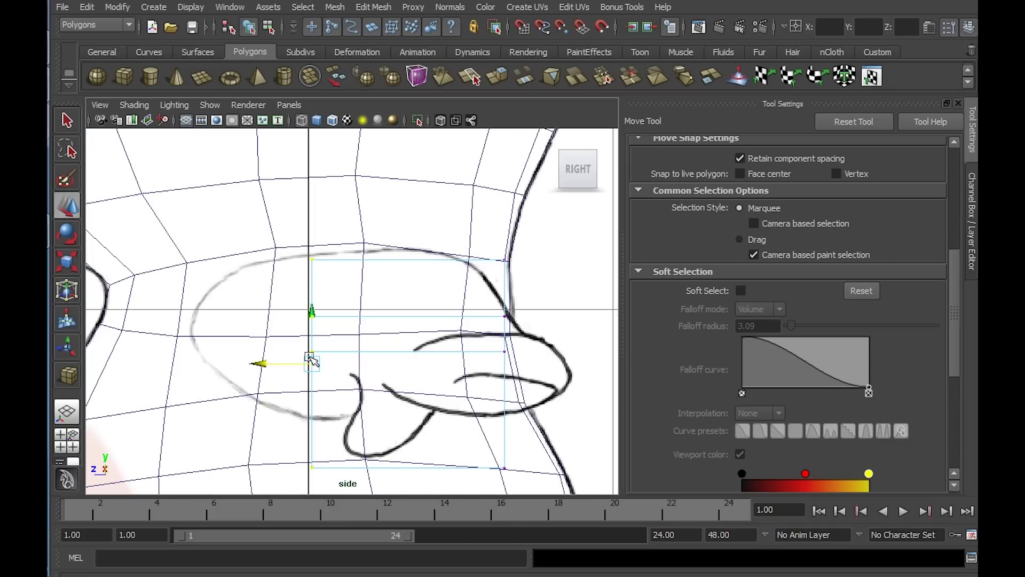
key(F8)
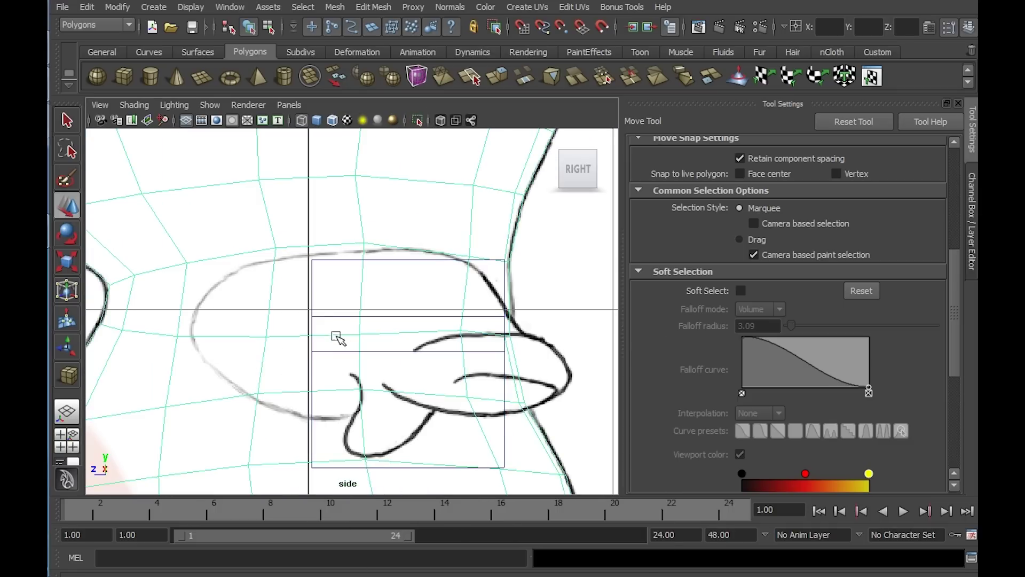
click(346, 321)
right_click(348, 322)
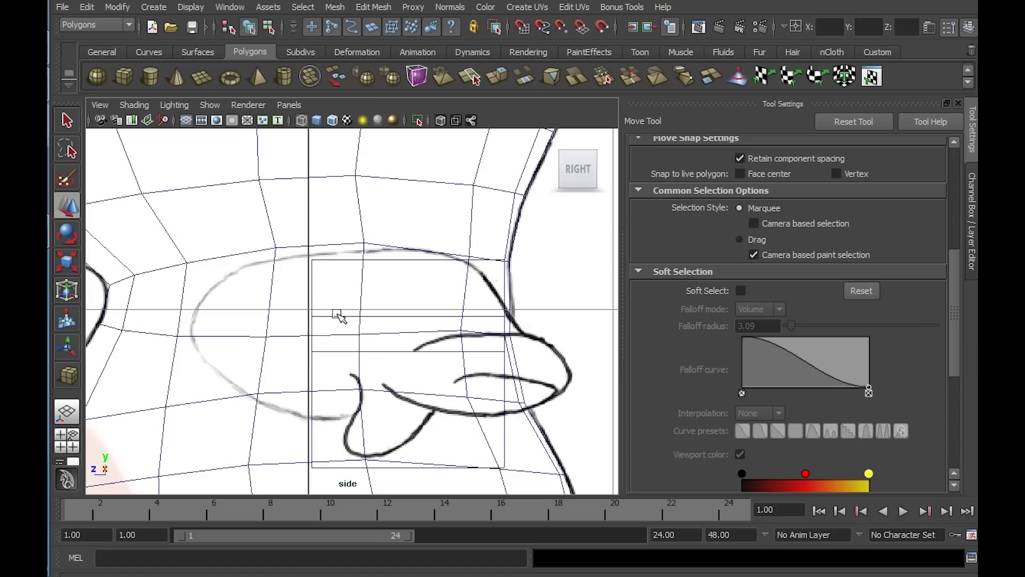
click(339, 315)
right_drag(340, 301, 287, 294)
drag(266, 206, 354, 480)
scroll(330, 365, down, 2)
mouse_move(277, 353)
mouse_down()
mouse_move(252, 357)
mouse_move(277, 350)
mouse_up()
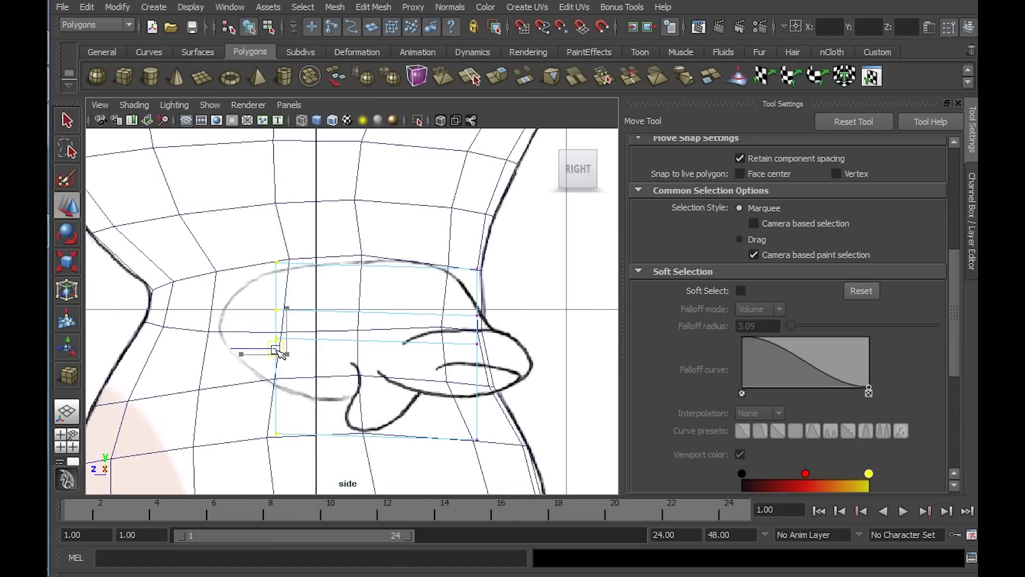
drag(460, 282, 524, 477)
drag(426, 354, 395, 354)
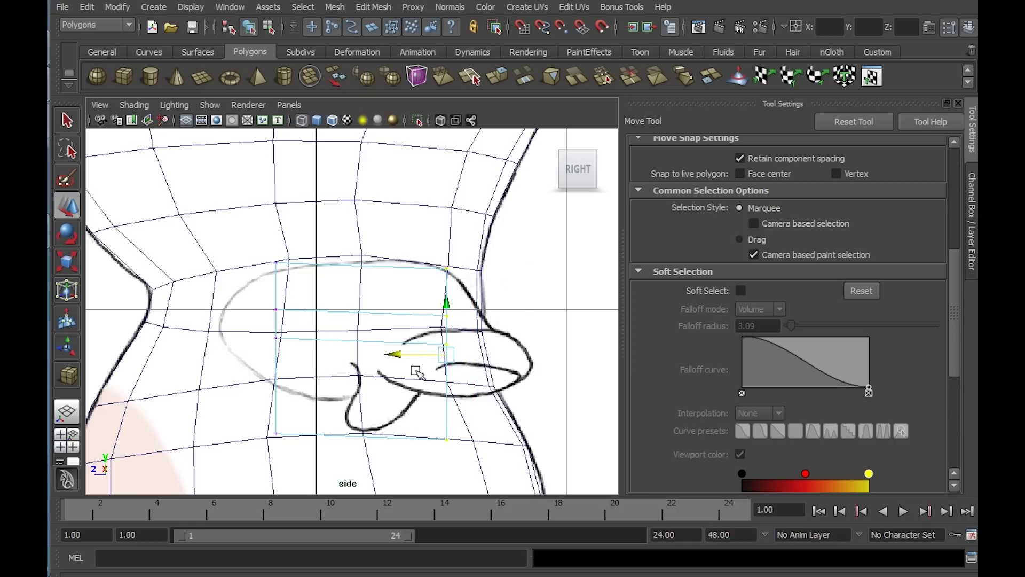
Adjust the corner vertices of the arm box's shoulder end in the side view to follow the drawn arm shape
alt+middle_drag(492, 431, 495, 388)
drag(260, 377, 272, 396)
drag(427, 385, 488, 405)
drag(431, 216, 466, 232)
drag(302, 233, 302, 234)
drag(284, 222, 297, 219)
Move the hand-end vertices of the arm box toward the back in the top view so the arm angles backward
key(space)
key(space)
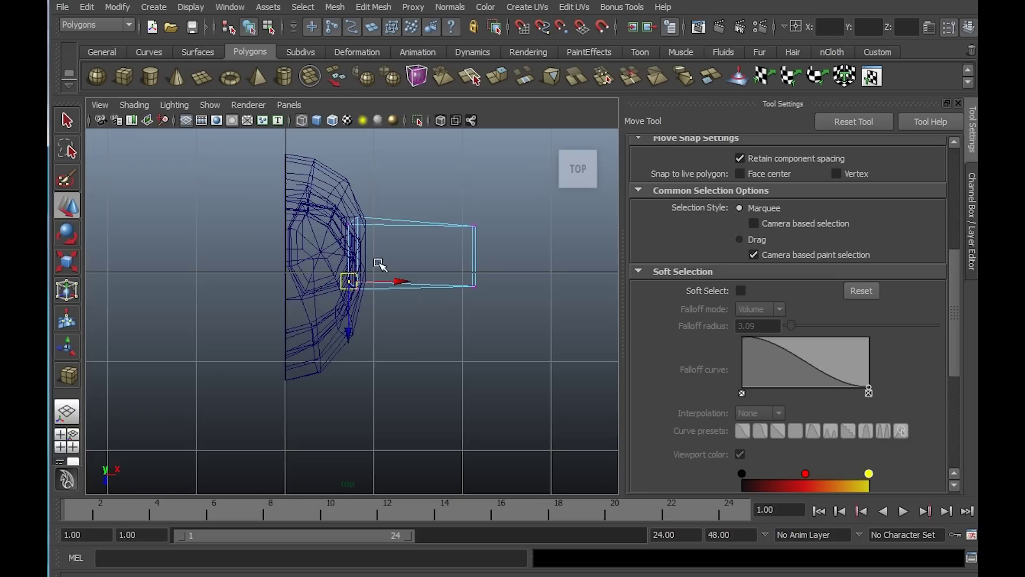
alt+middle_drag(443, 313, 429, 339)
drag(486, 343, 397, 202)
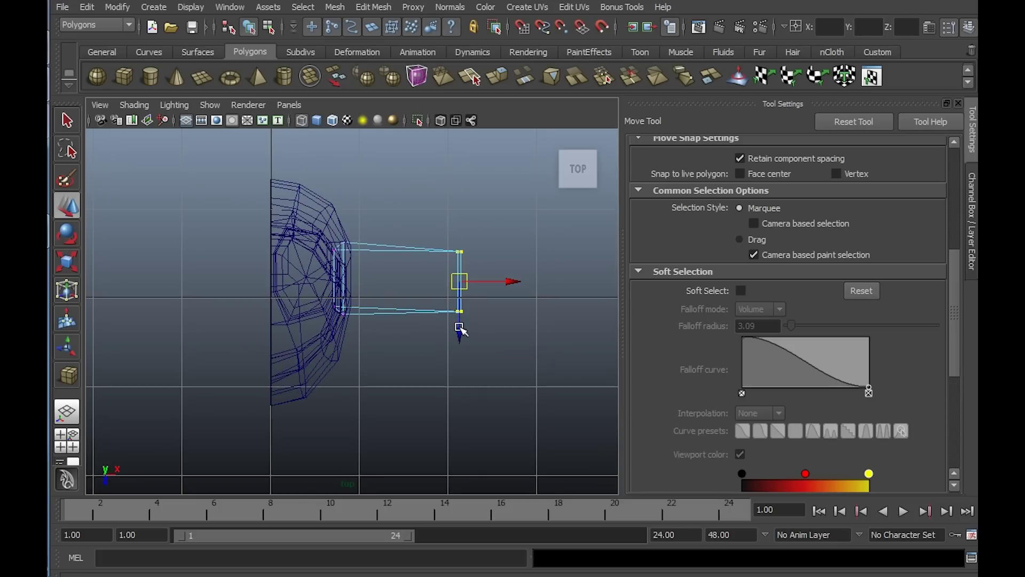
drag(461, 330, 482, 298)
Narrow the hand end of the arm box in the top view by bringing its front and rear vertices closer together
alt+right_drag(477, 317, 502, 387)
drag(472, 362, 472, 345)
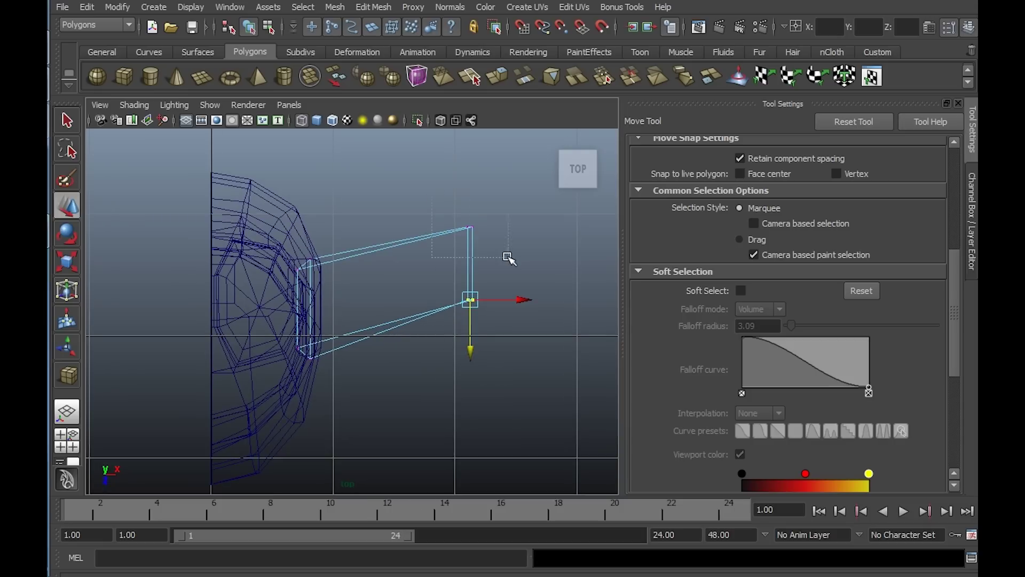
drag(507, 257, 469, 265)
alt+middle_drag(486, 295, 483, 313)
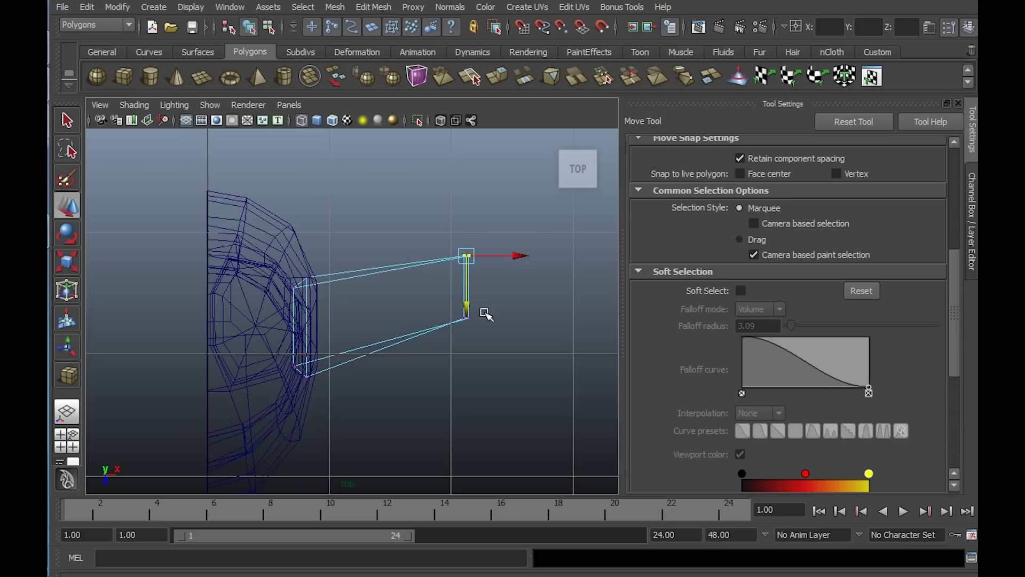
drag(497, 344, 433, 306)
drag(468, 346, 465, 337)
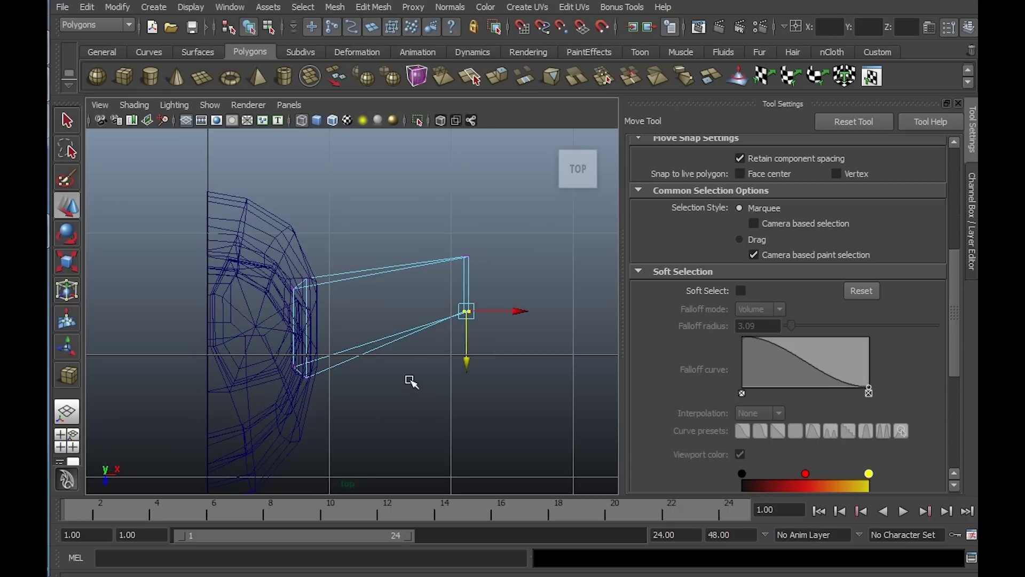
Insert two edge loops running lengthwise along the arm box, dividing its depth into three strips
key(space)
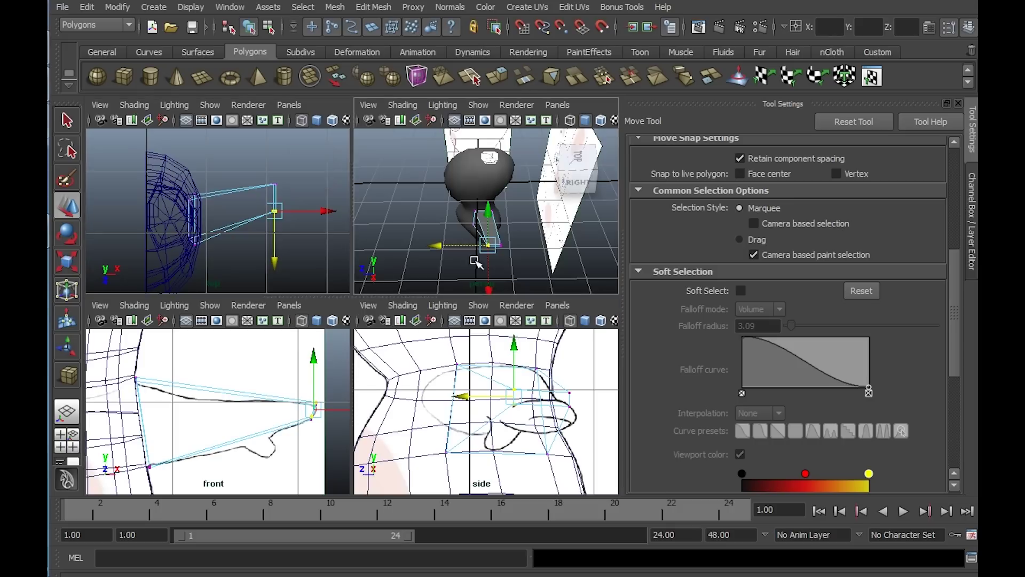
key(space)
alt+drag(465, 259, 454, 230)
alt+right_drag(454, 299, 488, 374)
alt+drag(406, 347, 483, 342)
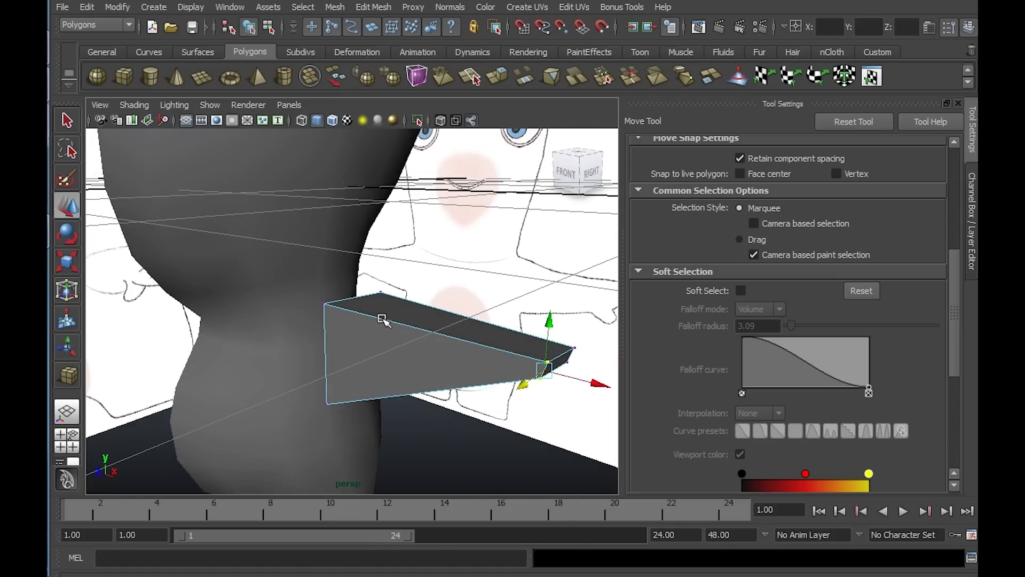
right_drag(385, 302, 417, 283)
alt+drag(446, 322, 379, 316)
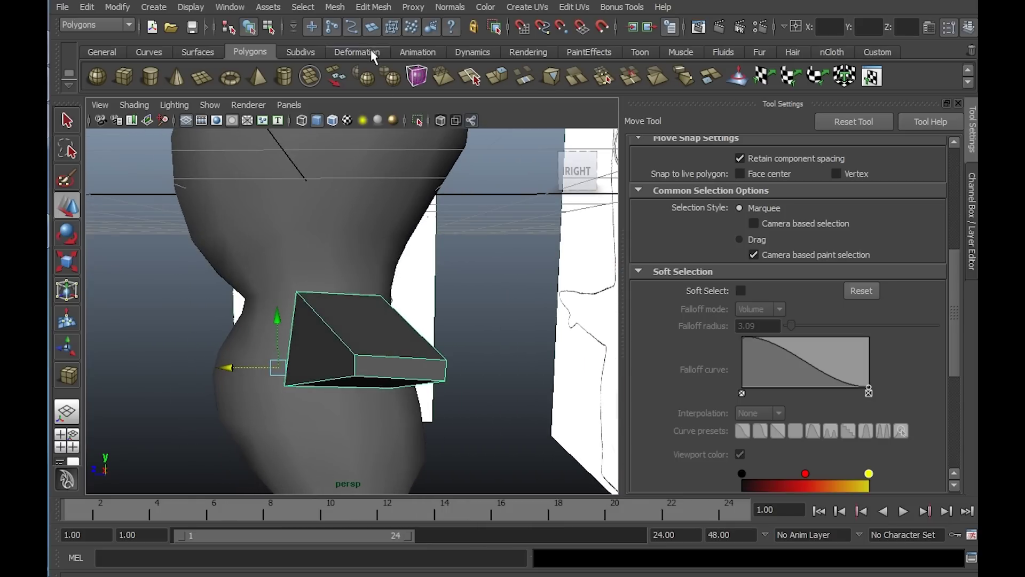
click(373, 7)
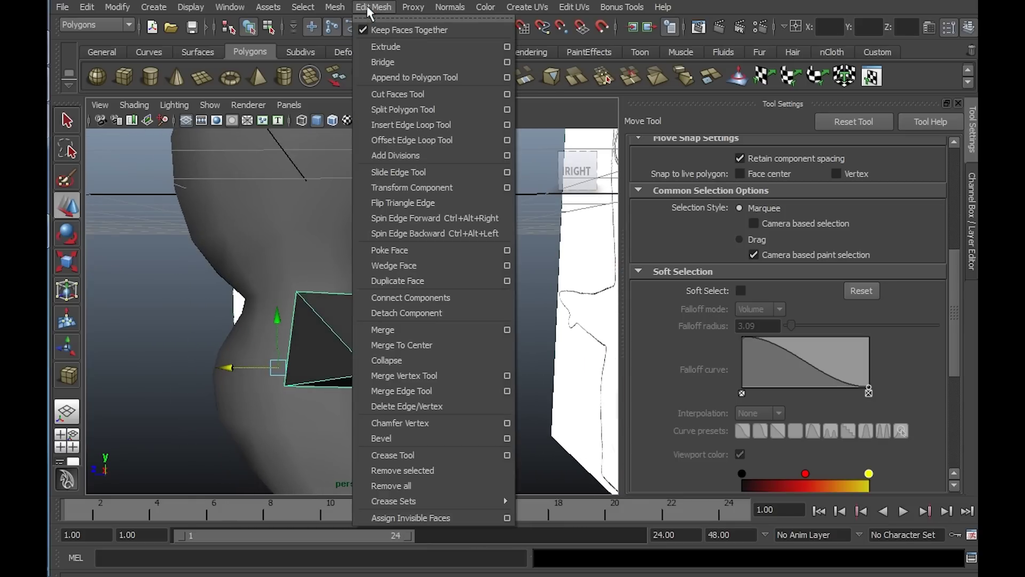
click(393, 122)
alt+drag(464, 305, 406, 342)
key(q)
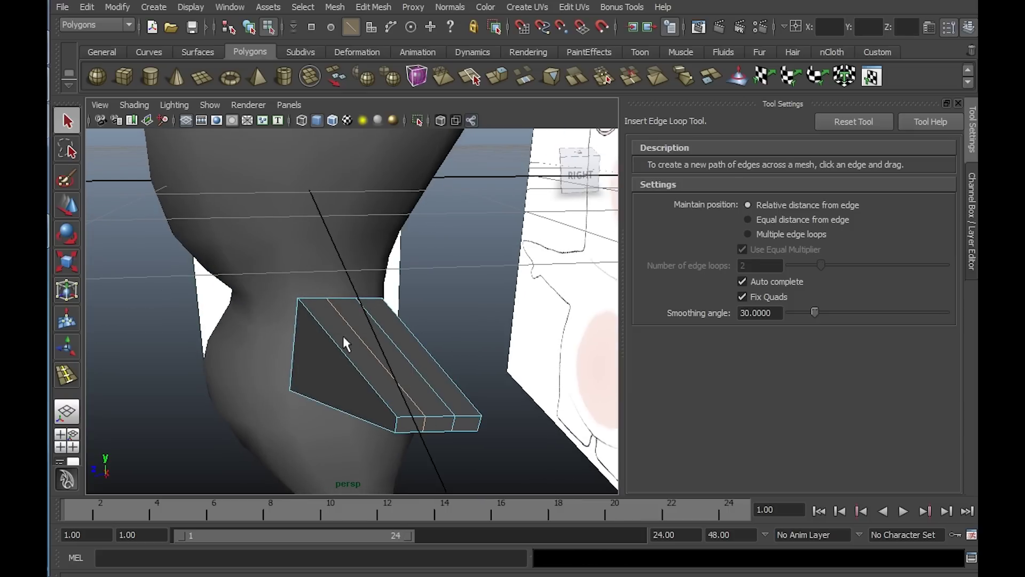
Select the front upper lengthwise edge of the arm box and lower it slightly to begin rounding the arm
right_drag(403, 302, 414, 281)
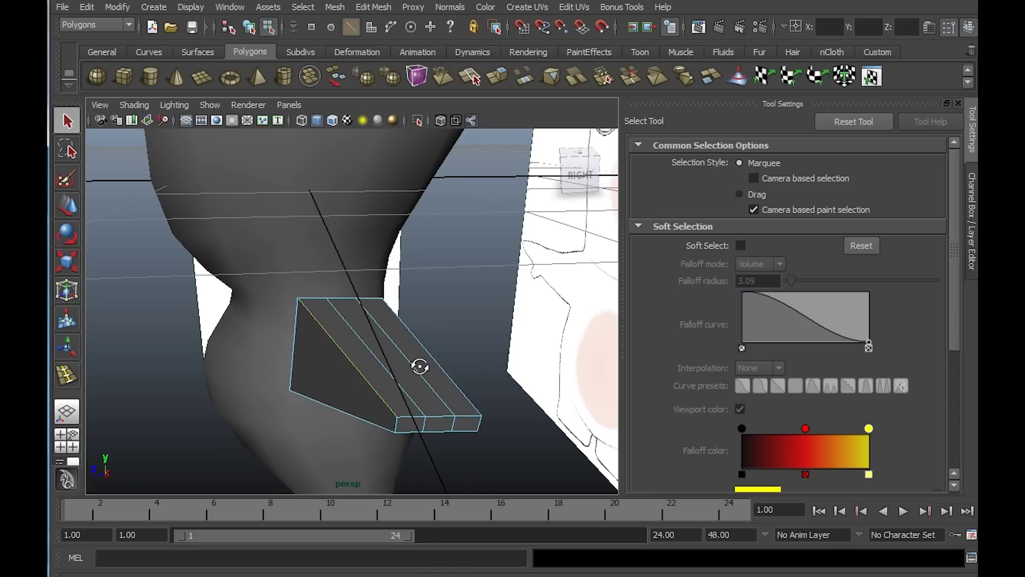
alt+drag(420, 366, 459, 393)
key(w)
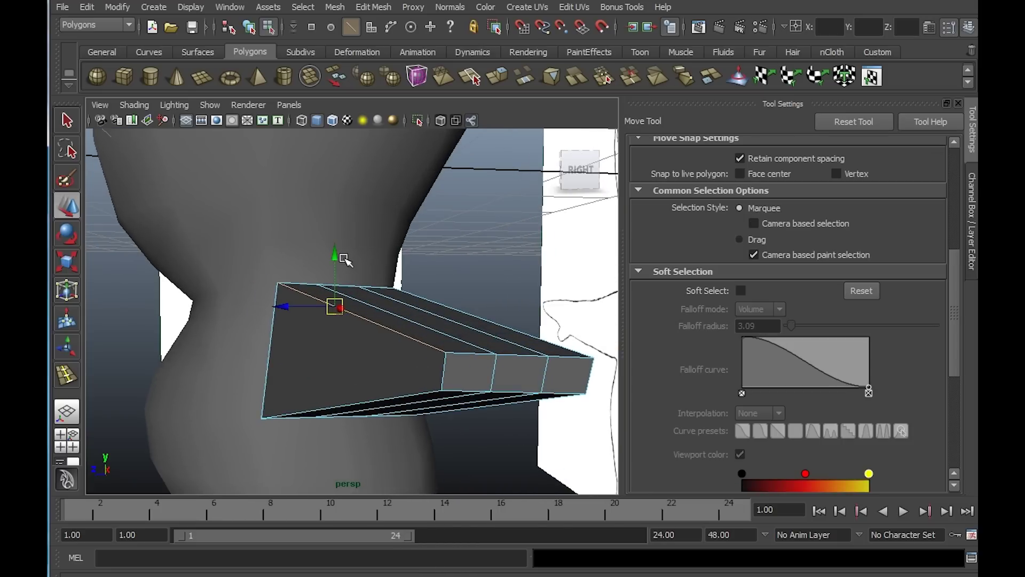
drag(346, 260, 347, 269)
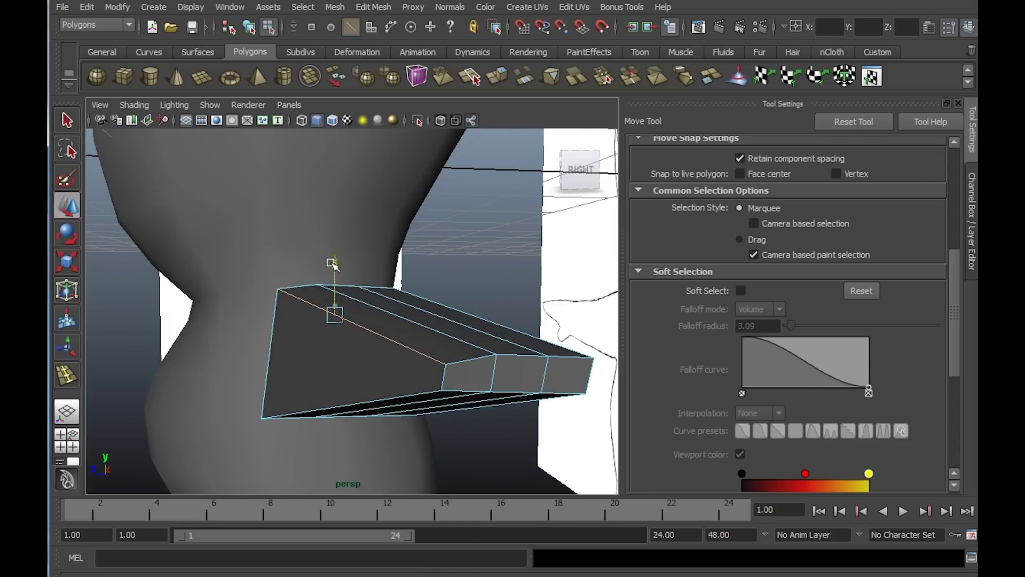
Round the arm box's cross-section by raising its front and back lower lengthwise edges and lowering the back upper edge
click(376, 400)
drag(329, 359, 329, 354)
alt+drag(437, 367, 409, 359)
click(343, 307)
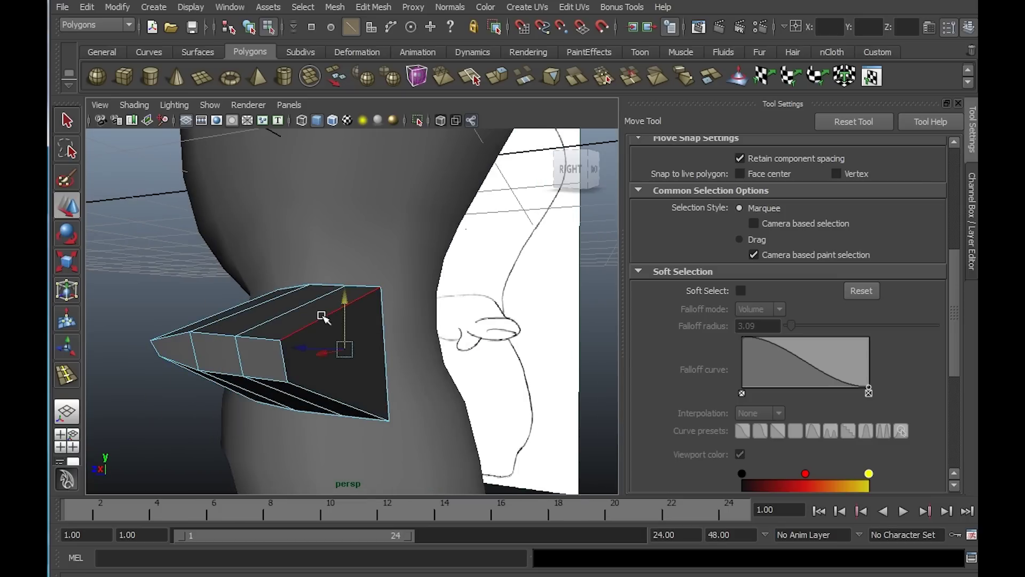
click(322, 317)
drag(348, 252, 351, 261)
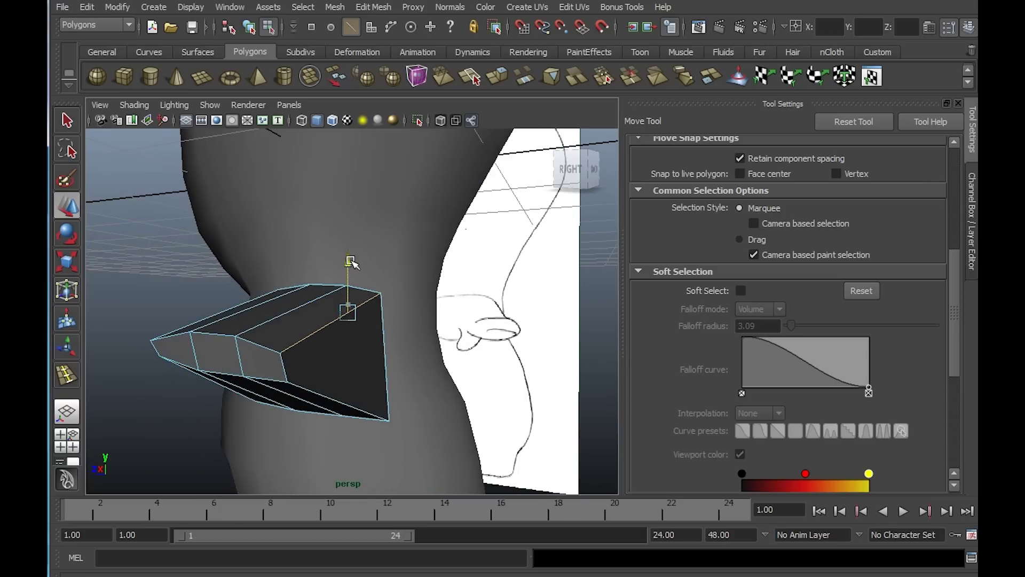
click(352, 404)
drag(359, 357, 378, 336)
Insert an edge loop around the middle of the arm in the front view
key(space)
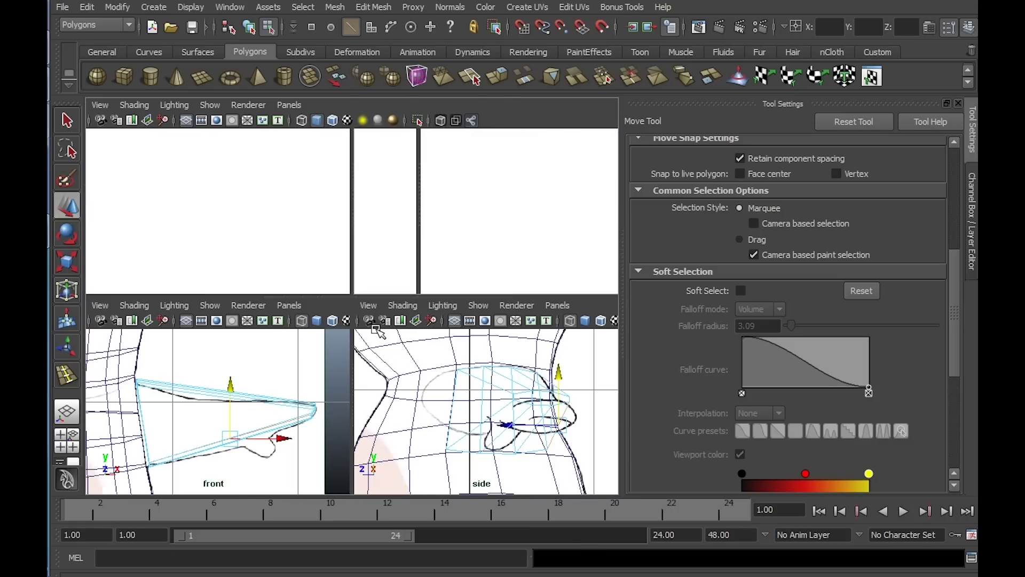
key(space)
scroll(344, 304, up, 2)
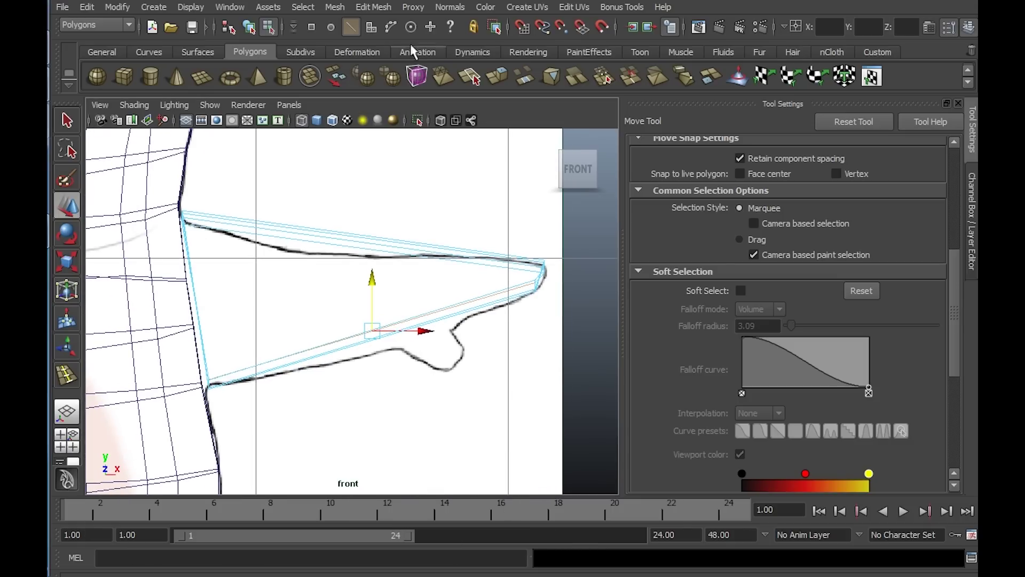
click(377, 8)
click(388, 124)
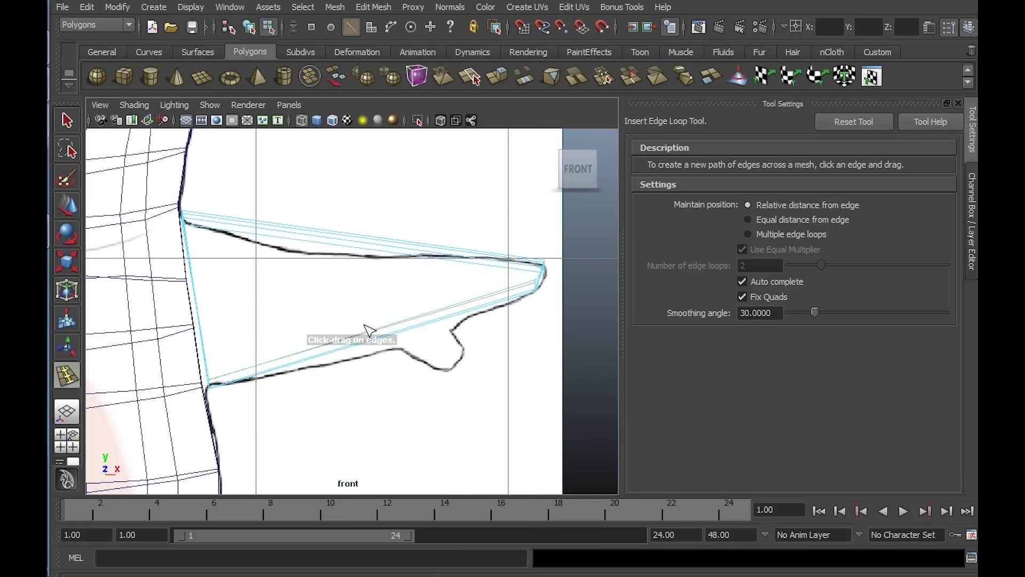
drag(341, 234, 351, 241)
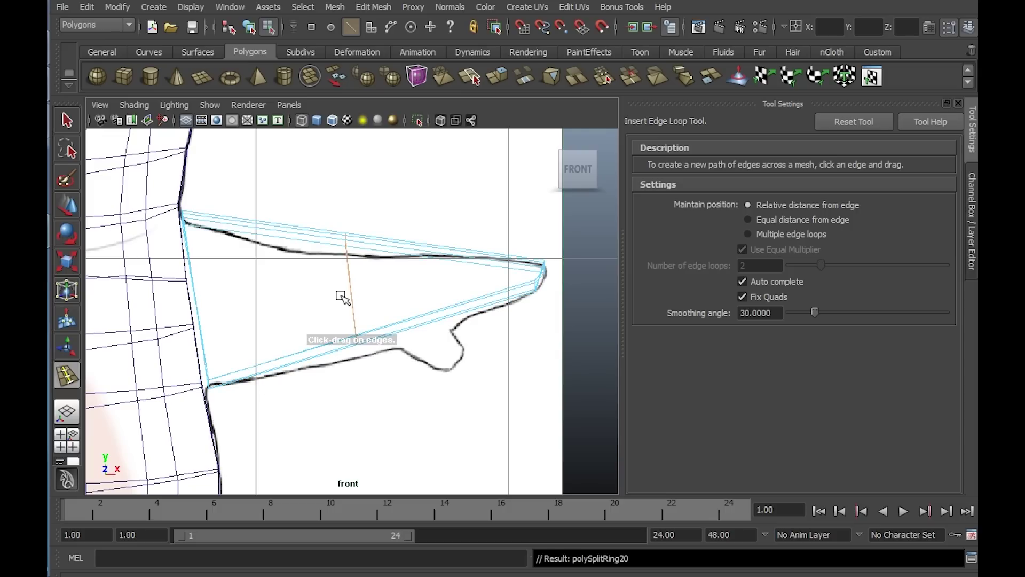
Lower the middle edge loop and fit its lower and upper vertices to the arm outline in the front drawing
key(w)
scroll(347, 294, up, 2)
drag(350, 286, 351, 309)
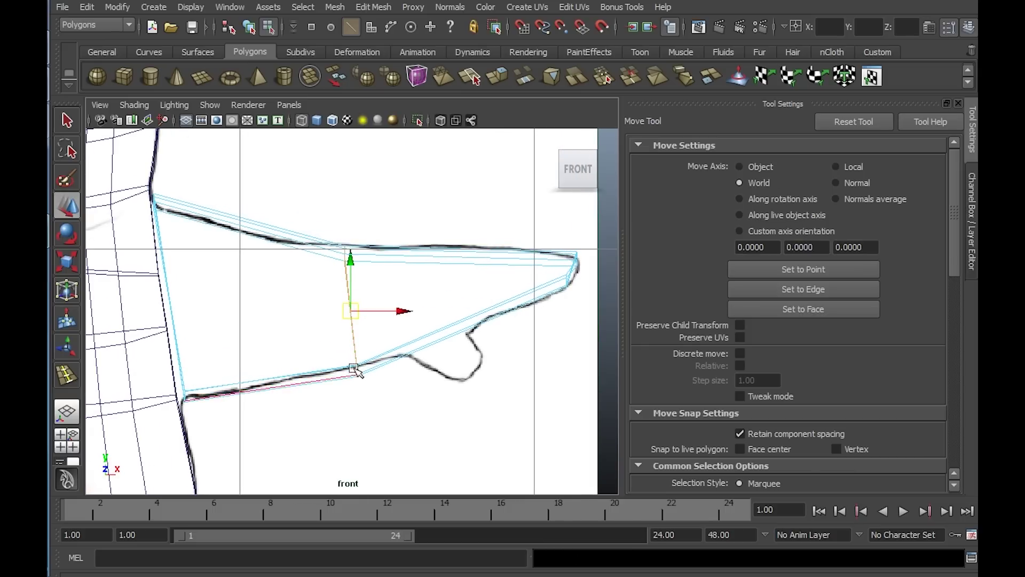
right_click(357, 301)
click(299, 301)
click(354, 360)
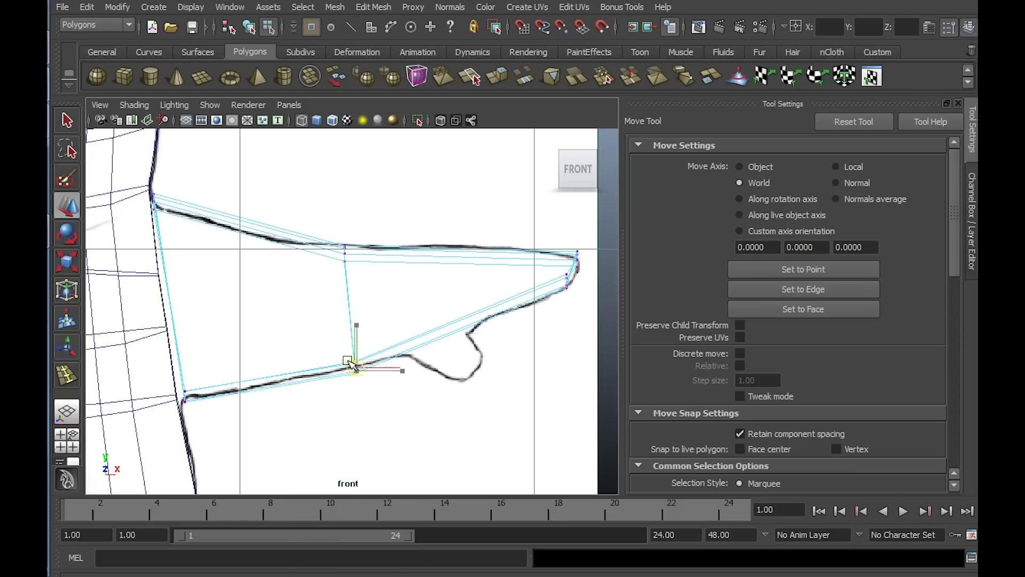
alt+middle_drag(411, 330, 385, 323)
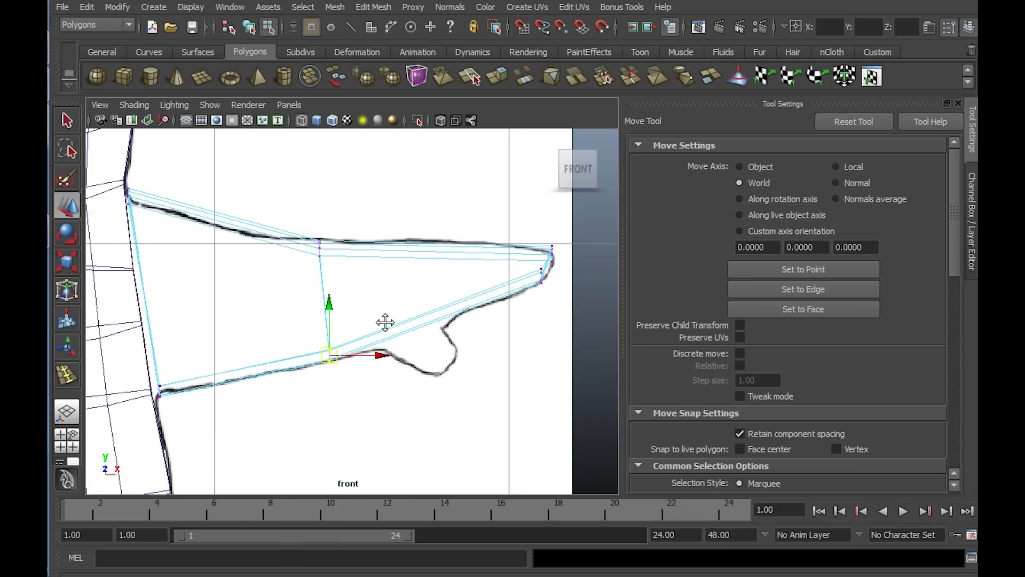
shift+drag(281, 221, 294, 249)
Insert an edge loop across the arm where the drawn thumb meets the hand
alt+middle_drag(447, 290, 369, 286)
alt+right_drag(415, 336, 443, 333)
alt+middle_drag(444, 333, 401, 370)
click(374, 6)
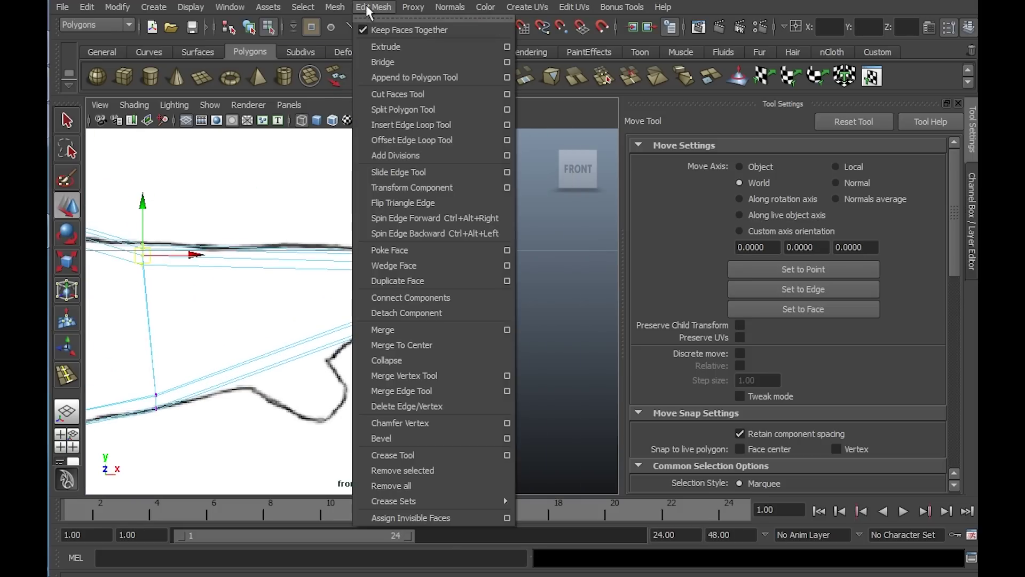
click(385, 123)
drag(322, 253, 330, 257)
click(74, 126)
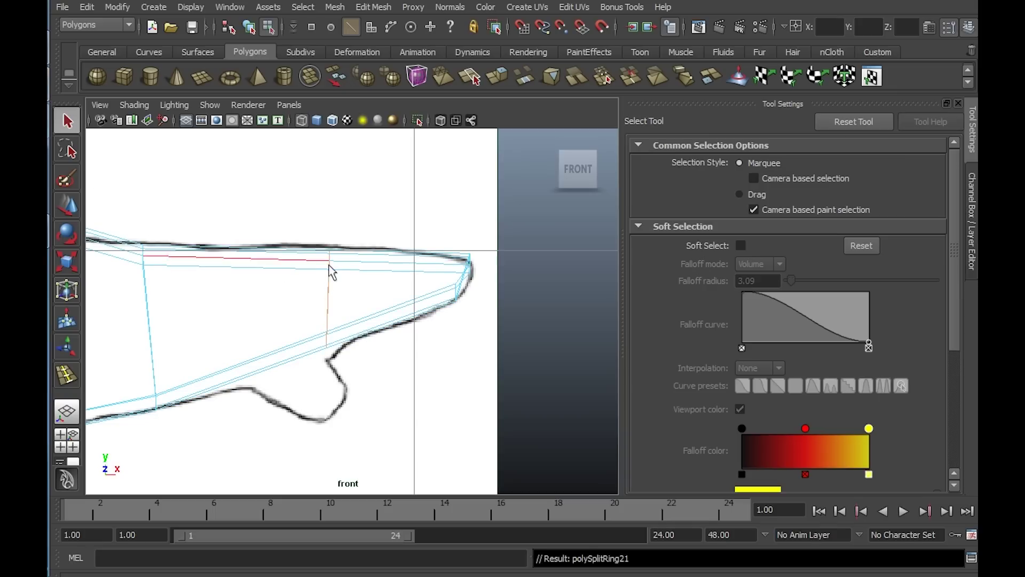
Move the upper and lower vertices of the thumb-side loop onto the drawn hand outline in the front view
right_drag(334, 267, 272, 266)
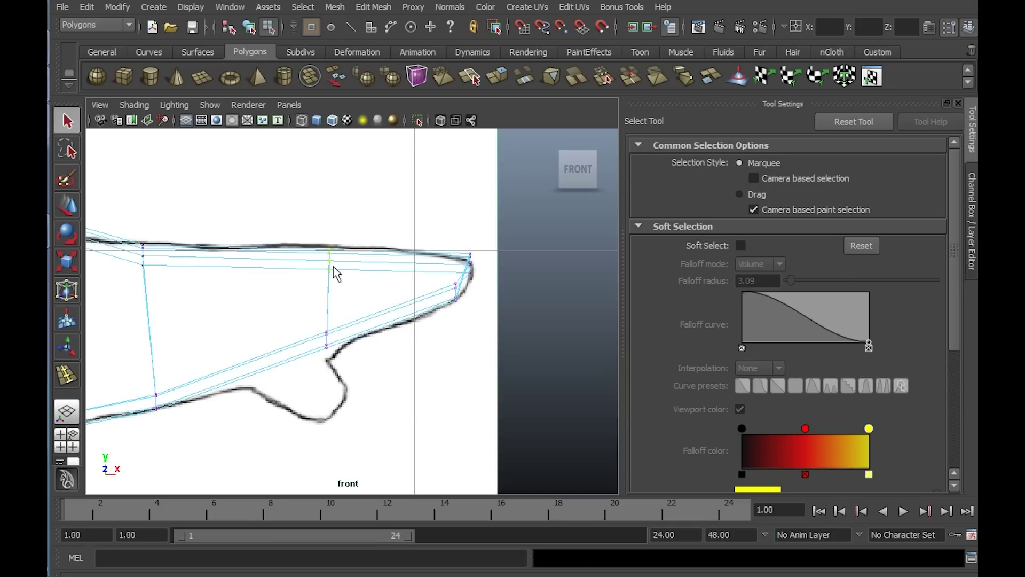
key(w)
drag(328, 259, 318, 255)
drag(310, 304, 333, 359)
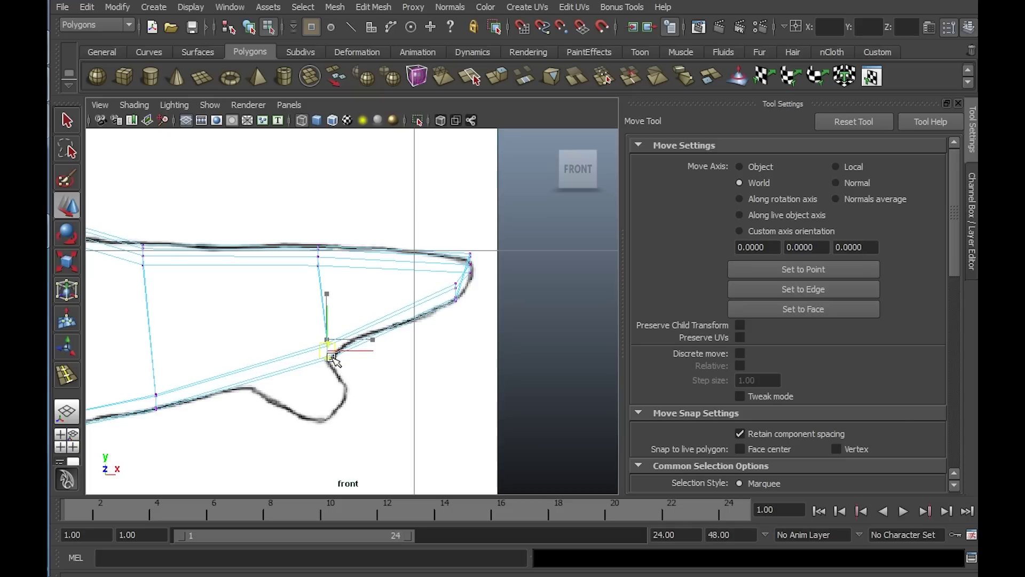
click(394, 385)
alt+middle_drag(459, 328, 491, 328)
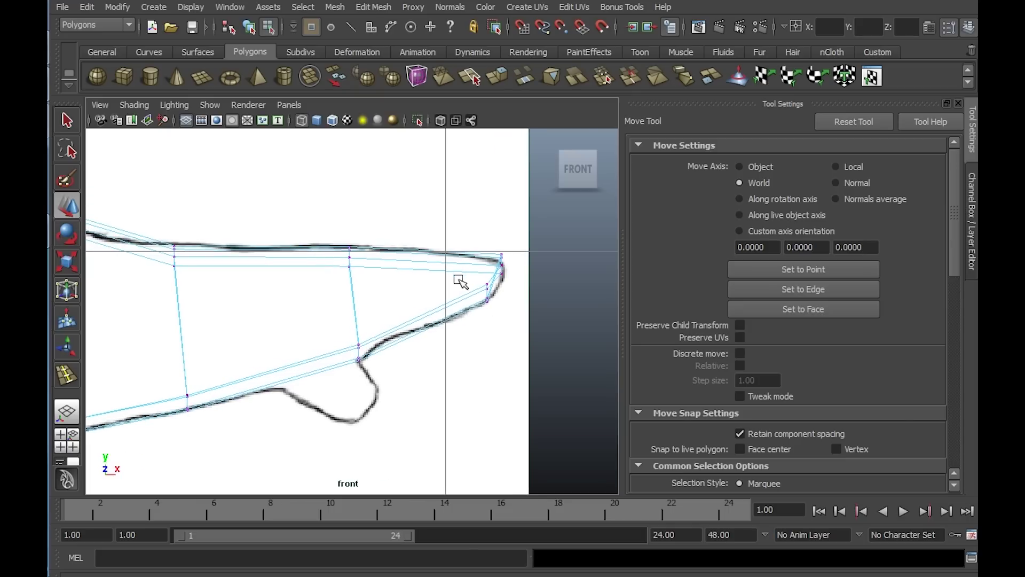
drag(455, 276, 487, 324)
Insert two more edge loops, one between the shoulder and mid-arm loop and one between the mid-arm and thumb-side loops
alt+middle_drag(487, 302, 468, 384)
scroll(438, 368, down, 3)
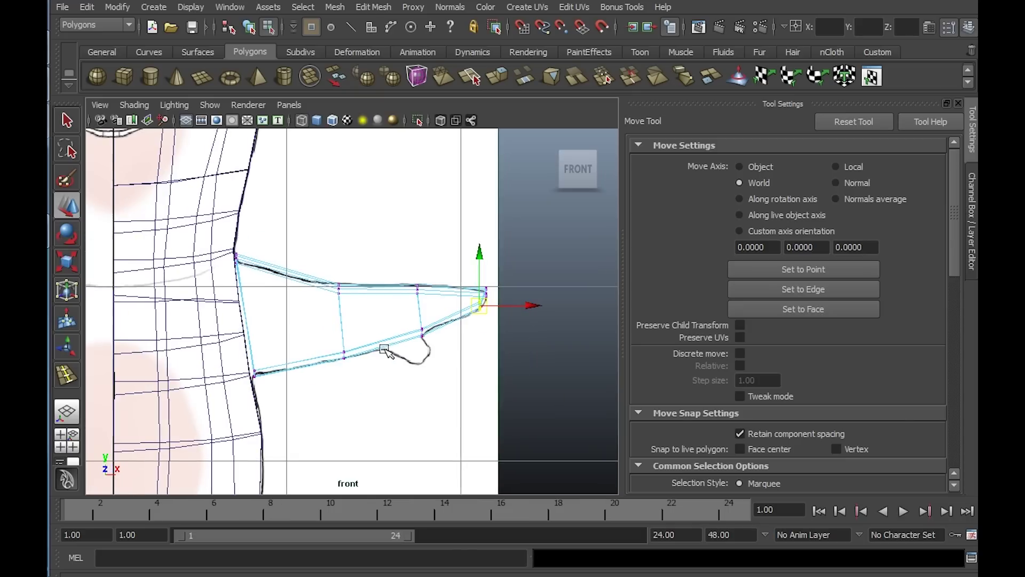
scroll(262, 275, up, 1)
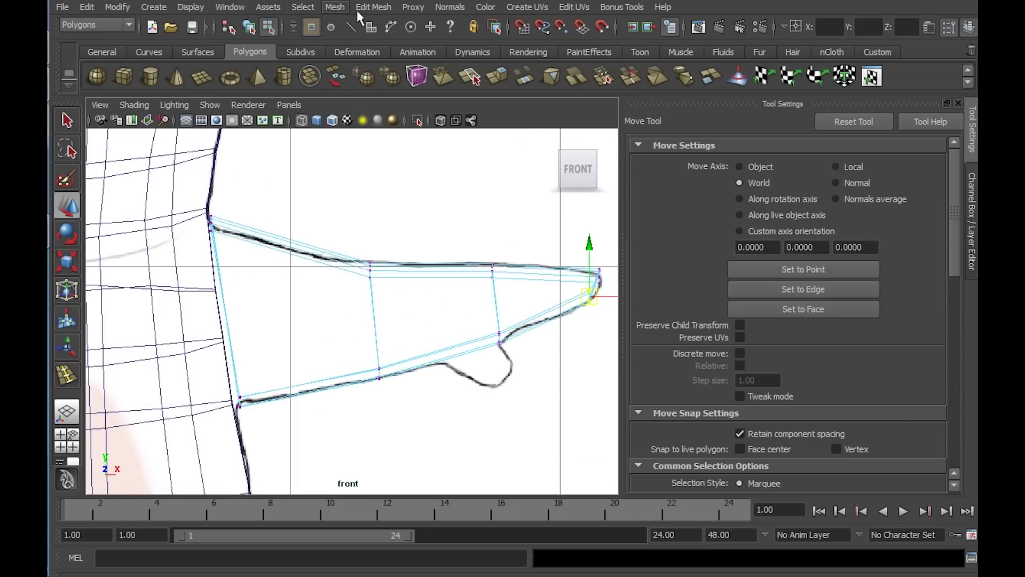
click(374, 6)
click(395, 125)
drag(286, 249, 288, 252)
drag(421, 263, 432, 265)
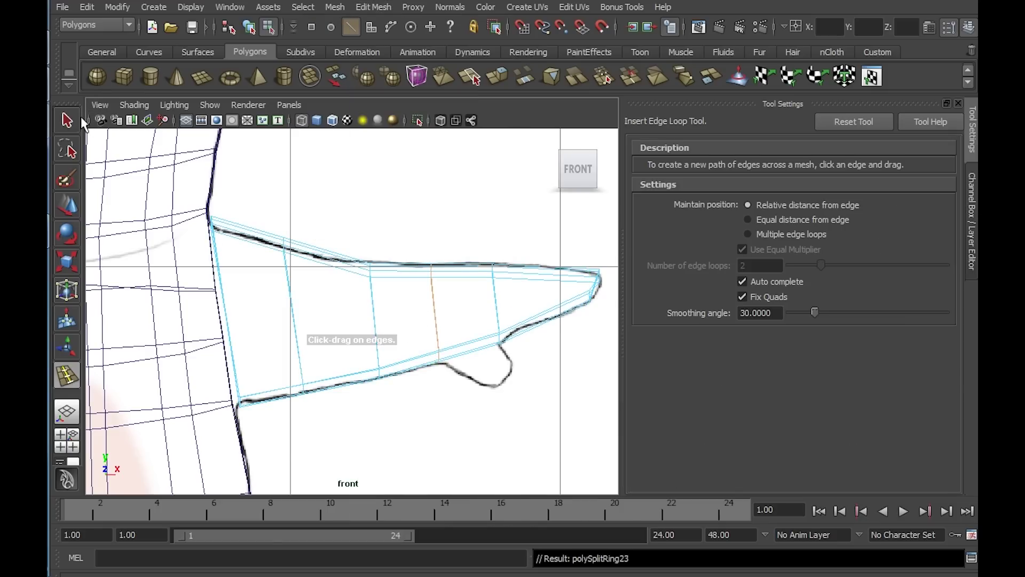
Fit the upper and lower vertices of the two added loops to the drawn arm outline in the front view
click(67, 205)
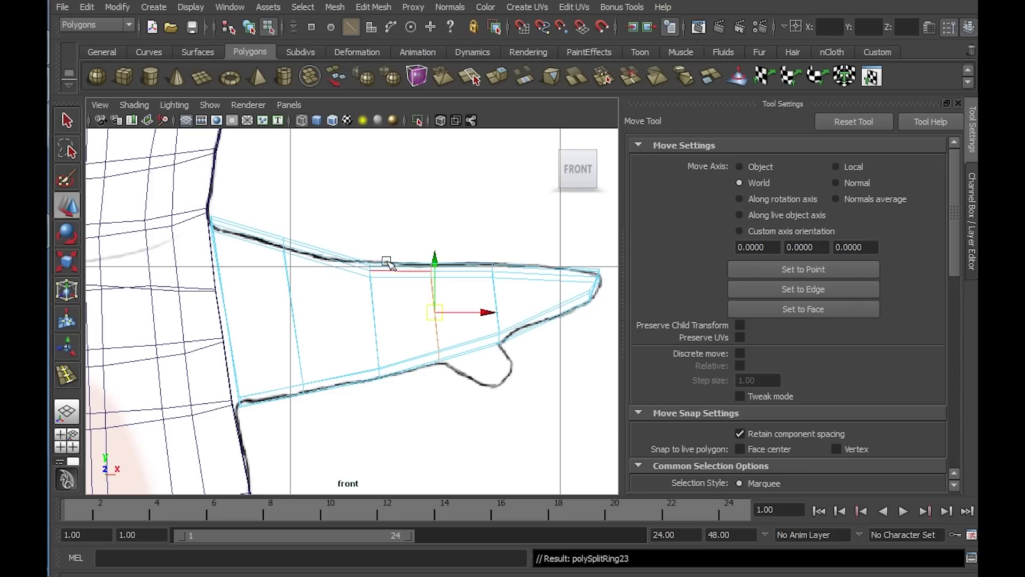
right_drag(320, 255, 259, 255)
click(284, 246)
drag(286, 256, 276, 260)
drag(293, 386, 321, 406)
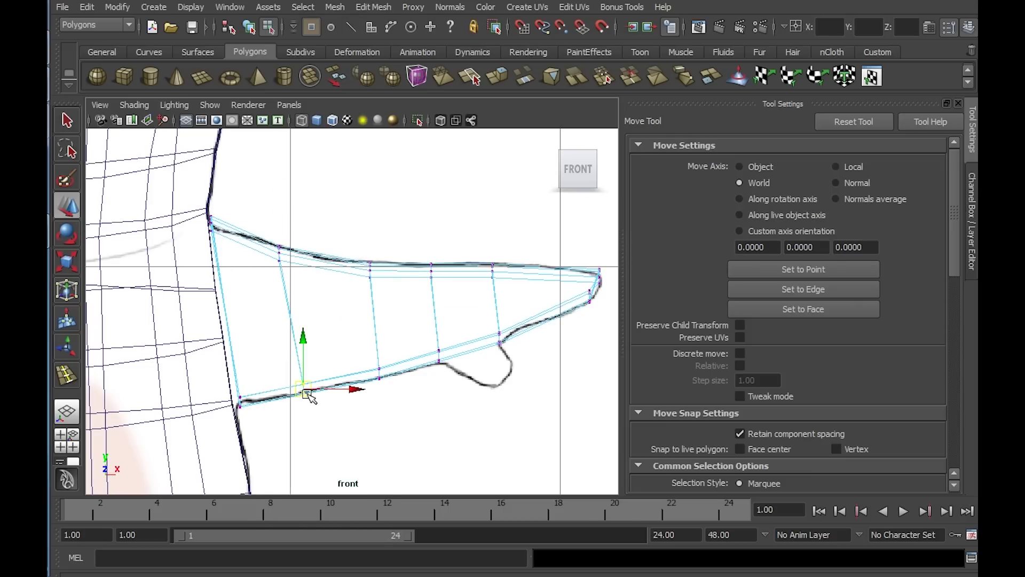
click(438, 353)
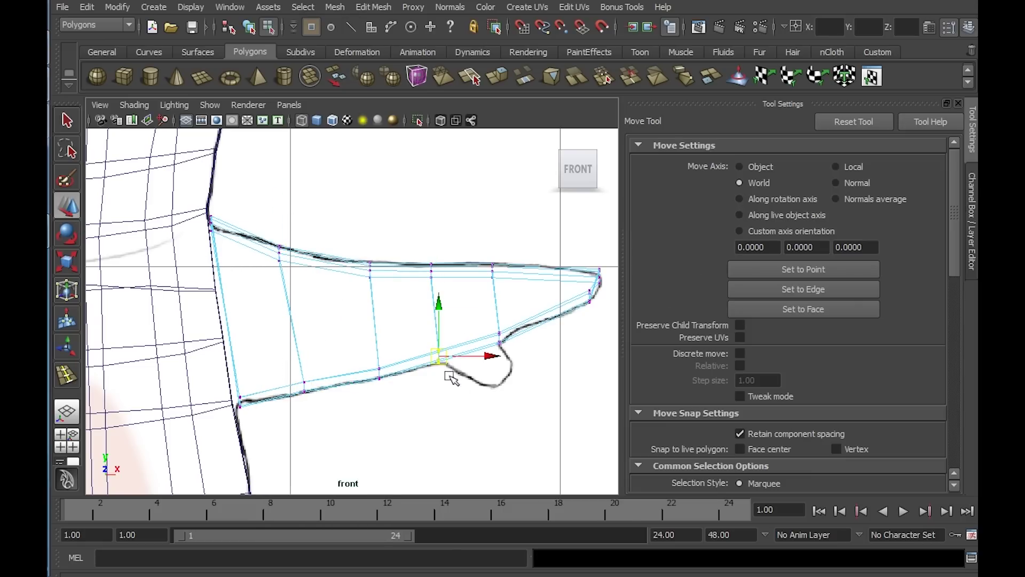
scroll(488, 350, up, 5)
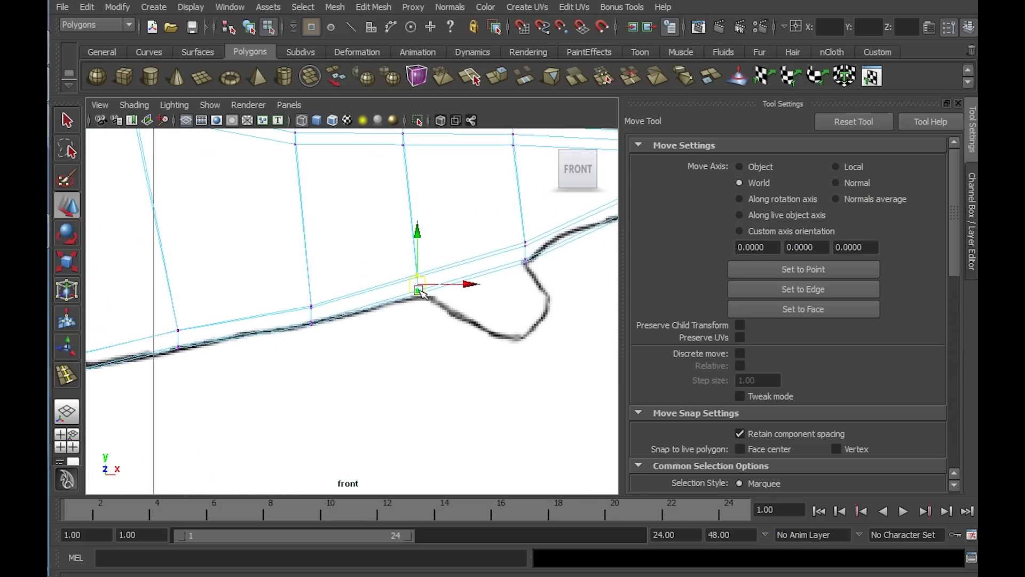
alt+middle_drag(422, 294, 417, 374)
click(393, 198)
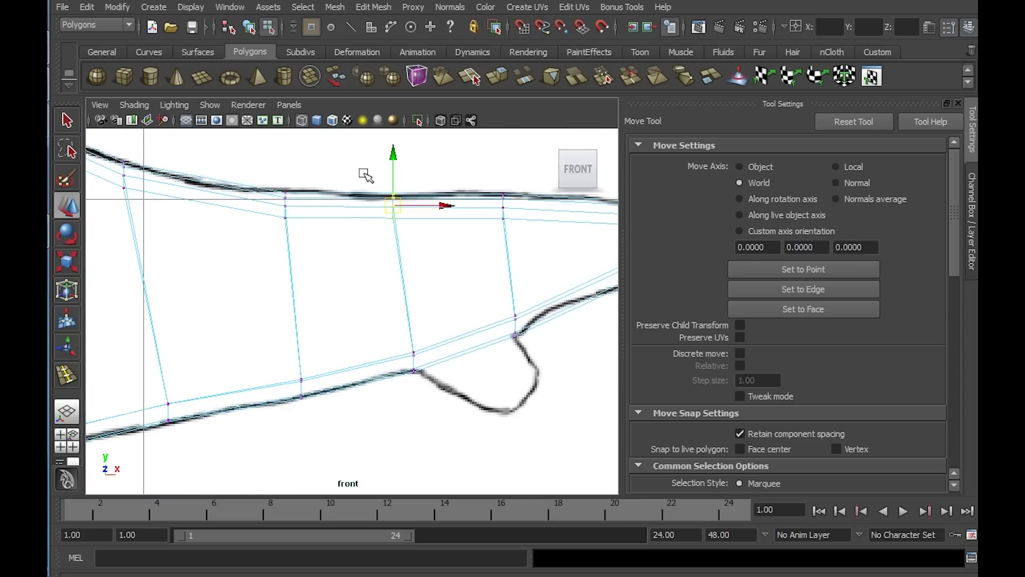
Move the front vertices of the hand section backward in the top view to narrow the hand
key(space)
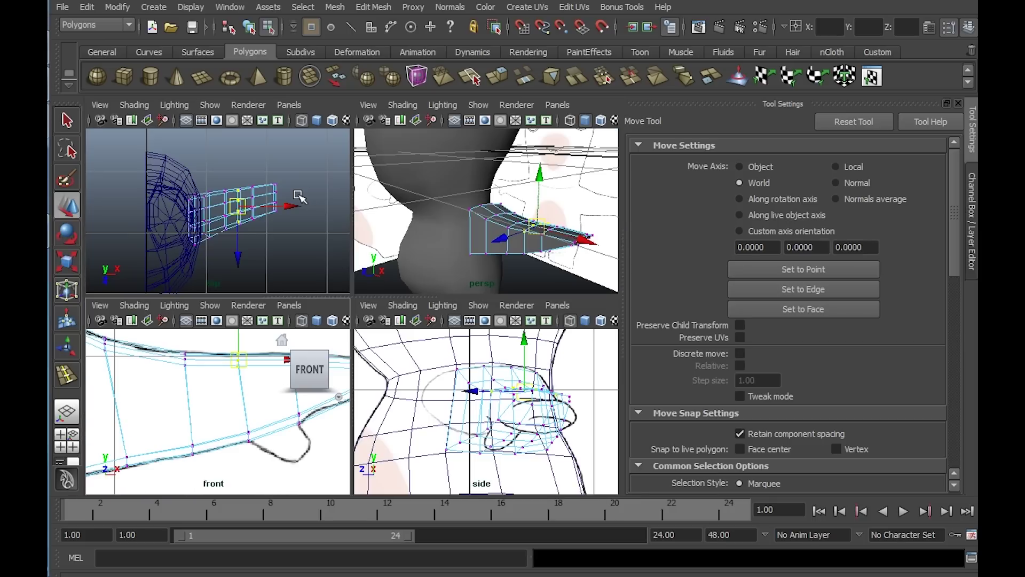
key(space)
scroll(400, 346, up, 4)
alt+middle_drag(409, 322, 279, 330)
scroll(425, 322, down, 3)
alt+middle_drag(483, 361, 438, 371)
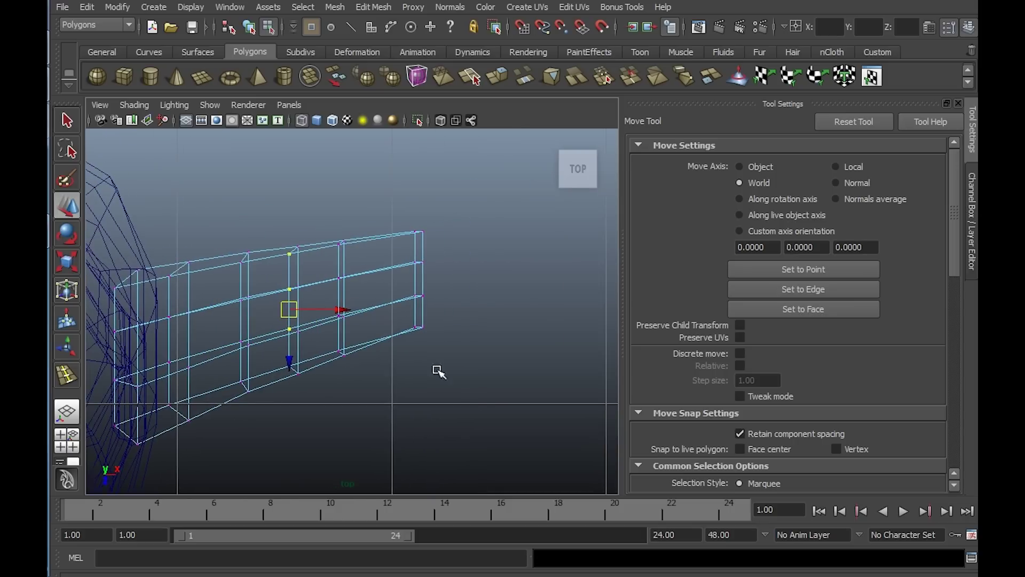
drag(490, 407, 331, 325)
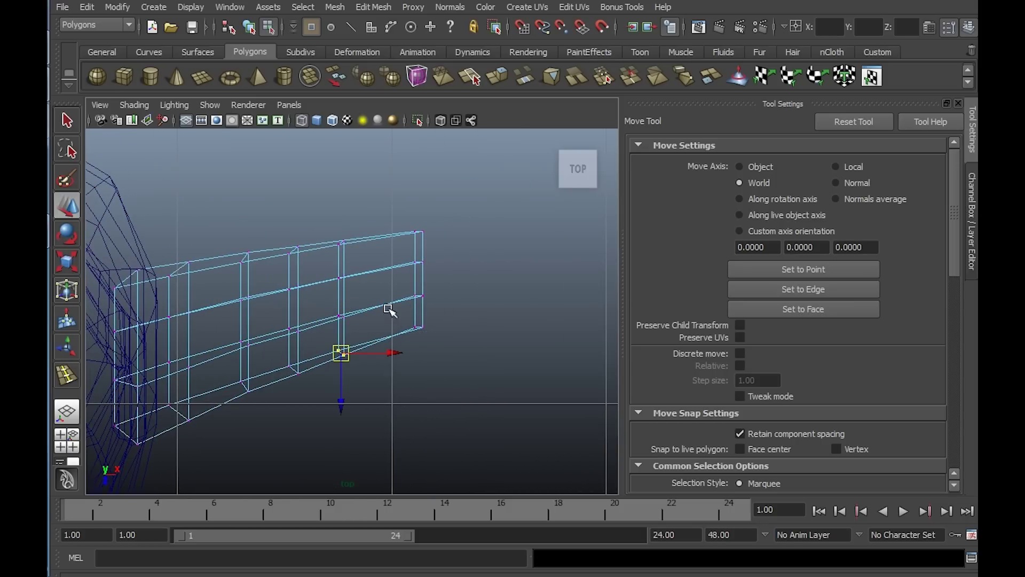
drag(383, 391, 380, 378)
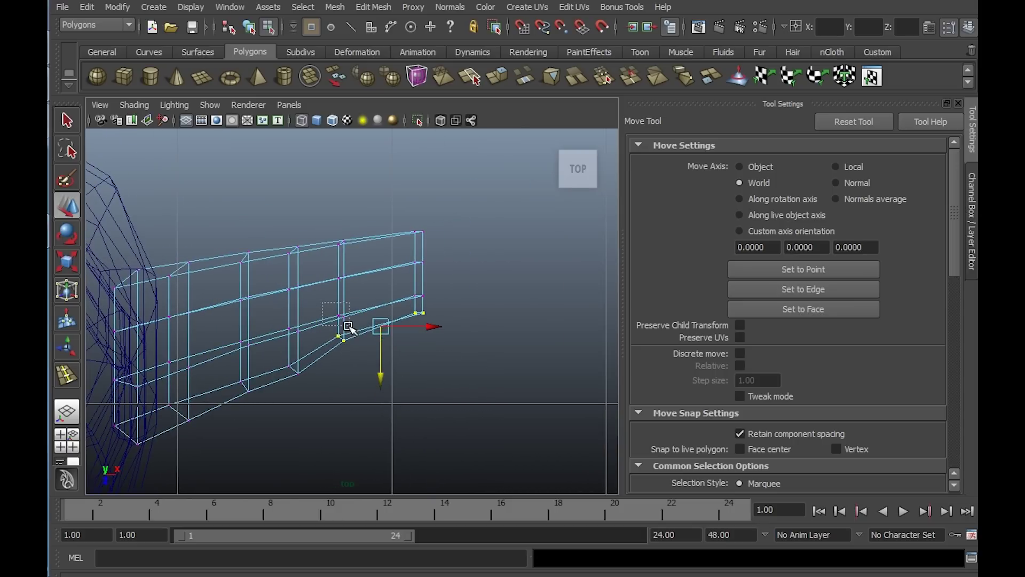
Shift the two inner lengthwise vertex rows of the hand section backward in the top view to even out their spacing
drag(350, 327, 350, 326)
shift+drag(433, 308, 434, 308)
drag(382, 352, 378, 347)
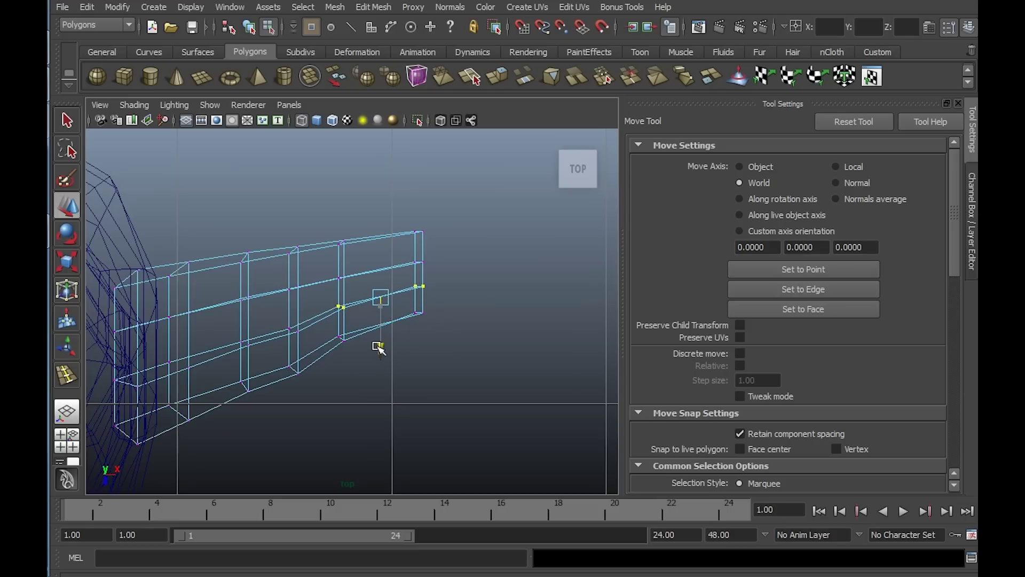
drag(357, 286, 357, 286)
shift+drag(438, 253, 416, 286)
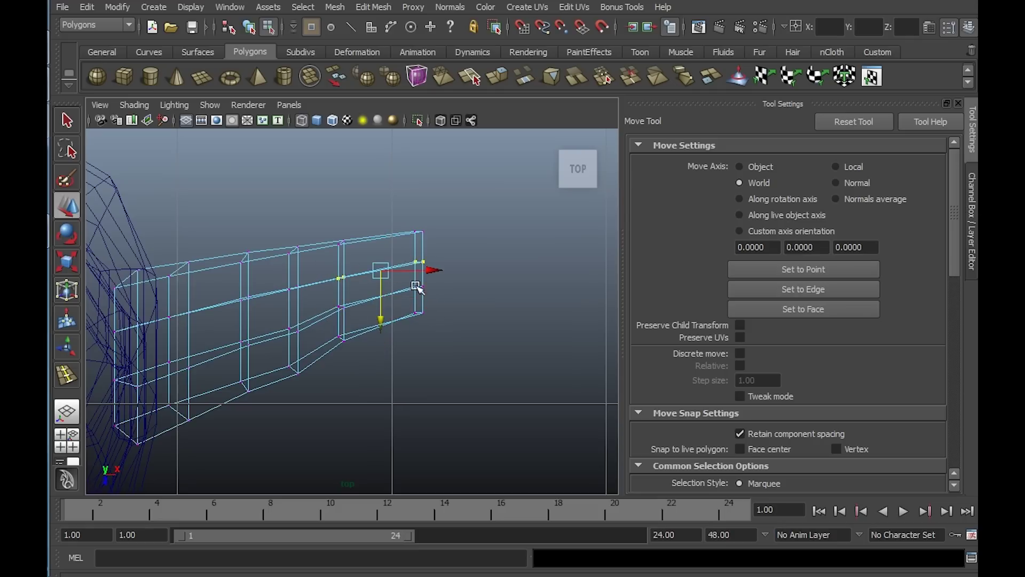
drag(382, 321, 382, 319)
Move all vertices of the hand section slightly backward in the top view
scroll(376, 303, down, 2)
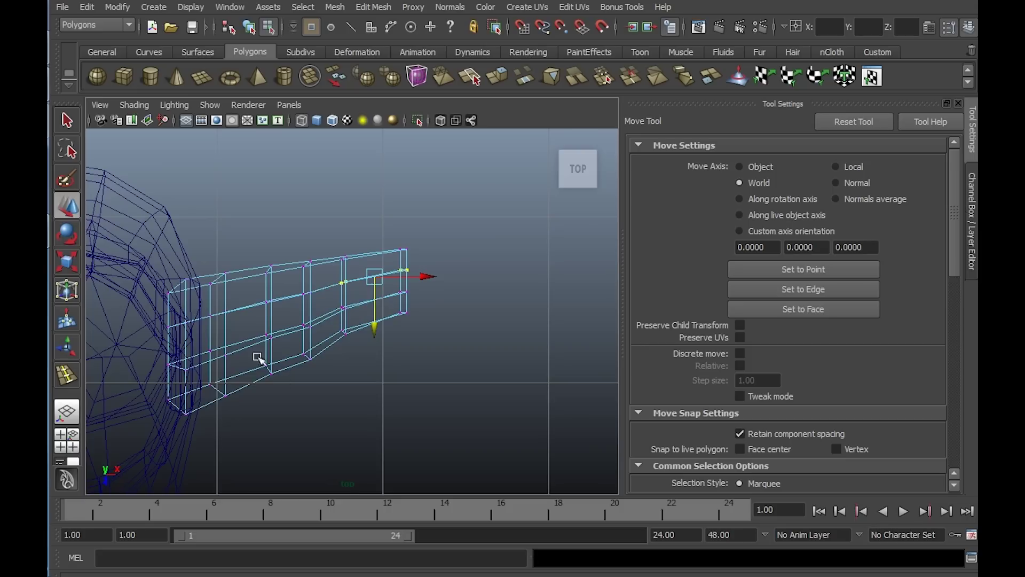
drag(429, 363, 428, 363)
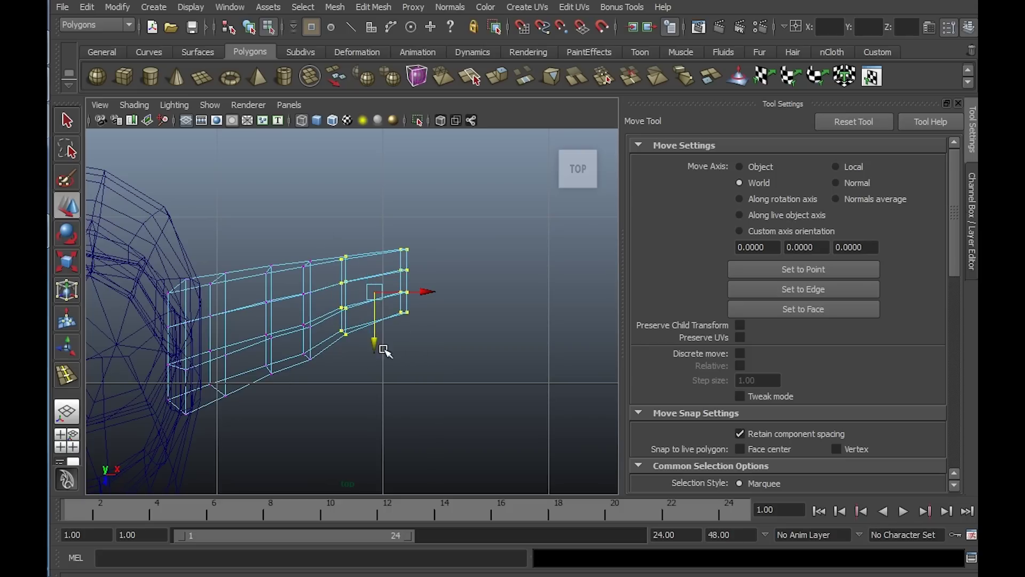
drag(375, 343, 374, 340)
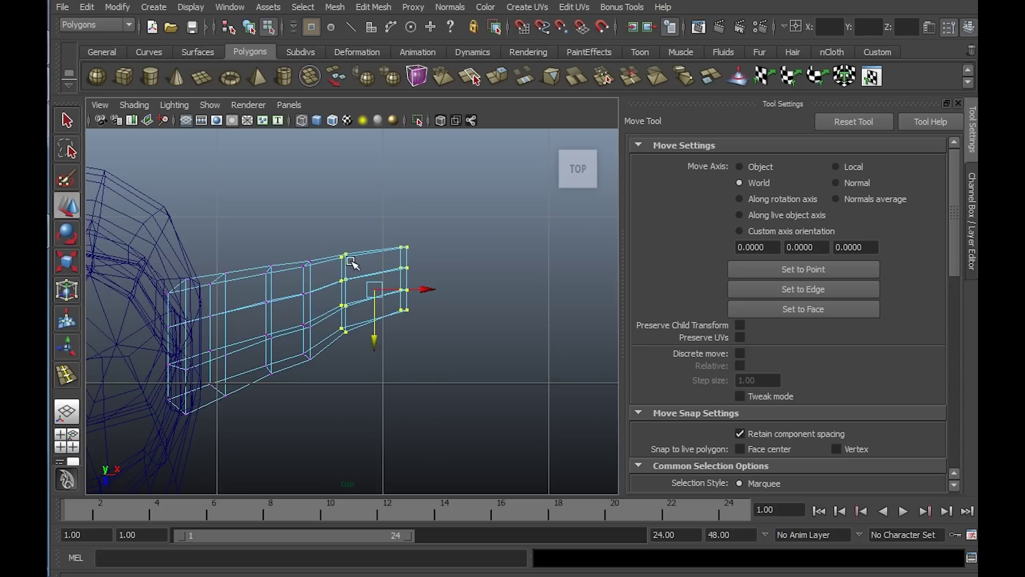
Nudge the rear vertices of the hand tip and the adjacent forearm loop to smooth the arm's back contour
drag(418, 259, 418, 261)
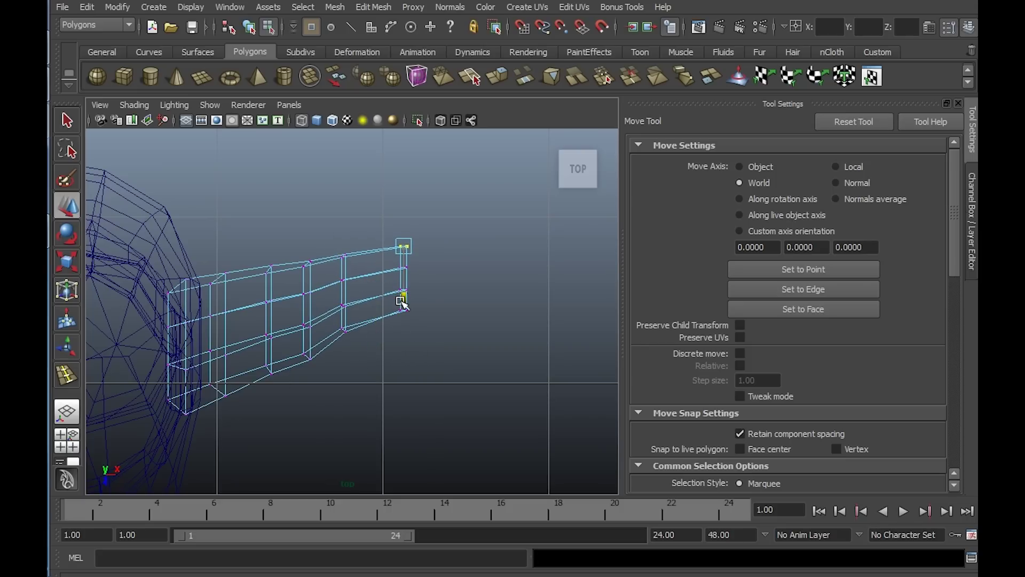
drag(316, 278, 317, 278)
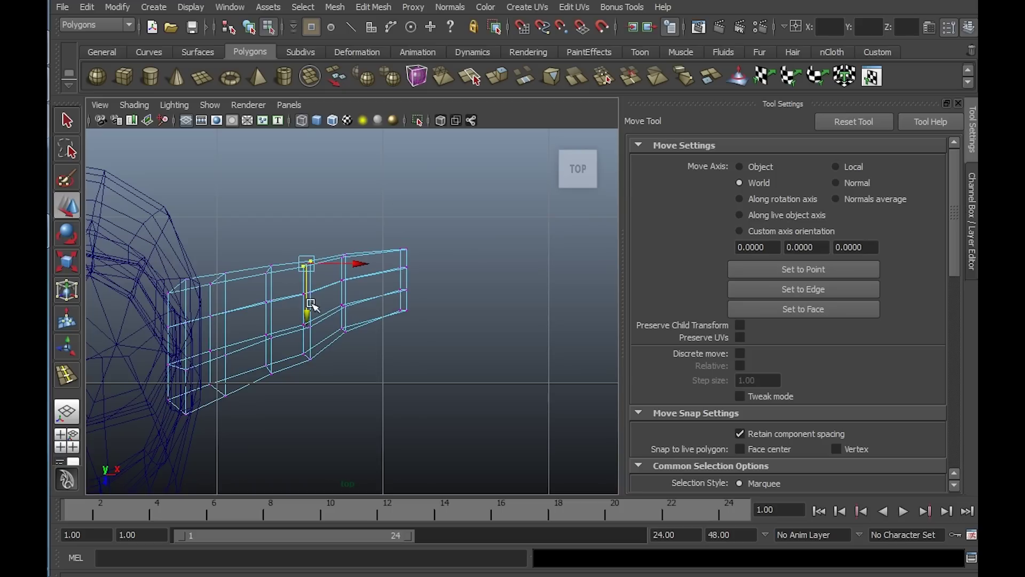
key(space)
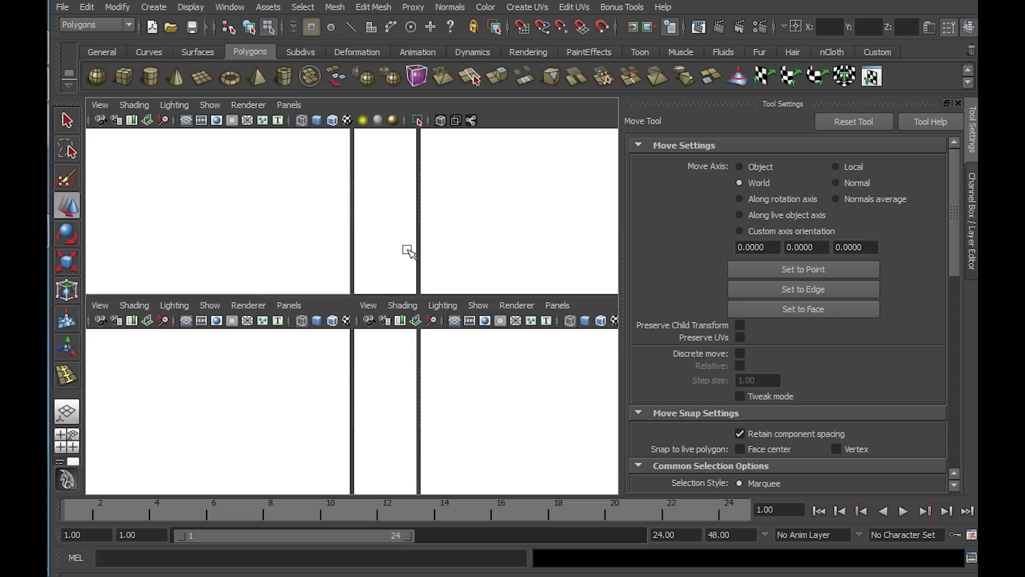
key(space)
alt+drag(405, 218, 408, 300)
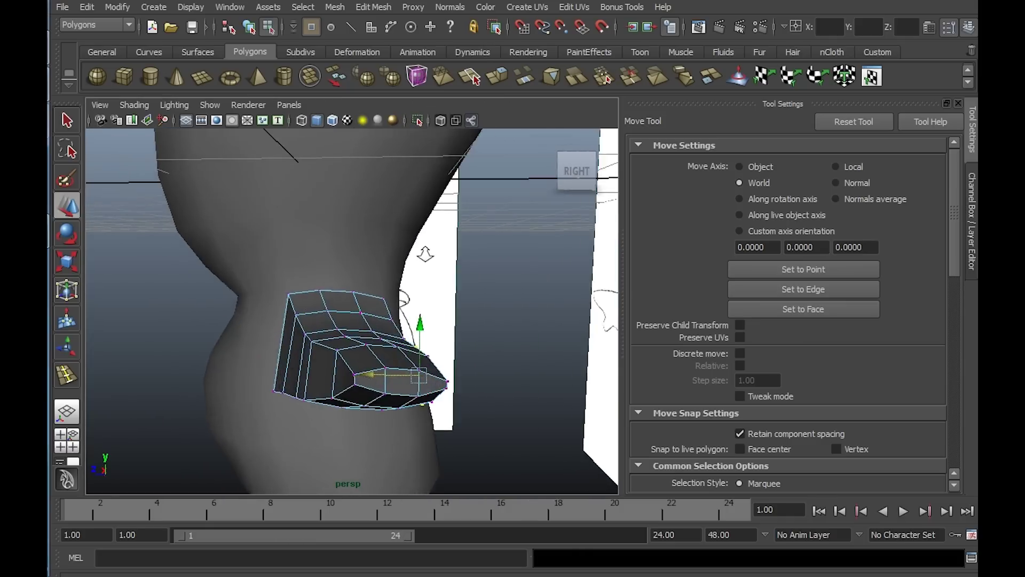
Insert an edge loop running lengthwise along the arm and across the end of the hand
alt+right_drag(408, 300, 476, 312)
alt+drag(476, 311, 385, 278)
alt+right_drag(384, 278, 315, 240)
alt+middle_drag(315, 241, 304, 230)
alt+right_drag(303, 230, 366, 283)
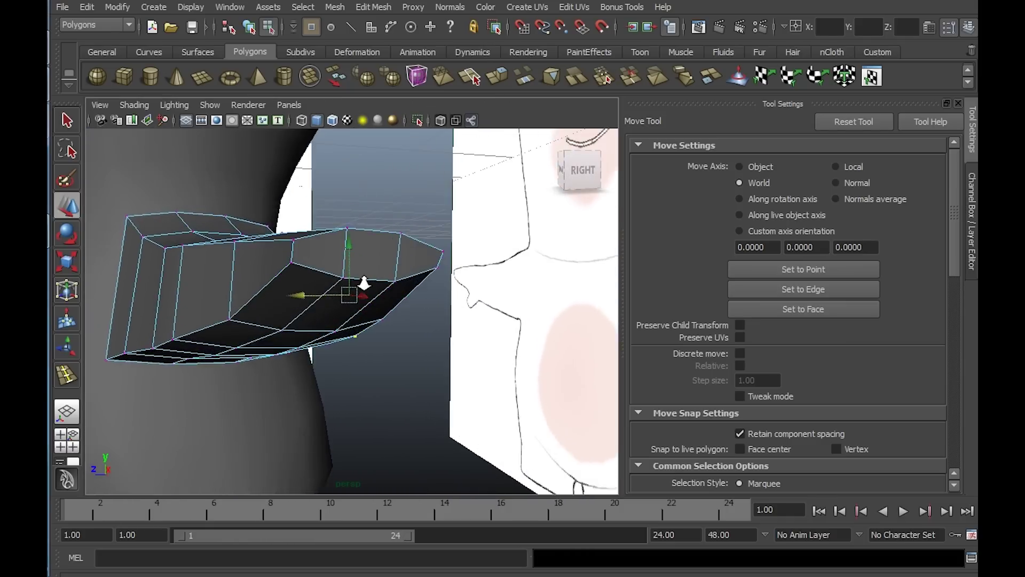
alt+drag(366, 283, 367, 286)
click(382, 9)
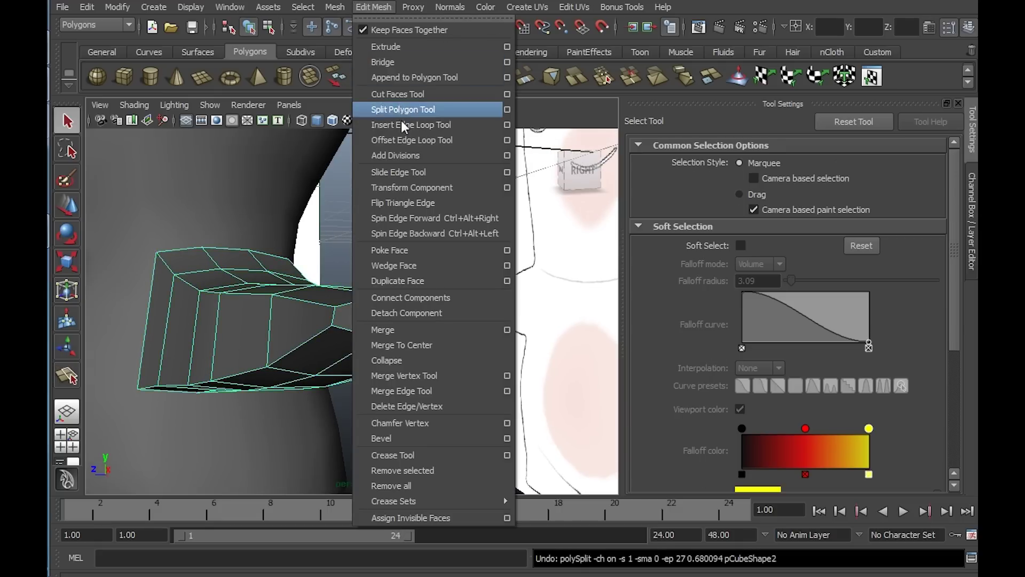
click(465, 125)
mouse_move(379, 317)
mouse_down()
mouse_move(391, 309)
mouse_move(387, 325)
mouse_up()
alt+drag(447, 305, 167, 289)
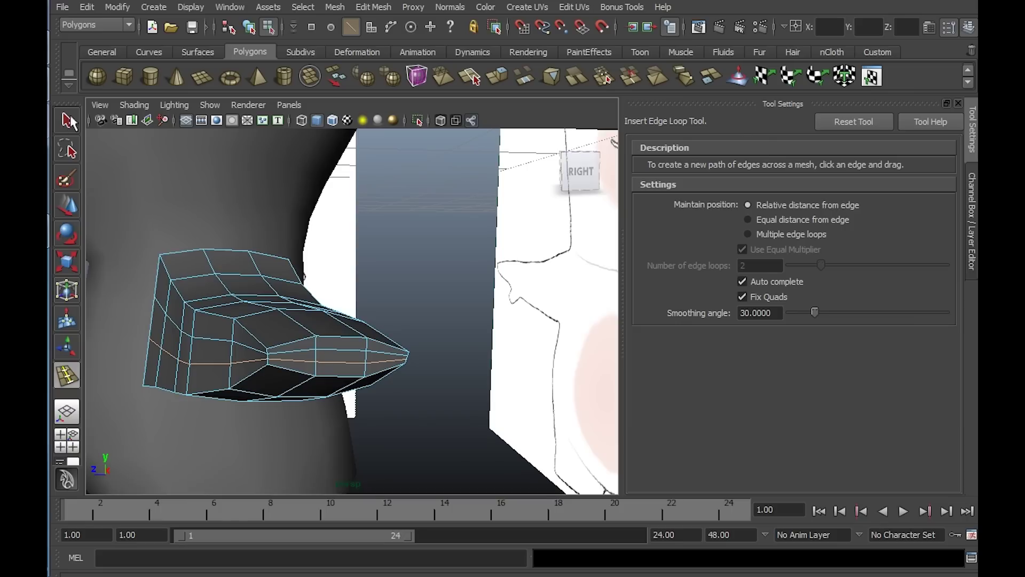
click(67, 120)
Move the upper front lengthwise edge loop of the arm backward to round off that corner
right_drag(355, 302, 357, 266)
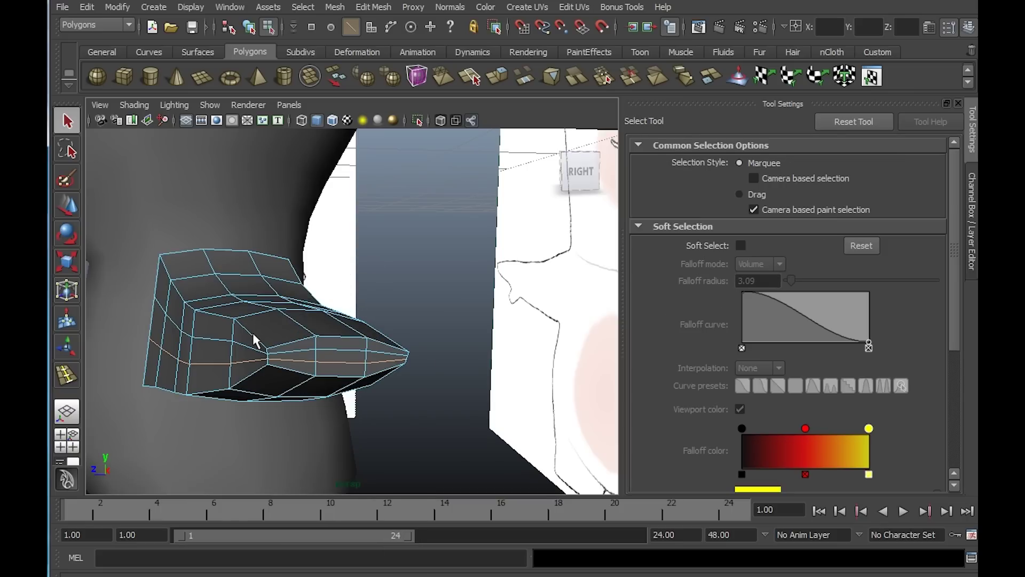
double_click(166, 270)
alt+drag(298, 317, 285, 310)
key(w)
drag(124, 288, 137, 291)
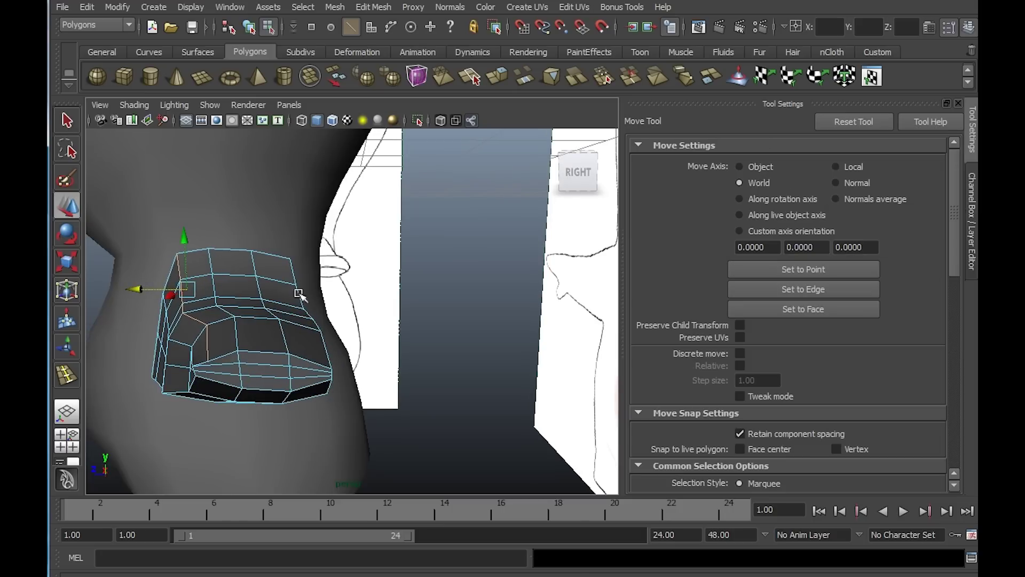
Move the upper rear lengthwise edges of the arm forward to round off that corner
click(291, 273)
click(326, 348)
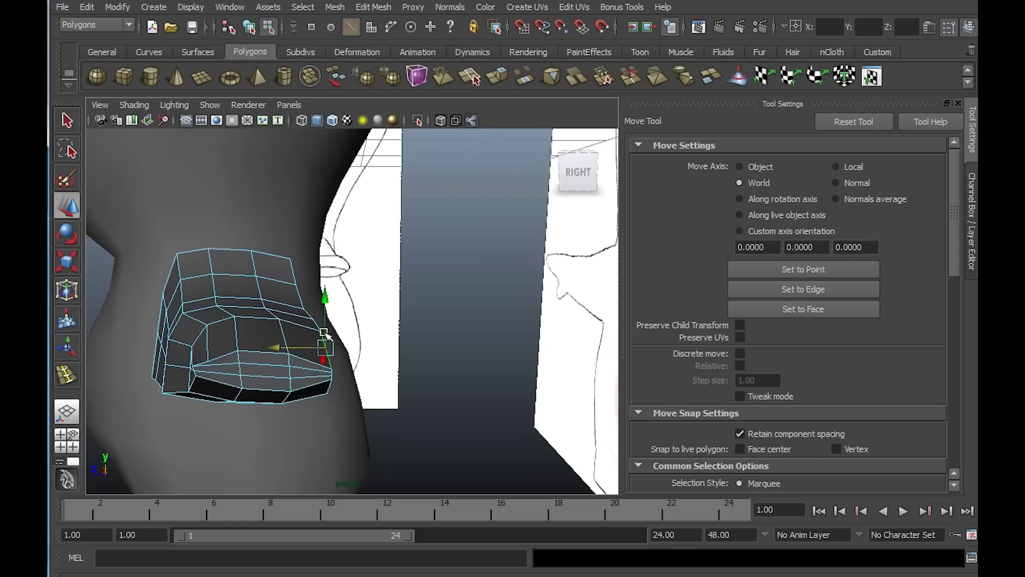
click(294, 274)
drag(260, 299, 247, 294)
Move the lower front lengthwise edges of the arm backward to soften the underside corner
alt+drag(293, 332, 295, 324)
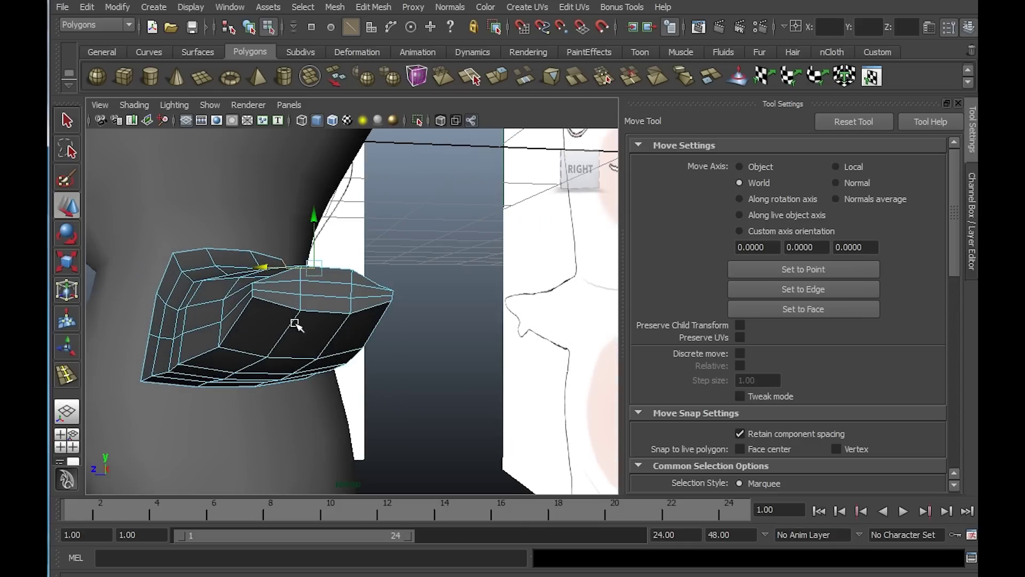
click(245, 312)
shift+click(147, 378)
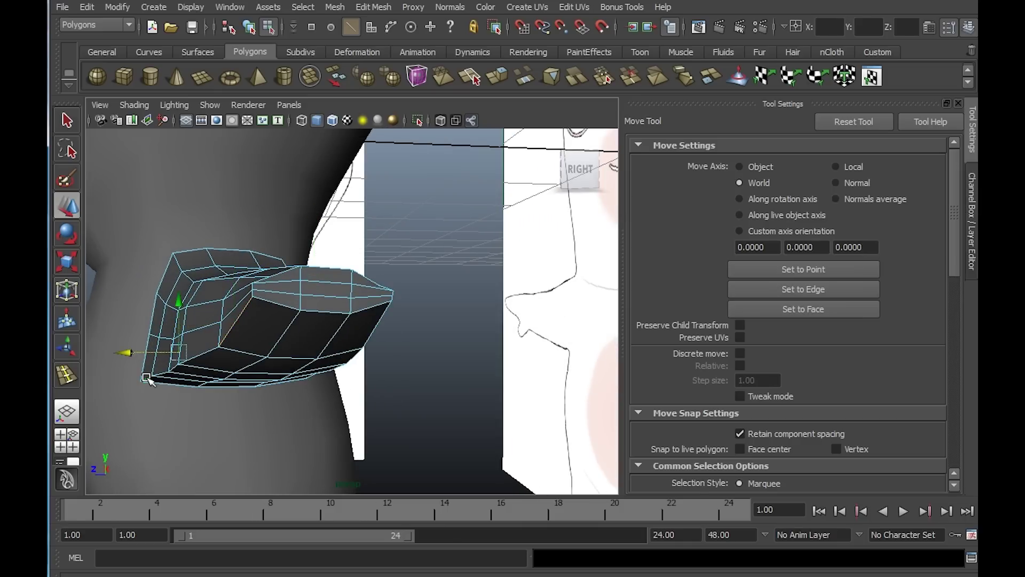
drag(133, 355, 147, 355)
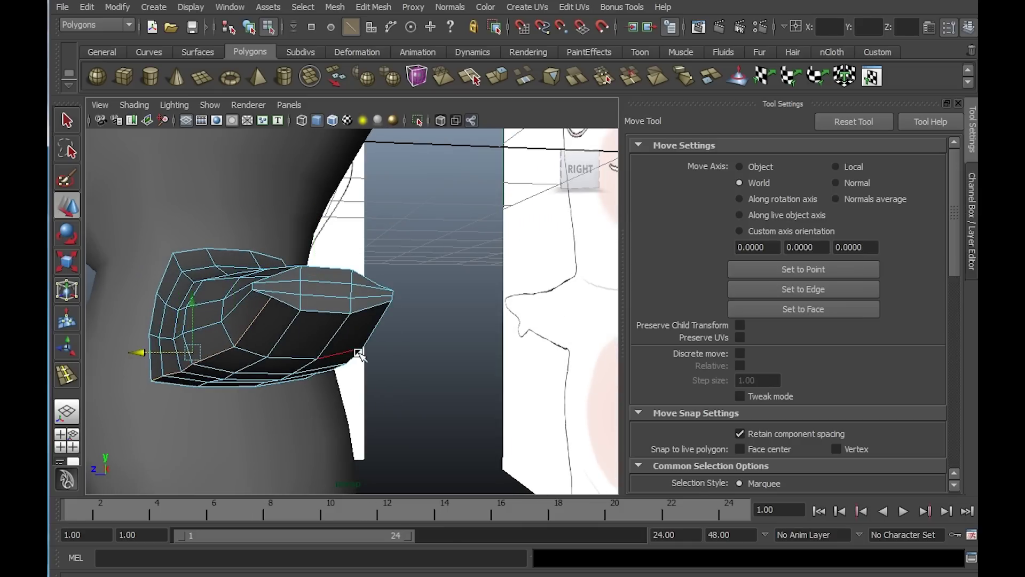
Move the lower rear lengthwise edges of the arm forward to soften the underside's back corner
click(376, 326)
alt+drag(411, 321, 356, 311)
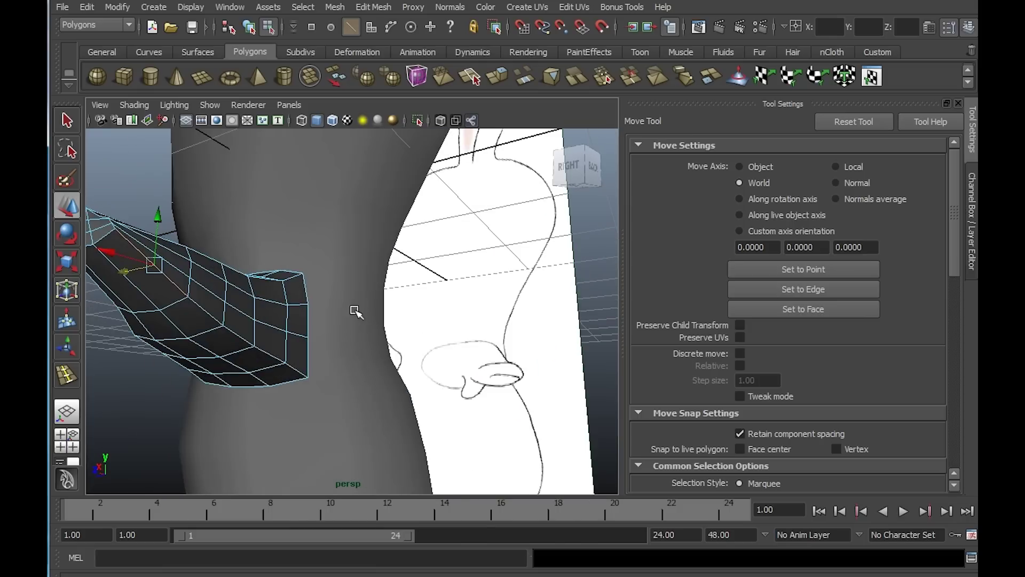
shift+click(294, 373)
alt+drag(344, 349, 377, 366)
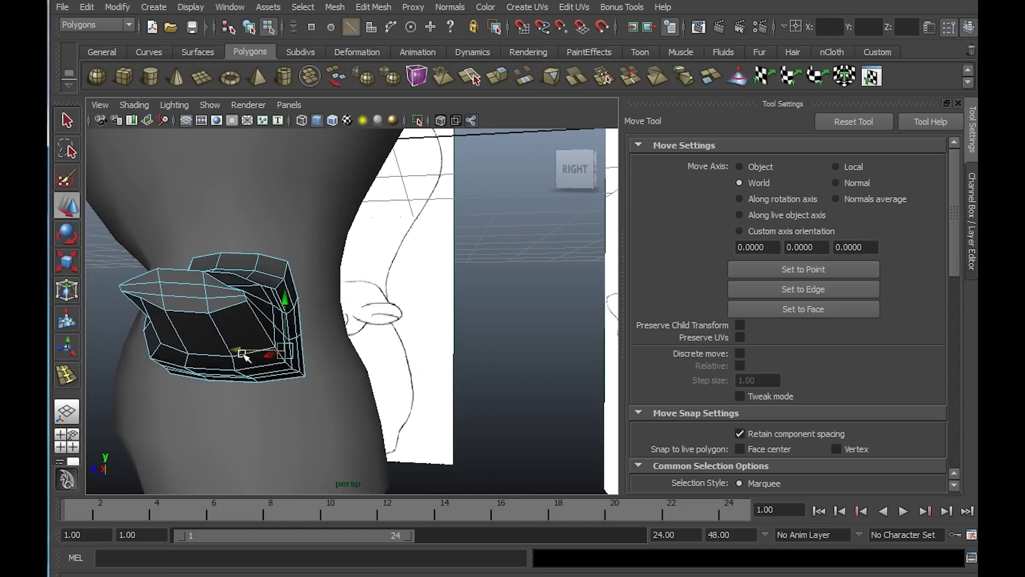
drag(243, 354, 228, 352)
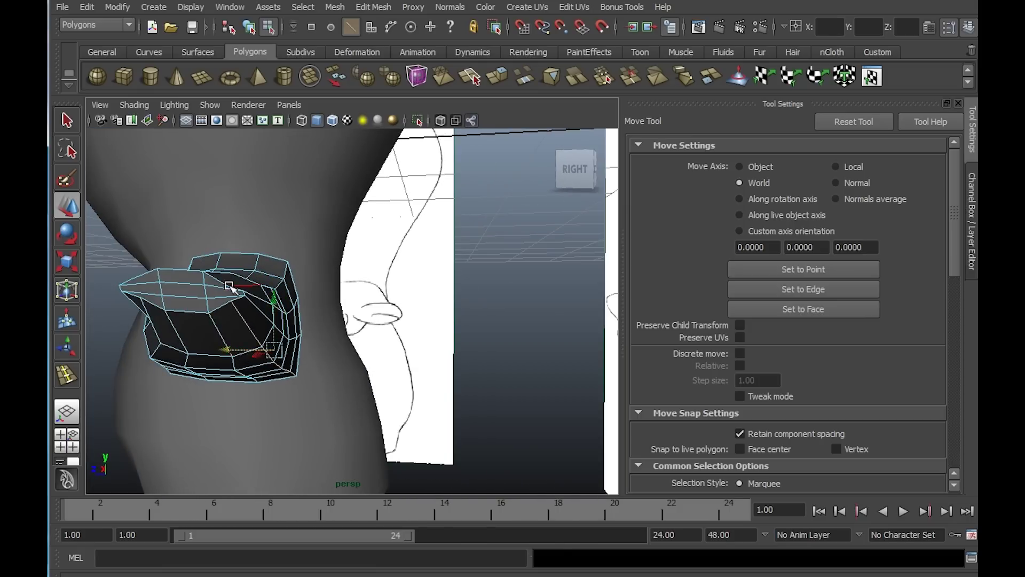
Adjust the individual corner vertices on both sides of the hand's end face to round its outline
right_drag(229, 286, 198, 282)
alt+drag(215, 272, 258, 277)
alt+right_drag(258, 277, 304, 335)
alt+drag(305, 334, 326, 281)
click(310, 298)
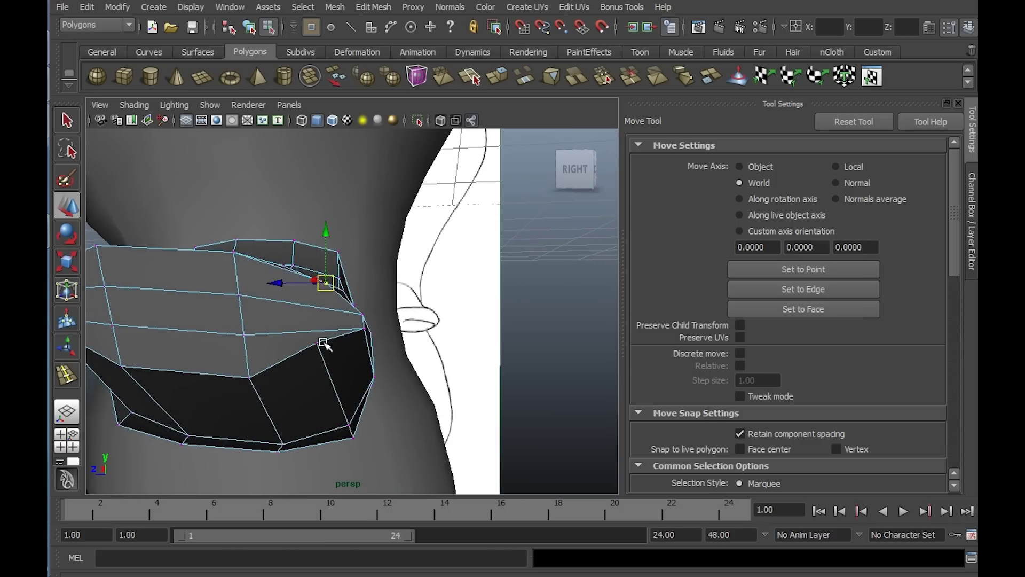
click(315, 343)
drag(315, 342, 344, 310)
click(357, 370)
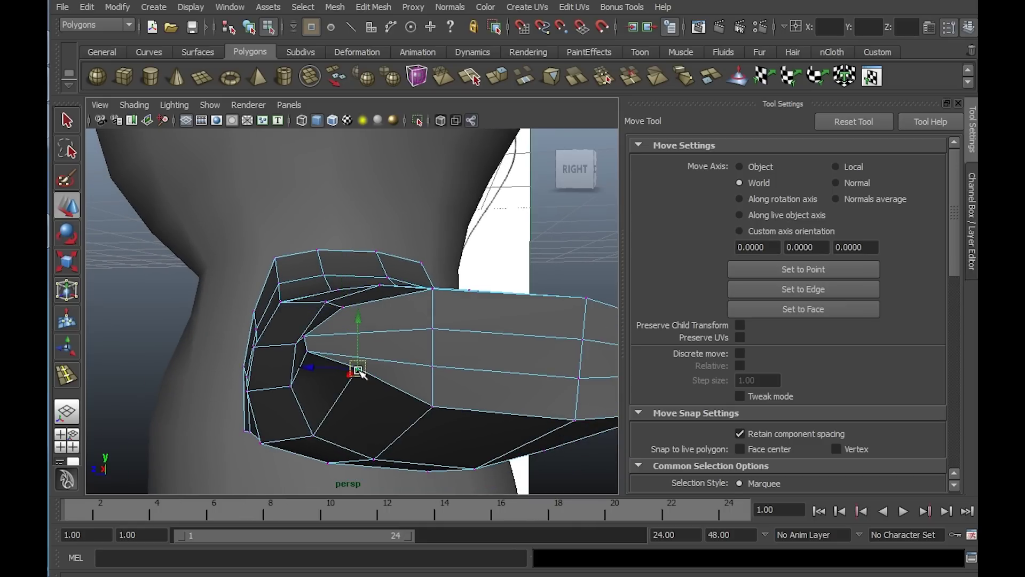
drag(361, 372, 324, 269)
Pull the rear and front corner vertices of the hand tip inward toward the arm in the top view
key(space)
key(space)
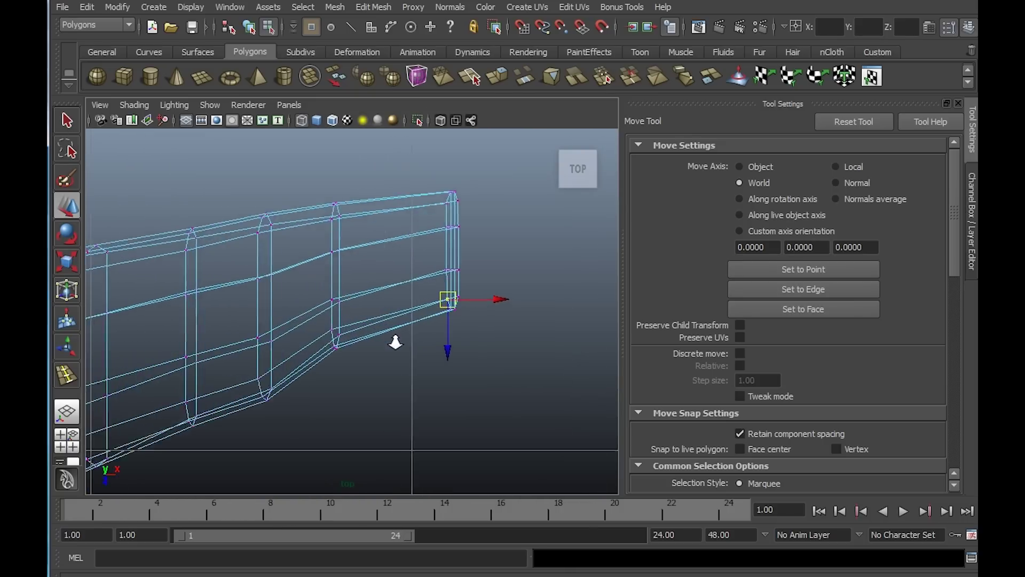
click(404, 211)
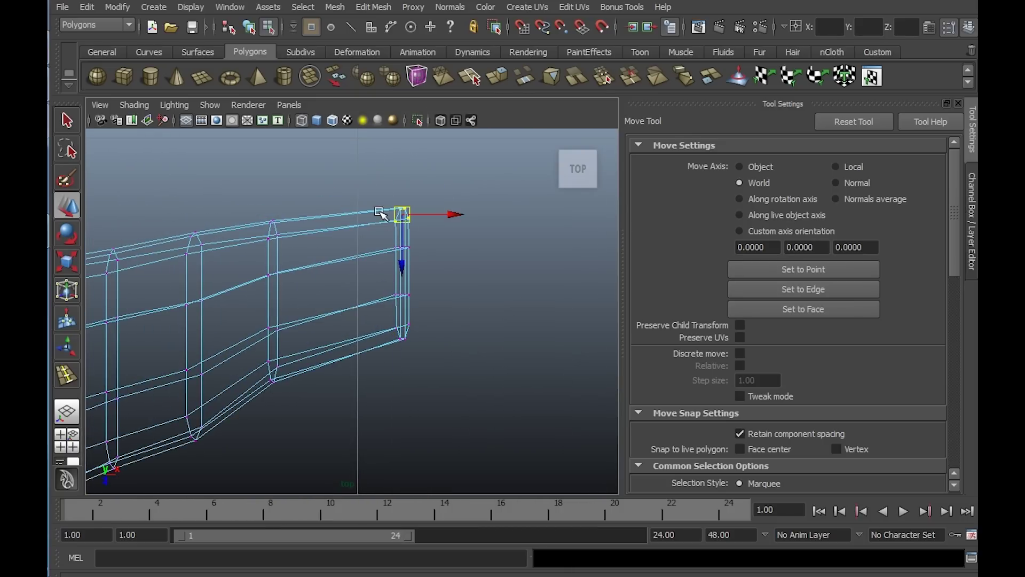
click(377, 214)
alt+right_drag(402, 215, 513, 319)
alt+middle_drag(463, 298, 429, 373)
drag(345, 187, 355, 222)
alt+middle_drag(397, 256, 376, 153)
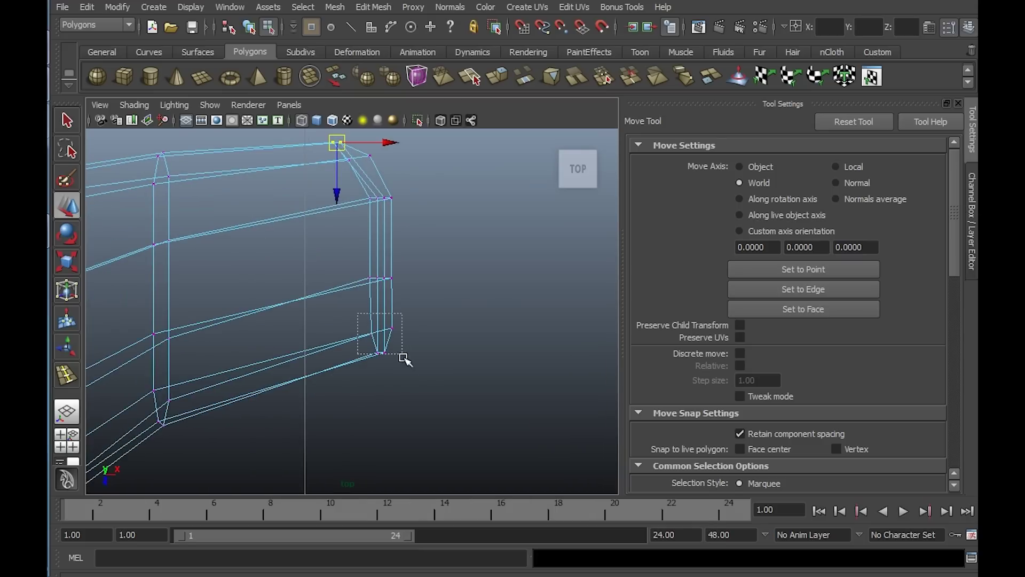
drag(404, 359, 343, 352)
drag(406, 357, 406, 355)
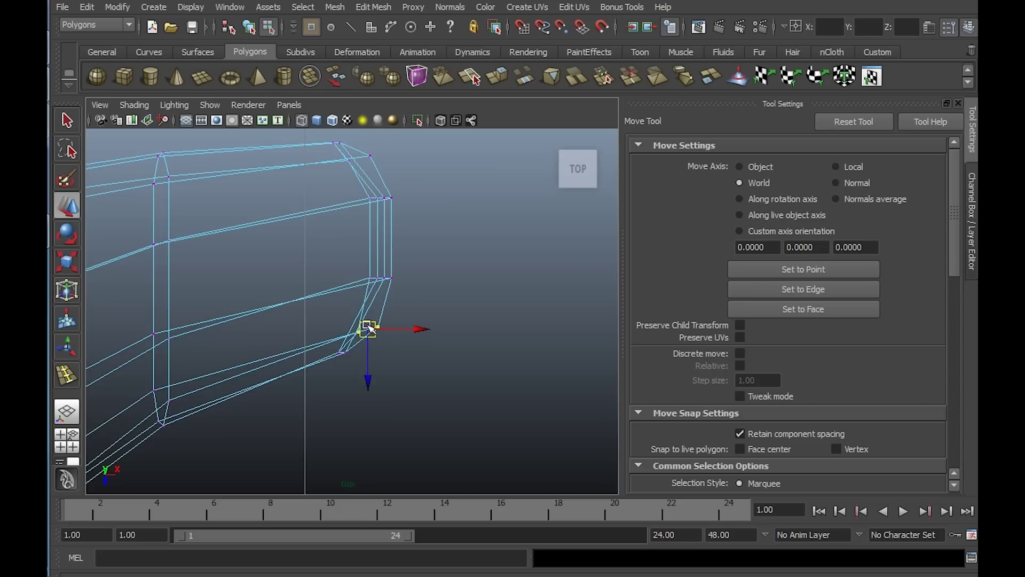
Move the front corner vertices of the hand tip back outward and line them up in the top view
key(space)
key(space)
scroll(528, 219, up, 5)
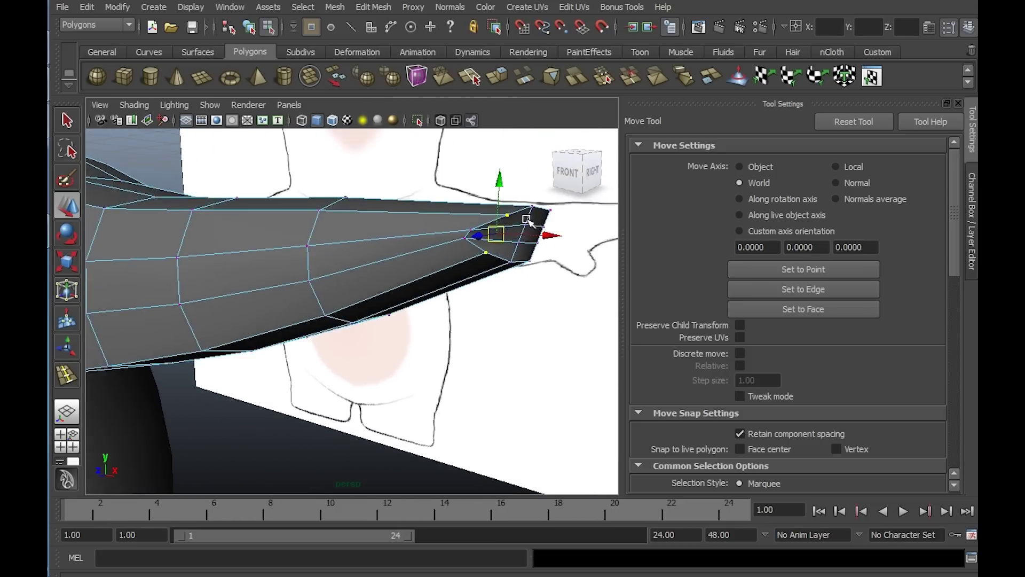
alt+right_drag(527, 220, 556, 254)
alt+middle_drag(513, 225, 434, 243)
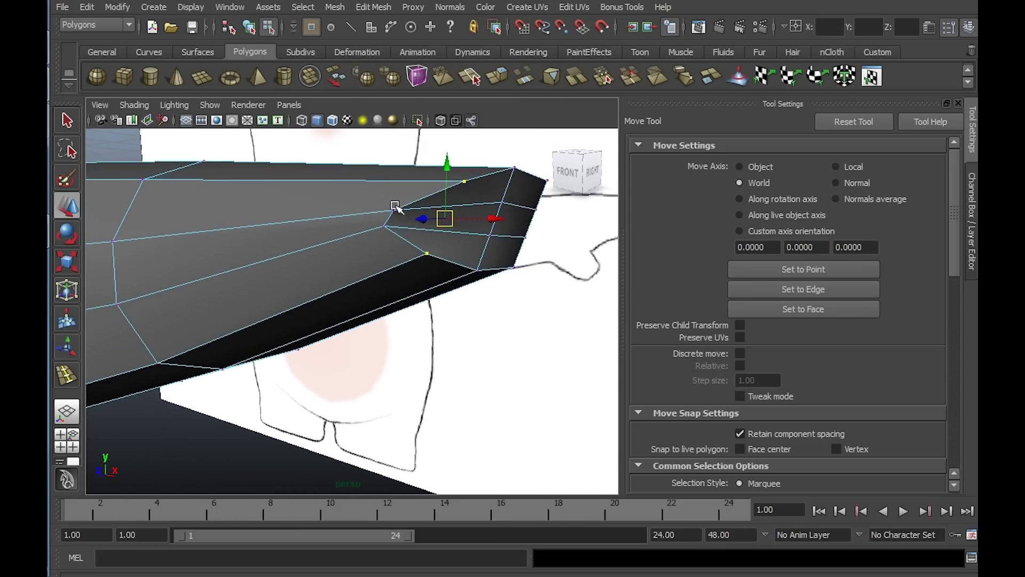
mouse_move(430, 235)
alt+mouse_down()
mouse_move(304, 206)
mouse_move(444, 231)
alt+mouse_up()
key(space)
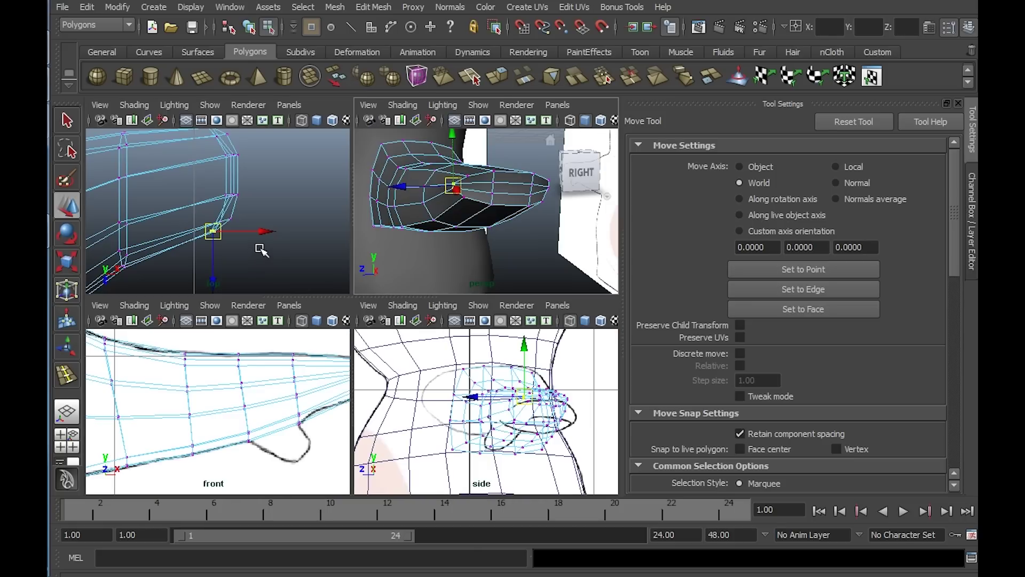
key(space)
drag(389, 323, 413, 298)
alt+middle_drag(413, 298, 415, 367)
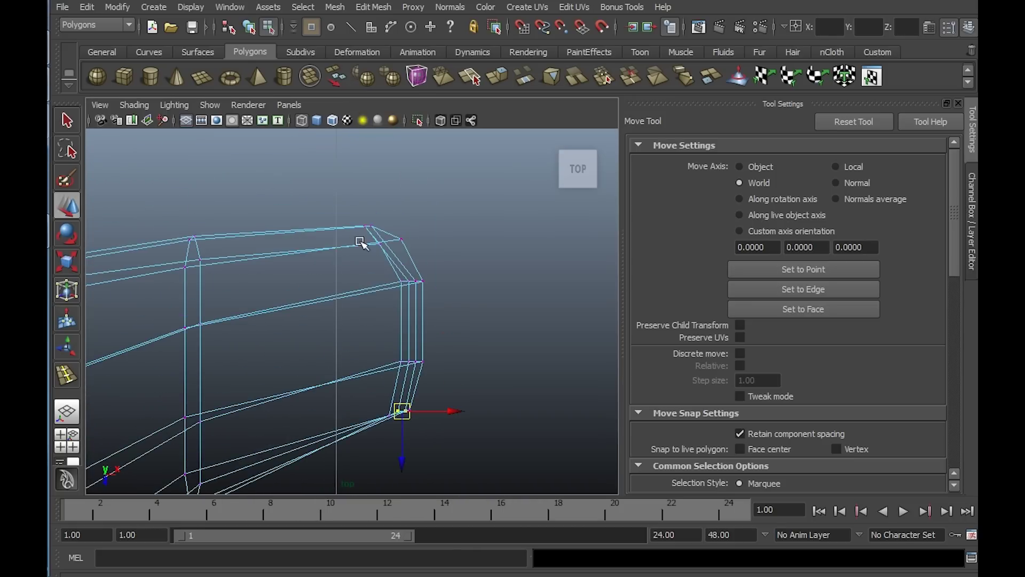
Realign the rear corner vertices and shift the middle and front end vertices inward in the top view to even the hand tip's curve
mouse_move(381, 226)
mouse_down()
mouse_move(385, 240)
mouse_move(367, 253)
mouse_move(402, 239)
mouse_move(391, 251)
mouse_move(390, 239)
mouse_up()
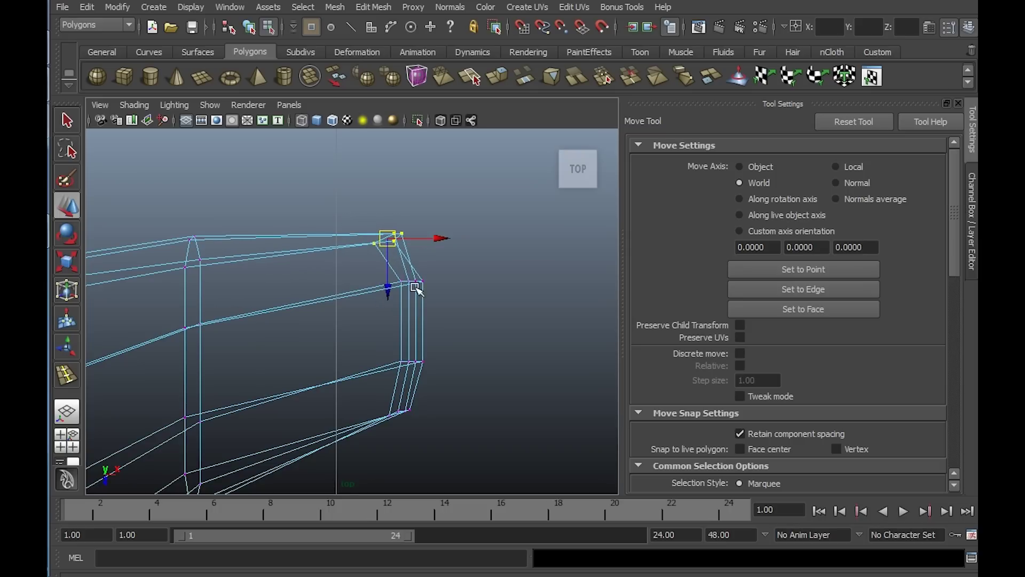
drag(453, 366, 453, 368)
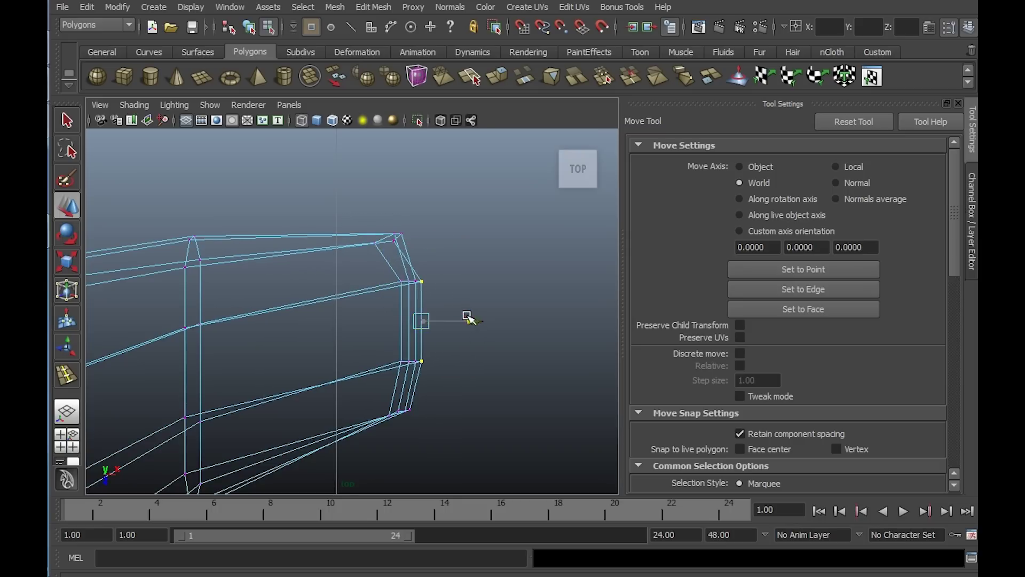
drag(467, 318, 456, 319)
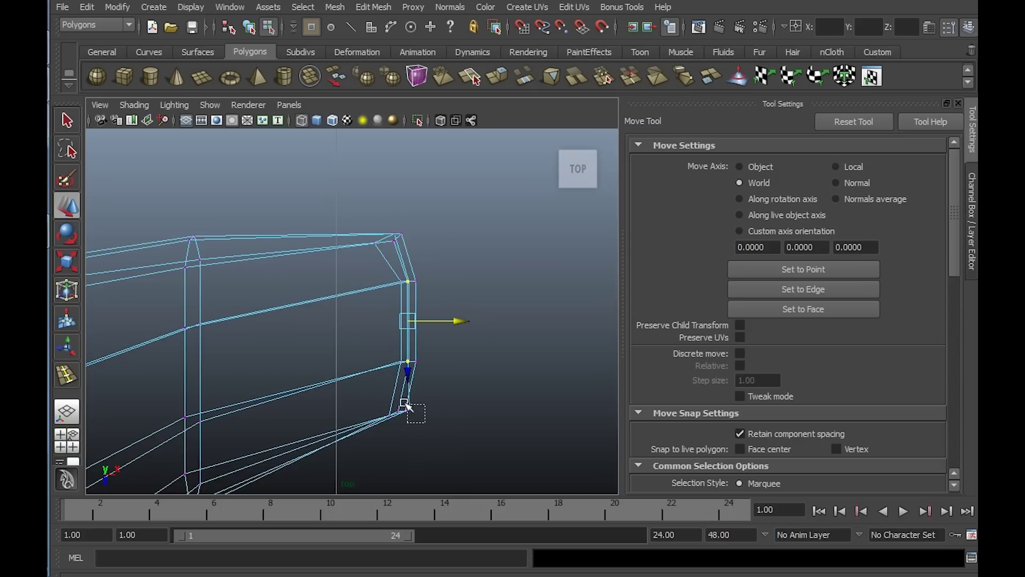
mouse_move(407, 402)
mouse_down()
mouse_move(382, 400)
mouse_move(401, 411)
mouse_move(394, 404)
mouse_up()
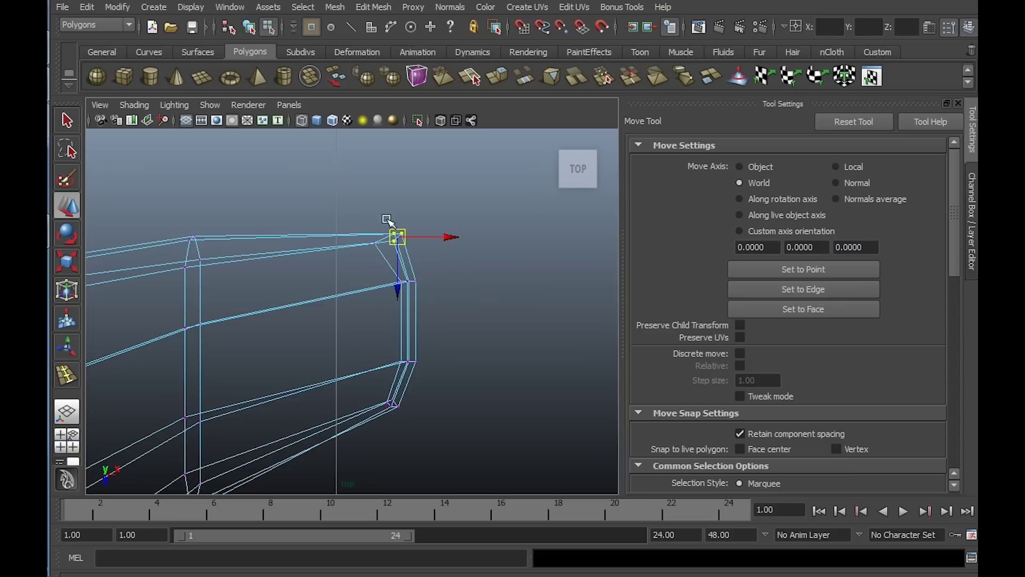
drag(397, 237, 394, 238)
Examine the hand tip's shape in the perspective view and against the front reference drawing
key(space)
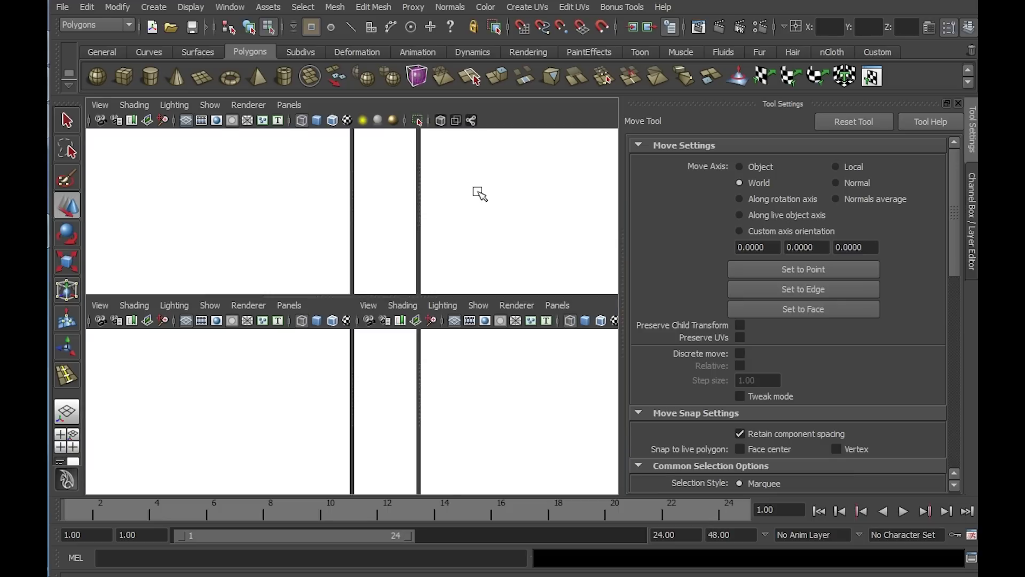
key(space)
right_drag(401, 309, 469, 281)
click(479, 303)
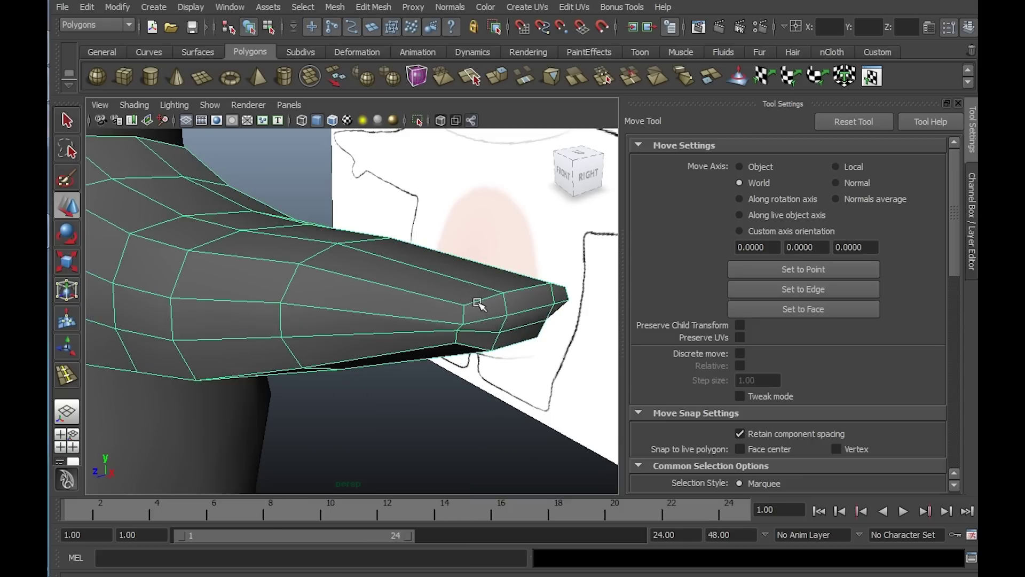
right_drag(487, 320, 430, 298)
scroll(482, 331, up, 5)
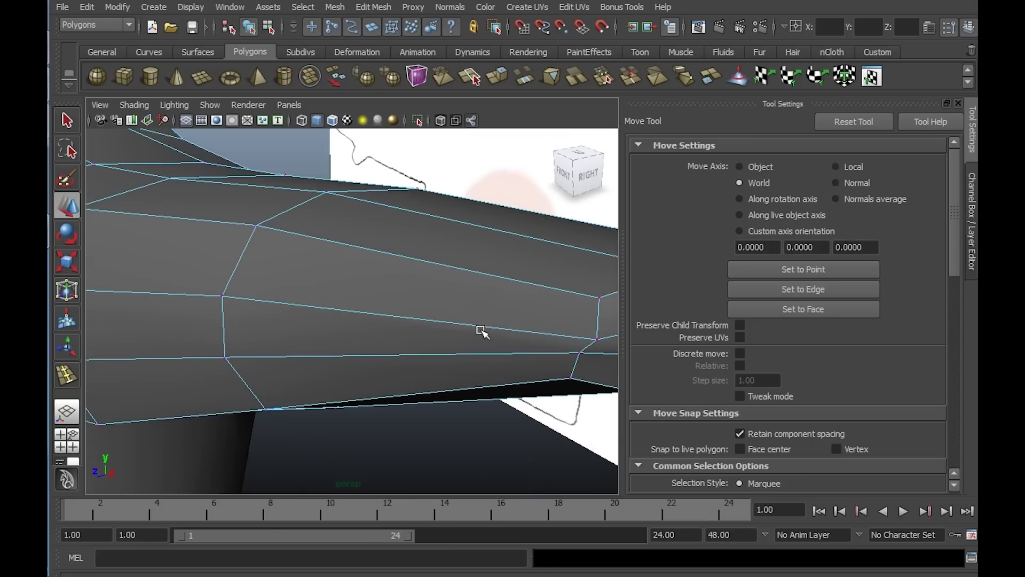
alt+drag(482, 331, 463, 267)
key(space)
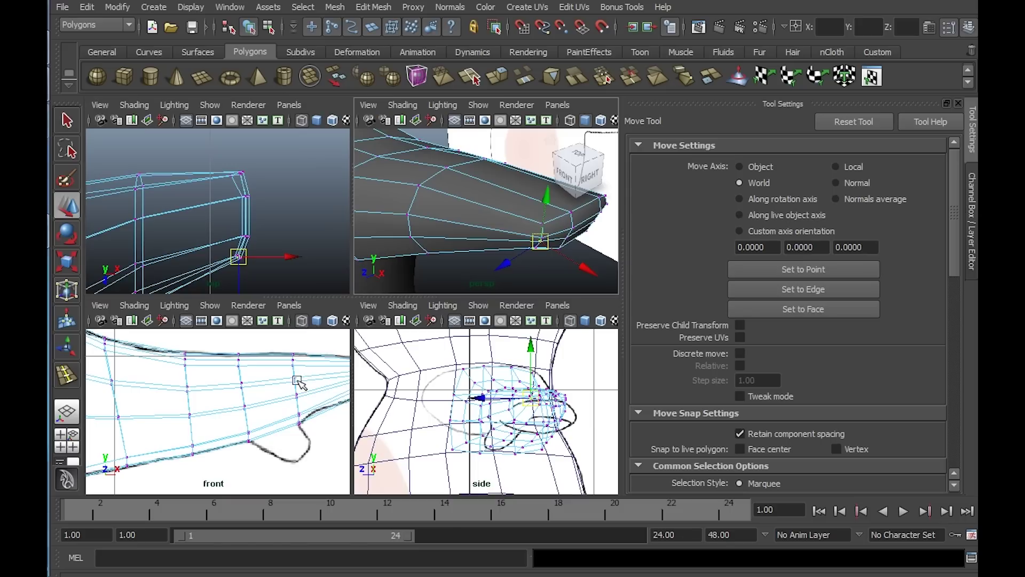
key(space)
scroll(441, 236, down, 1)
alt+middle_drag(442, 236, 333, 262)
scroll(333, 262, up, 2)
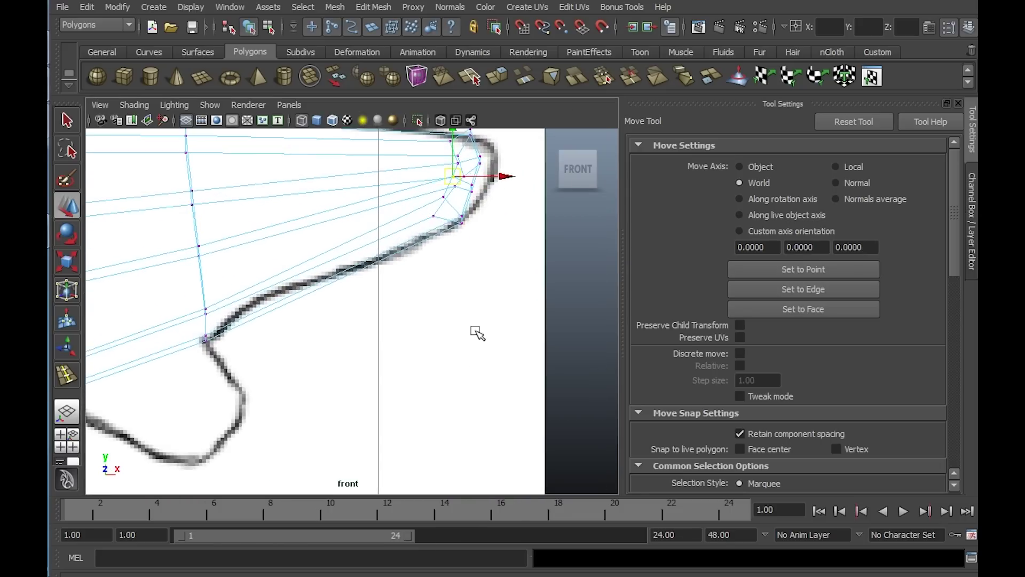
alt+middle_drag(475, 332, 366, 320)
key(space)
key(space)
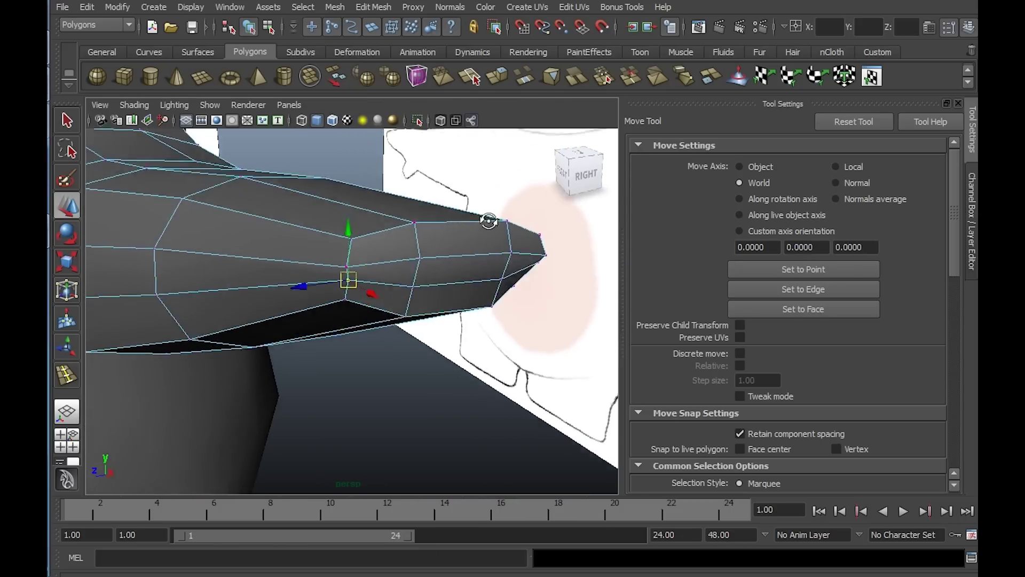
Move the hand tip's end edges outward in the front view to meet the drawn outline, and return to vertex editing
scroll(487, 219, up, 2)
right_drag(442, 199, 442, 217)
click(441, 217)
key(space)
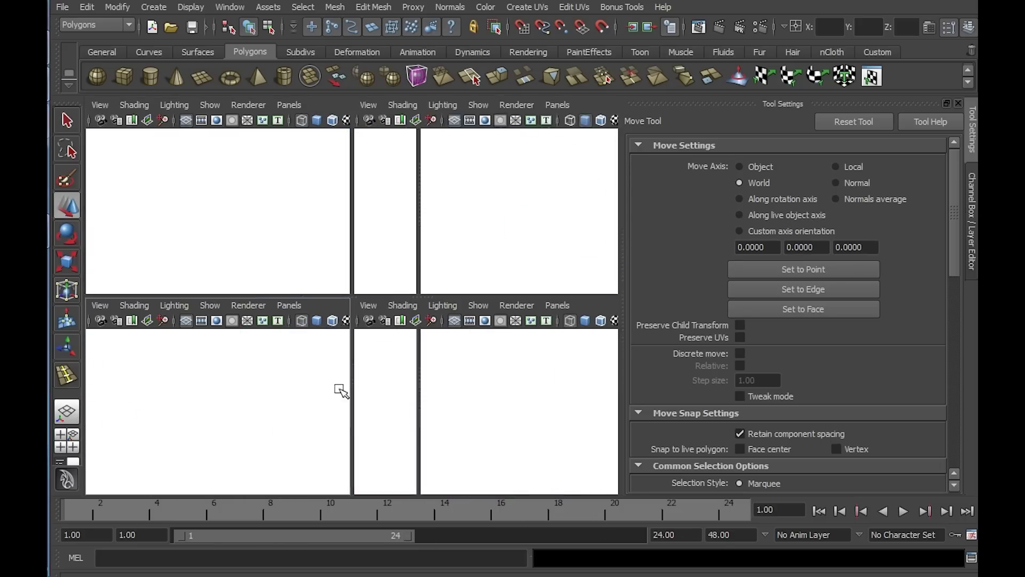
key(space)
scroll(431, 237, up, 2)
drag(402, 197, 427, 197)
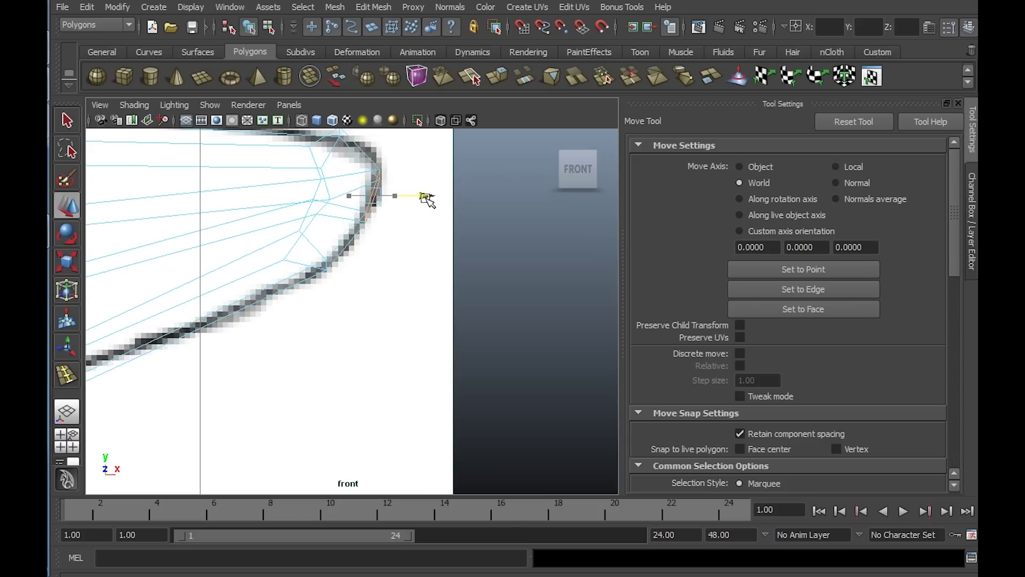
alt+middle_drag(340, 165, 355, 247)
right_drag(348, 243, 296, 238)
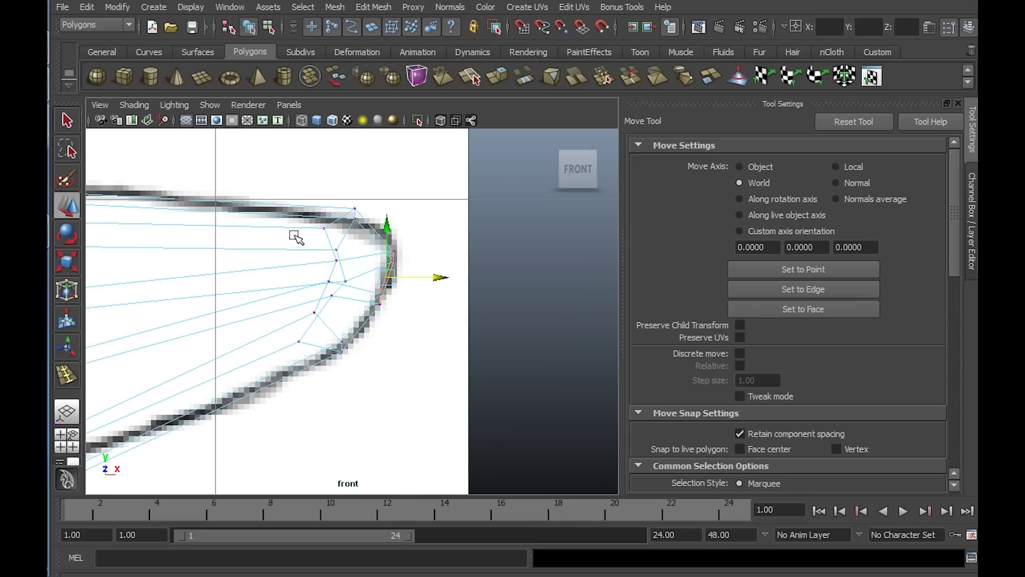
Shift the inner vertices of the hand tip in the front view to even out the curve of that edge loop
scroll(376, 271, up, 3)
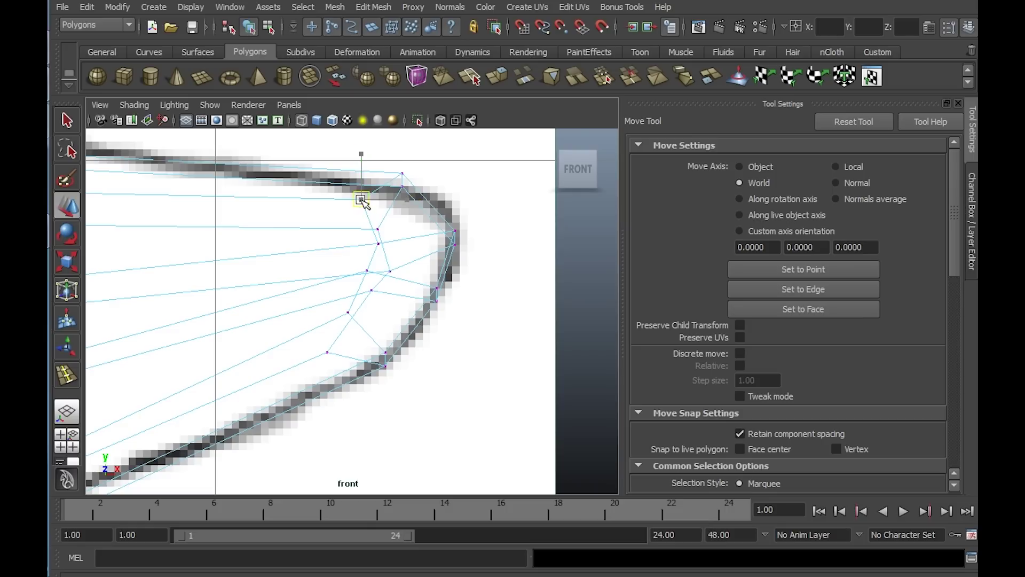
click(362, 199)
drag(389, 243, 380, 297)
drag(375, 293, 382, 297)
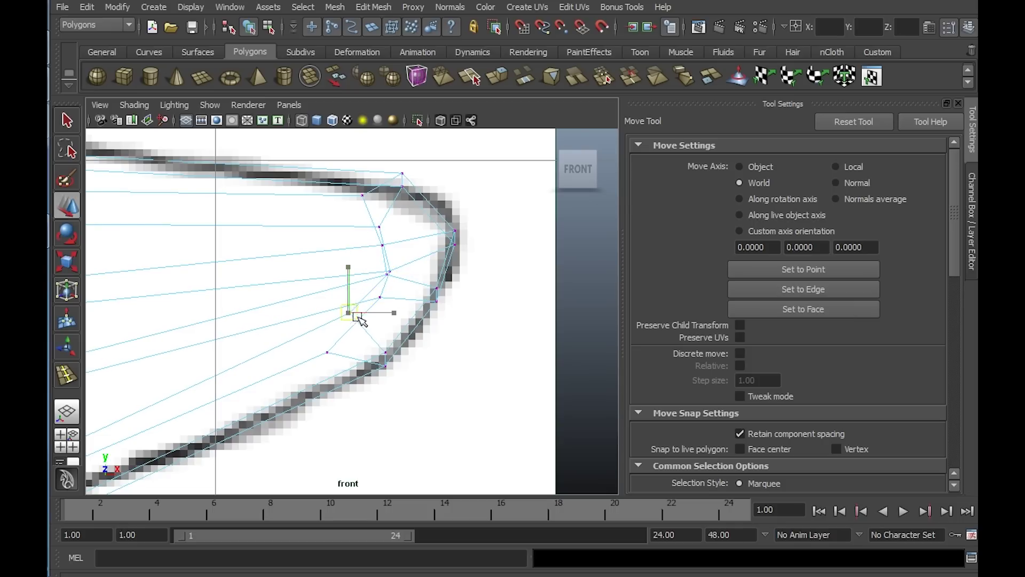
Return the arm to object mode in the perspective view and apply Soften Edge to its normals
key(space)
key(space)
right_drag(391, 211, 423, 195)
alt+drag(480, 458, 410, 312)
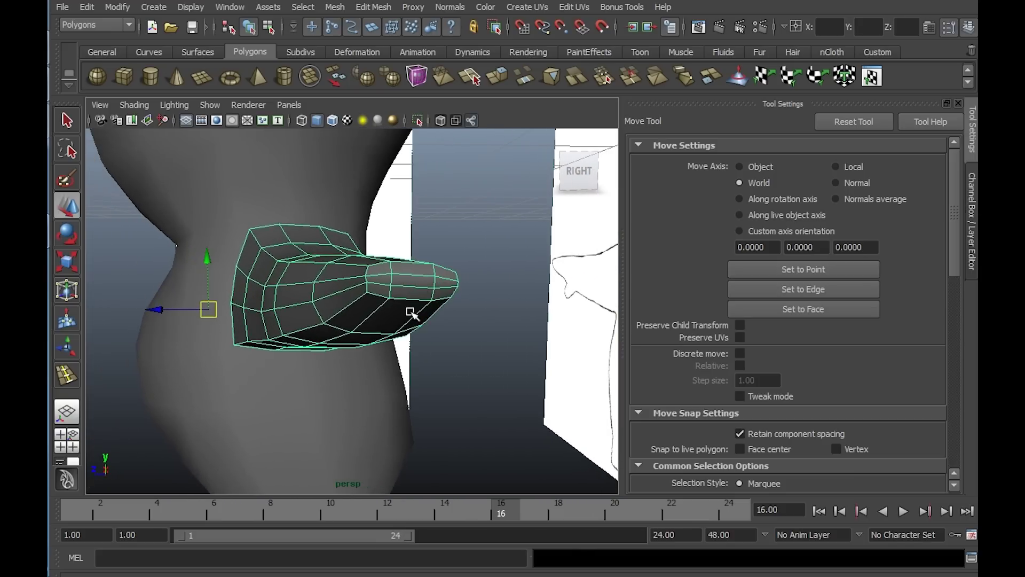
click(450, 6)
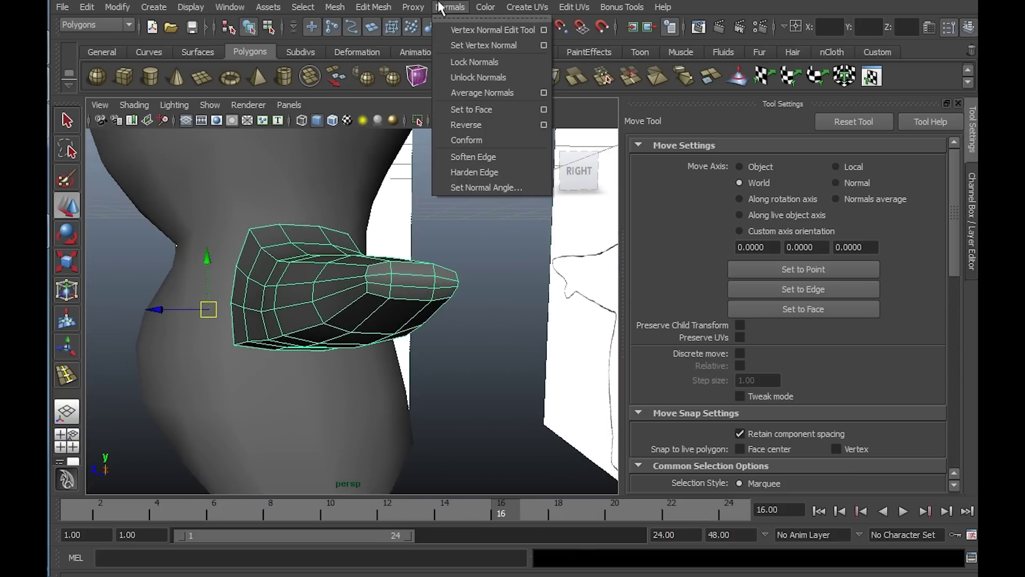
click(478, 155)
click(513, 248)
alt+drag(513, 249, 427, 171)
Delete the body's block of faces behind the arm's shoulder end, two columns by three rows, to open a hole for the arm
click(359, 233)
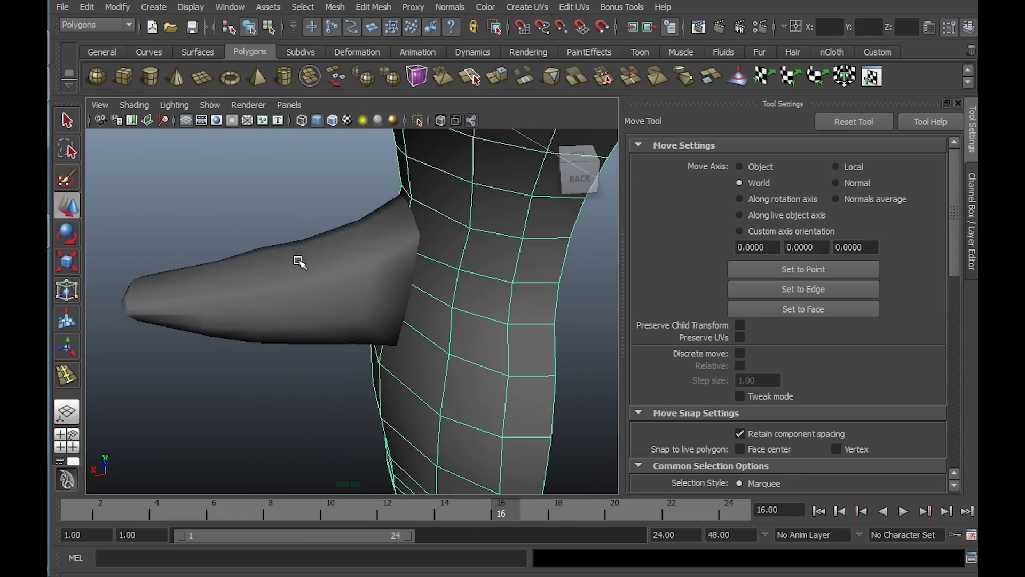
scroll(300, 251, up, 3)
scroll(355, 235, down, 3)
alt+drag(458, 270, 393, 309)
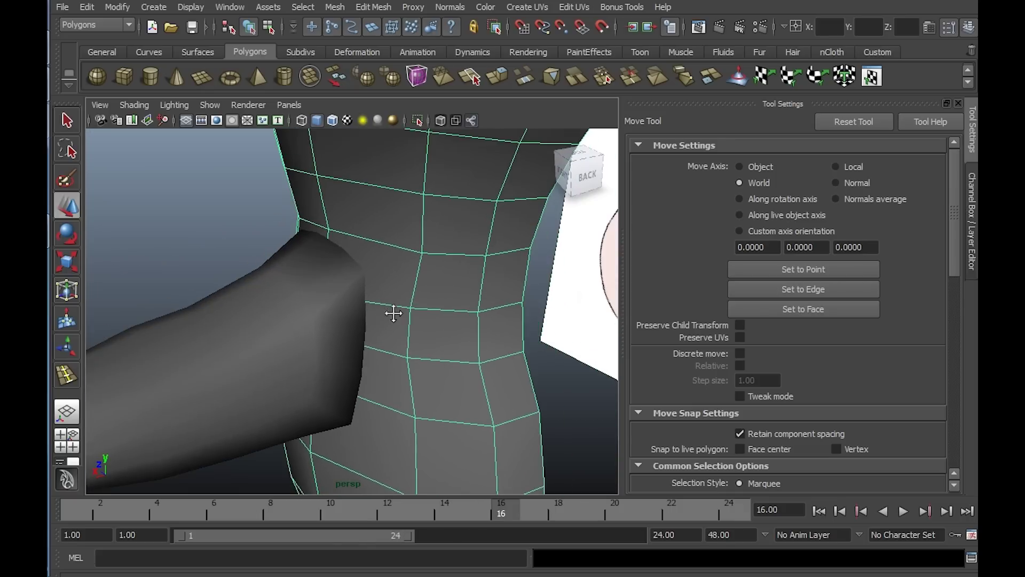
right_drag(387, 288, 385, 320)
click(390, 270)
click(390, 270)
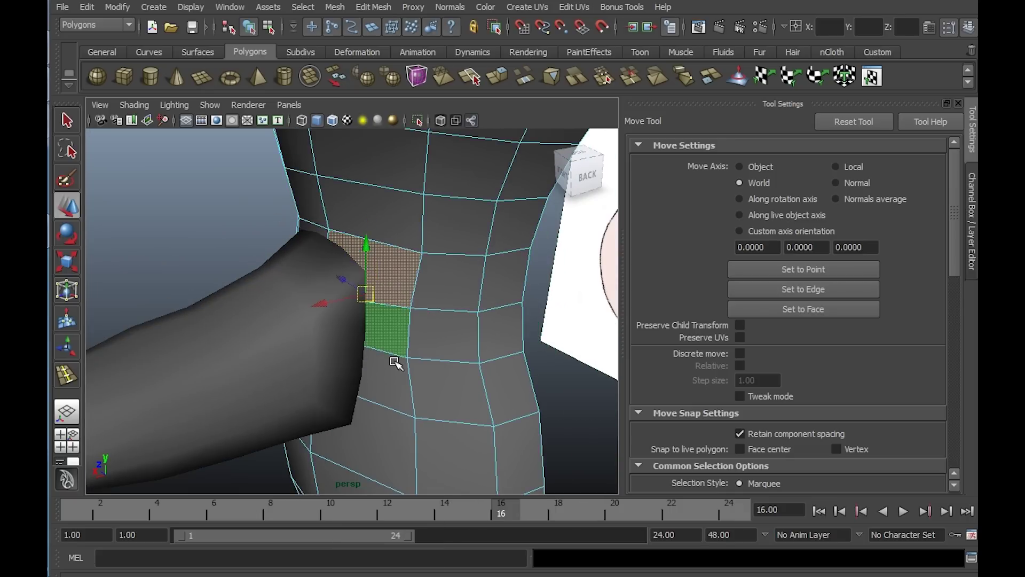
alt+drag(395, 311, 275, 260)
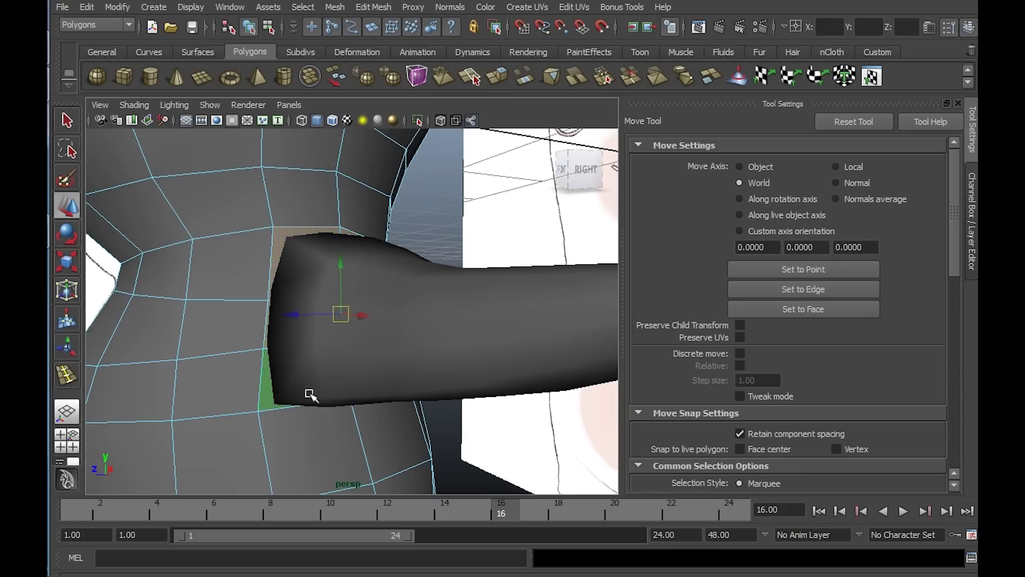
alt+drag(308, 394, 502, 308)
alt+drag(541, 279, 418, 319)
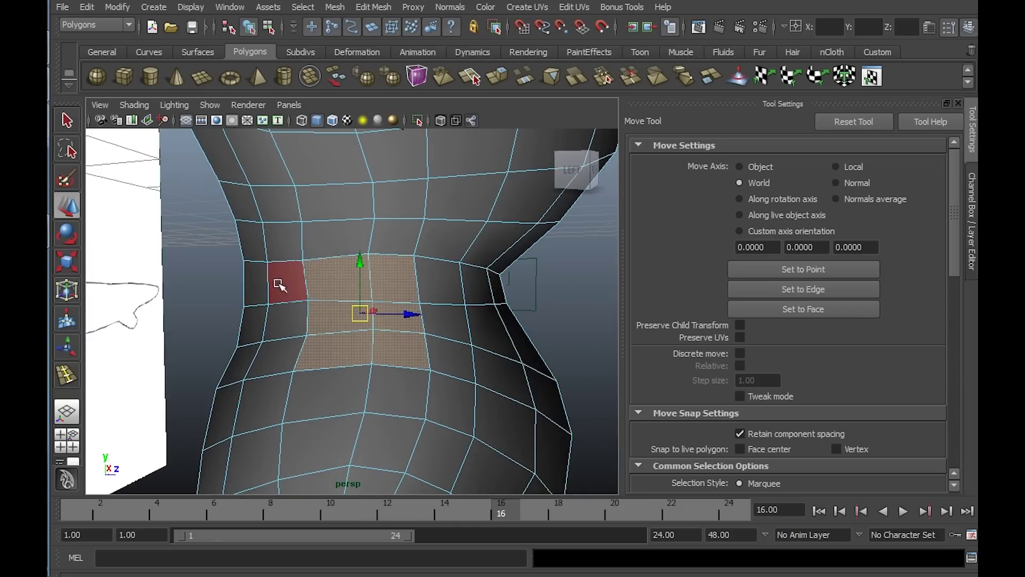
key(Delete)
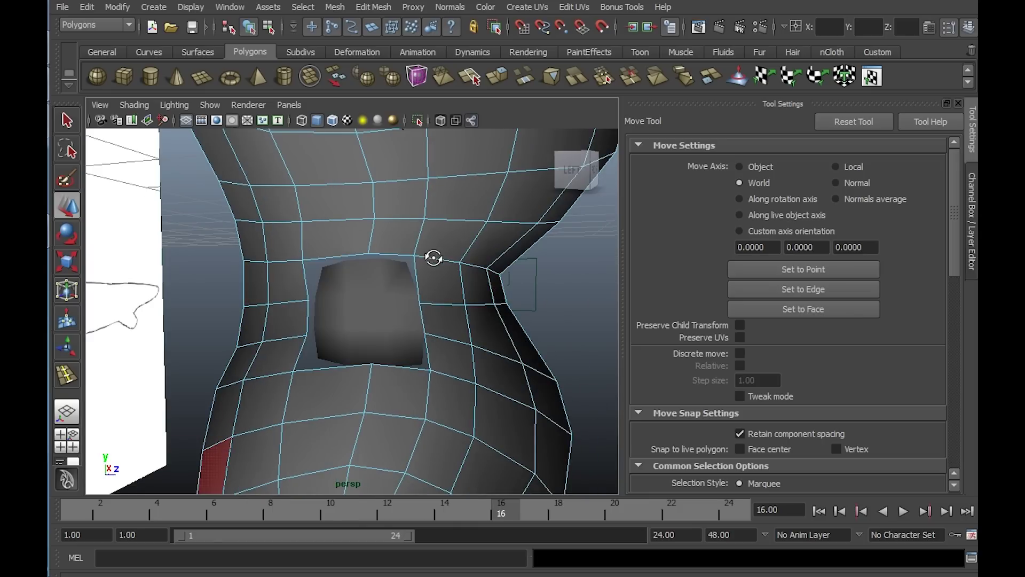
Select the faces capping the arm's shoulder end from inside the body and delete them to leave the arm open
alt+drag(433, 258, 350, 259)
click(390, 280)
right_drag(386, 276, 388, 304)
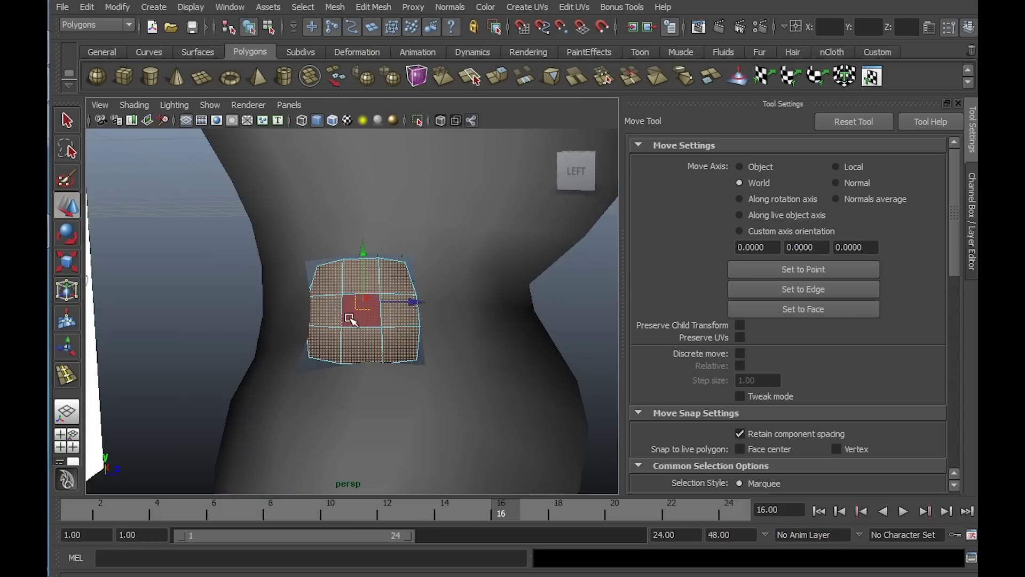
alt+drag(350, 319, 463, 261)
alt+drag(506, 248, 402, 311)
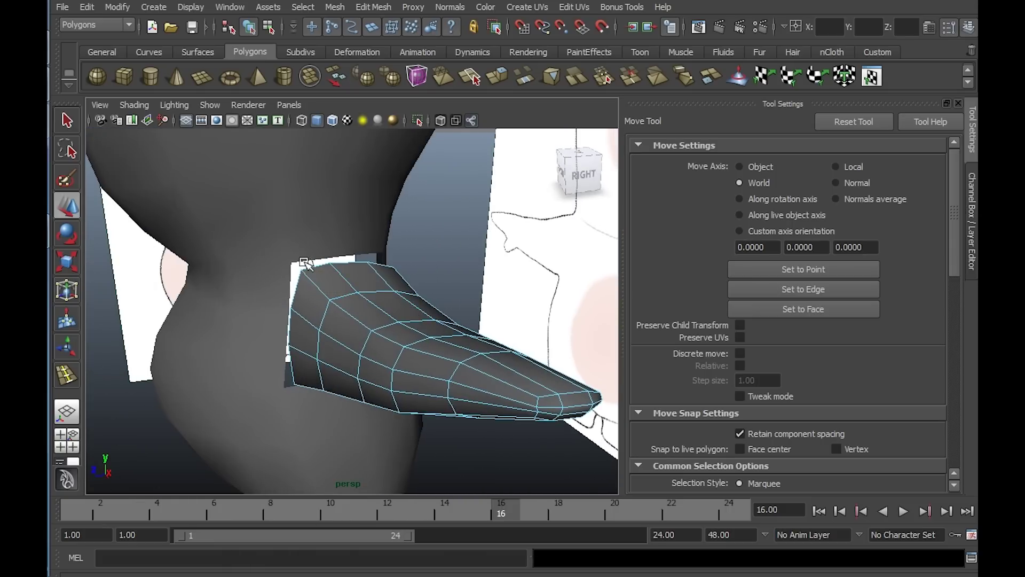
Compare the edges and corners around the body's arm hole with those of the arm's shoulder end from several angles
click(367, 240)
alt+drag(367, 241, 316, 244)
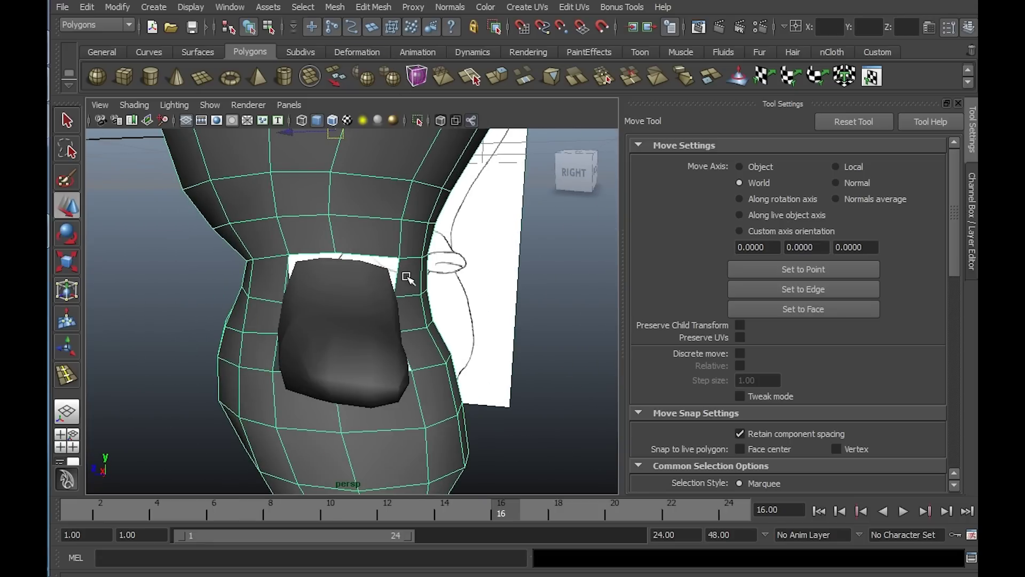
alt+drag(357, 289, 292, 274)
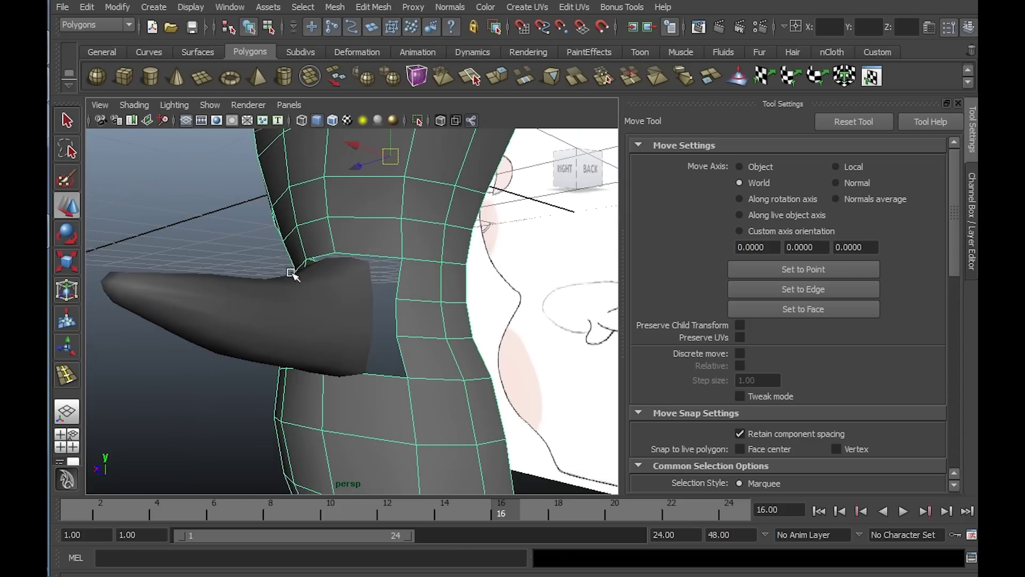
alt+drag(398, 283, 402, 283)
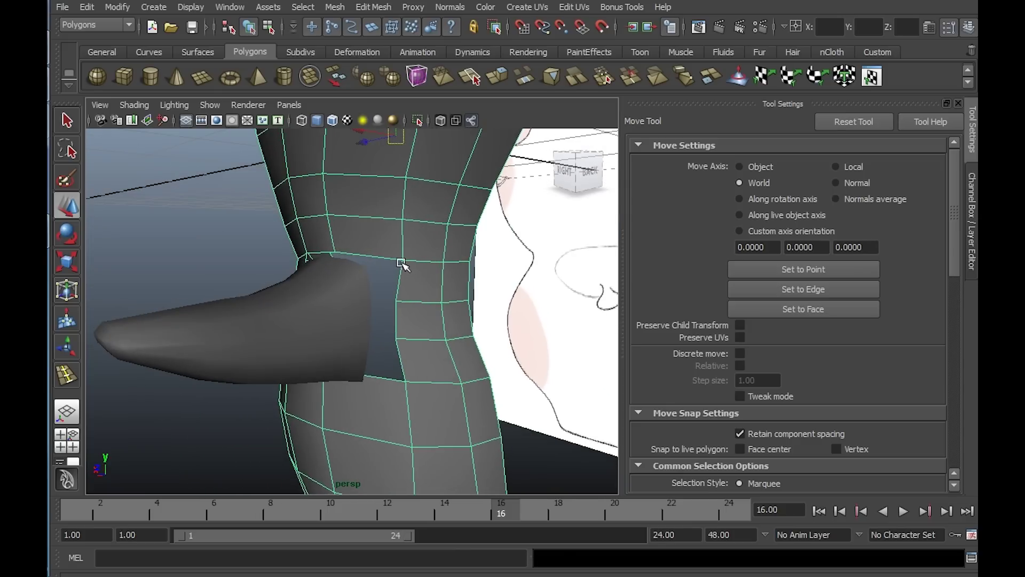
alt+drag(403, 358, 280, 364)
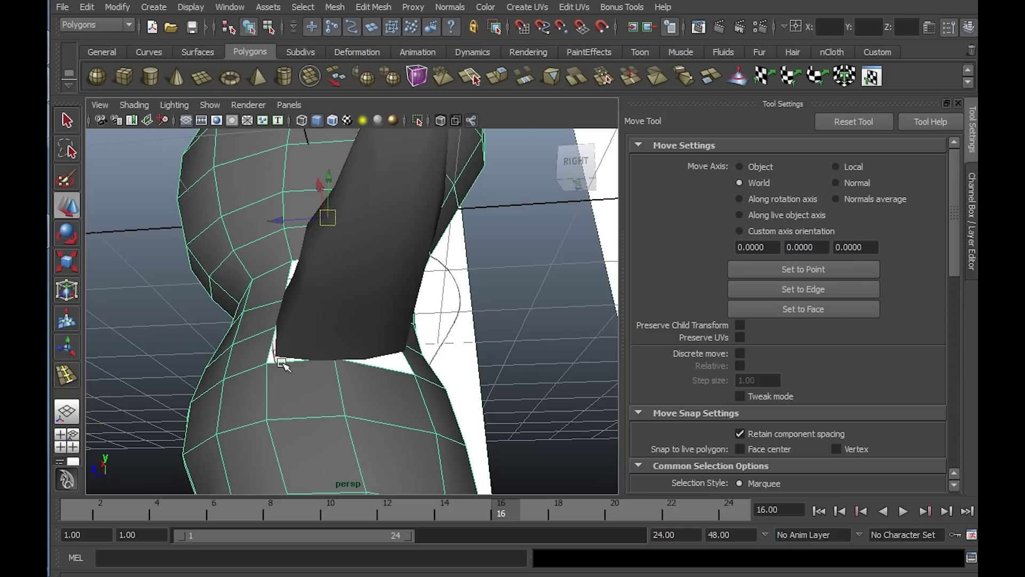
alt+drag(276, 272, 307, 275)
click(376, 302)
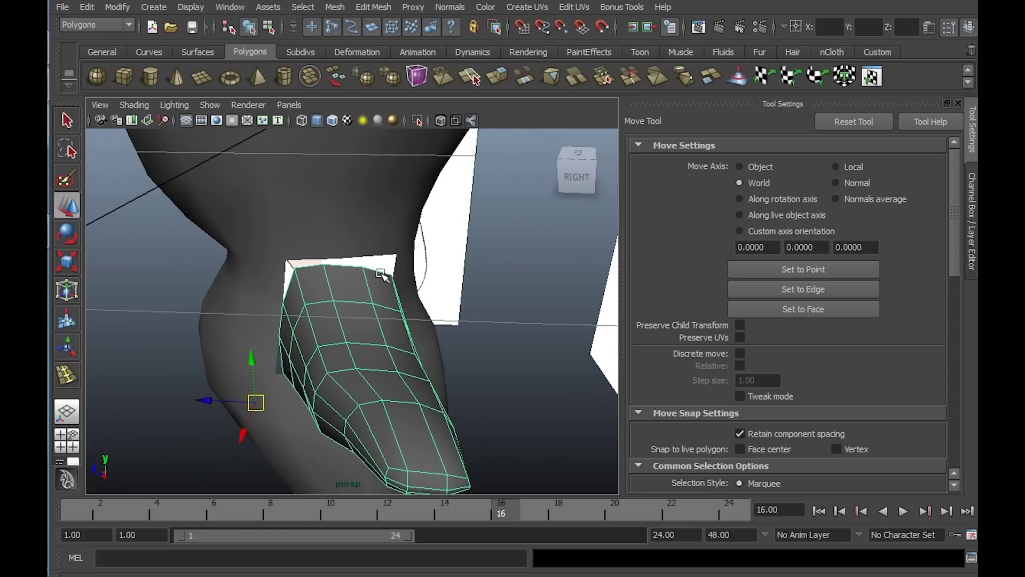
alt+drag(381, 274, 320, 261)
alt+drag(391, 370, 316, 358)
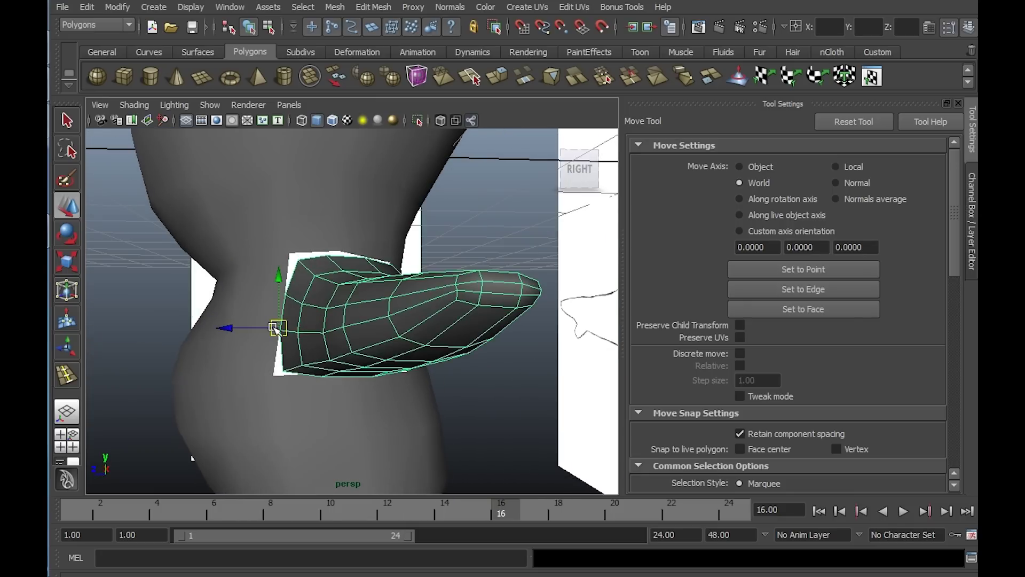
alt+drag(283, 288, 389, 359)
Split the body face under the rear half of the arm hole from the central vertex below to the hole edge's midpoint
click(397, 332)
alt+middle_drag(390, 359, 382, 286)
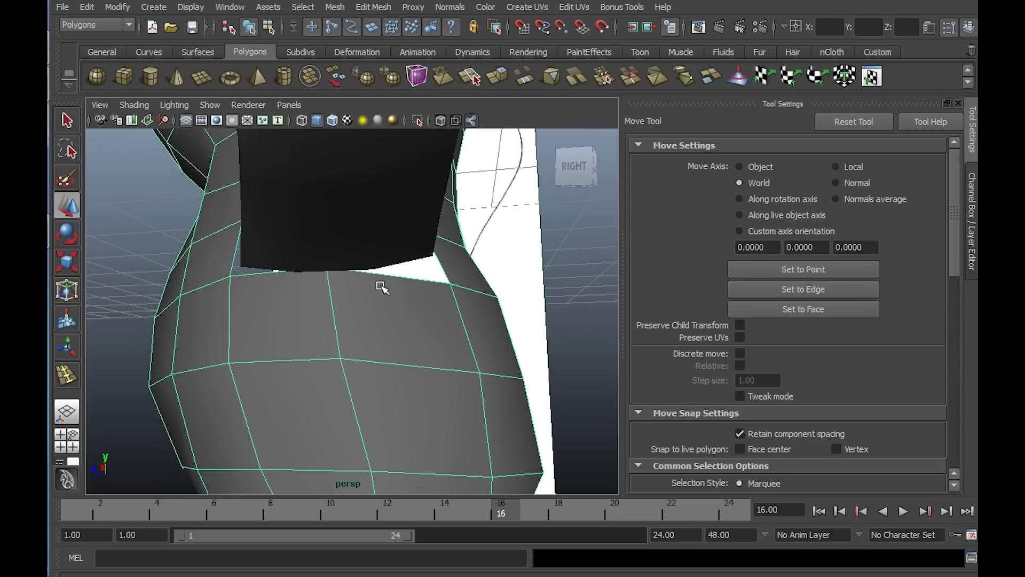
alt+right_drag(383, 286, 408, 303)
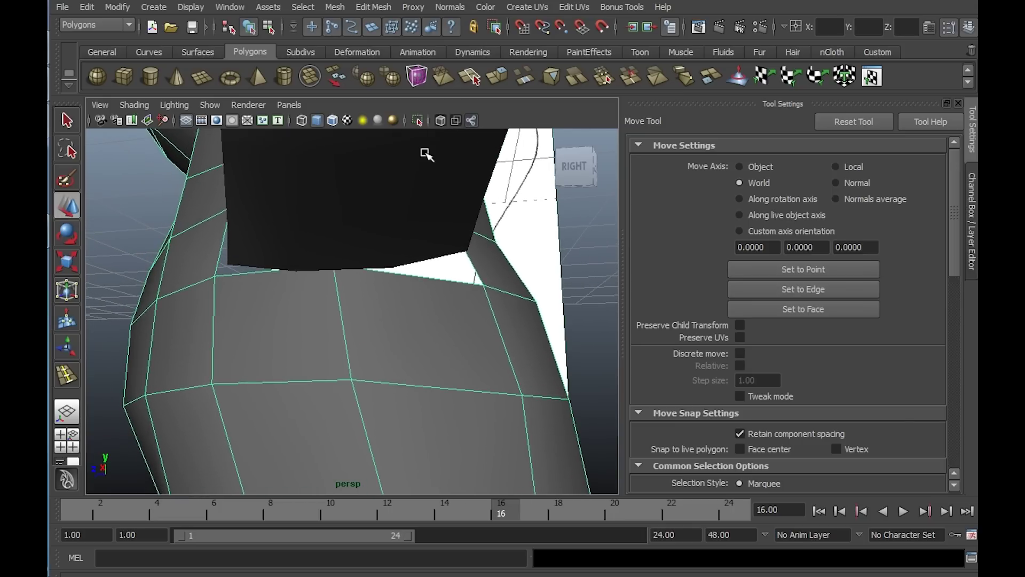
click(373, 7)
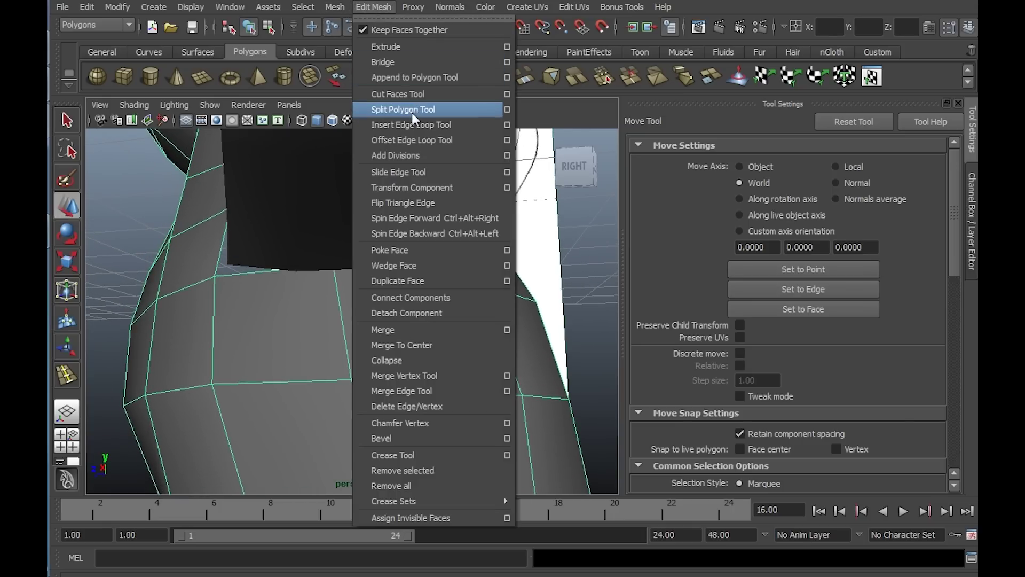
click(388, 110)
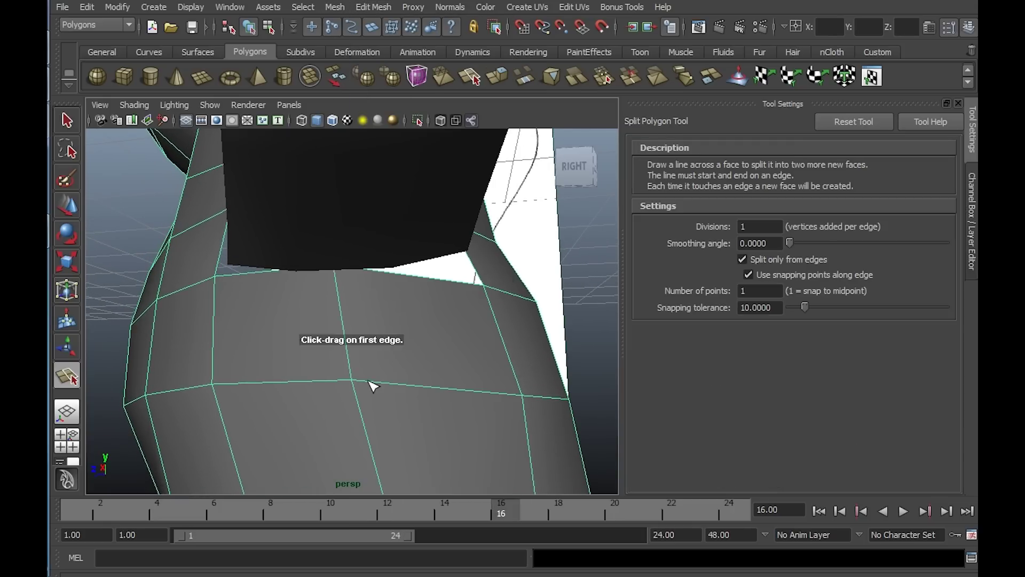
click(352, 380)
click(401, 275)
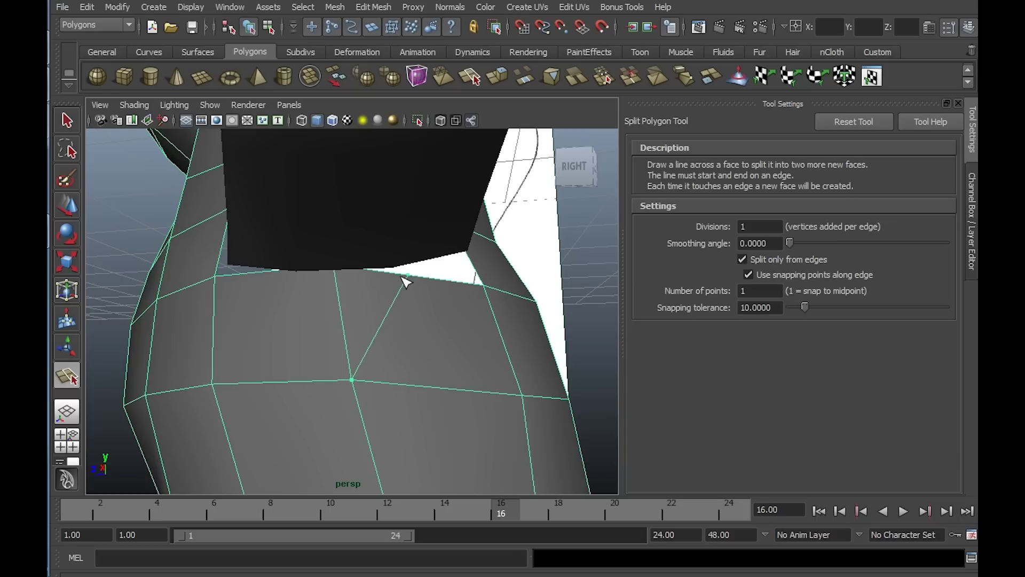
key(w)
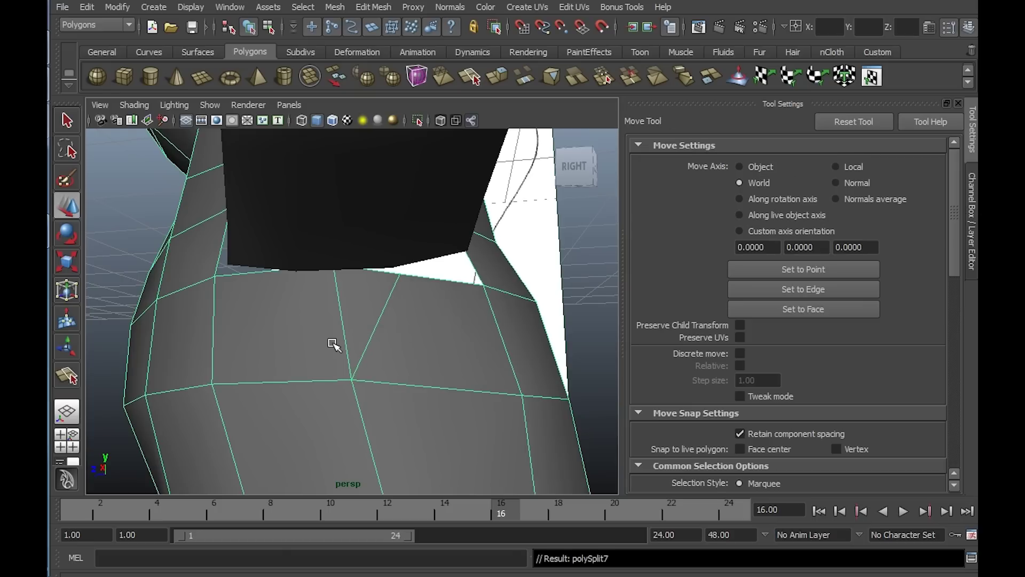
Split the face under the front half of the arm hole to the same central vertex, and delete the original middle edge between the splits
key(y)
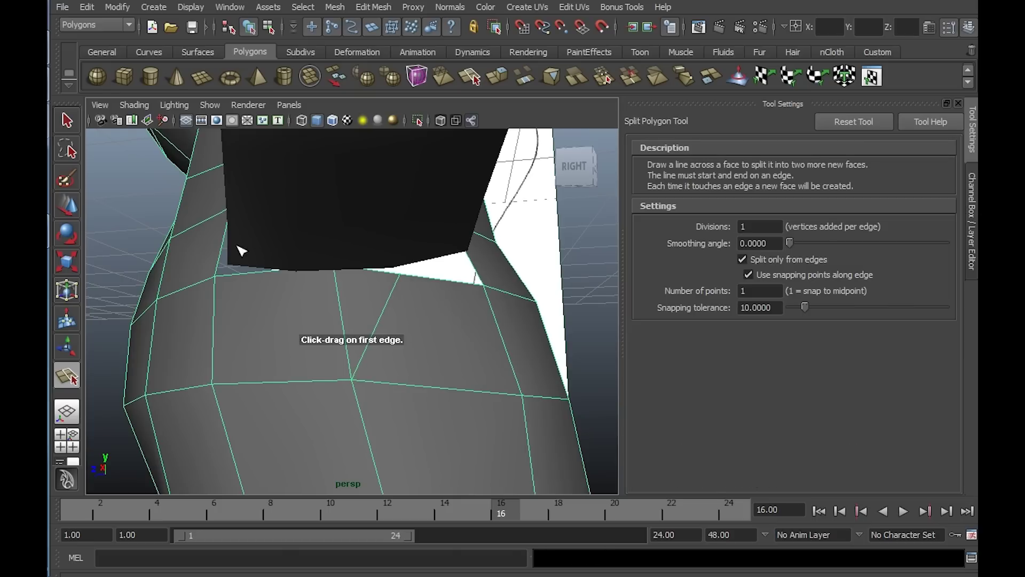
click(262, 274)
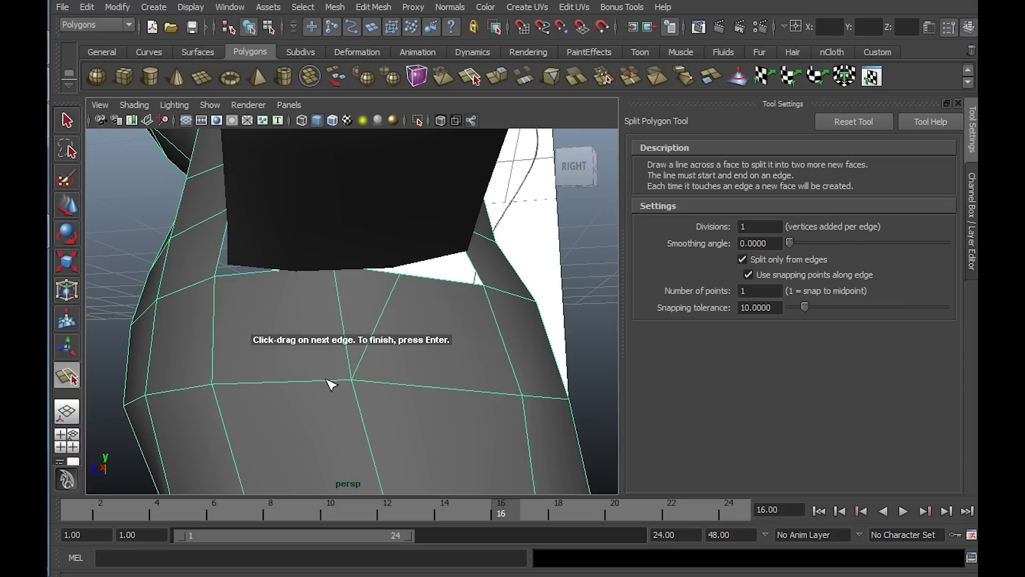
click(351, 380)
key(w)
alt+drag(378, 332, 373, 279)
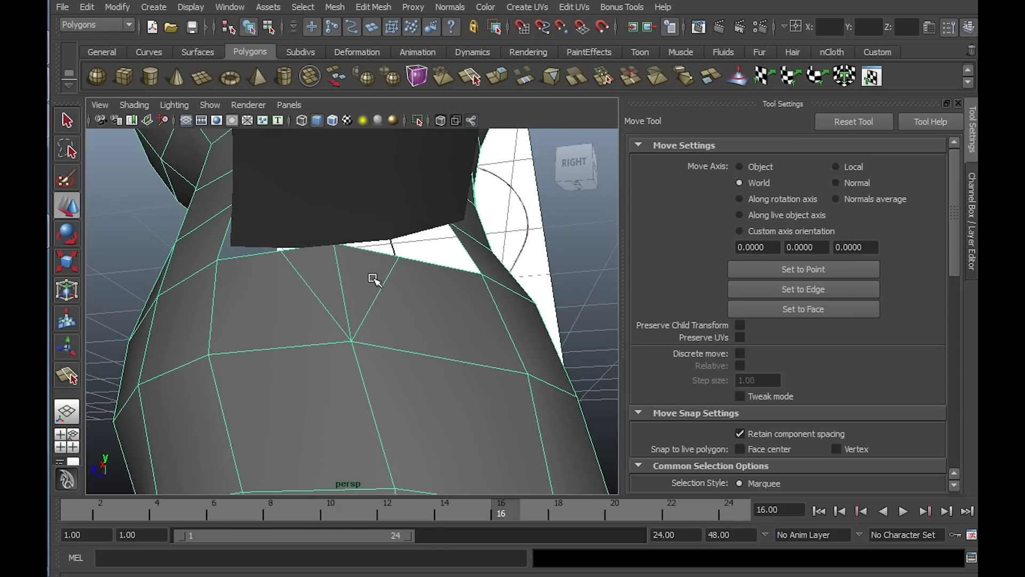
right_drag(374, 279, 373, 259)
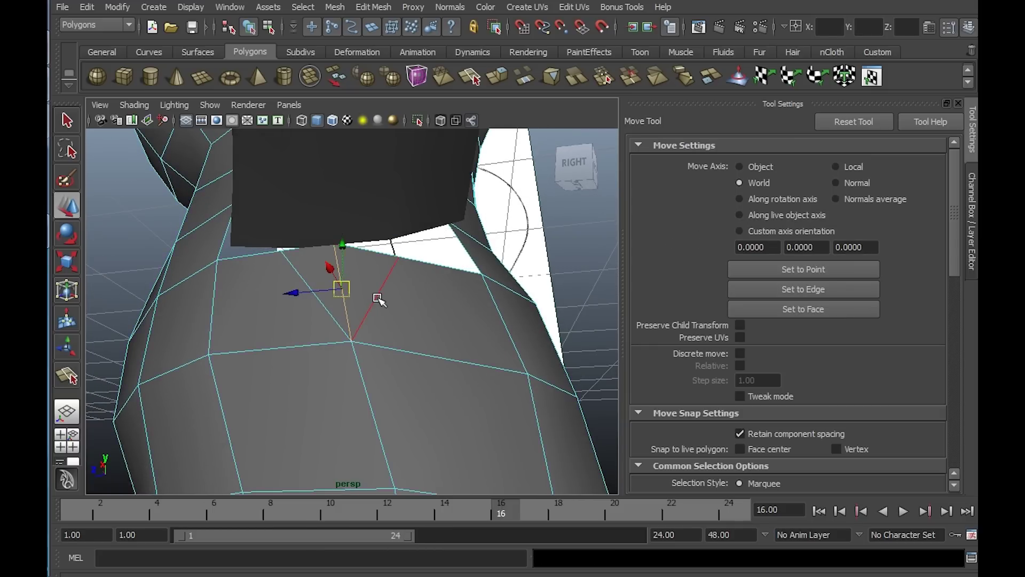
key(Delete)
Adjust the vertices along the arm hole's lower edge to round the opening
alt+drag(401, 302, 366, 245)
right_drag(366, 245, 311, 247)
alt+drag(312, 246, 363, 258)
right_drag(363, 258, 309, 256)
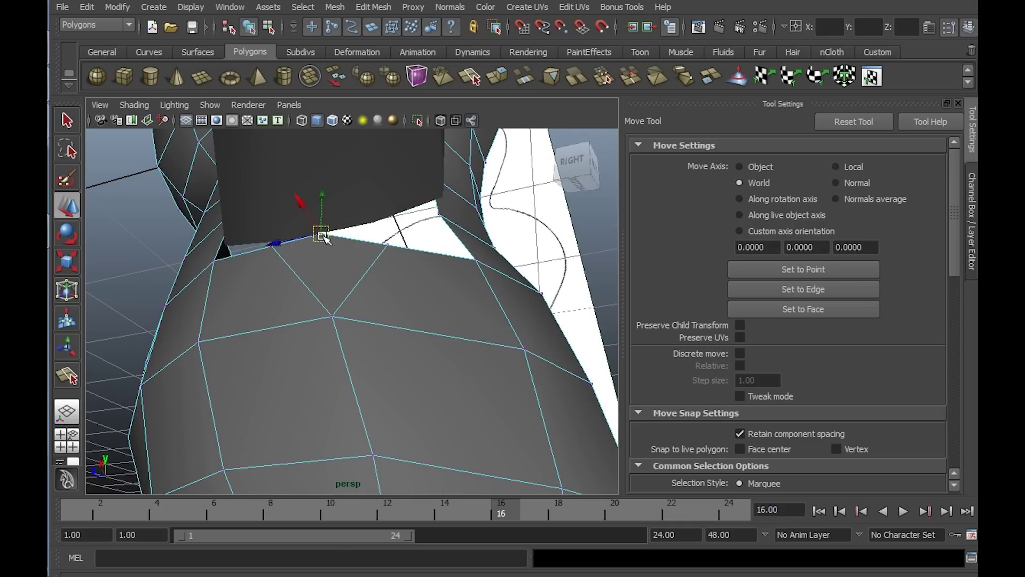
drag(322, 235, 388, 264)
click(390, 258)
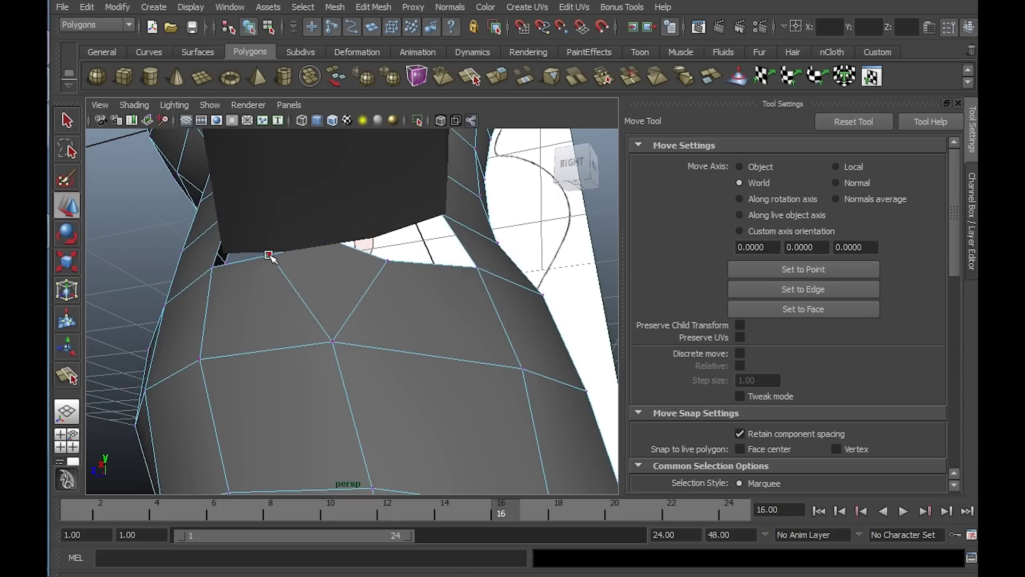
click(270, 257)
Show wireframe on the shaded models and snap the arm's upper rear corner vertex to the body vertex just below the hole's upper rear corner
alt+drag(272, 261, 338, 252)
right_drag(339, 253, 303, 246)
mouse_move(303, 245)
alt+mouse_down()
mouse_move(359, 208)
mouse_move(442, 224)
mouse_move(374, 156)
mouse_move(431, 236)
mouse_move(444, 222)
alt+mouse_up()
click(332, 121)
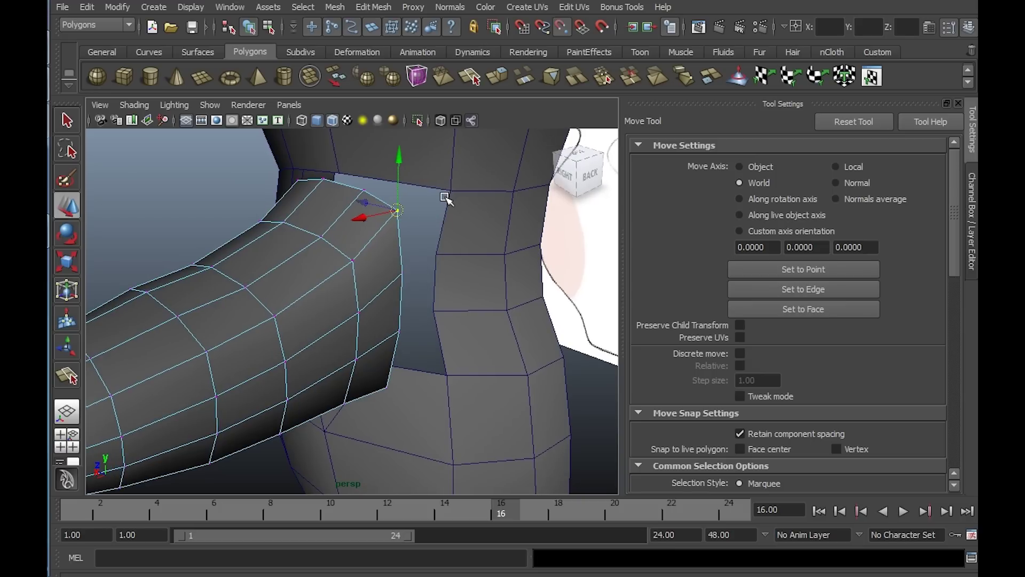
middle_drag(445, 198, 427, 255)
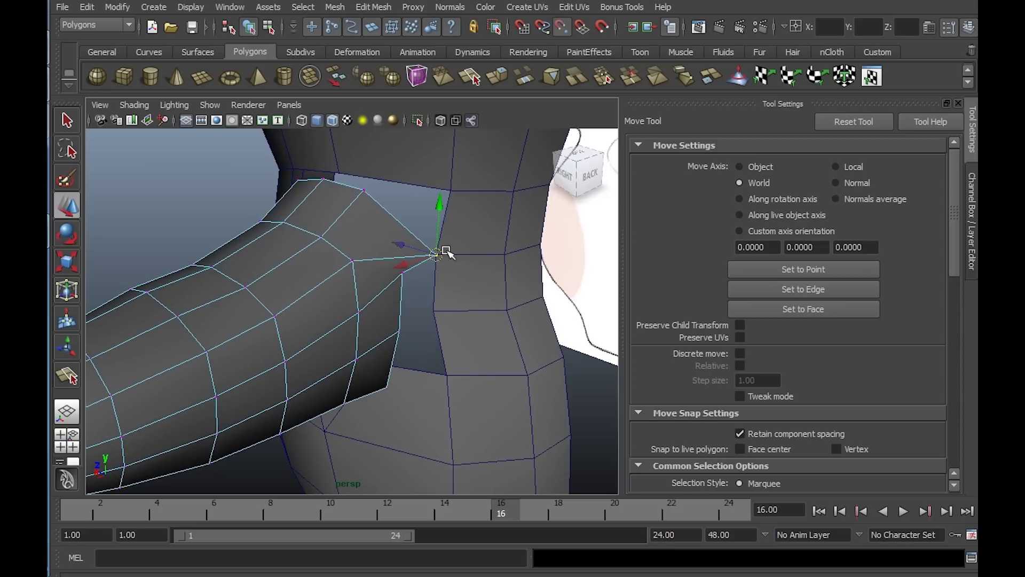
alt+drag(447, 252, 508, 235)
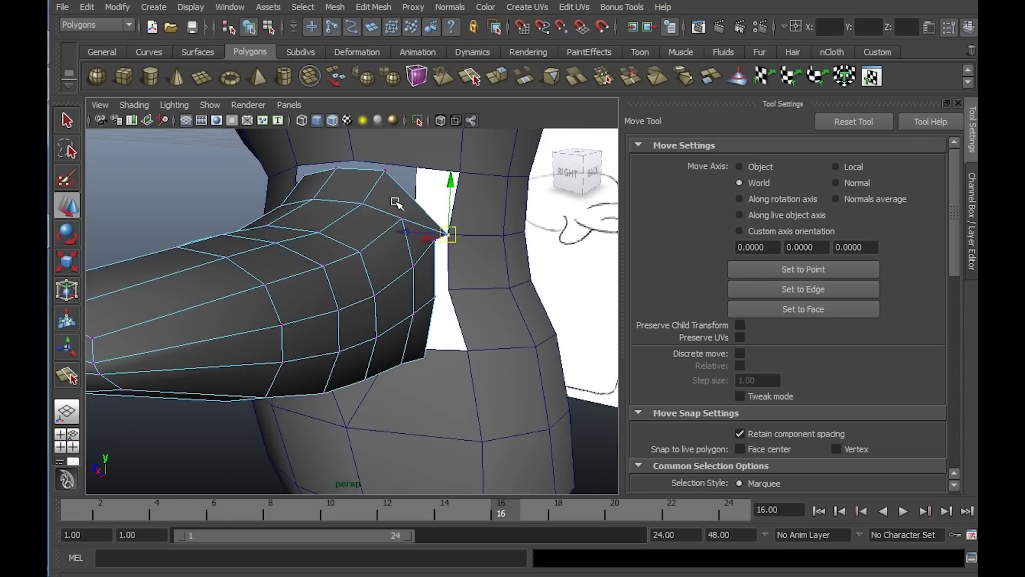
alt+drag(396, 203, 407, 195)
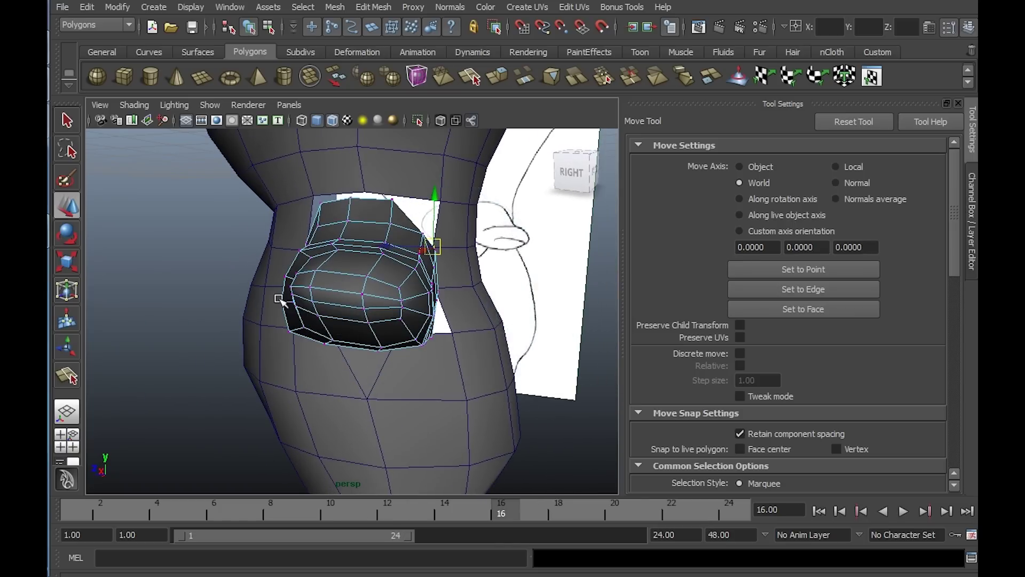
alt+drag(286, 293, 396, 267)
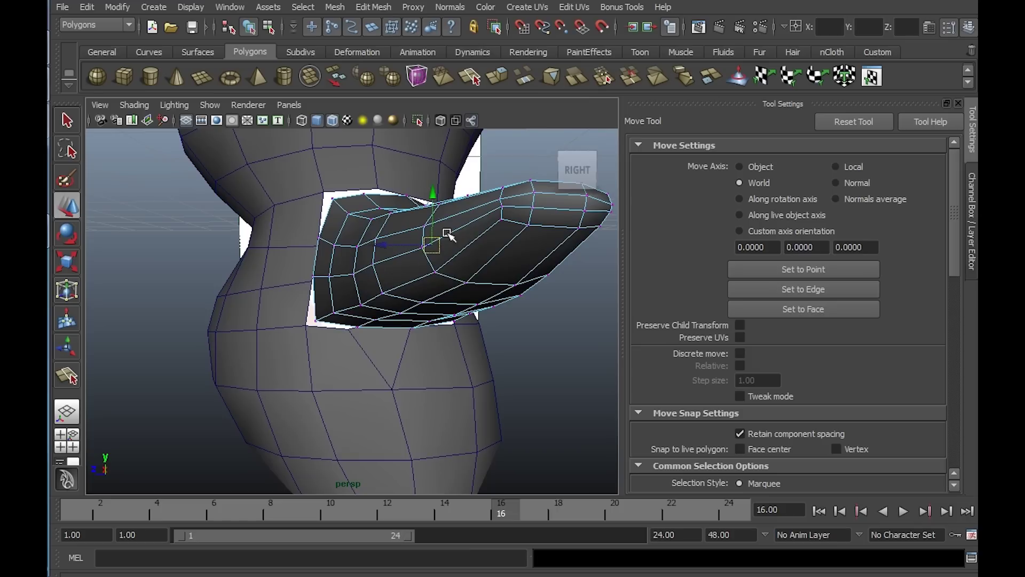
Snap the arm opening's rear-side vertices to the matching hole vertices, down to the hole's lower rear corner
alt+drag(447, 234, 369, 263)
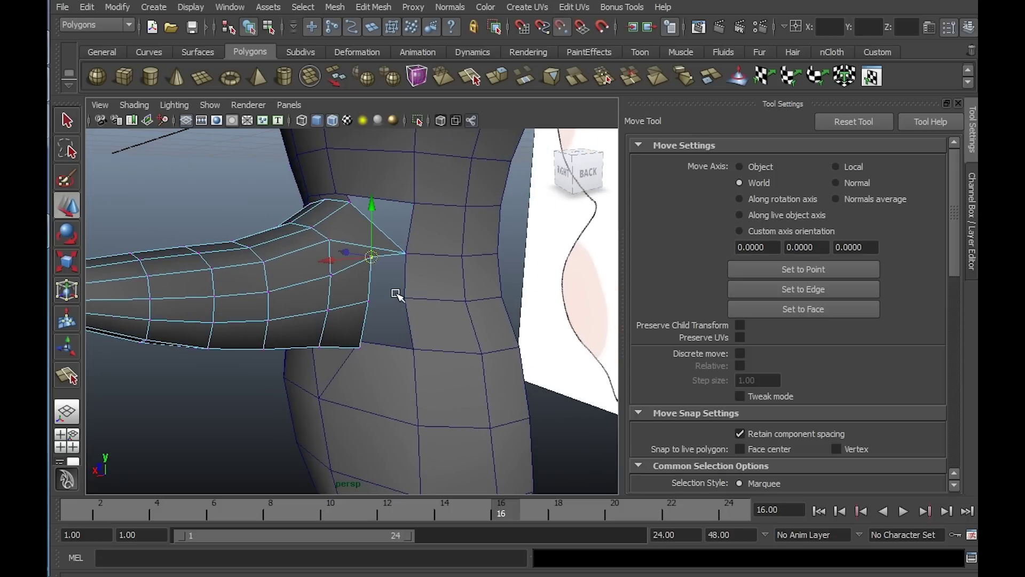
alt+drag(430, 307, 385, 261)
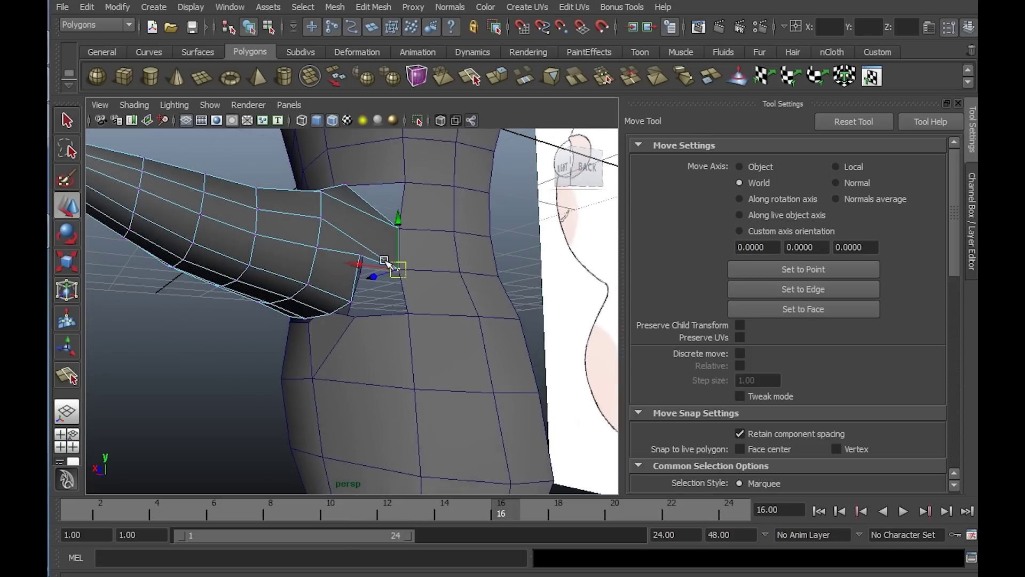
click(403, 312)
alt+drag(421, 306, 423, 256)
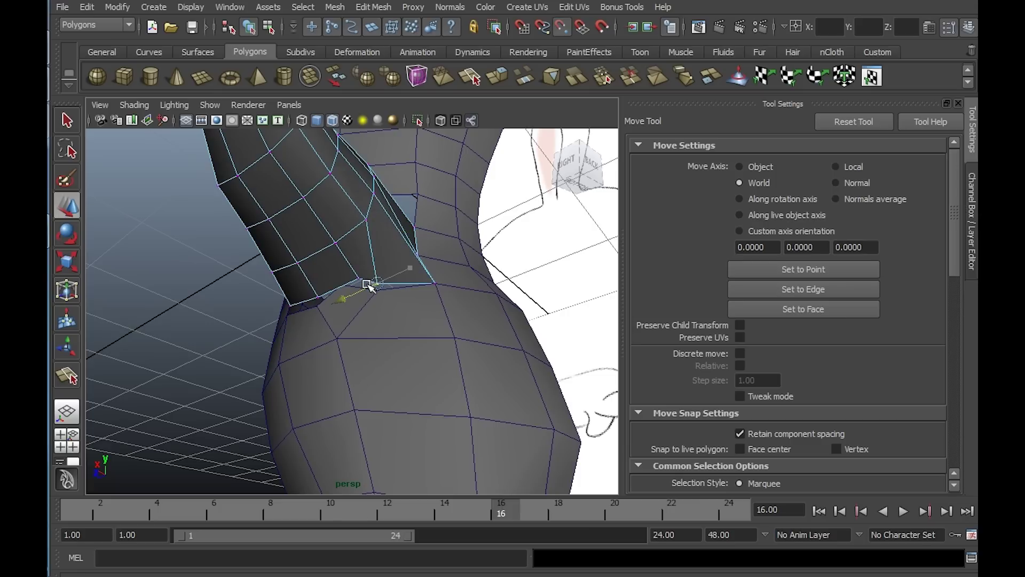
Snap the arm's next lower-edge vertex, beside the rear corner, to the matching vertex on the hole's lower edge
click(385, 288)
click(388, 274)
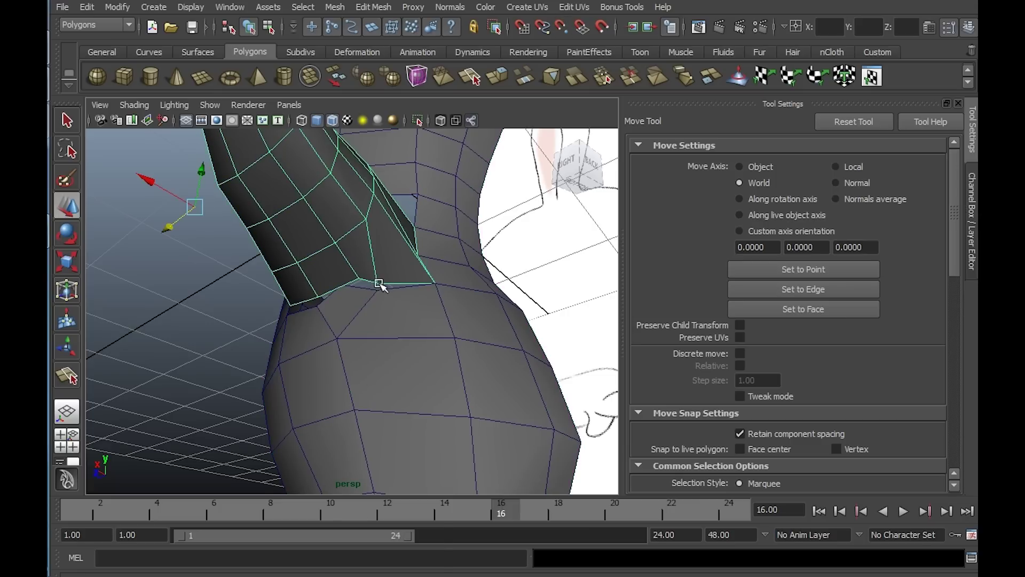
right_drag(382, 284, 351, 281)
click(380, 285)
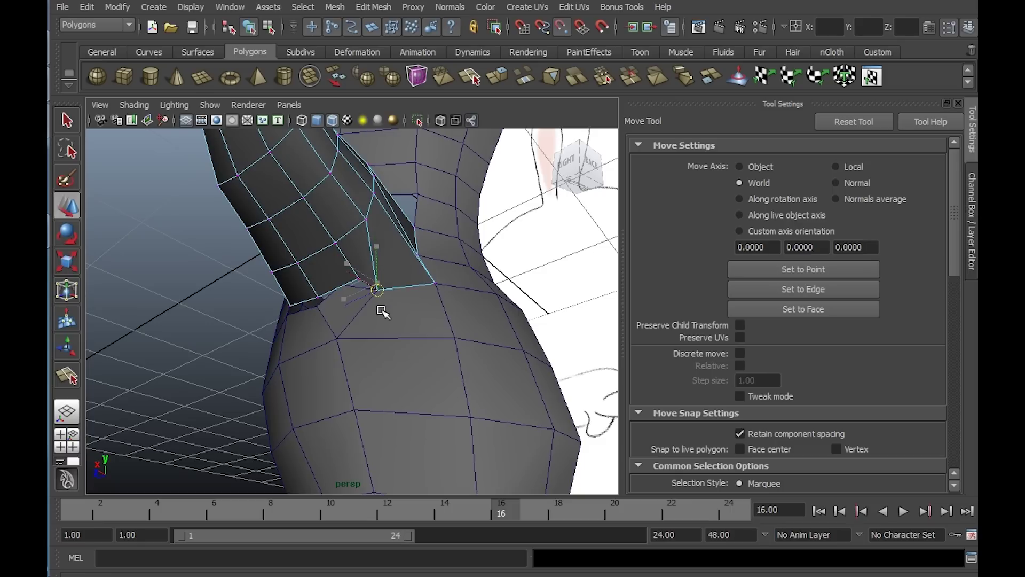
mouse_move(396, 236)
alt+mouse_down()
mouse_move(347, 313)
mouse_move(376, 280)
mouse_move(408, 288)
mouse_move(393, 229)
alt+mouse_up()
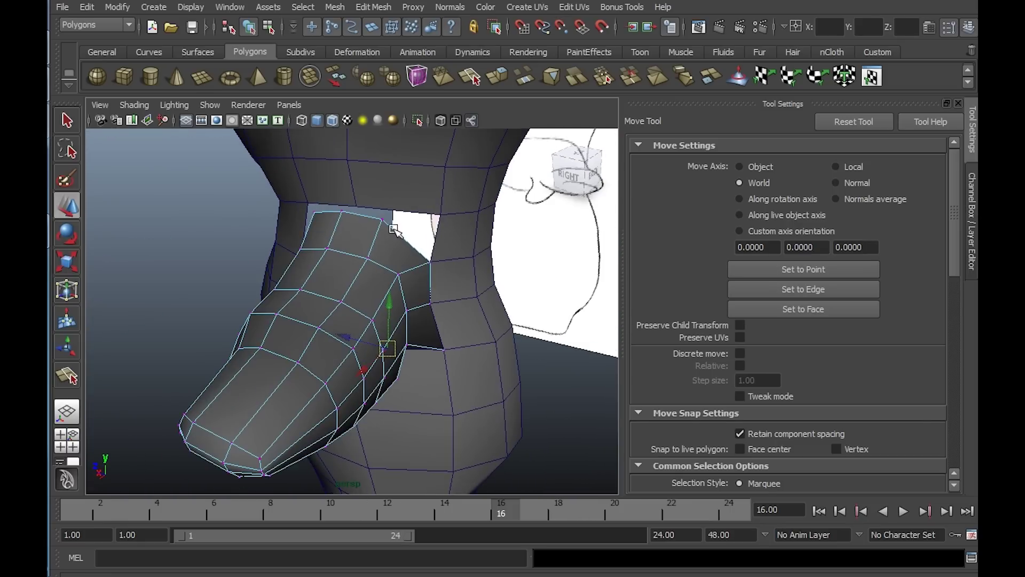
Snap the arm's upper-edge vertices to the hole's upper rear corner, upper middle and upper front corner vertices
click(381, 221)
key(v)
middle_drag(430, 230, 445, 215)
click(342, 209)
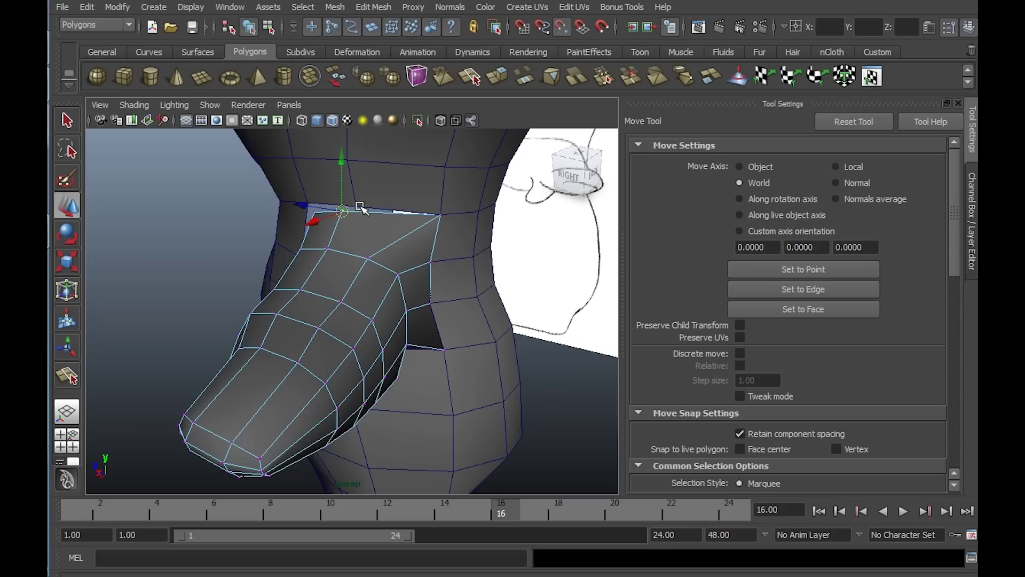
alt+drag(403, 257, 347, 200)
middle_drag(345, 199, 323, 202)
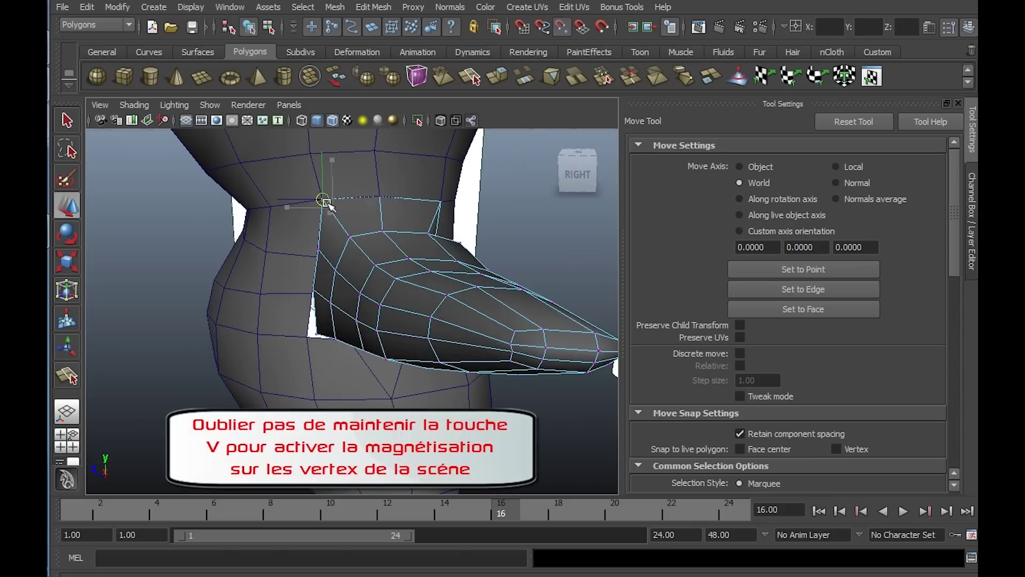
Snap the arm's front-side vertices to the hole's front edge, down to its lower front corner
click(315, 250)
middle_drag(319, 260, 313, 304)
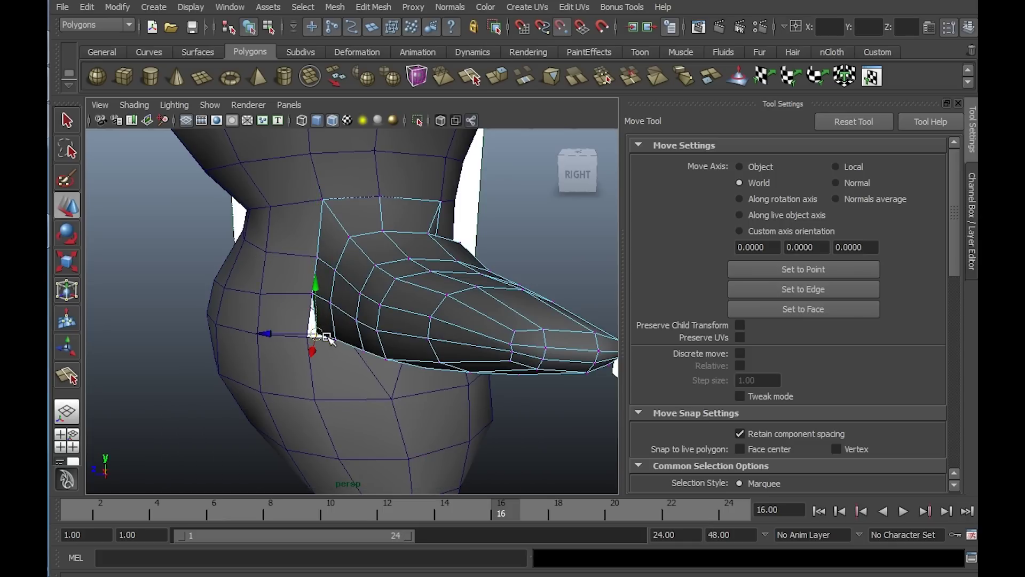
click(314, 332)
alt+drag(366, 347, 350, 312)
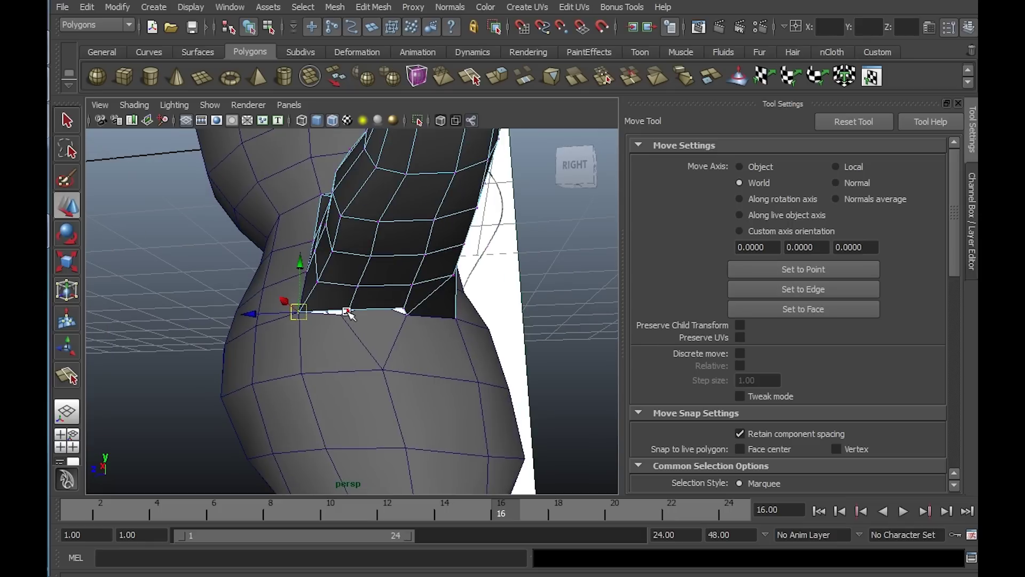
Snap the two remaining free vertices on the arm's lower edge to the matching vertices of the body hole
click(348, 310)
alt+drag(399, 339, 379, 301)
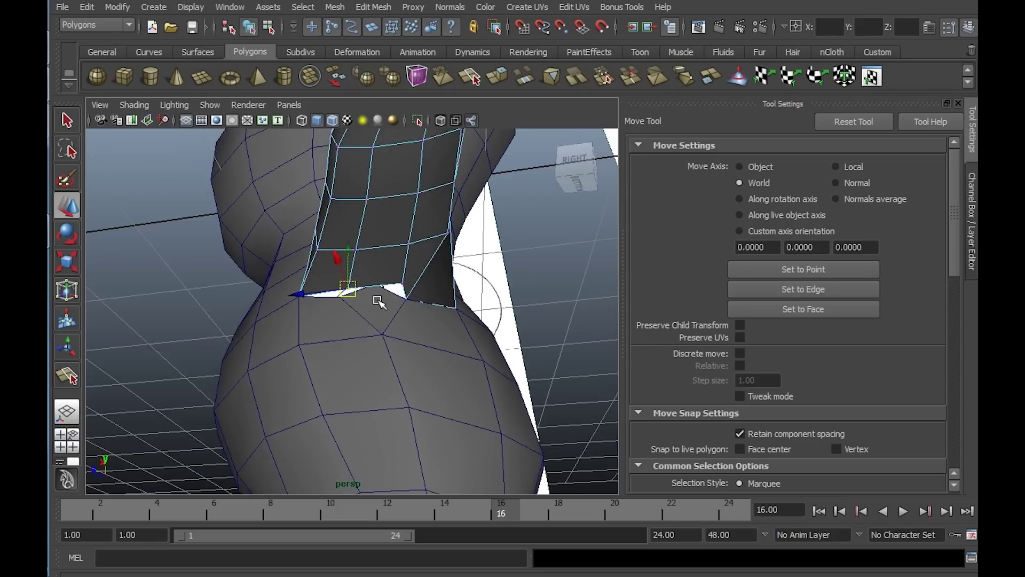
alt+right_drag(380, 301, 439, 393)
middle_click(372, 302)
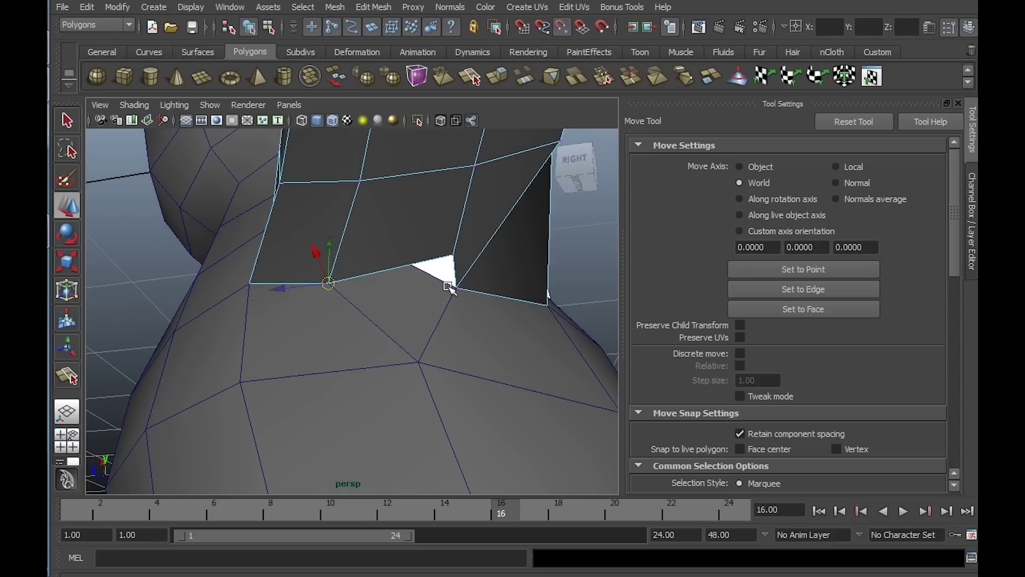
click(453, 257)
middle_click(408, 289)
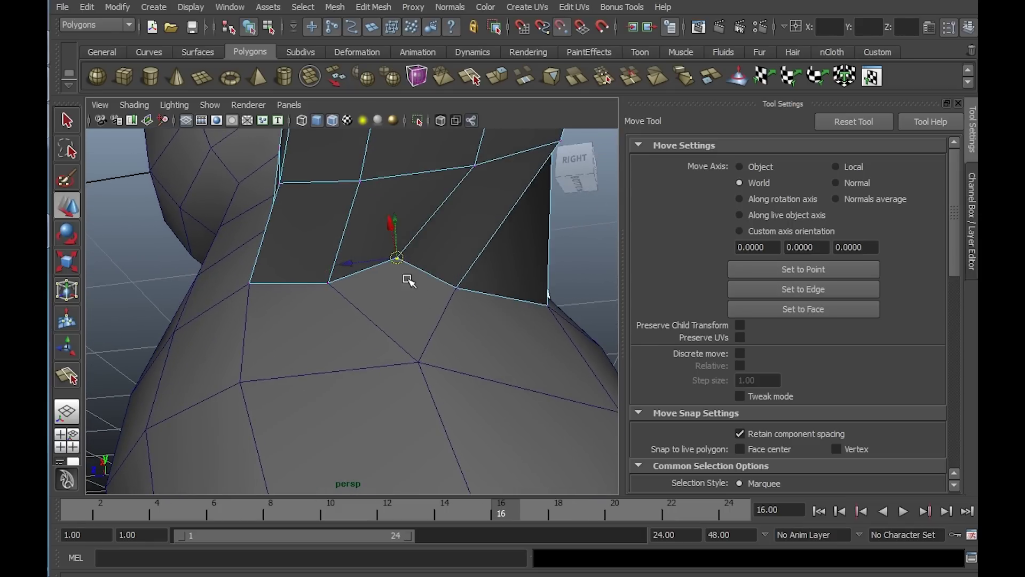
Return to object selection and turn off the wireframe on the shaded models
alt+drag(407, 280, 416, 357)
alt+right_drag(417, 358, 311, 256)
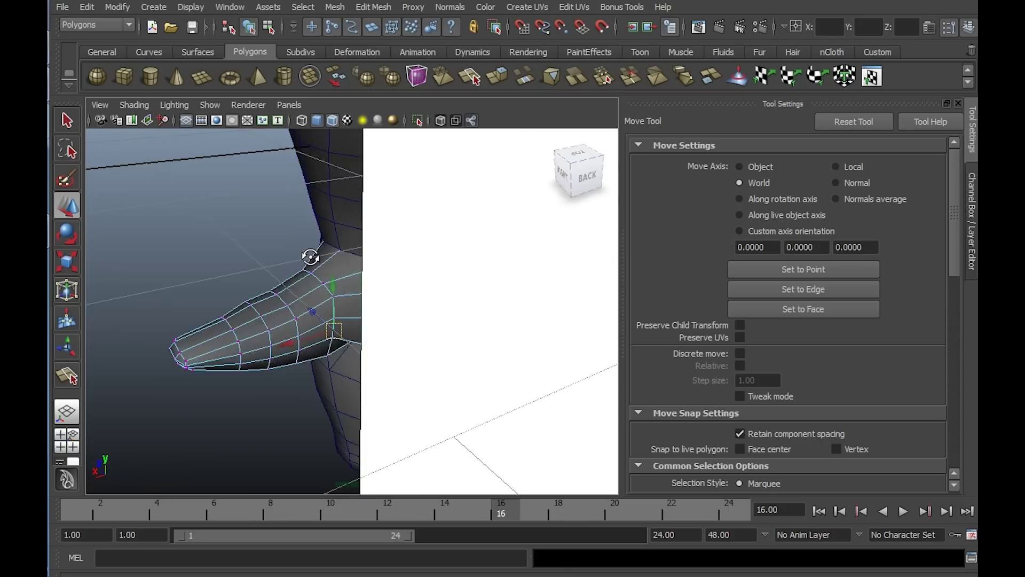
alt+drag(311, 257, 366, 252)
right_drag(376, 256, 440, 223)
mouse_move(440, 223)
alt+mouse_down()
mouse_move(374, 224)
mouse_move(400, 163)
mouse_move(414, 229)
mouse_move(393, 280)
mouse_move(353, 291)
mouse_move(343, 246)
mouse_move(408, 259)
mouse_move(428, 275)
mouse_move(393, 276)
mouse_move(423, 280)
mouse_move(412, 270)
alt+mouse_up()
click(332, 120)
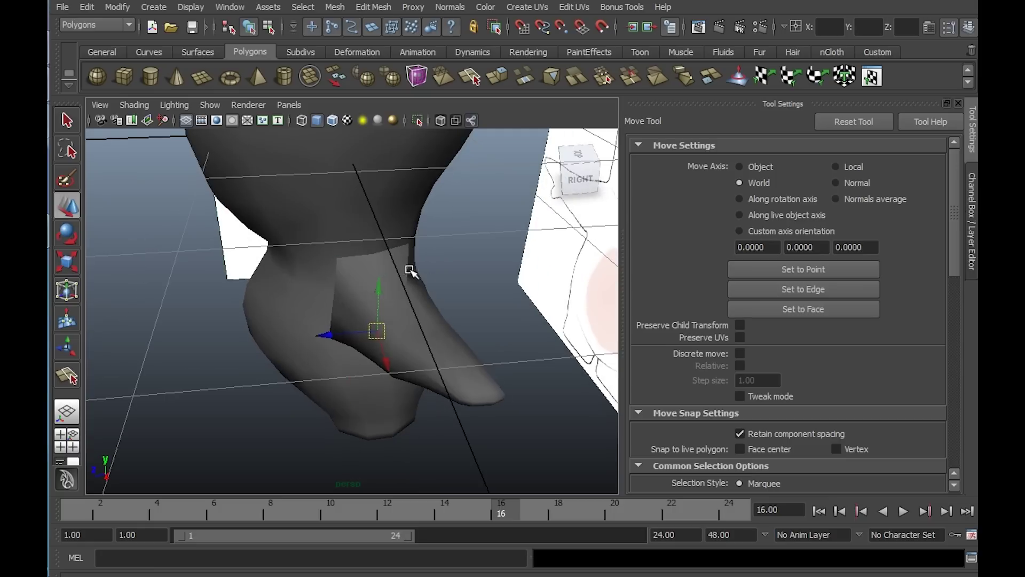
Combine the body and the arm into a single mesh
shift+click(338, 201)
alt+drag(339, 201, 306, 98)
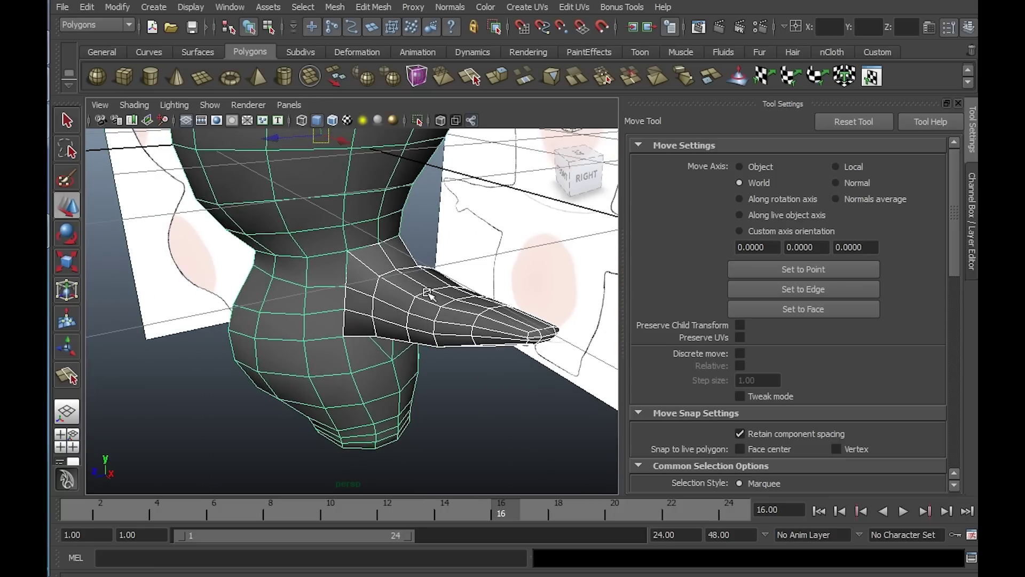
click(337, 11)
click(347, 34)
alt+drag(416, 251, 477, 266)
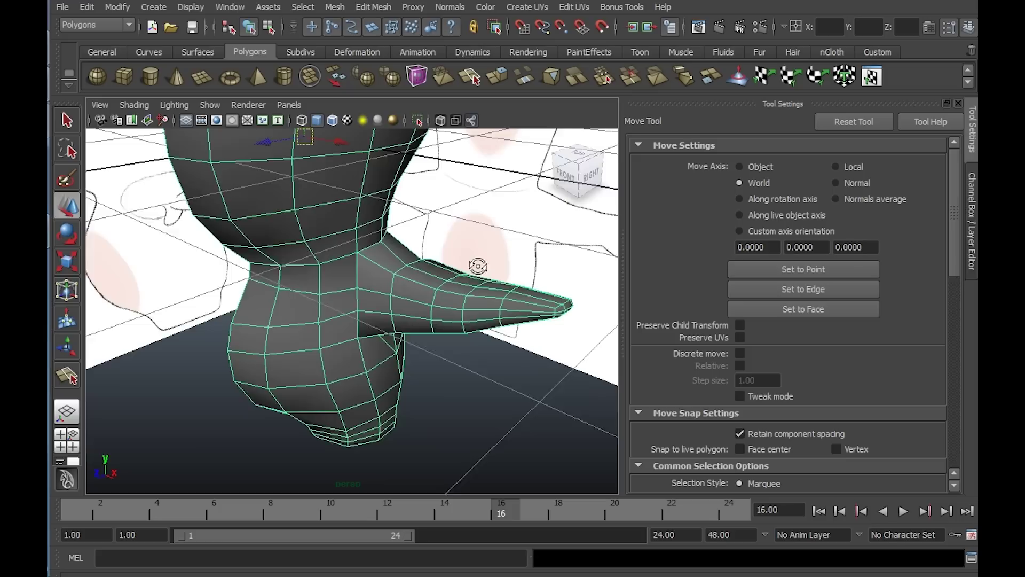
Select the vertices along the seam between the arm and the body, using the front view for the initial selection
right_drag(368, 281, 328, 286)
key(space)
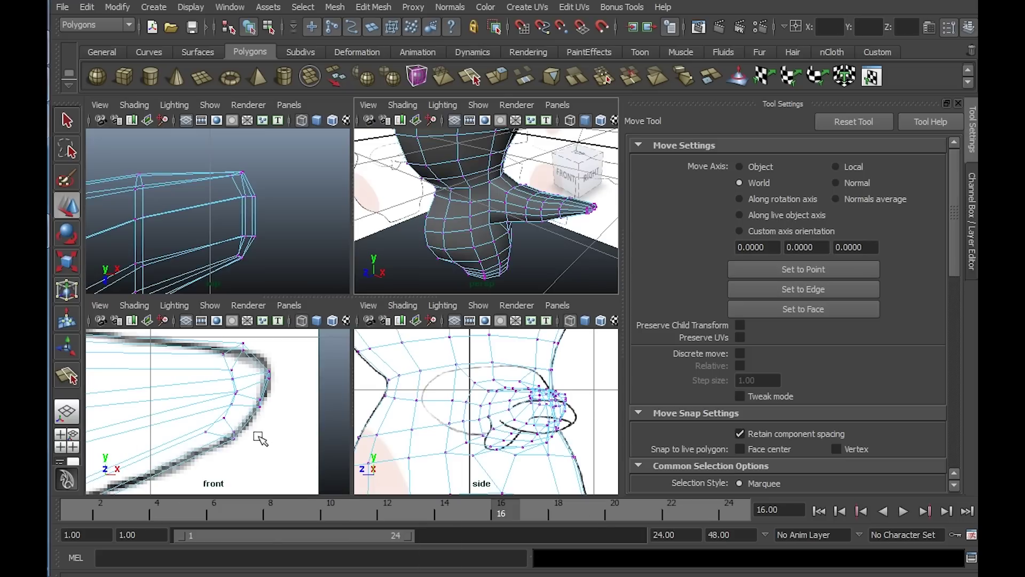
key(space)
scroll(213, 314, down, 5)
scroll(317, 336, up, 6)
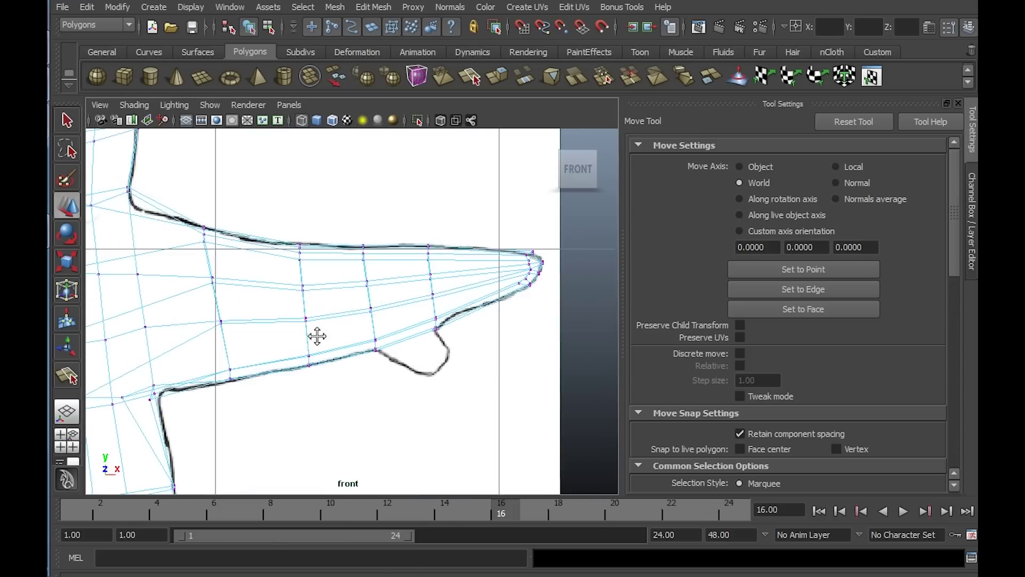
alt+middle_drag(317, 337, 320, 216)
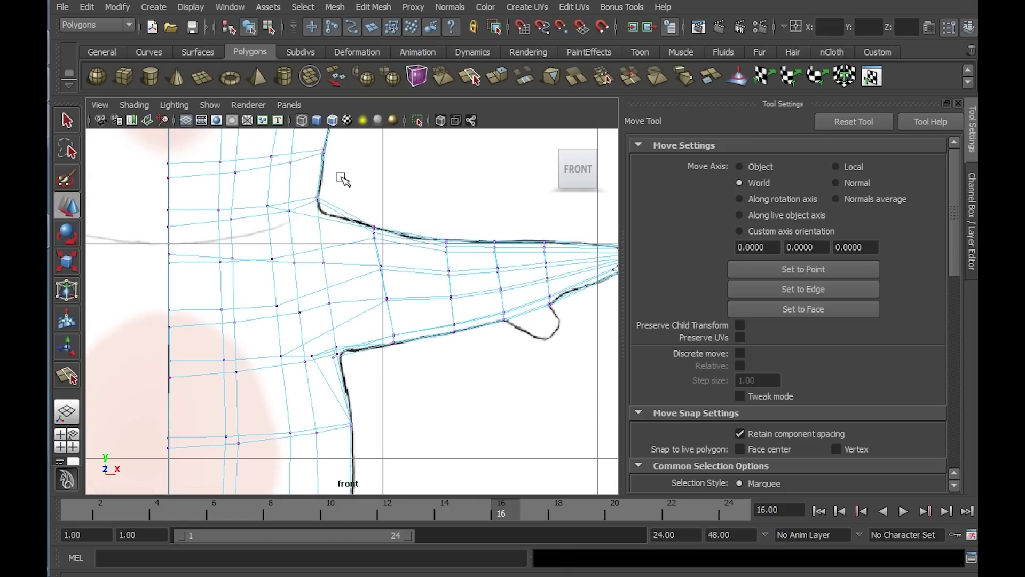
drag(298, 380, 259, 385)
key(space)
key(space)
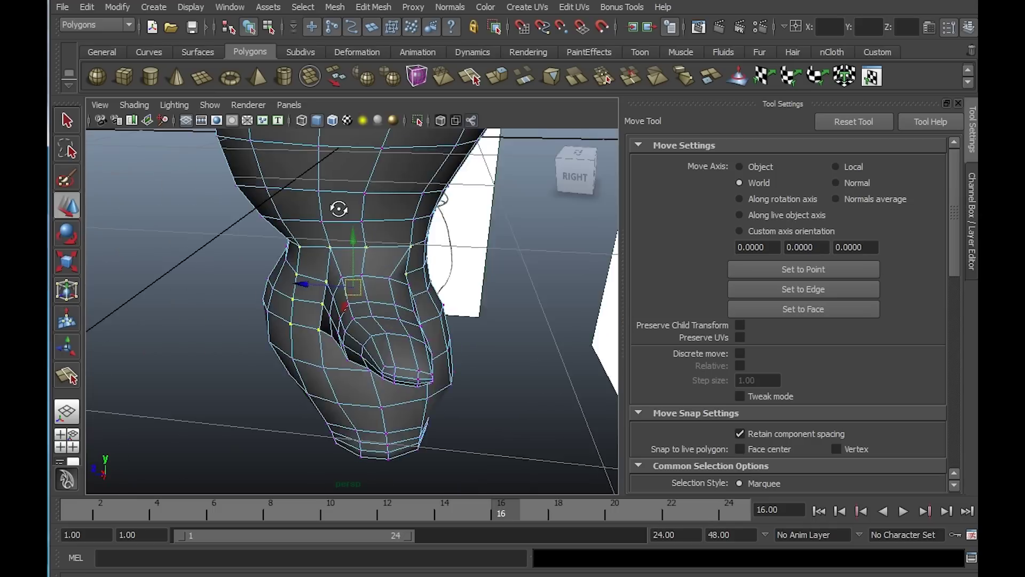
alt+drag(338, 206, 399, 176)
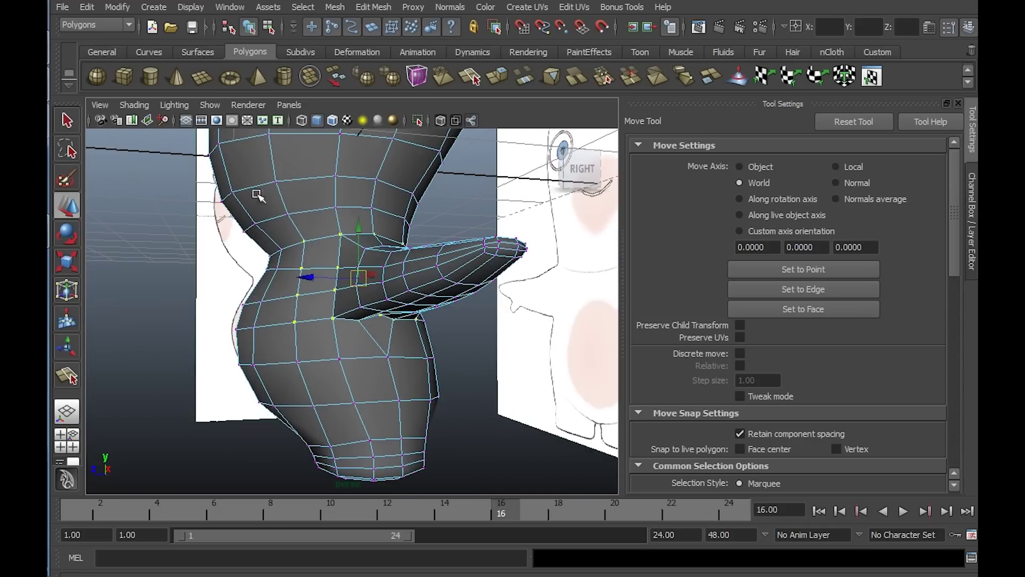
alt+drag(307, 364, 370, 100)
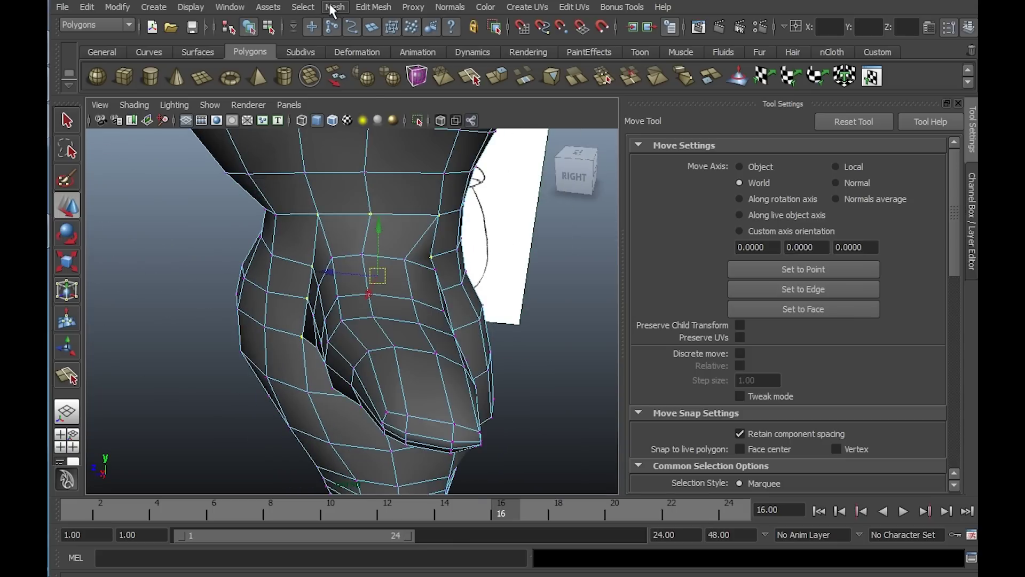
Merge the selected overlapping vertices along the shoulder seam through the Merge Vertices options
click(373, 10)
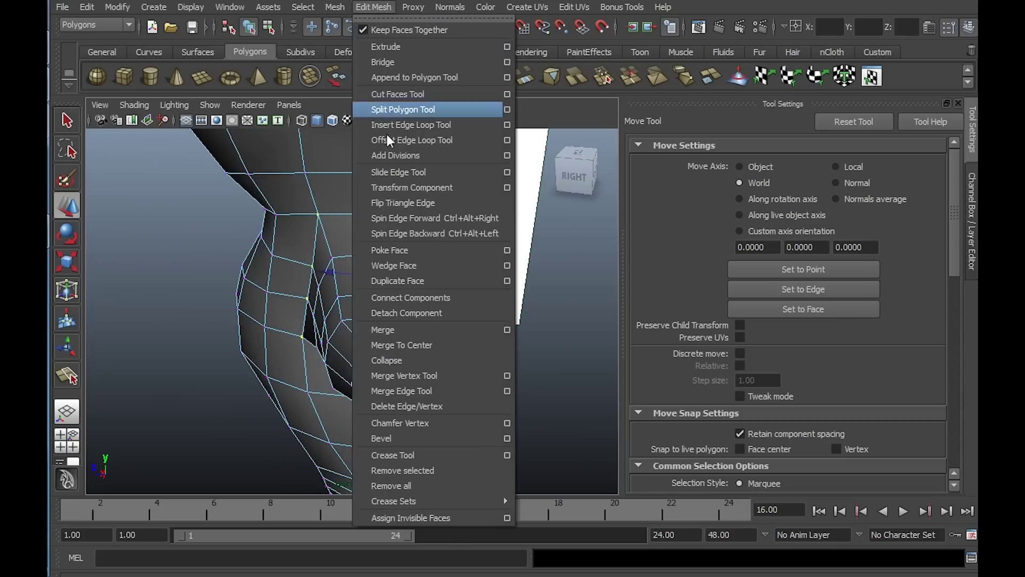
click(438, 334)
alt+drag(438, 334, 395, 224)
click(373, 7)
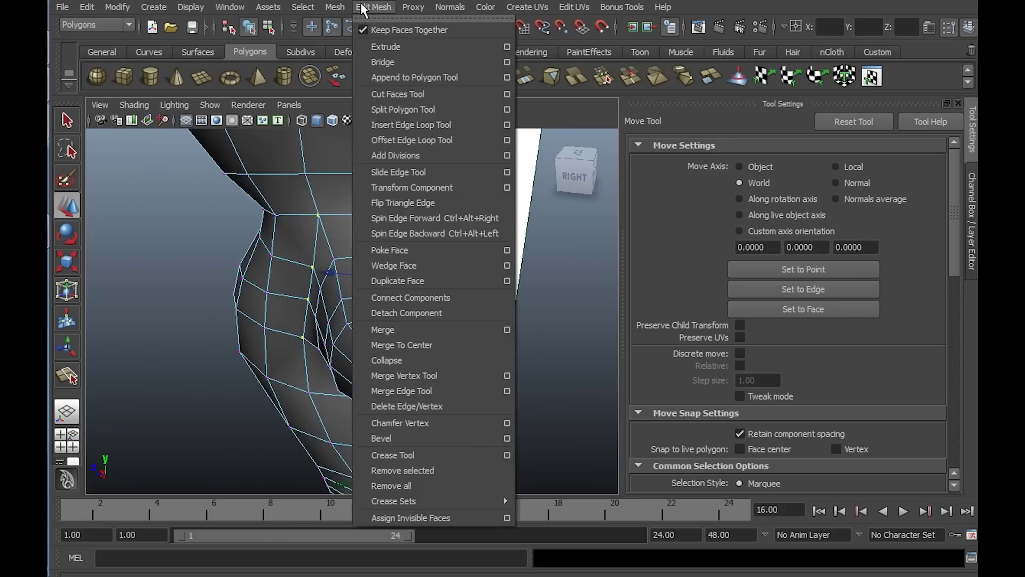
click(506, 330)
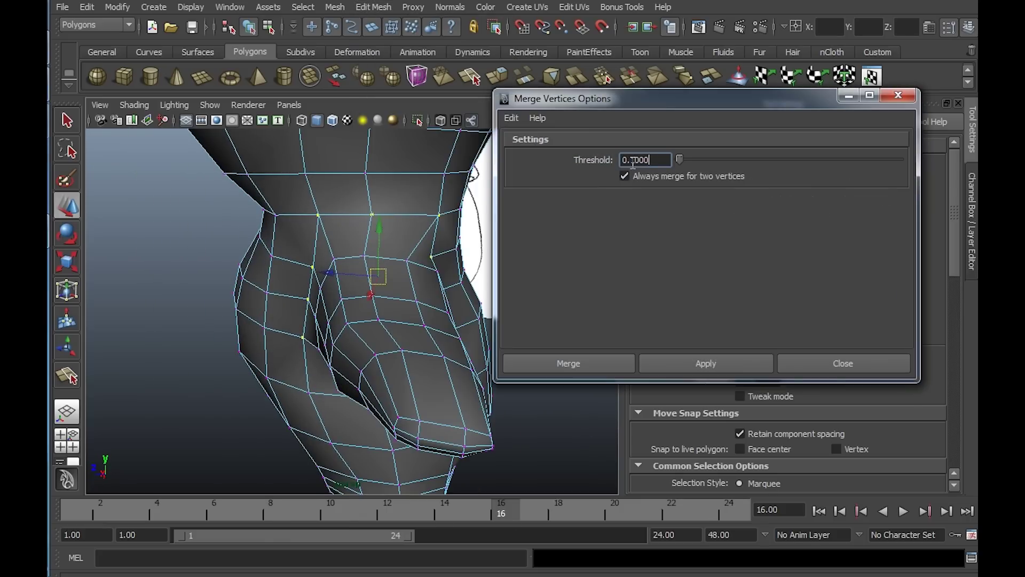
click(569, 363)
alt+drag(507, 335, 416, 273)
Return to object selection and soften the edges of the combined mesh
right_drag(386, 284, 454, 251)
alt+drag(472, 316, 506, 306)
click(507, 306)
alt+drag(379, 271, 430, 278)
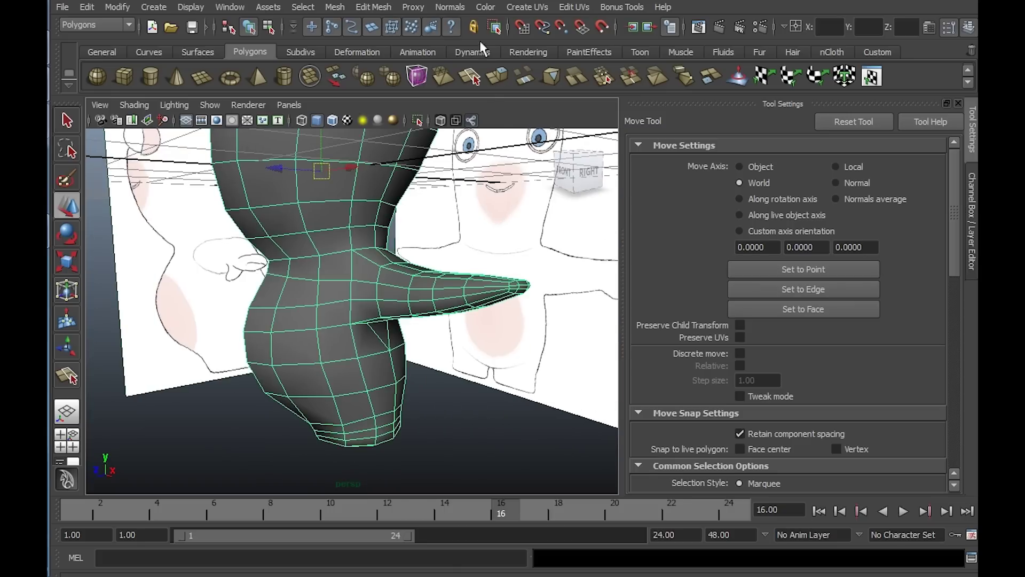
click(450, 7)
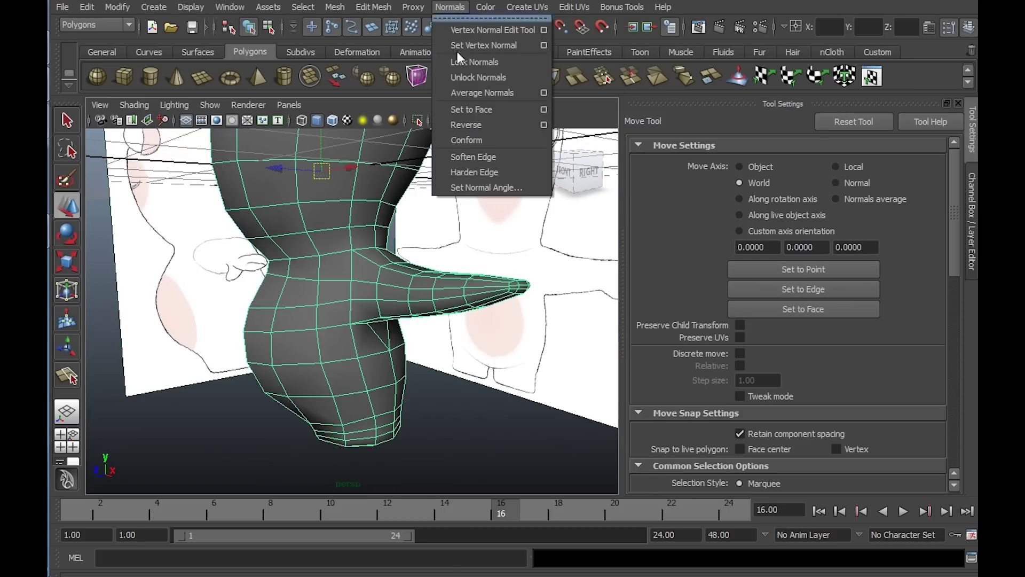
click(490, 160)
click(484, 400)
click(417, 301)
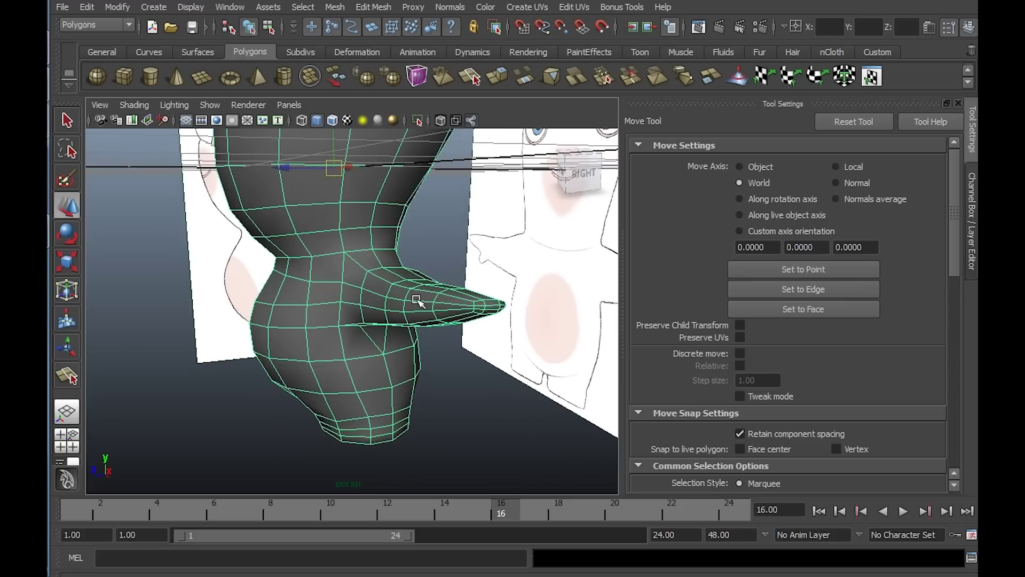
Reposition the vertices behind and below the arm joint to smooth the transition into the body
alt+drag(450, 300, 407, 242)
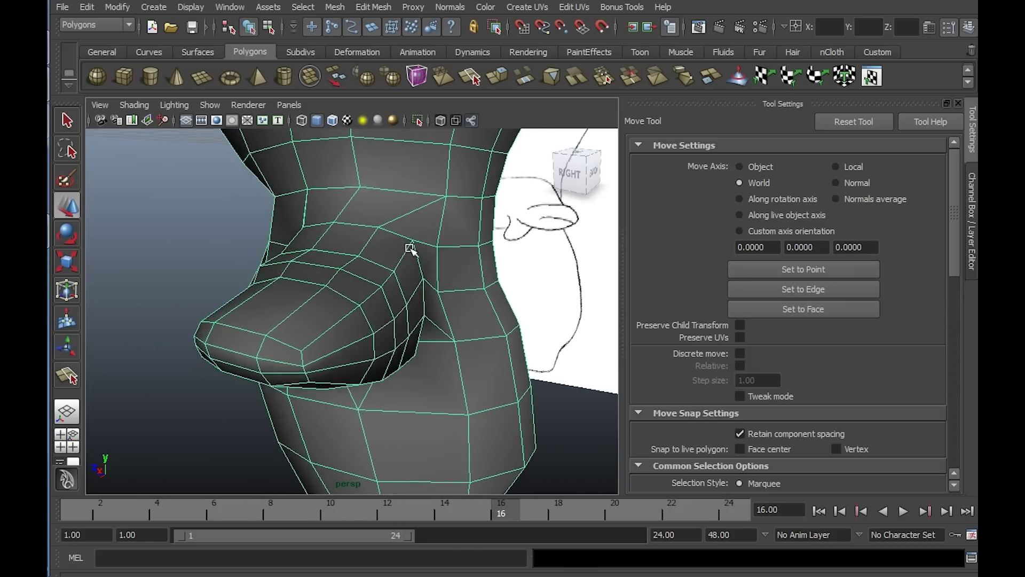
right_drag(409, 248, 353, 249)
click(416, 236)
alt+drag(462, 253, 440, 250)
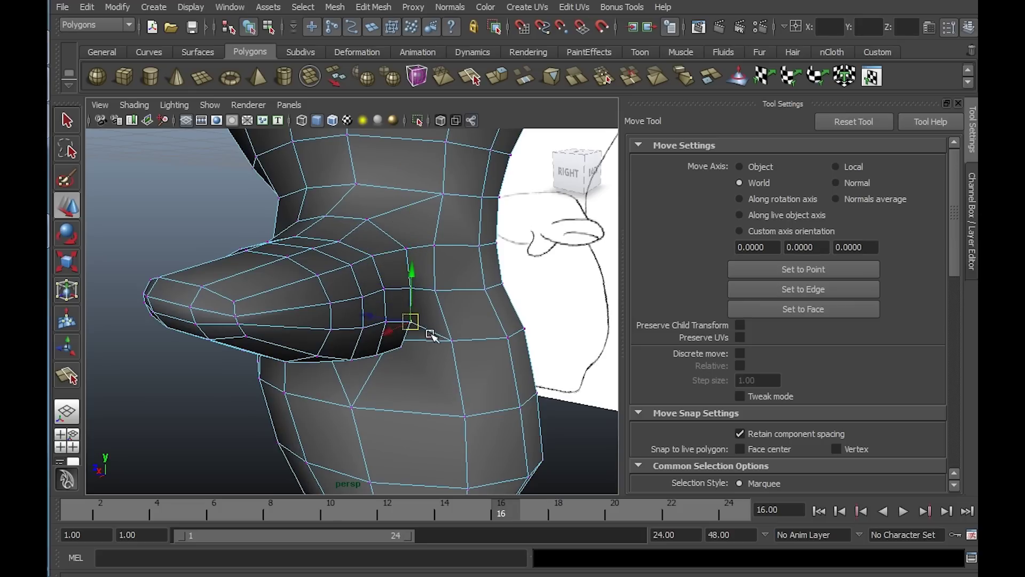
alt+drag(430, 334, 438, 302)
alt+drag(402, 270, 433, 245)
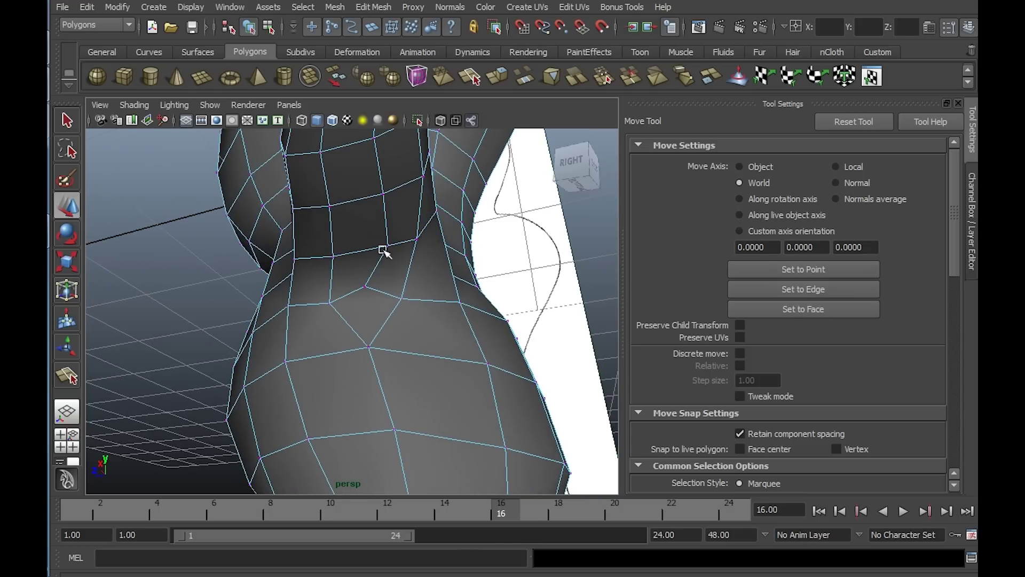
Adjust the vertices on the underside of the arm near the armpit
alt+drag(424, 271, 341, 222)
drag(345, 163, 370, 225)
alt+drag(357, 191, 375, 207)
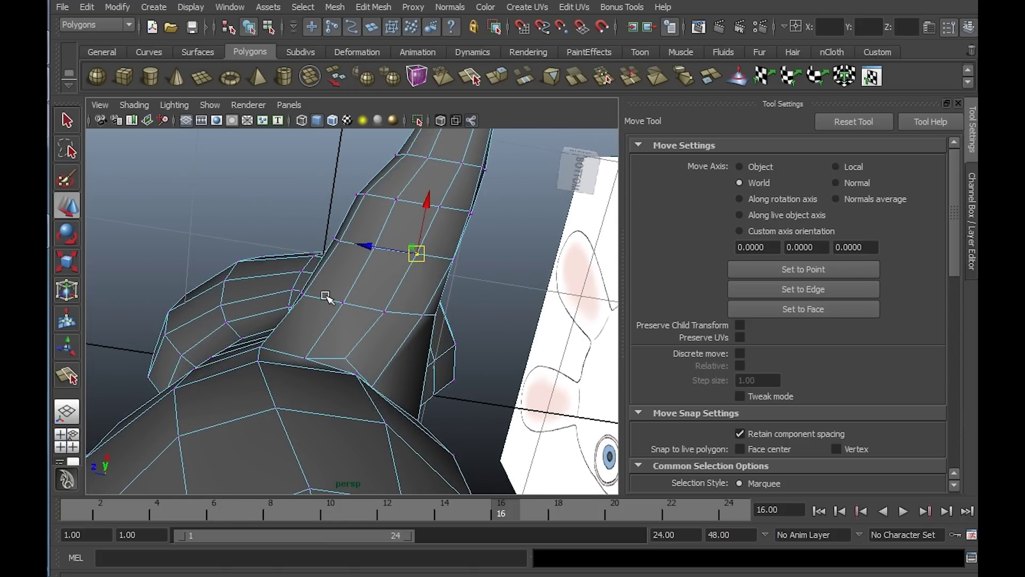
alt+drag(326, 295, 283, 315)
click(308, 314)
shift+click(309, 343)
click(288, 299)
shift+click(286, 329)
Switch to vertex editing and reposition the vertex on top of the shoulder where the arm meets the body
alt+drag(368, 281, 394, 286)
click(381, 282)
click(347, 280)
click(351, 281)
right_drag(369, 282, 310, 282)
click(343, 278)
drag(343, 277, 359, 282)
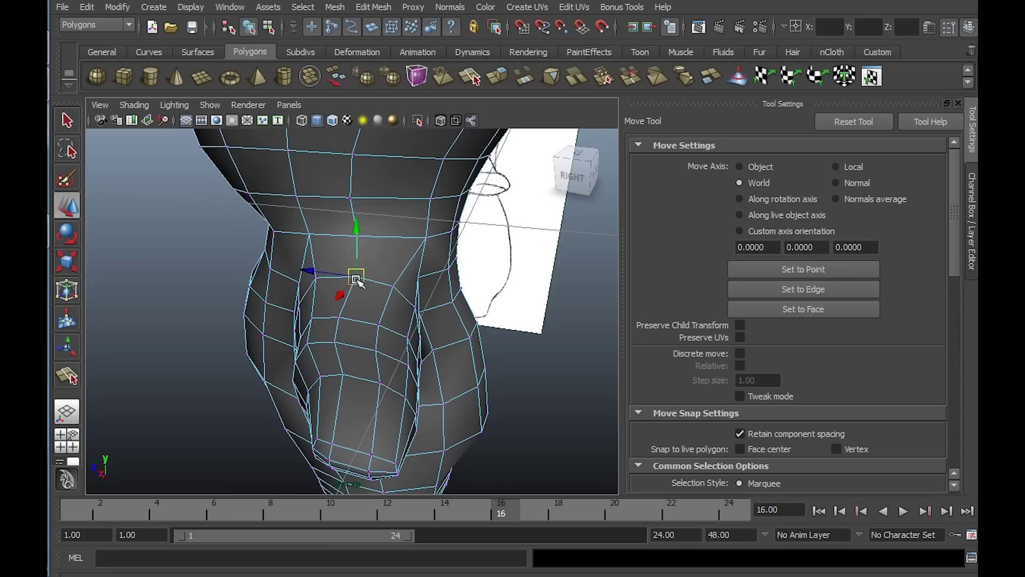
Adjust the vertices above the shoulder and on the back of the body around the arm joint
click(359, 236)
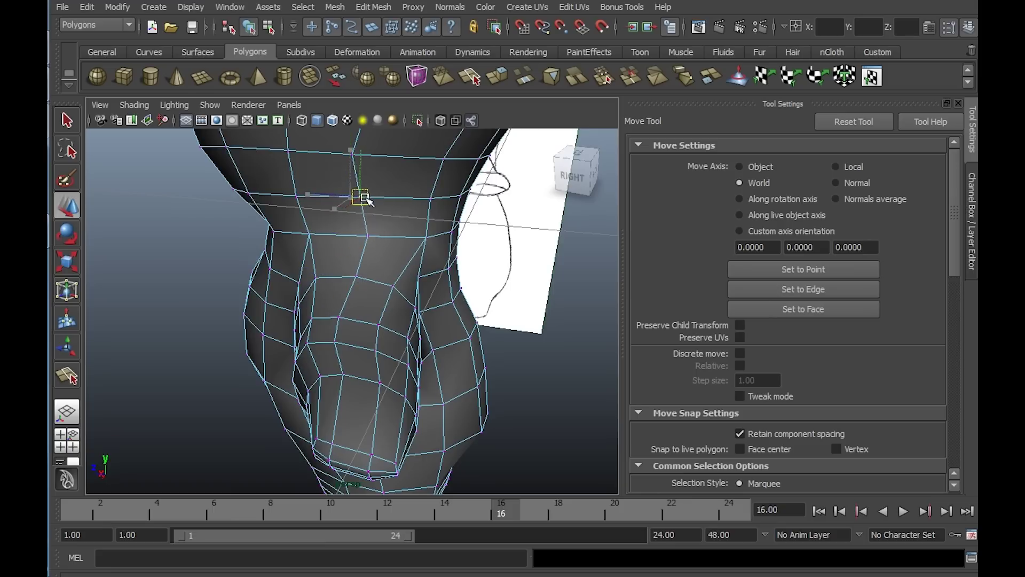
alt+middle_drag(367, 199, 378, 283)
alt+drag(378, 283, 401, 207)
click(423, 195)
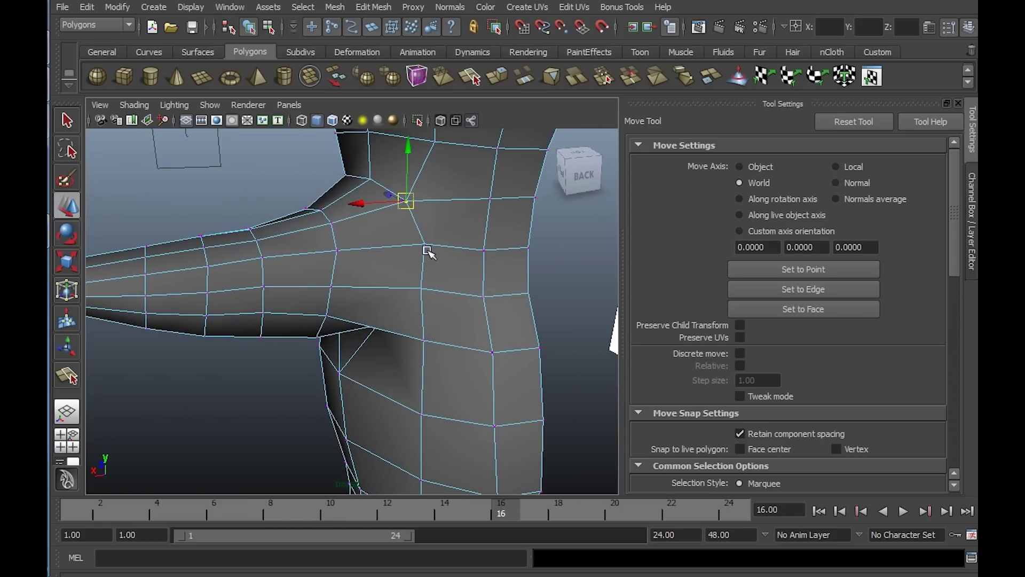
alt+drag(442, 288, 455, 360)
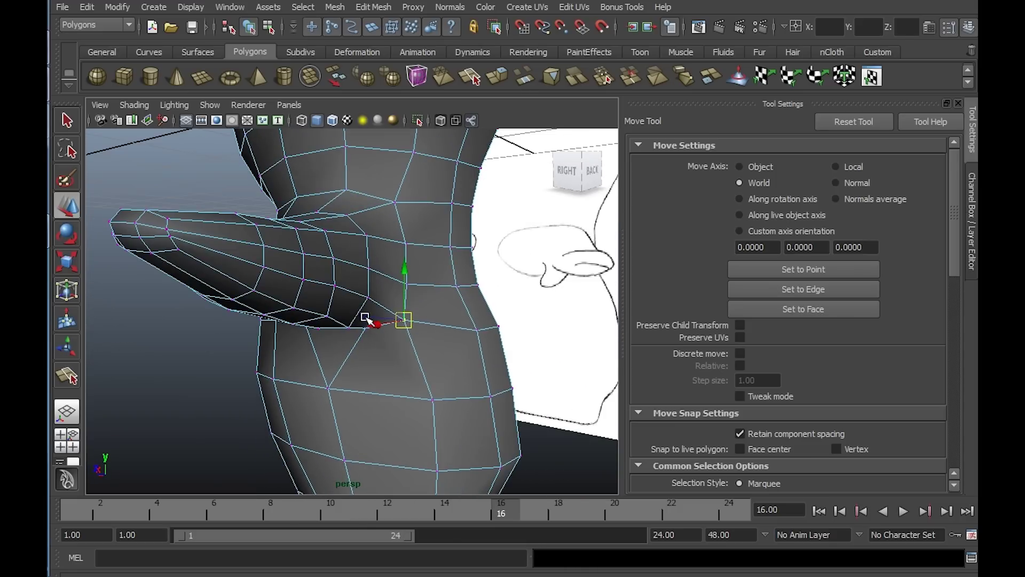
Shift the vertices at the back of the arm joint to even out the mesh beside the armpit
alt+drag(415, 293, 378, 284)
click(407, 269)
shift+click(399, 312)
alt+drag(419, 316, 435, 288)
drag(393, 261, 414, 262)
alt+drag(412, 338, 331, 280)
click(332, 313)
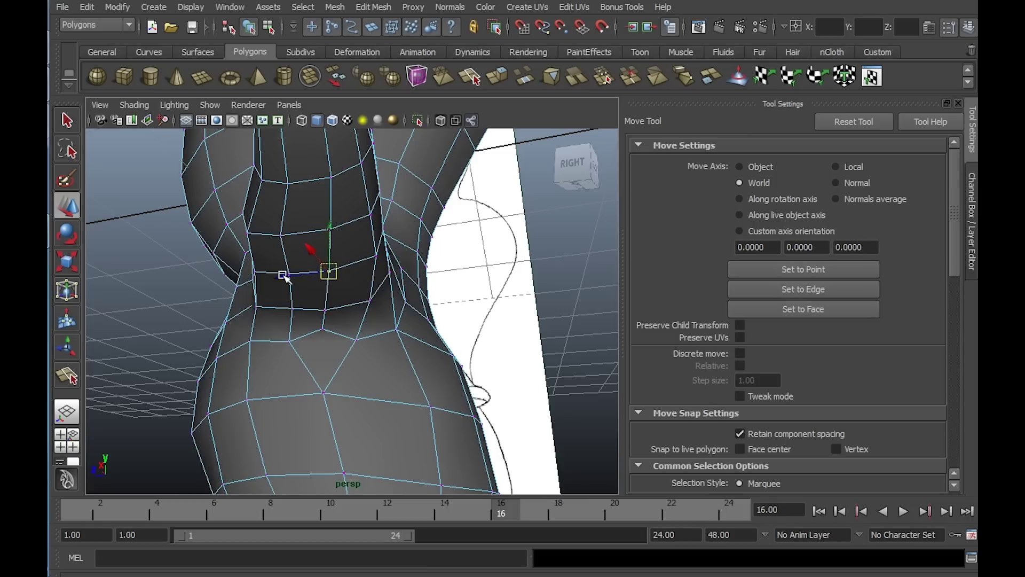
Move the middle armpit vertices on the arm's underside to smooth the crease with the body
drag(271, 264, 320, 343)
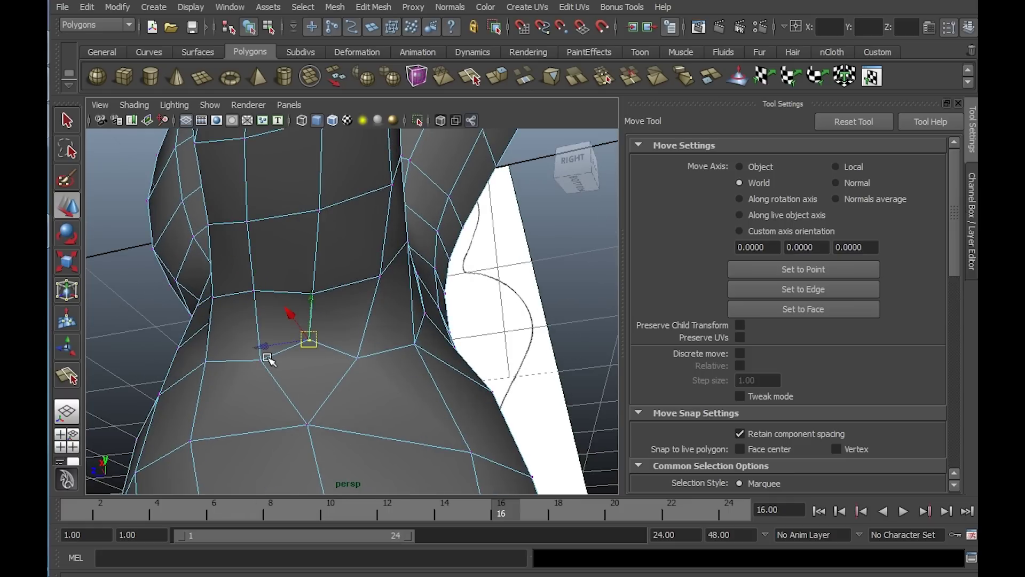
alt+drag(308, 327, 267, 315)
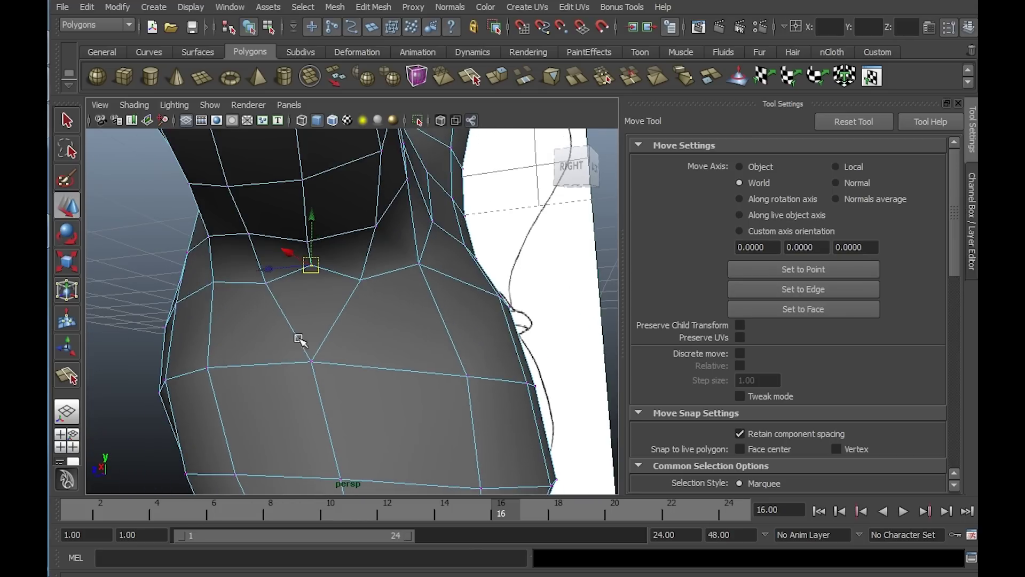
drag(313, 223, 312, 306)
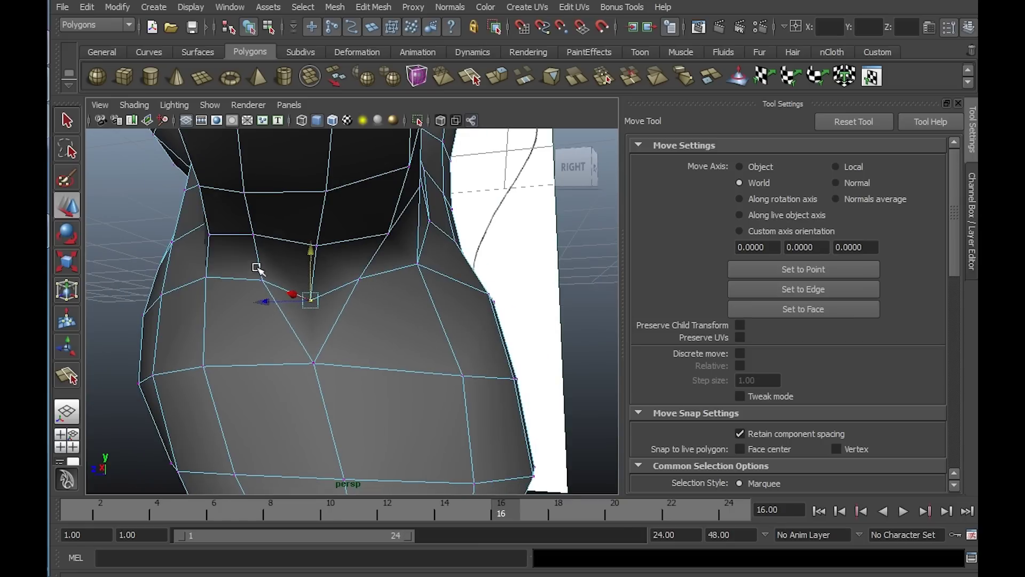
drag(311, 265, 402, 243)
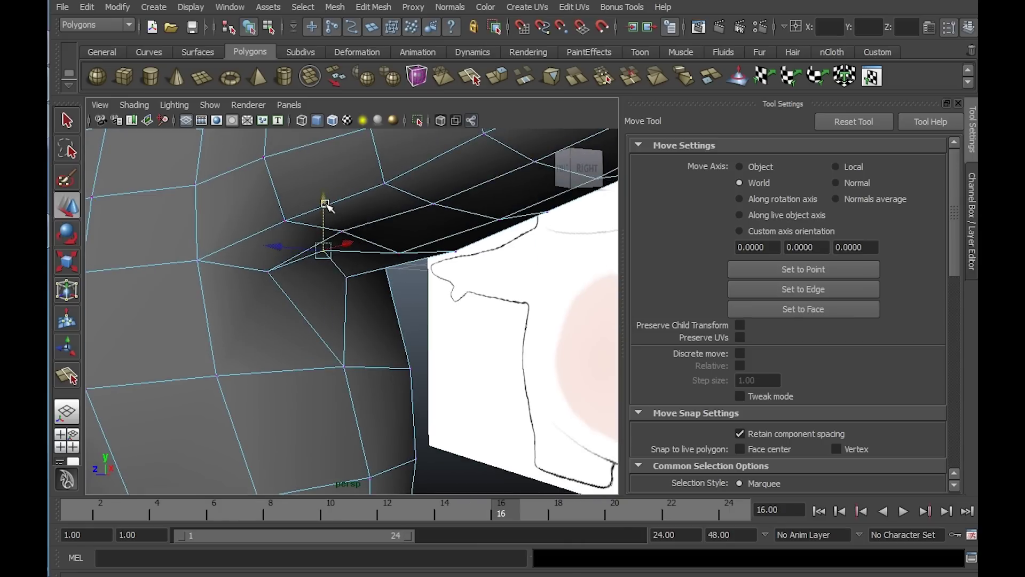
drag(327, 201, 327, 217)
Fine-tune the height of the armpit vertex as seen from the front of the body
alt+drag(379, 250, 435, 259)
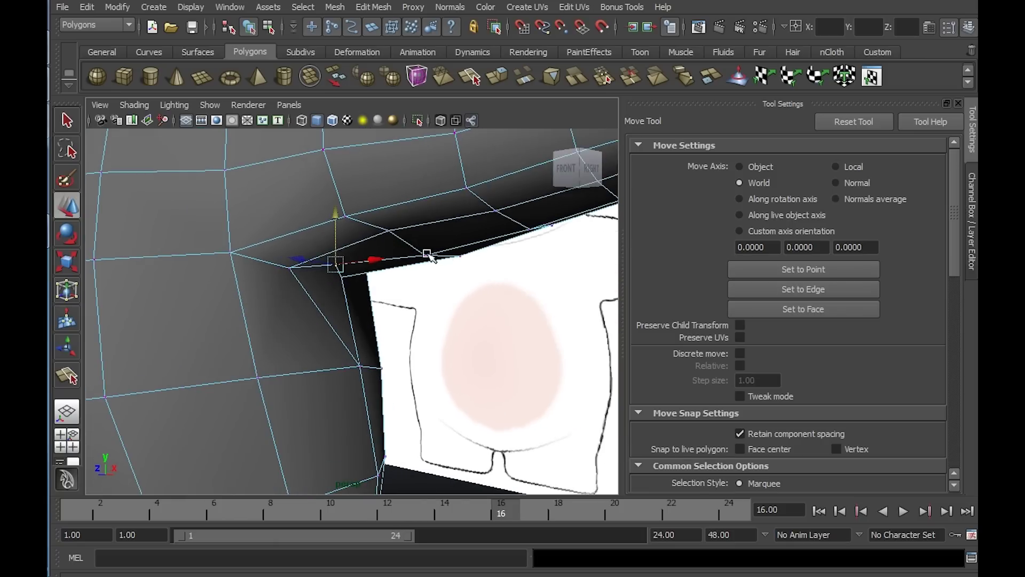
drag(425, 202, 366, 353)
click(347, 260)
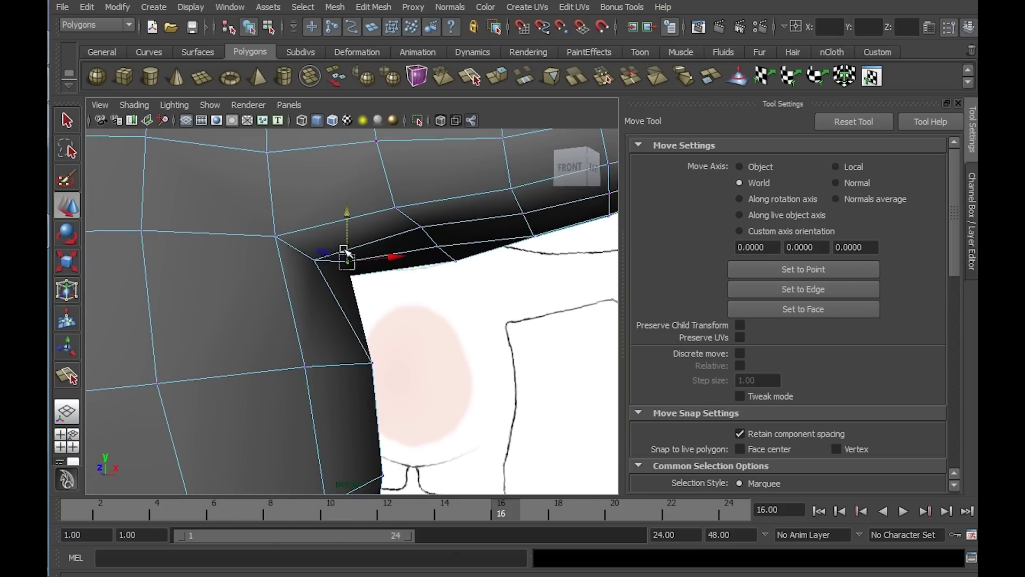
mouse_move(349, 212)
mouse_down()
mouse_move(355, 248)
mouse_move(364, 205)
mouse_move(359, 240)
mouse_move(280, 242)
mouse_move(323, 259)
mouse_move(299, 286)
mouse_up()
Reposition the body vertices along the front of the arm joint to soften the shoulder transition
click(195, 262)
mouse_move(217, 263)
alt+mouse_down()
mouse_move(188, 267)
mouse_move(194, 277)
mouse_move(211, 262)
mouse_move(202, 258)
mouse_move(204, 267)
alt+mouse_up()
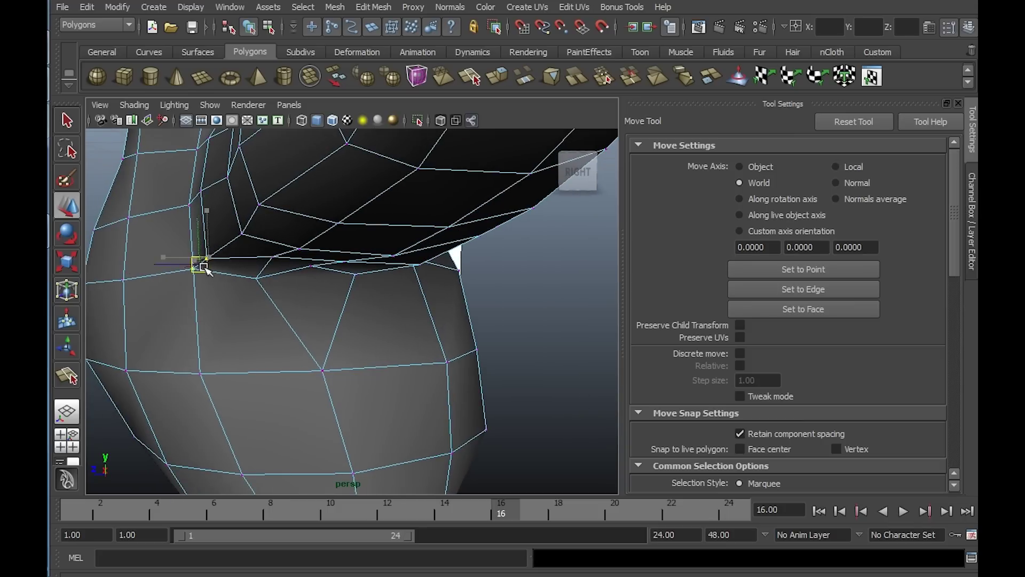
alt+drag(238, 235, 228, 205)
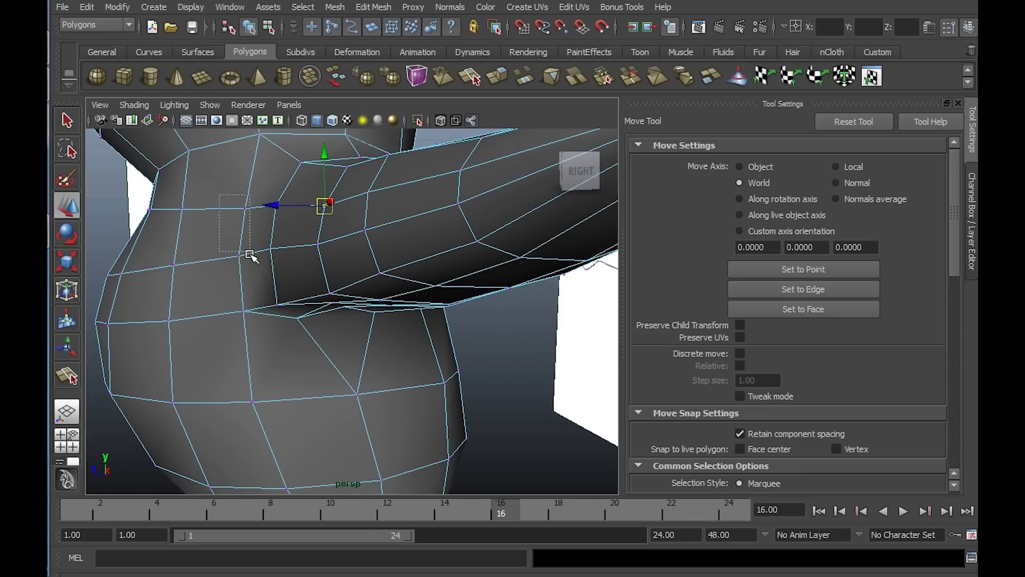
drag(249, 256, 247, 229)
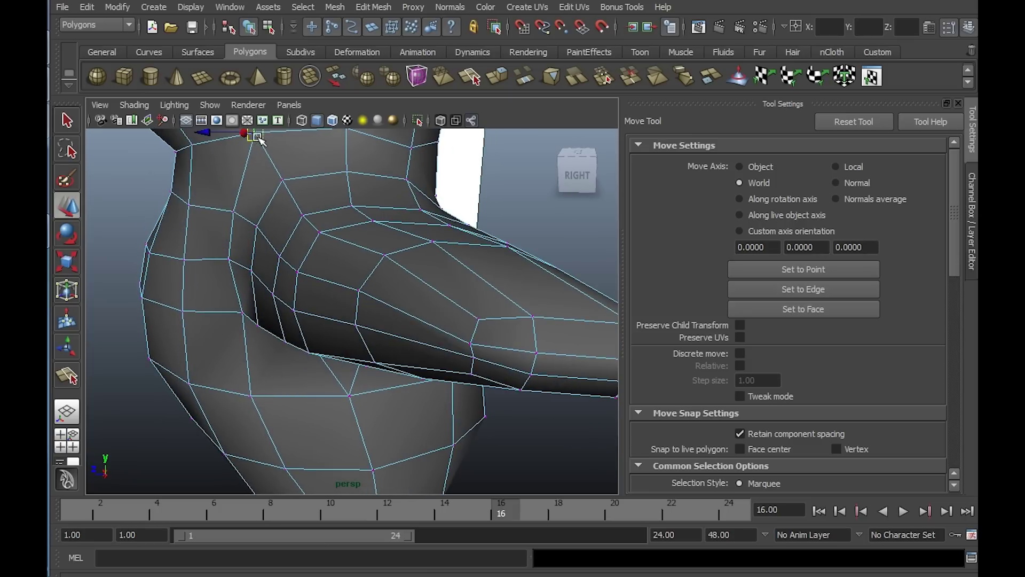
In the top view, adjust the vertices on the arm's front edge and on its back edge near the shoulder
key(space)
key(space)
alt+right_drag(301, 227, 251, 163)
alt+middle_drag(251, 163, 299, 120)
alt+right_drag(299, 214, 364, 295)
alt+middle_drag(364, 295, 410, 279)
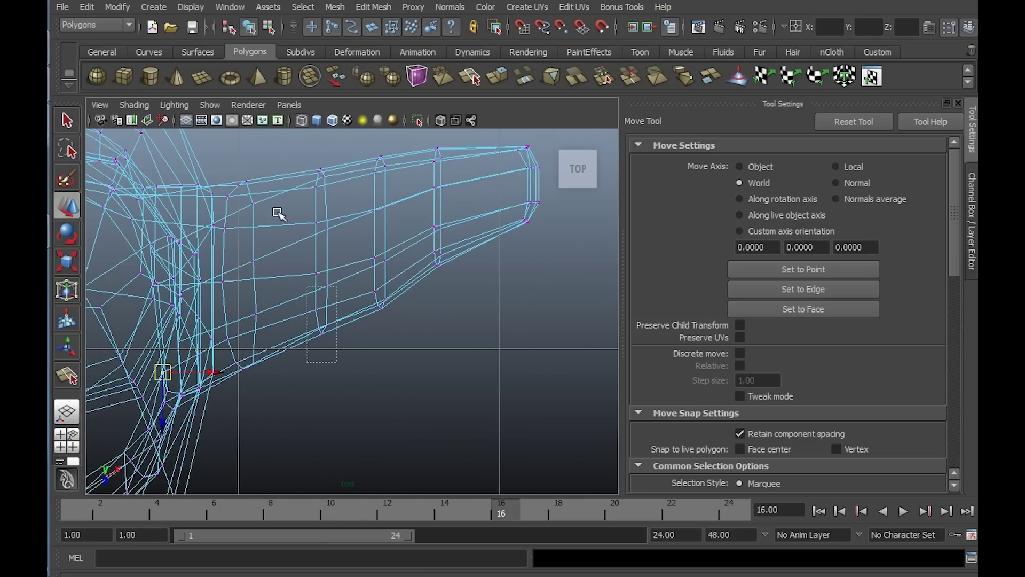
drag(277, 213, 279, 138)
mouse_move(321, 302)
mouse_down()
mouse_move(321, 289)
mouse_move(332, 300)
mouse_up()
drag(391, 274, 241, 243)
scroll(347, 328, down, 2)
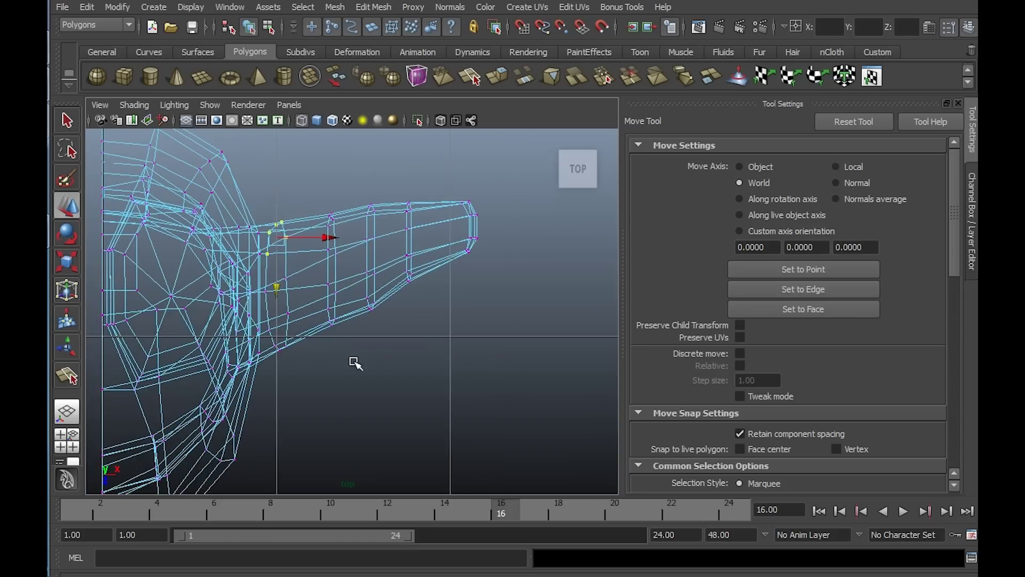
Move the vertex groups along the arm's front edge in the top view to straighten its outline
drag(362, 297, 398, 249)
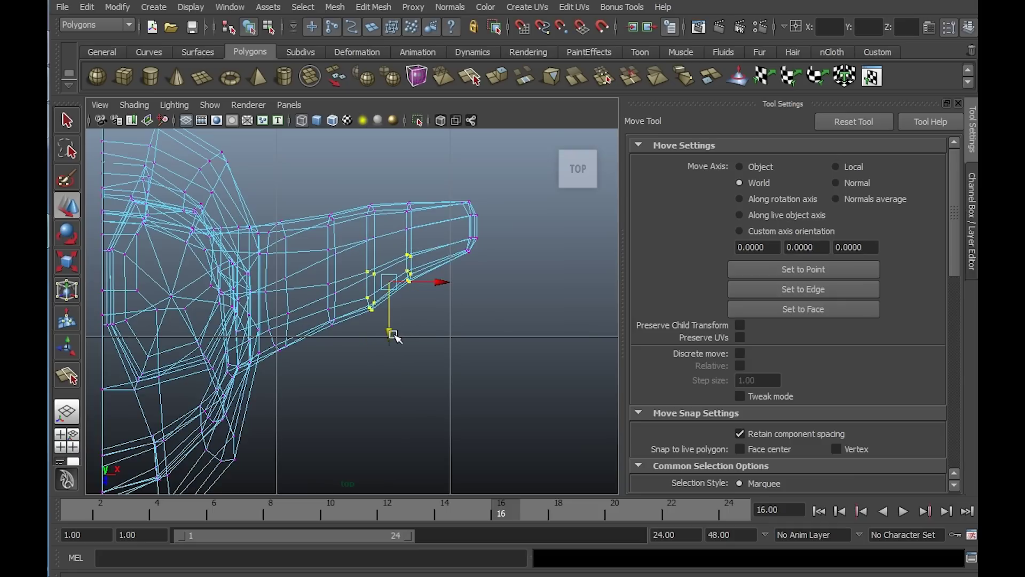
drag(393, 335, 392, 327)
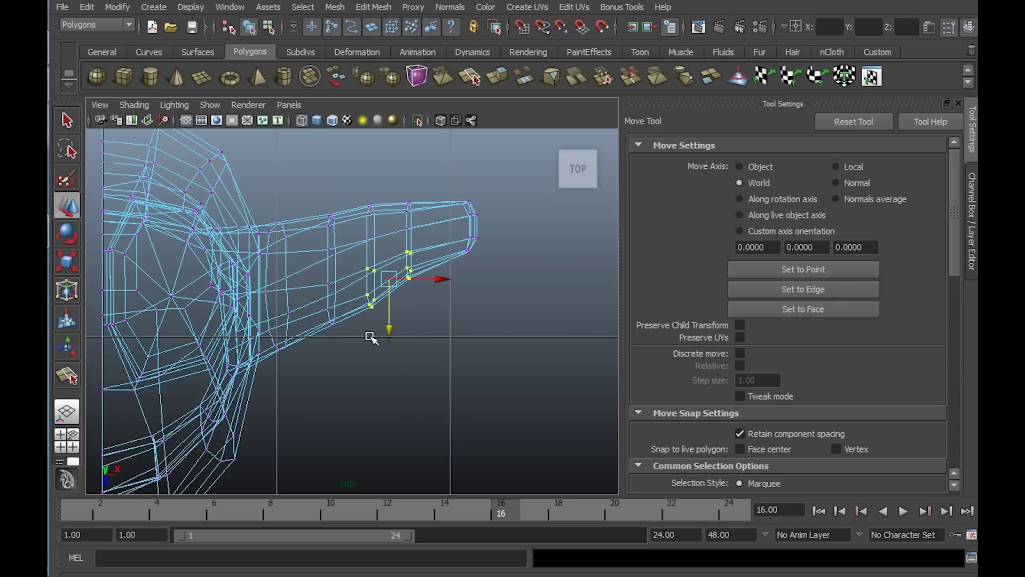
drag(327, 283, 326, 284)
drag(331, 352, 332, 356)
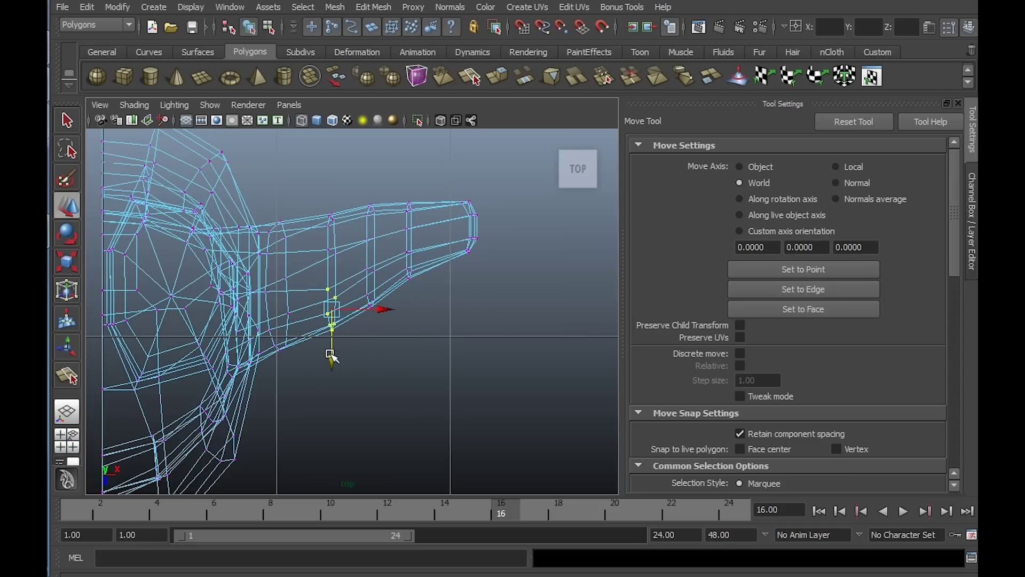
drag(355, 254, 370, 251)
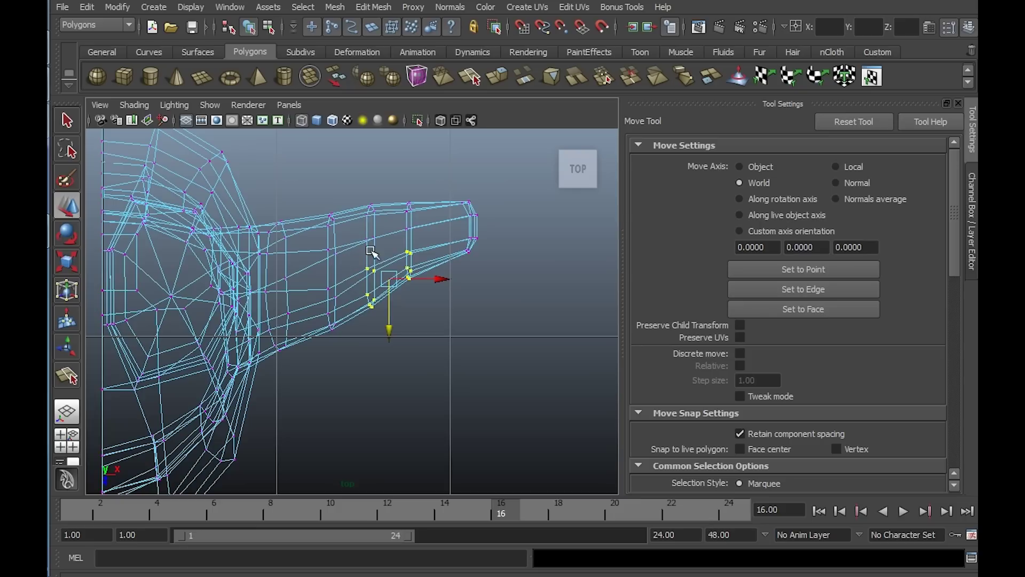
mouse_move(396, 341)
mouse_down()
mouse_move(385, 327)
mouse_move(377, 339)
mouse_up()
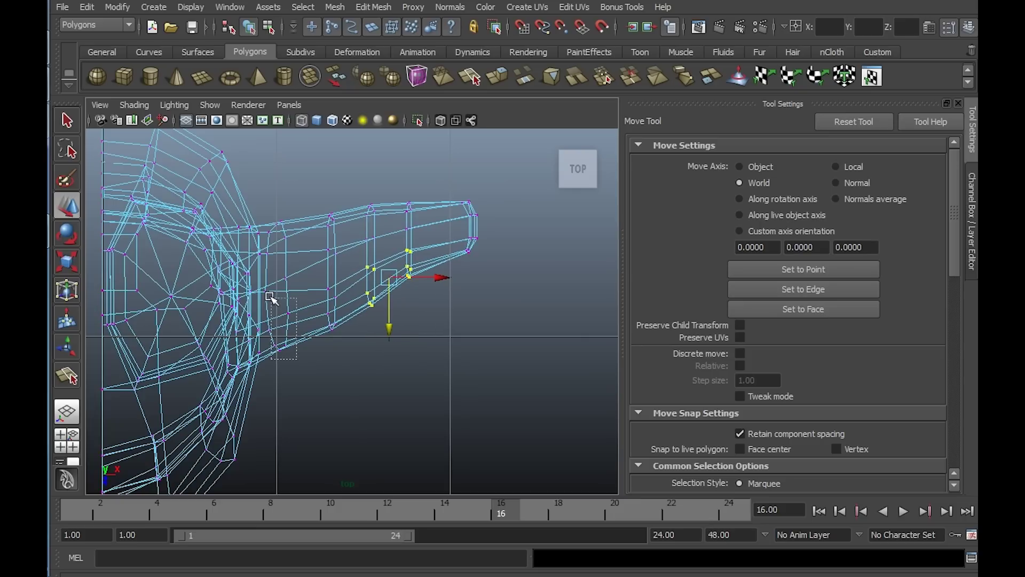
drag(270, 297, 266, 282)
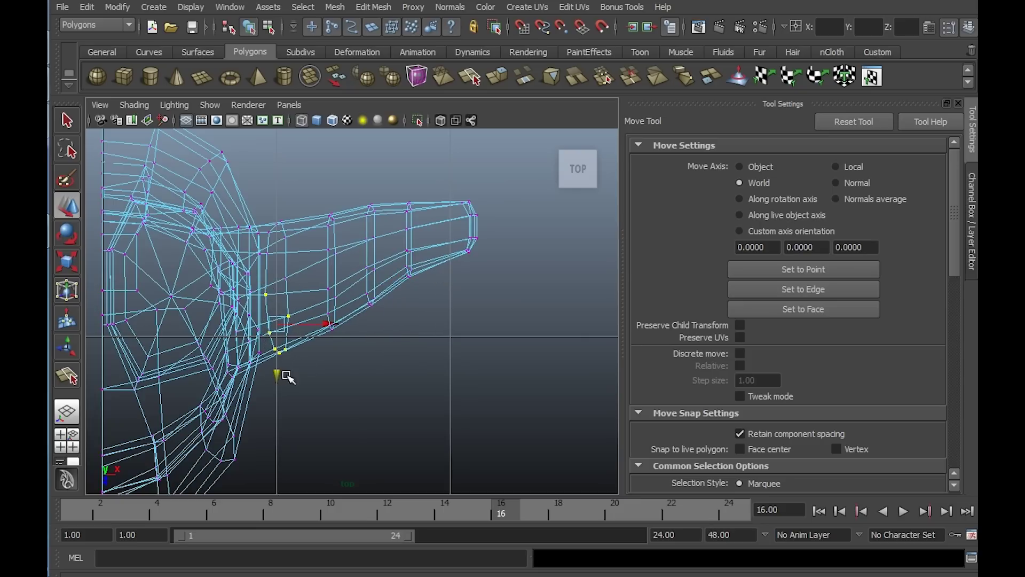
Return to object selection in the perspective view and examine the shading of the arm and shoulder
key(space)
key(space)
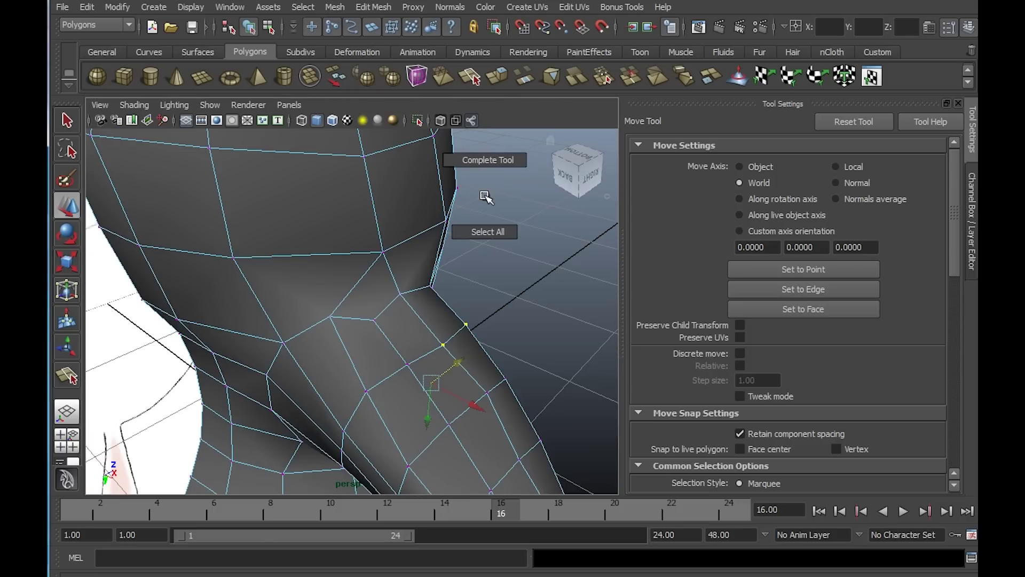
alt+drag(485, 195, 263, 251)
right_drag(289, 278, 353, 260)
alt+right_drag(442, 389, 472, 270)
alt+drag(472, 270, 332, 326)
click(448, 418)
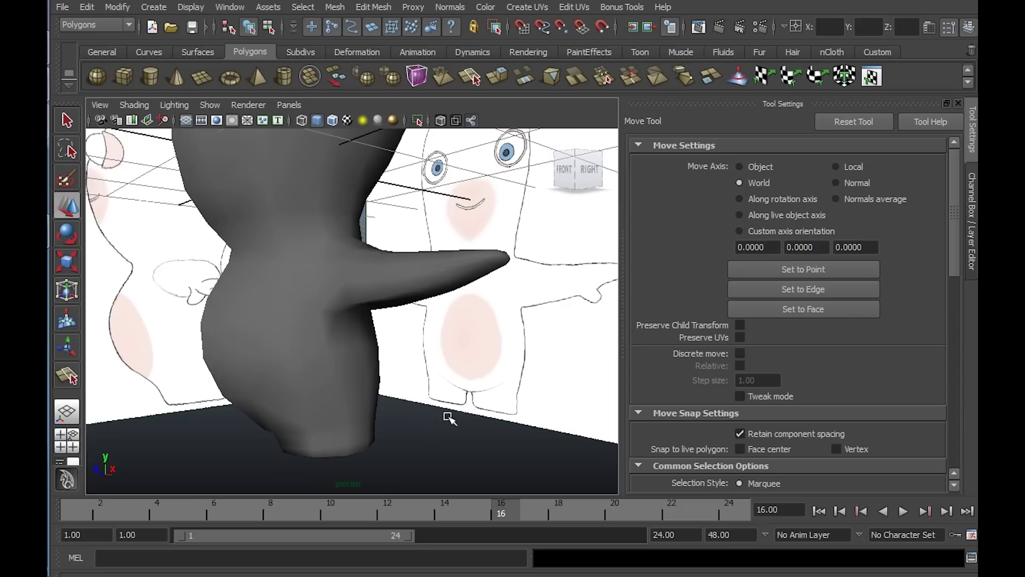
alt+drag(448, 418, 419, 354)
Select the body mesh and adjust the vertices on the underside of the arm
click(437, 300)
alt+drag(437, 299, 449, 347)
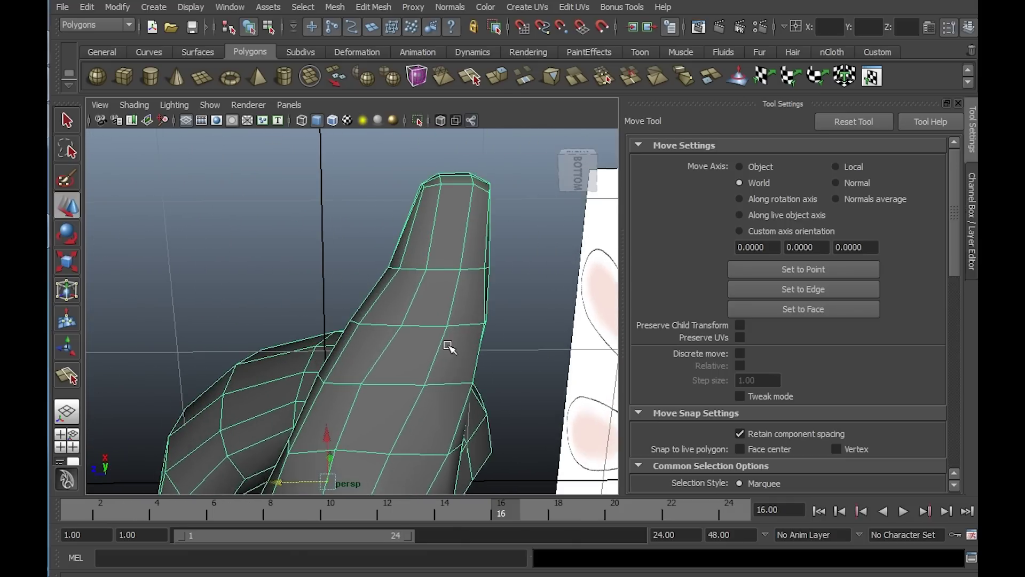
right_drag(422, 299, 359, 300)
alt+drag(359, 300, 405, 300)
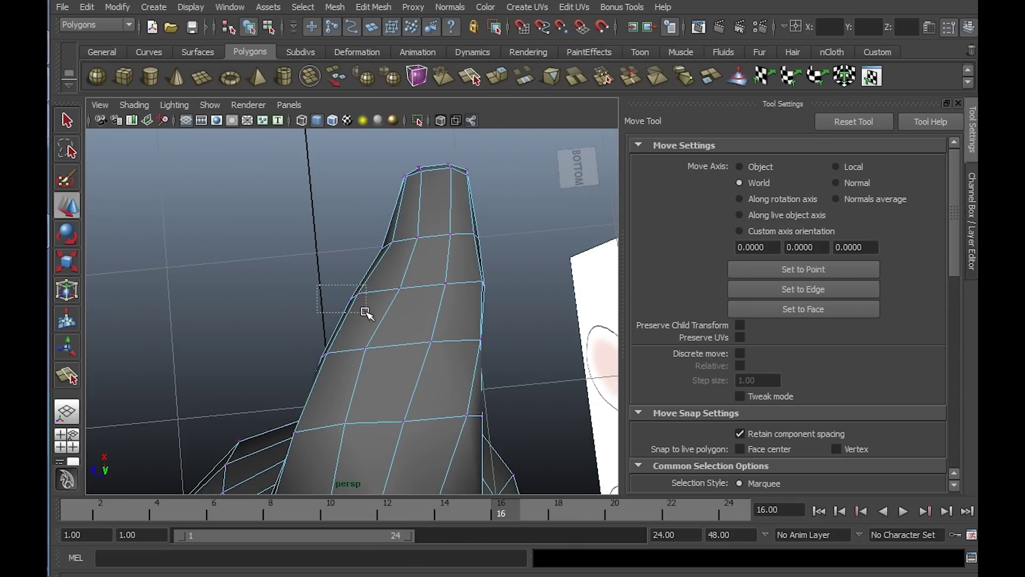
mouse_move(411, 344)
alt+mouse_down()
mouse_move(423, 426)
mouse_move(476, 306)
mouse_move(422, 359)
alt+mouse_up()
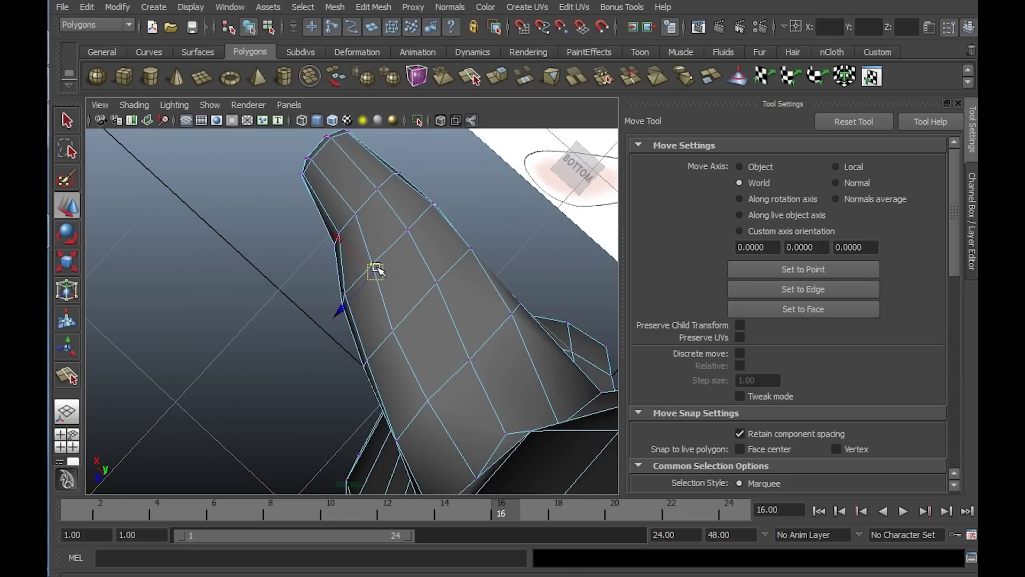
alt+drag(377, 270, 576, 311)
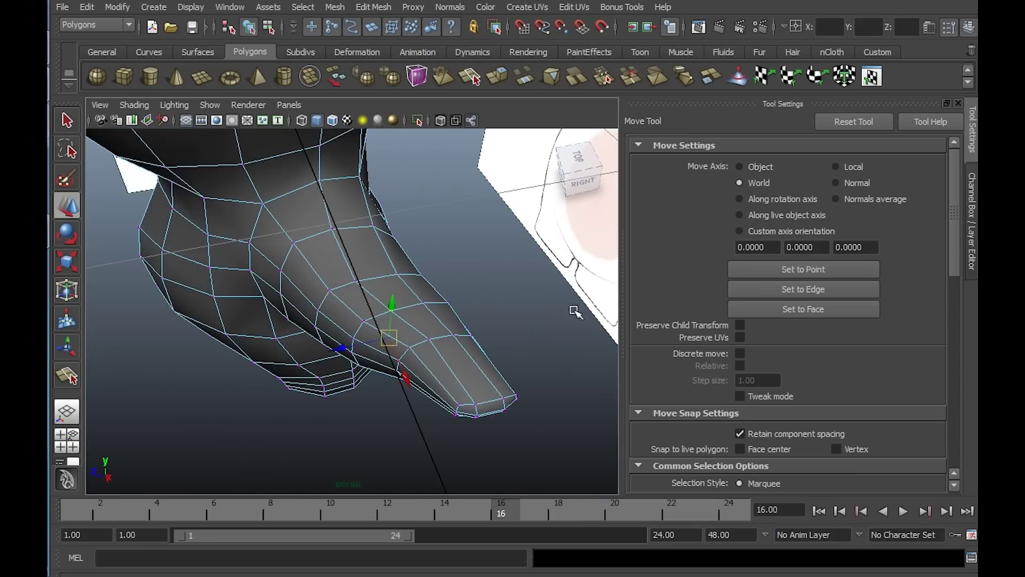
Leave vertex editing, switch to the Select tool and examine the arm's shape from the front
right_drag(334, 248, 396, 229)
alt+drag(396, 229, 505, 414)
key(q)
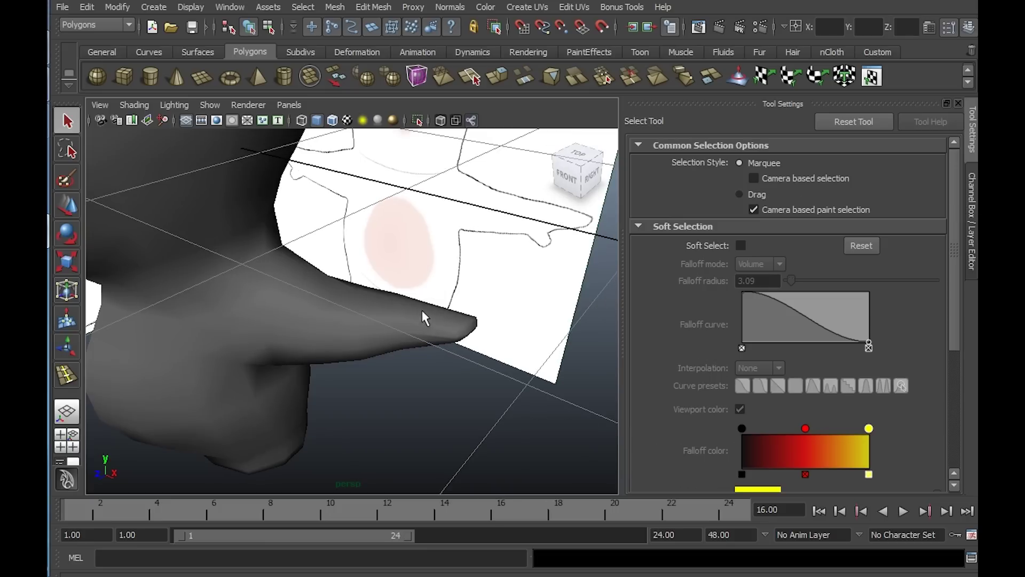
alt+drag(424, 319, 475, 302)
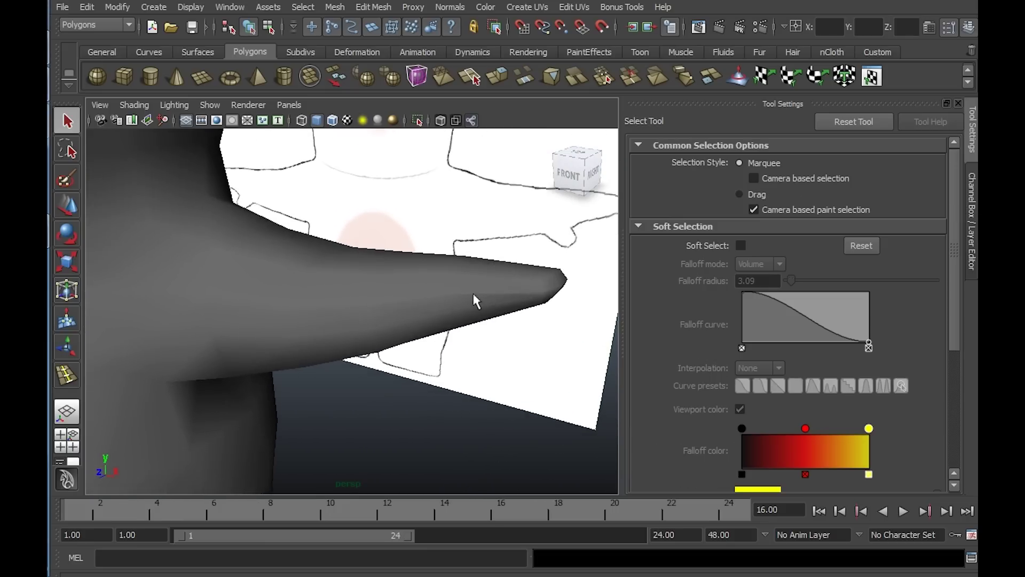
Insert an edge loop around the tapered arm, midway between the two existing loops in its middle section
click(475, 301)
alt+drag(480, 337, 475, 235)
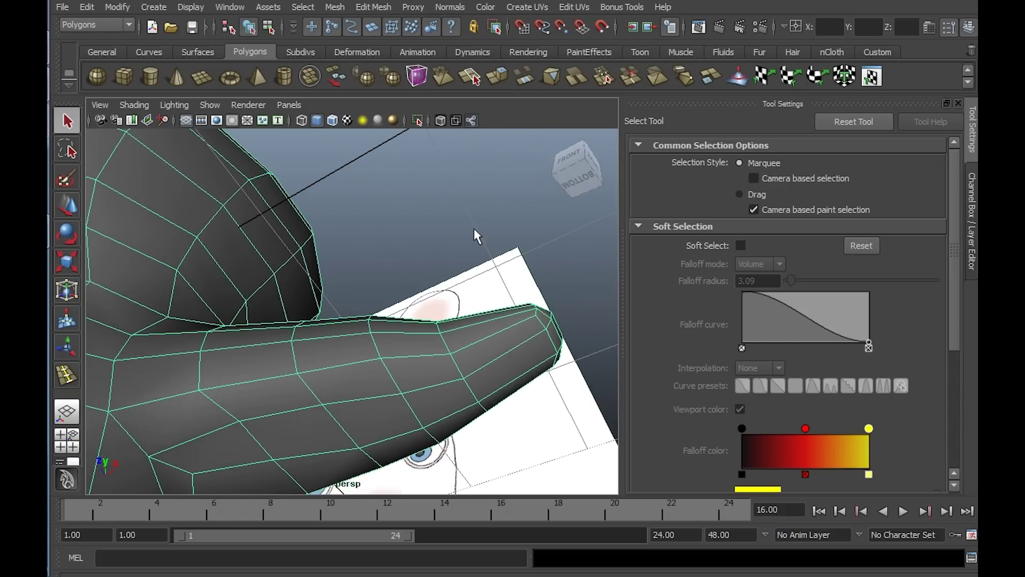
alt+right_drag(476, 235, 481, 264)
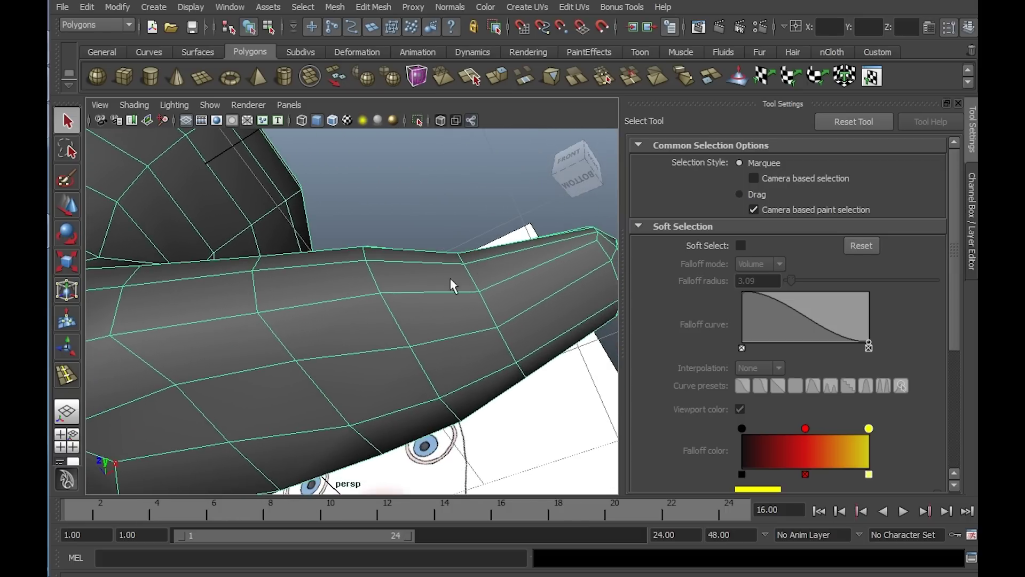
mouse_move(451, 272)
alt+mouse_down()
mouse_move(455, 282)
mouse_move(432, 291)
alt+mouse_up()
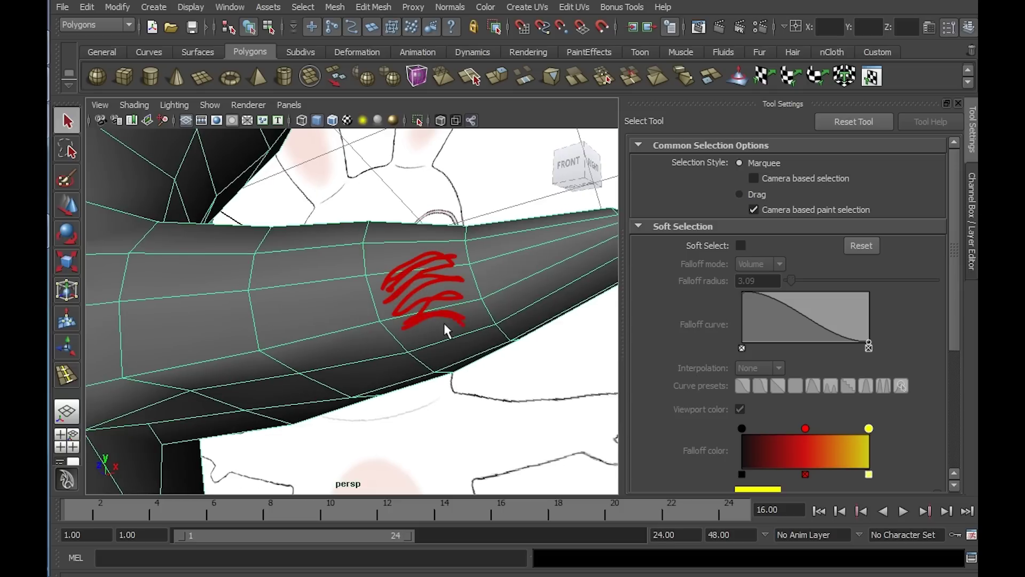
mouse_move(450, 327)
alt+mouse_down()
mouse_move(423, 328)
mouse_move(423, 348)
mouse_move(454, 364)
mouse_move(445, 373)
alt+mouse_up()
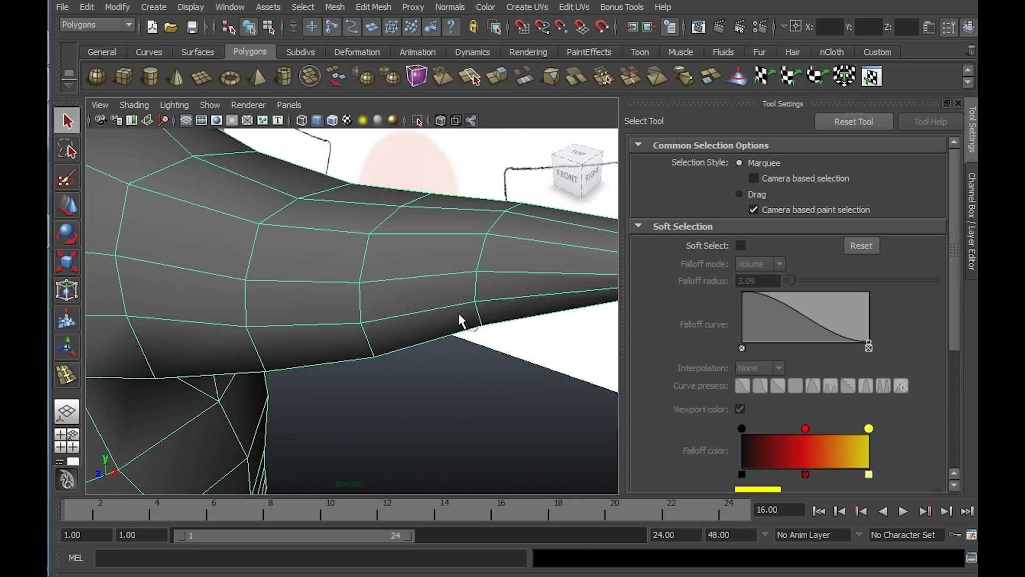
alt+drag(459, 319, 457, 251)
click(374, 8)
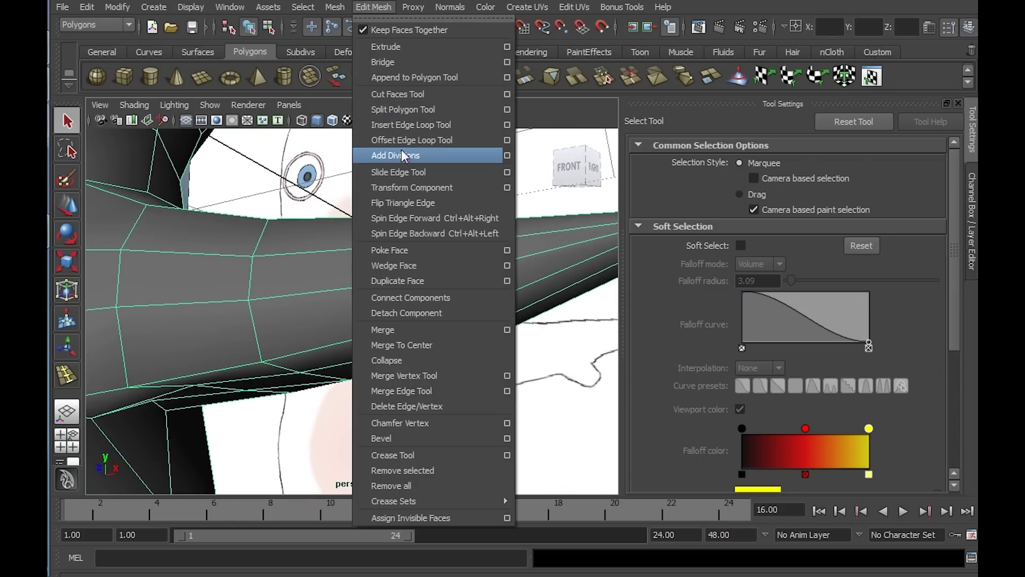
click(412, 124)
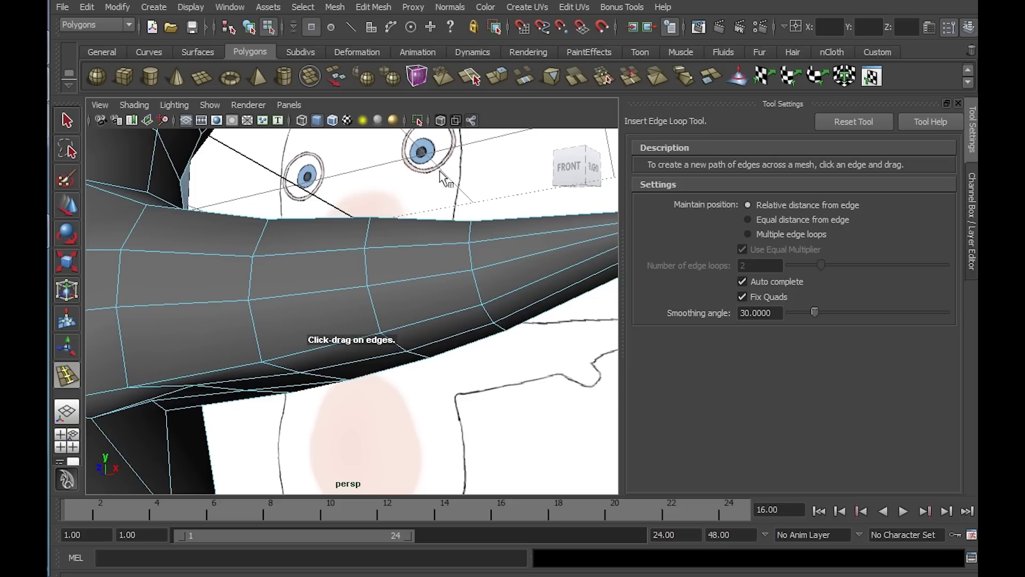
drag(429, 280, 426, 281)
alt+drag(481, 217, 454, 243)
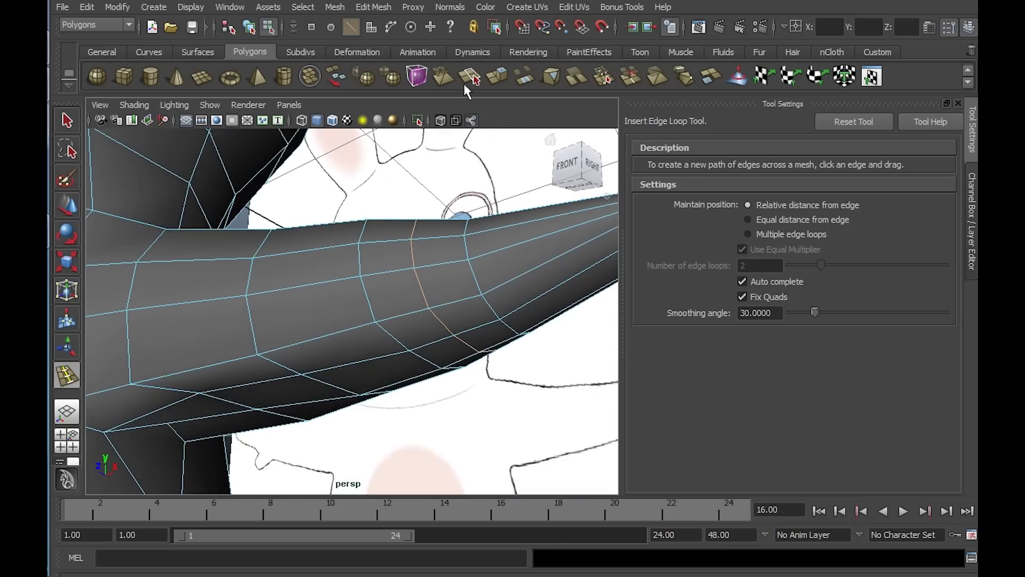
Use the Split Polygon Tool to cut a shallow V across the upper front faces, dipping at the new edge loop
click(391, 13)
click(420, 111)
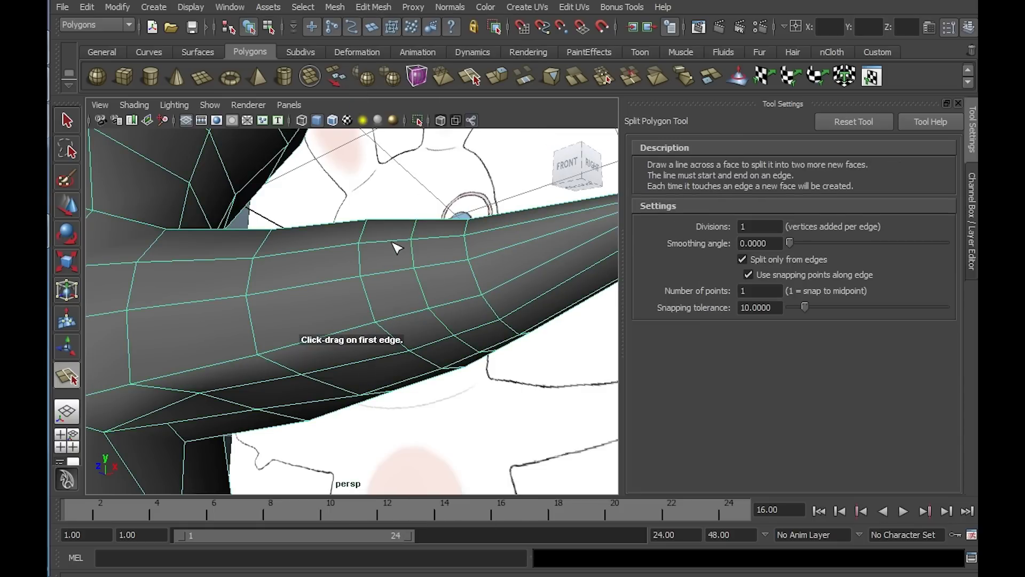
click(358, 243)
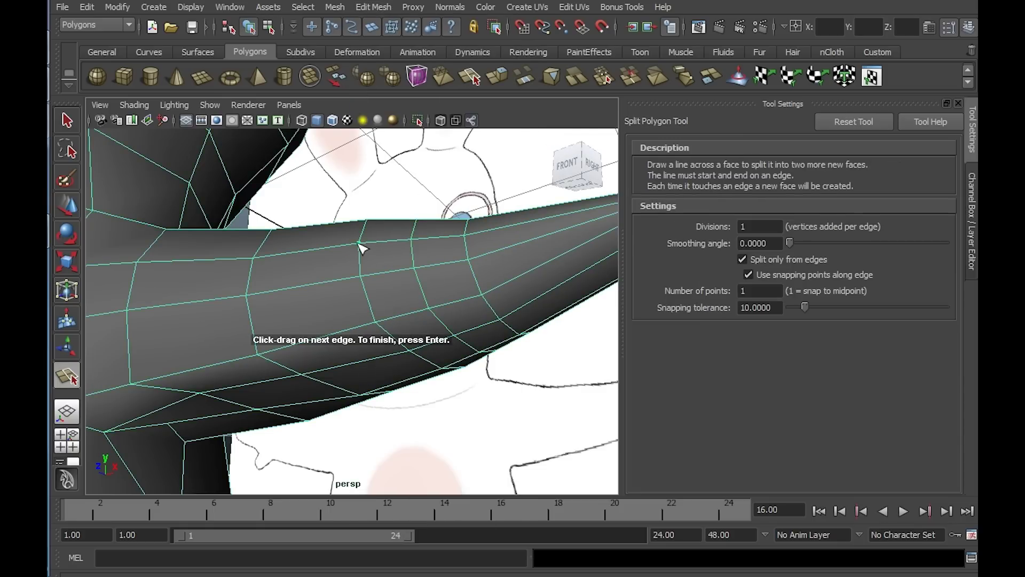
click(412, 252)
click(463, 235)
key(Return)
key(q)
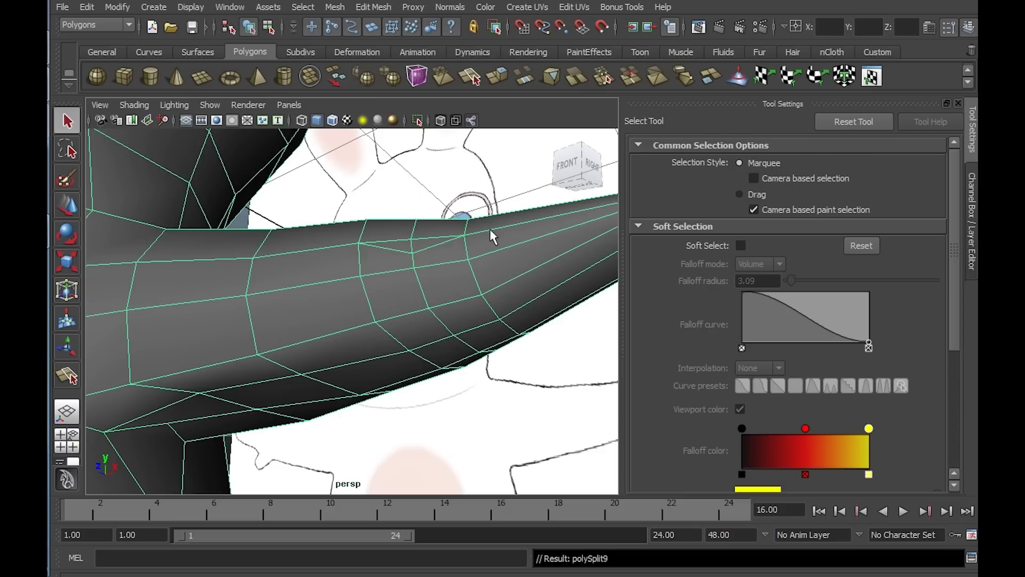
Split the lower faces with a matching inverted V between the two outer loops, peaking at the new edge loop
alt+drag(489, 228, 465, 254)
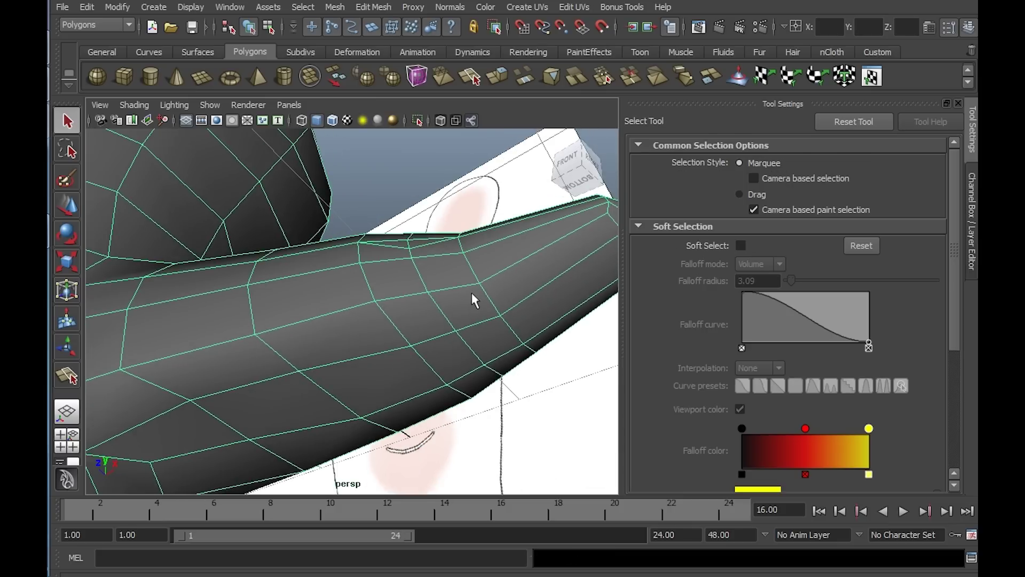
key(y)
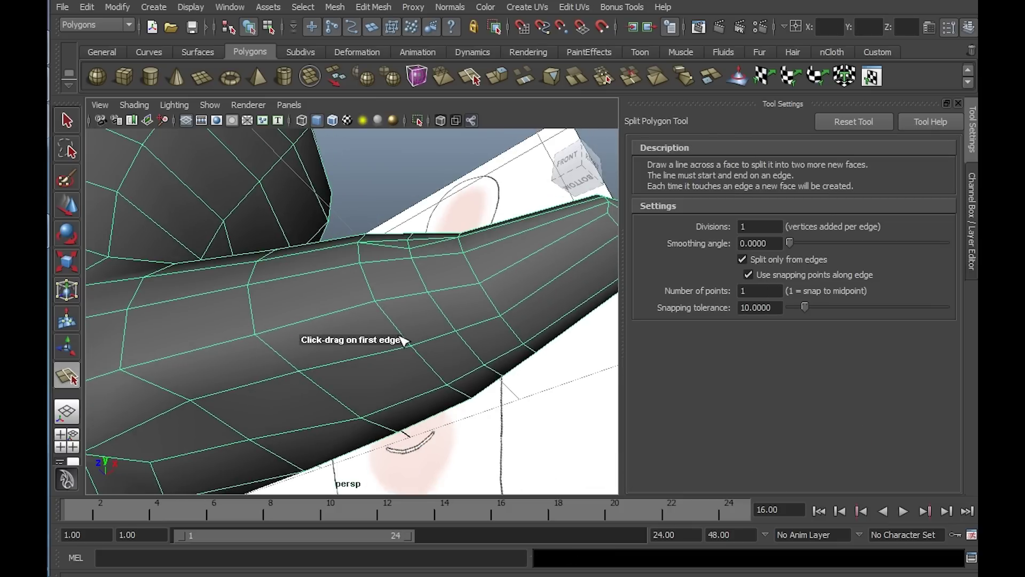
click(412, 346)
click(447, 319)
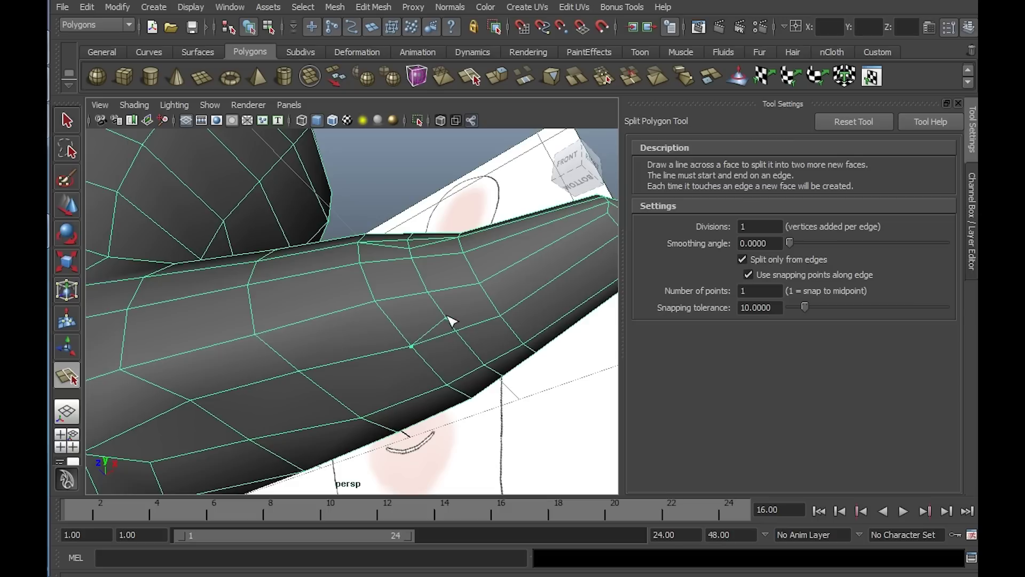
click(500, 317)
key(Return)
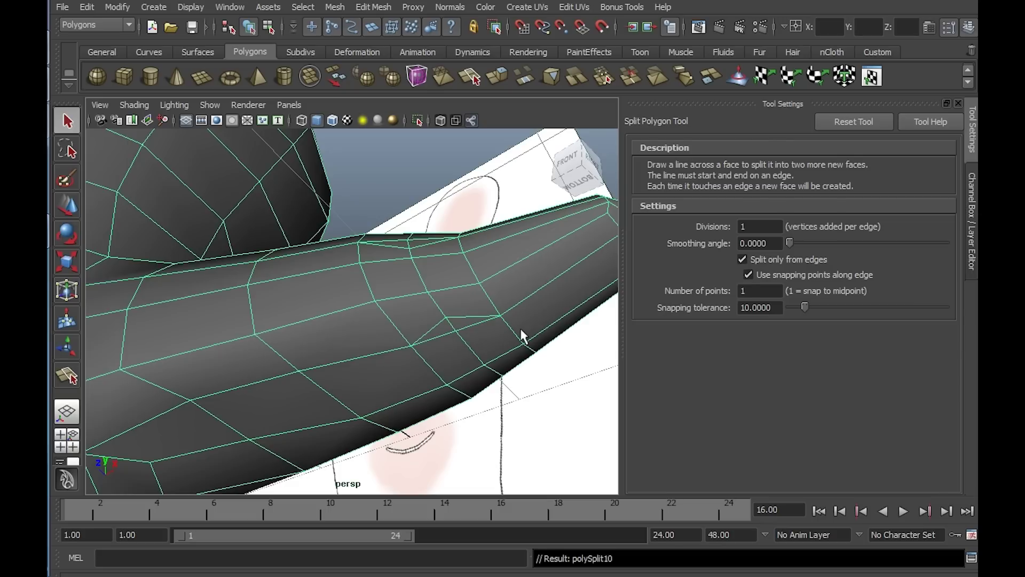
Split the patch on both sides of the middle loop, connecting the midpoints of the lower V cut to the upper one
key(y)
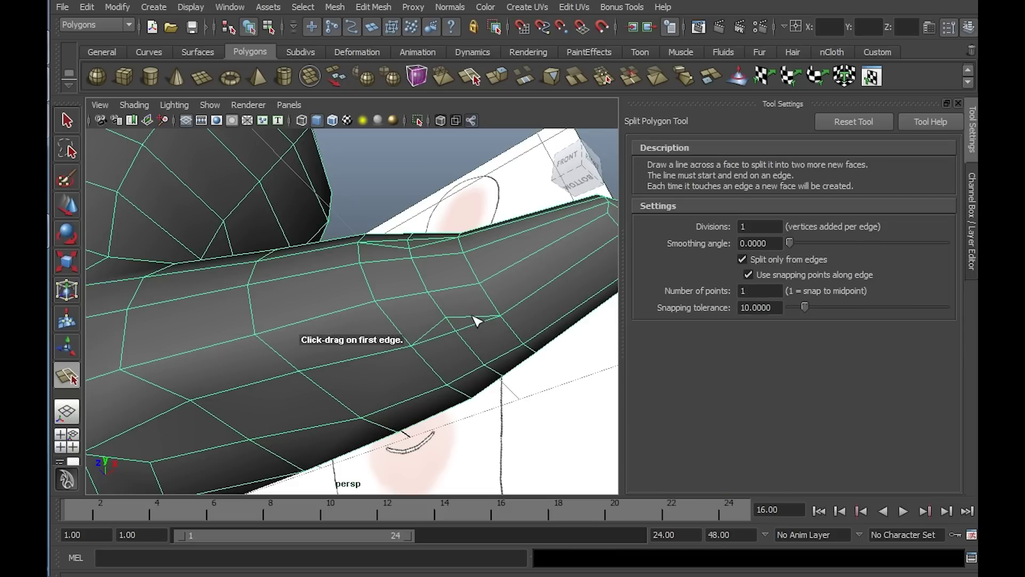
click(473, 317)
click(435, 243)
key(Return)
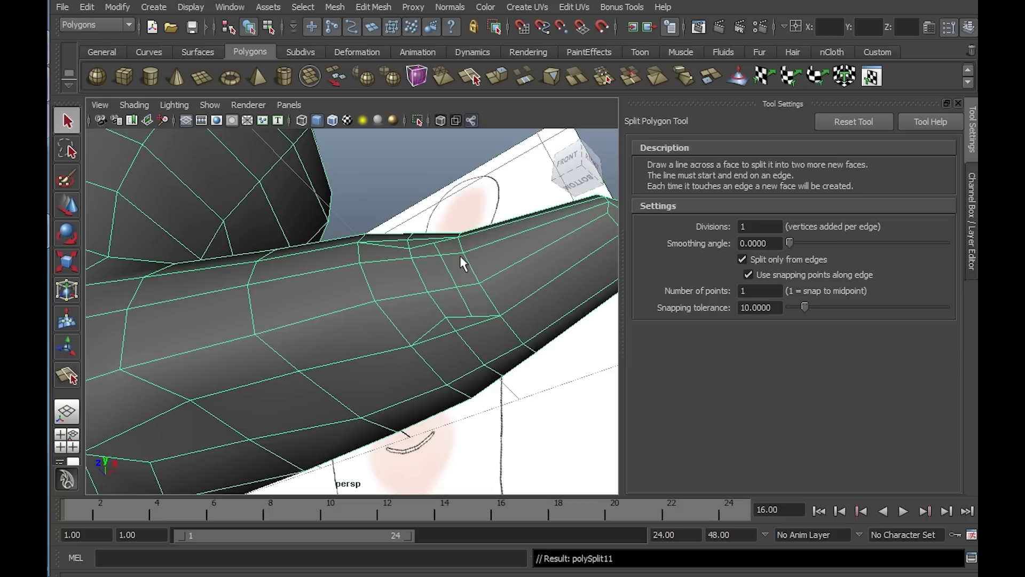
key(y)
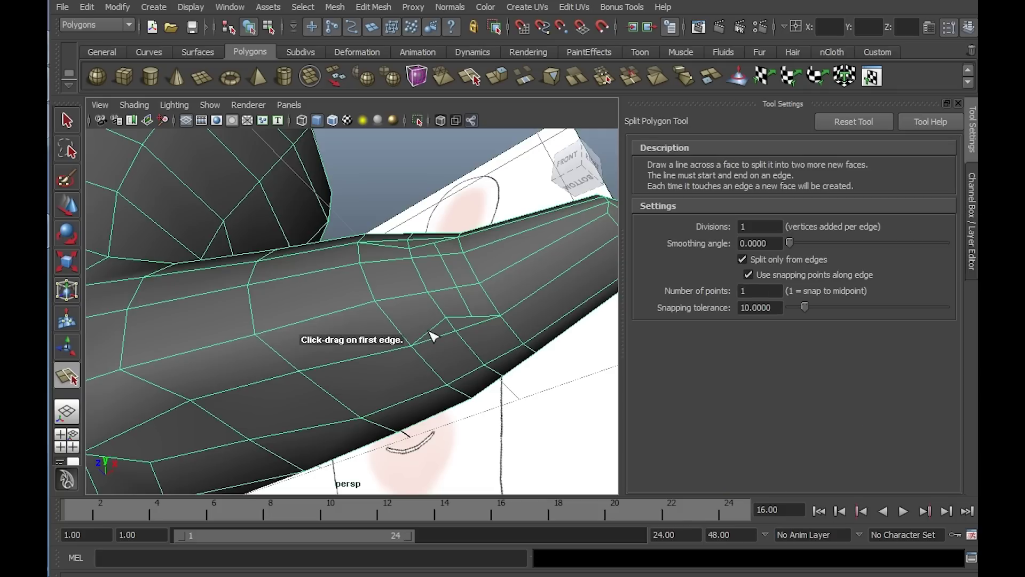
click(427, 331)
click(384, 245)
key(Return)
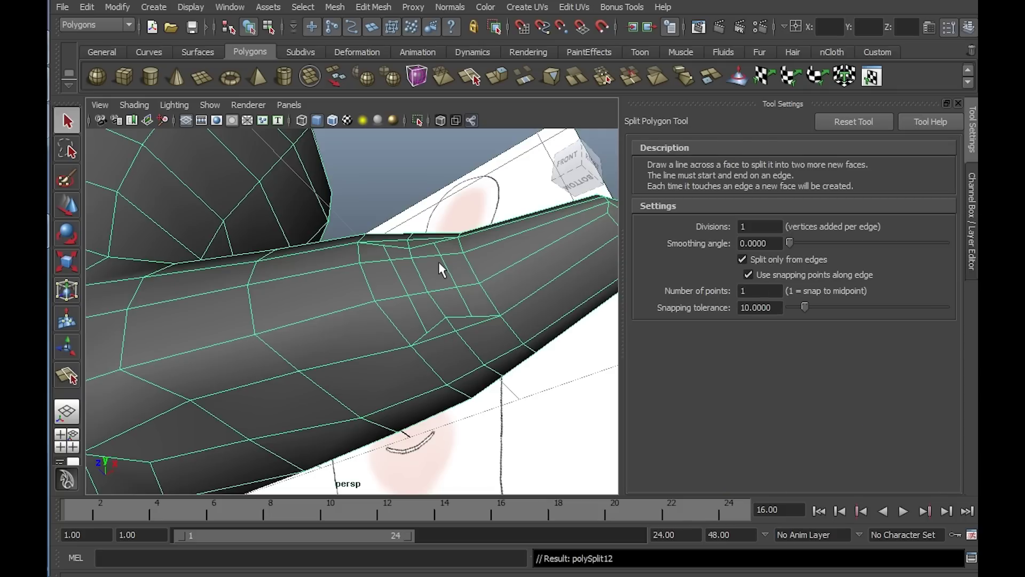
Move the middle vertex on the patch's body-side border outward along the arm to begin rounding its outline
alt+drag(459, 255, 446, 279)
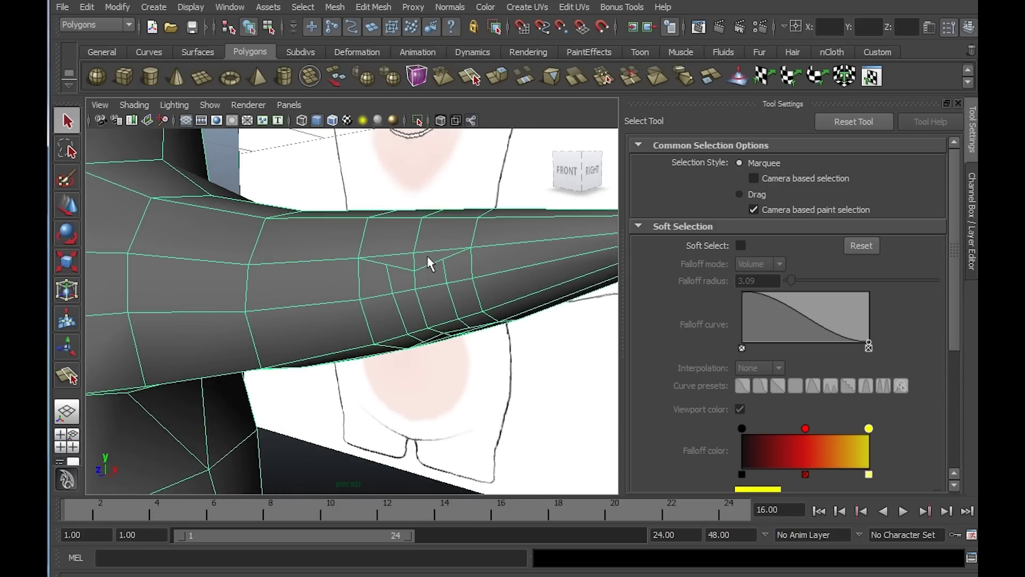
right_drag(428, 257, 392, 258)
alt+drag(382, 256, 385, 323)
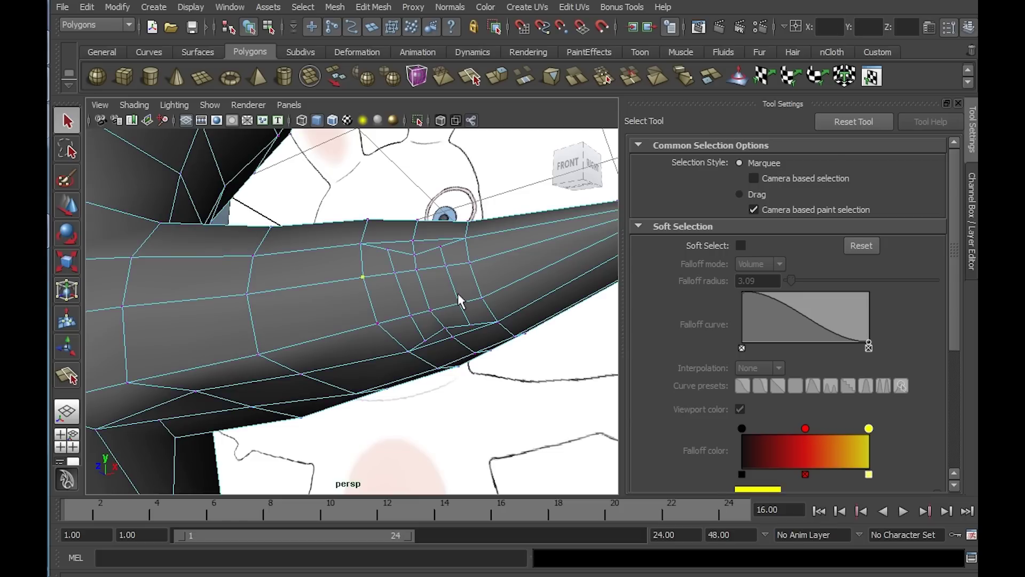
key(w)
alt+drag(457, 290, 355, 298)
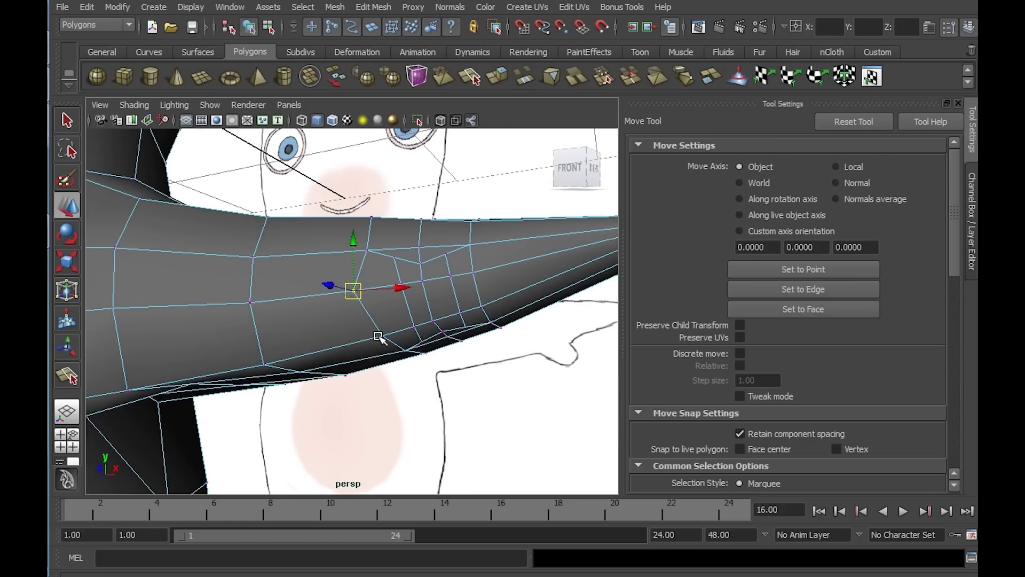
alt+drag(387, 339, 355, 315)
Reposition the body-side inner vertices of the patch to form an inner ring inside the outer border
click(405, 268)
mouse_move(406, 268)
alt+mouse_down()
mouse_move(382, 343)
mouse_move(392, 373)
mouse_move(375, 330)
mouse_move(390, 263)
alt+mouse_up()
click(357, 281)
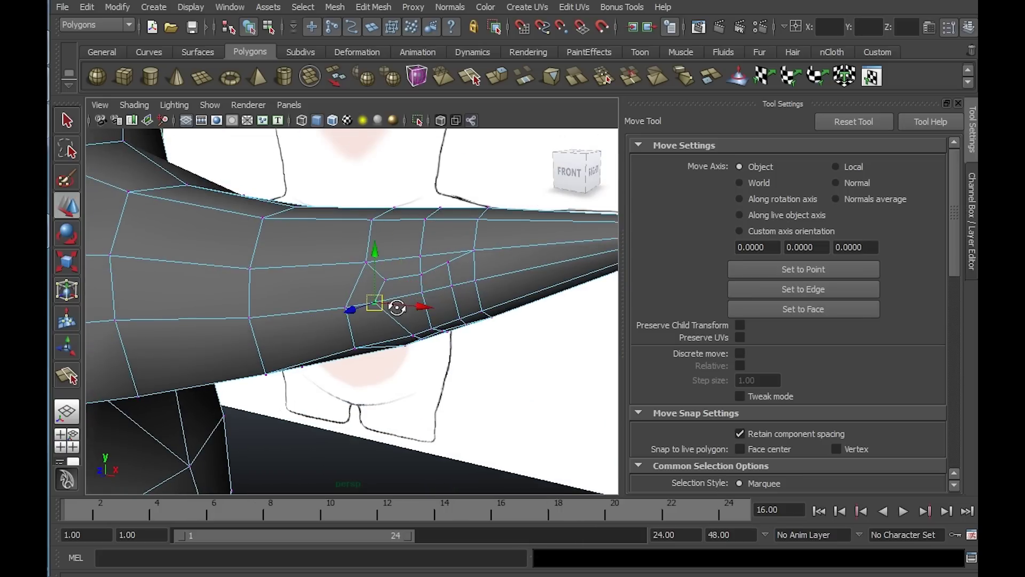
mouse_move(396, 308)
alt+mouse_down()
mouse_move(407, 328)
mouse_move(74, 299)
mouse_move(395, 333)
mouse_move(440, 311)
mouse_move(480, 268)
mouse_move(535, 305)
mouse_move(395, 323)
alt+mouse_up()
click(376, 310)
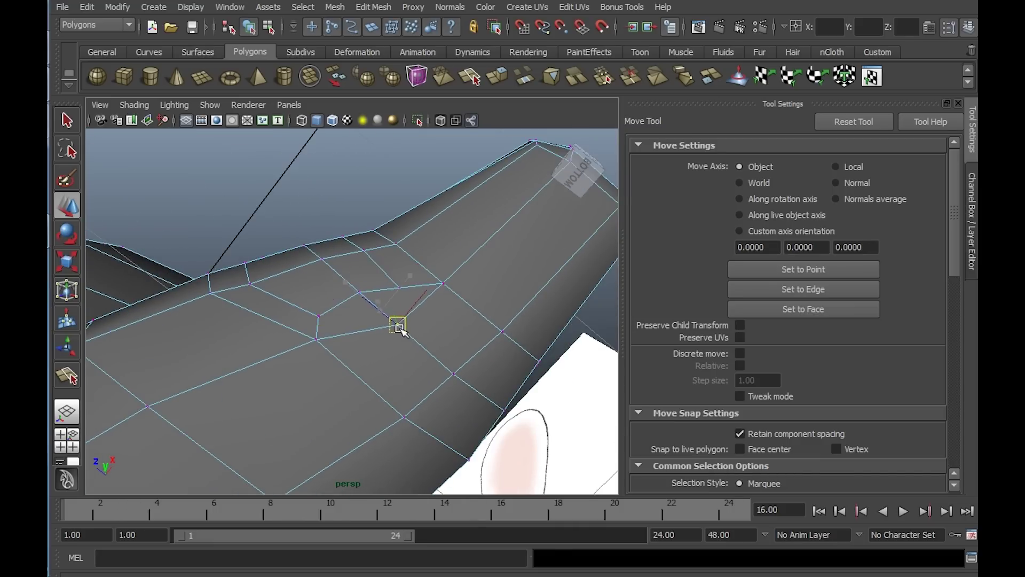
Move the remaining border and inner vertices of the patch to shape it into two concentric, roughly octagonal rings
click(329, 315)
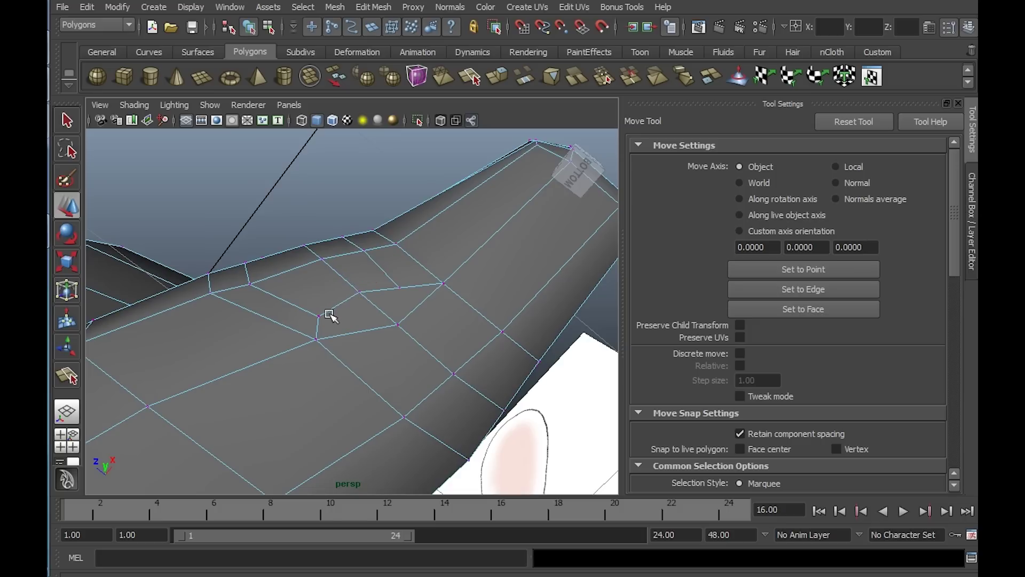
click(361, 292)
drag(362, 292, 380, 307)
alt+drag(438, 289, 270, 244)
click(443, 283)
click(338, 245)
click(379, 234)
click(399, 291)
click(358, 267)
Adjust the arm vertices between the ringed patch and the body to even out the spacing and curvature
click(279, 249)
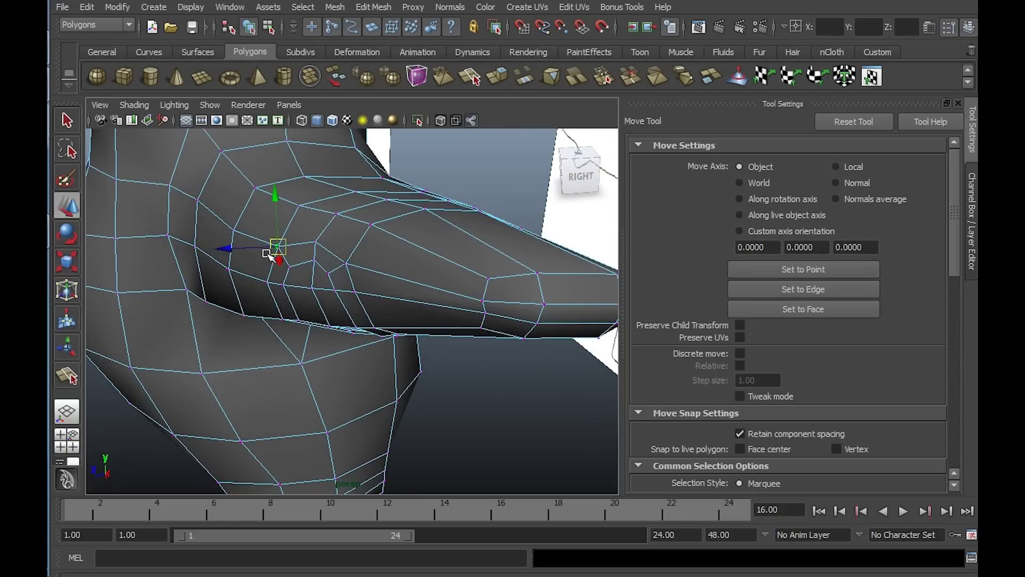
click(169, 187)
alt+drag(252, 207, 213, 195)
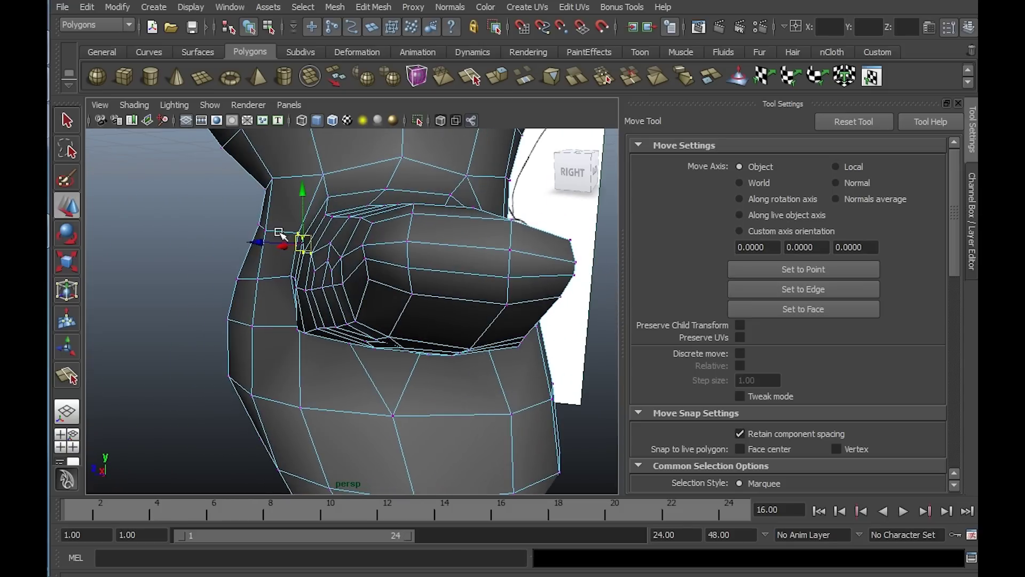
drag(309, 248, 301, 248)
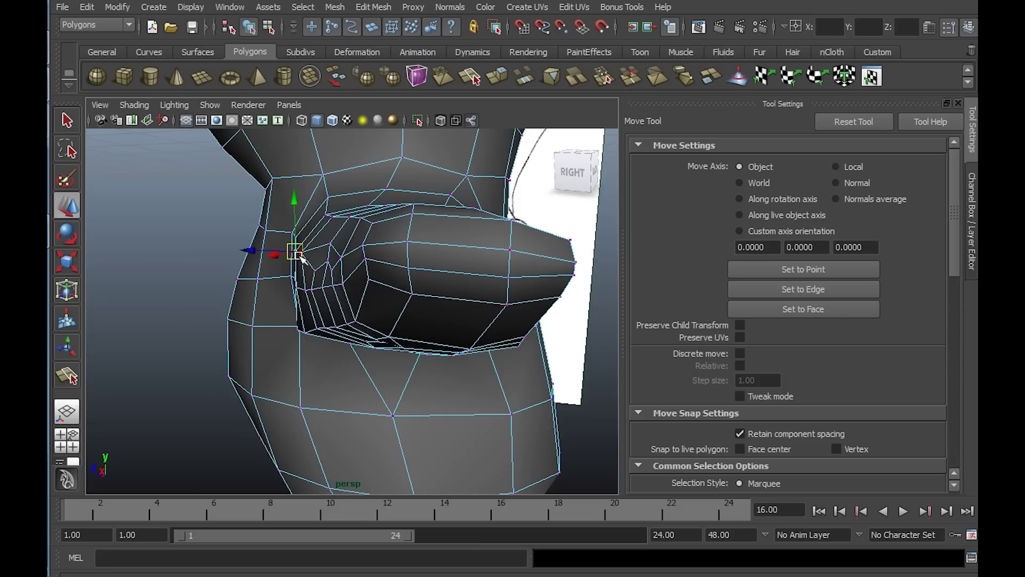
drag(301, 257, 309, 260)
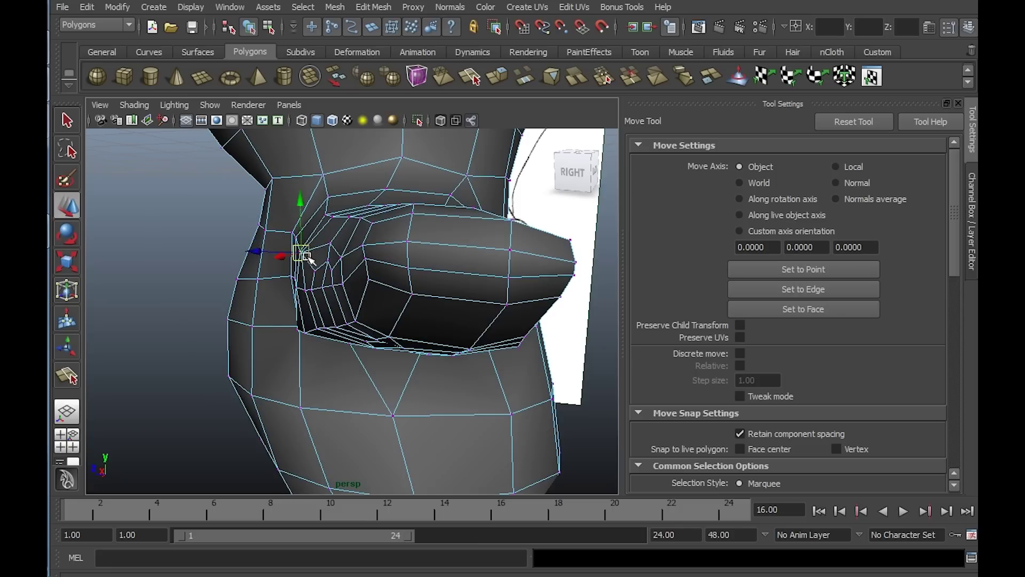
alt+right_drag(309, 261, 372, 259)
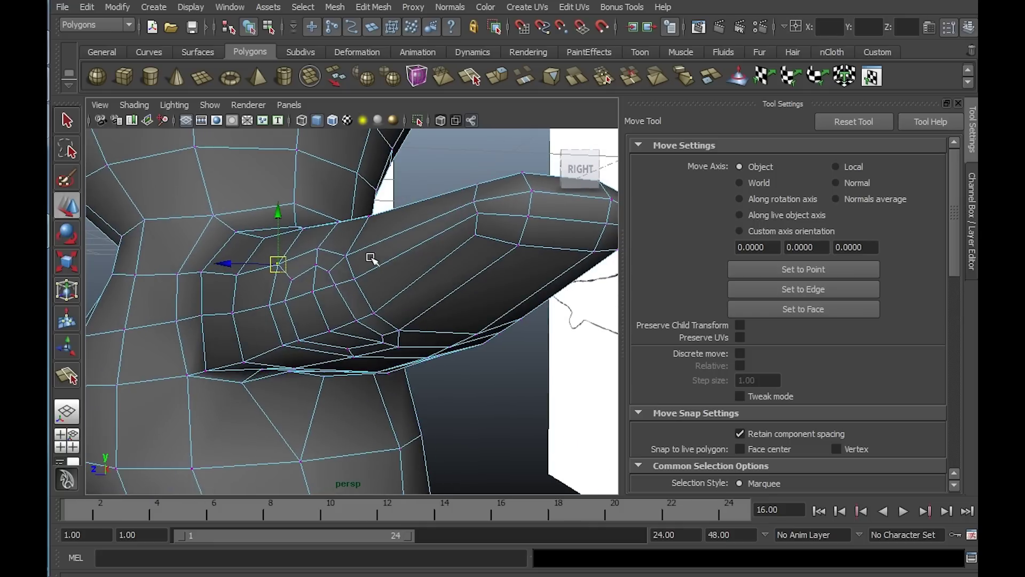
mouse_move(240, 316)
alt+mouse_down()
mouse_move(222, 335)
mouse_move(246, 318)
alt+mouse_up()
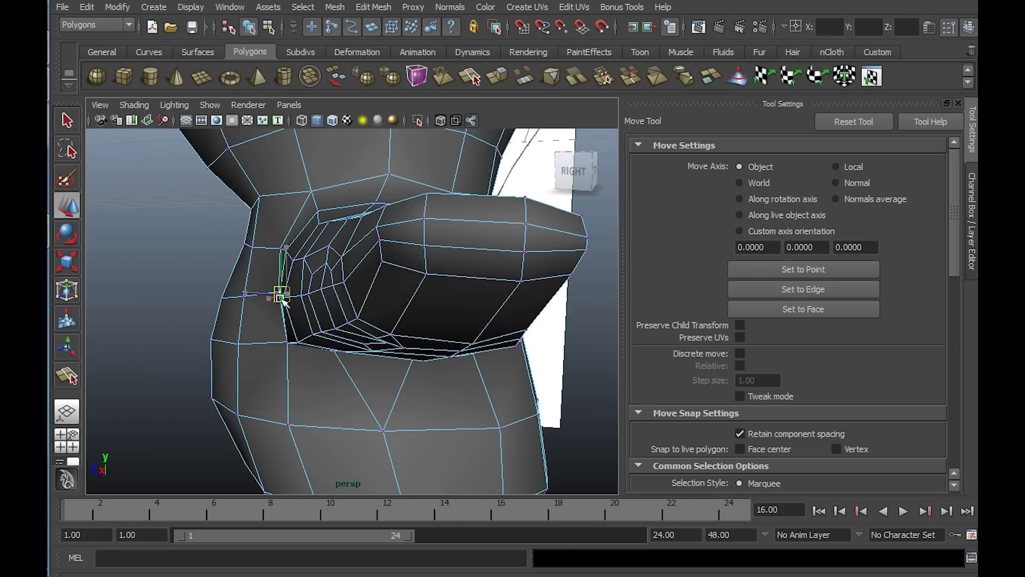
alt+drag(299, 298, 308, 322)
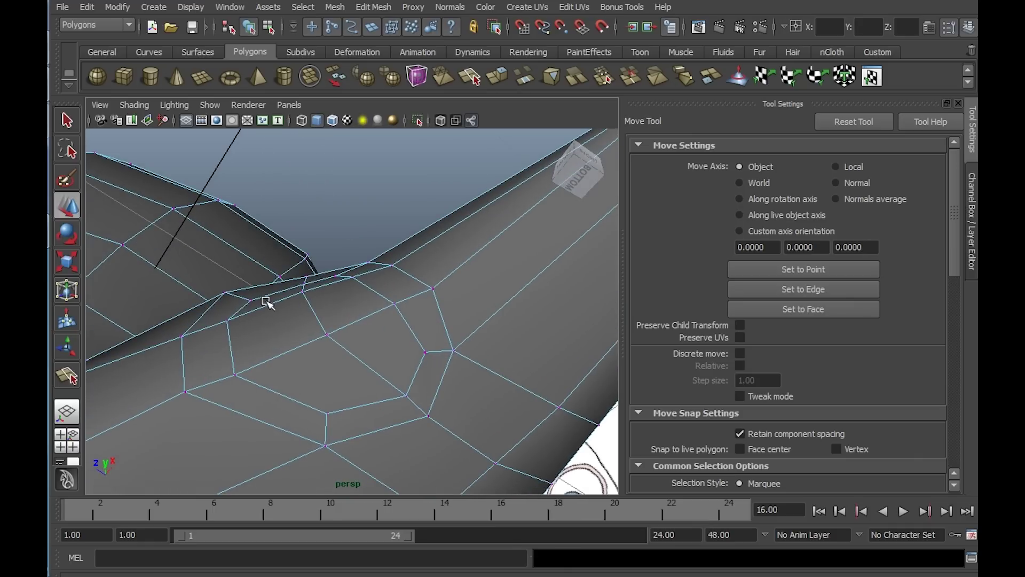
Reposition the corner vertex of the ringed patch at the arm's silhouette so it follows the curved surface
click(249, 303)
alt+drag(248, 303, 233, 282)
drag(234, 281, 234, 276)
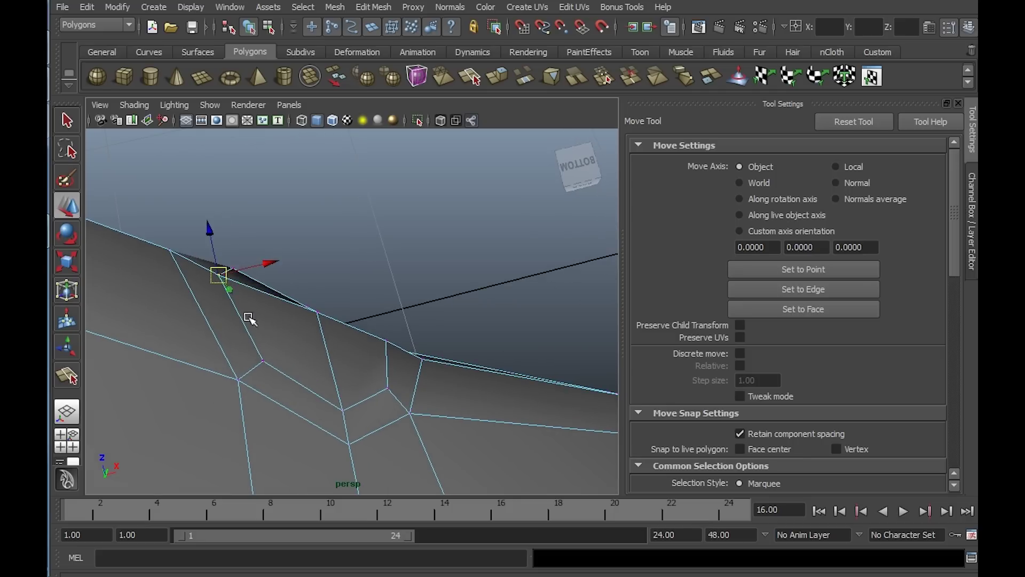
alt+drag(248, 318, 240, 268)
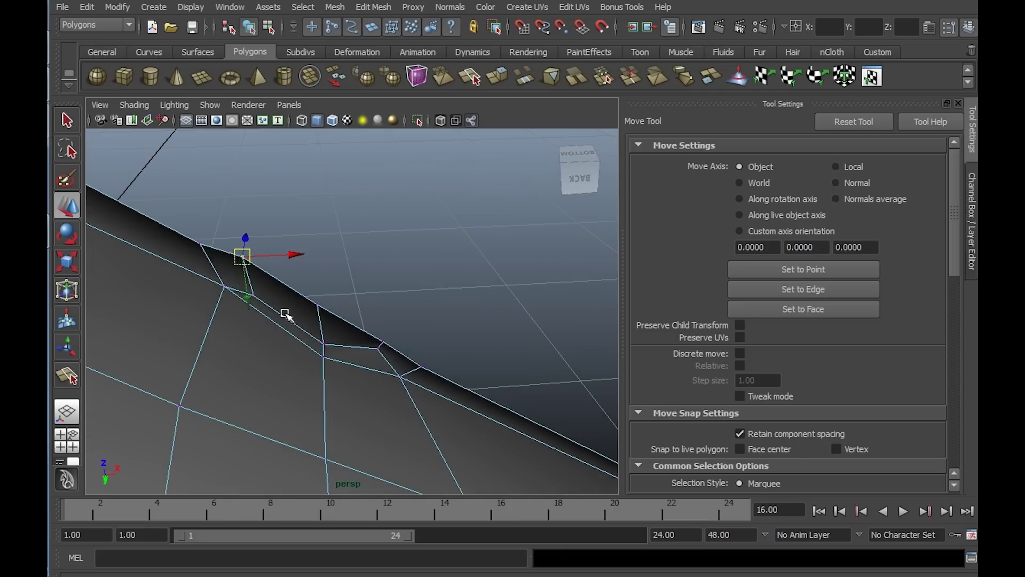
alt+drag(284, 313, 492, 387)
click(339, 314)
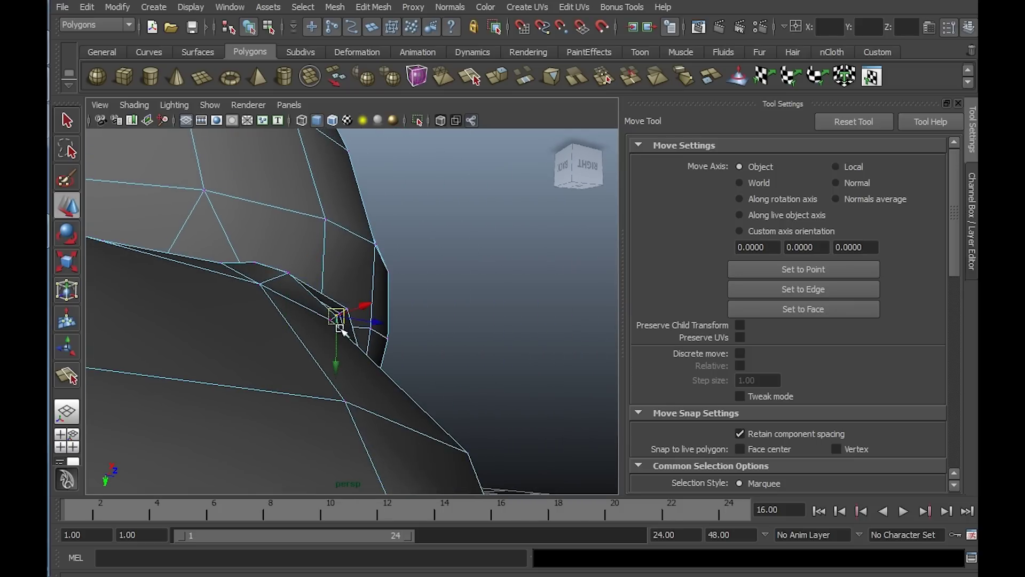
alt+drag(373, 350, 233, 277)
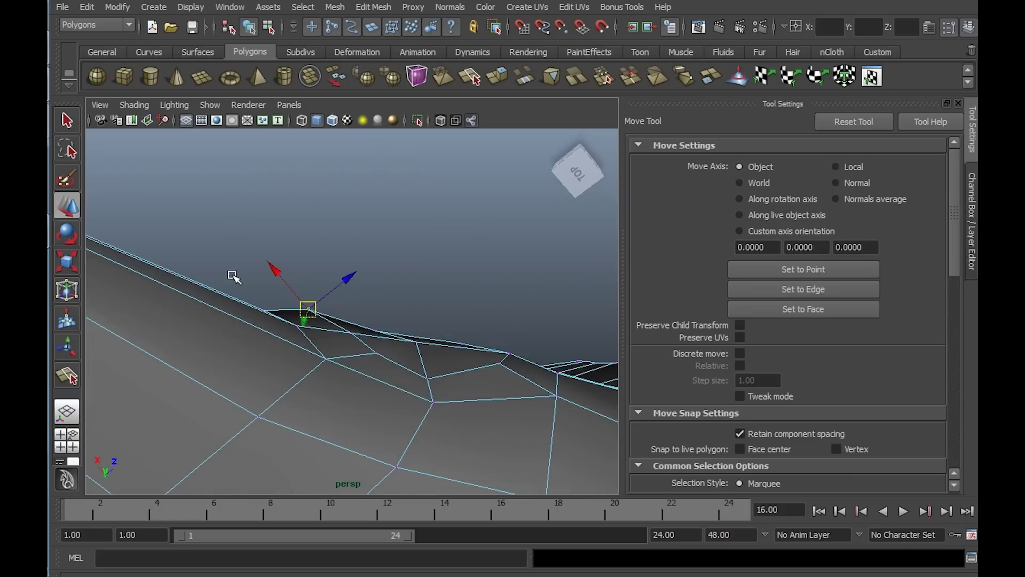
Reposition the ringed patch's vertices along the arm's silhouette to raise its upper border and smooth the curved profile
alt+drag(367, 342, 310, 361)
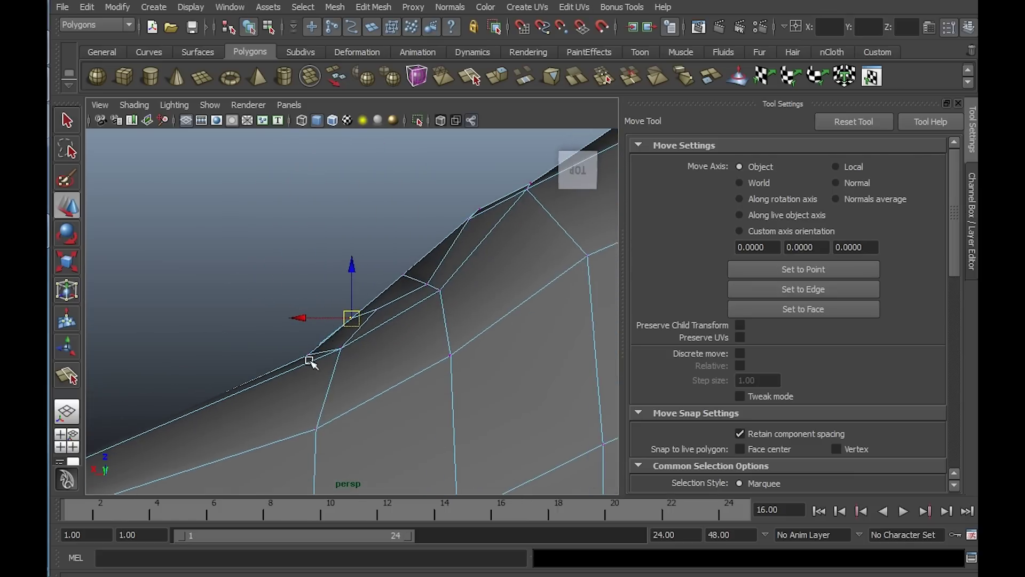
drag(360, 328, 348, 318)
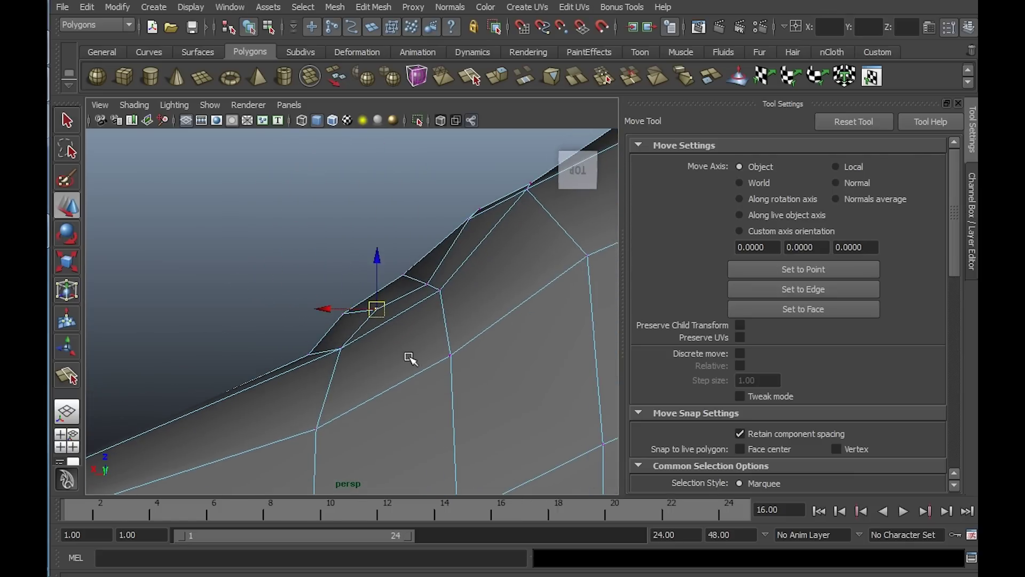
alt+drag(412, 360, 408, 327)
alt+drag(366, 257, 398, 291)
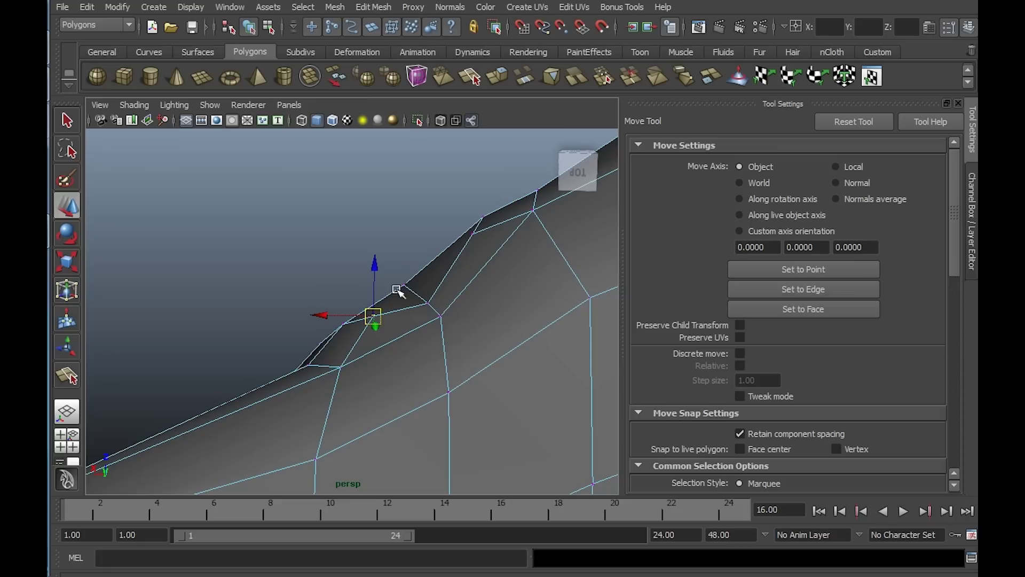
alt+drag(431, 320, 279, 254)
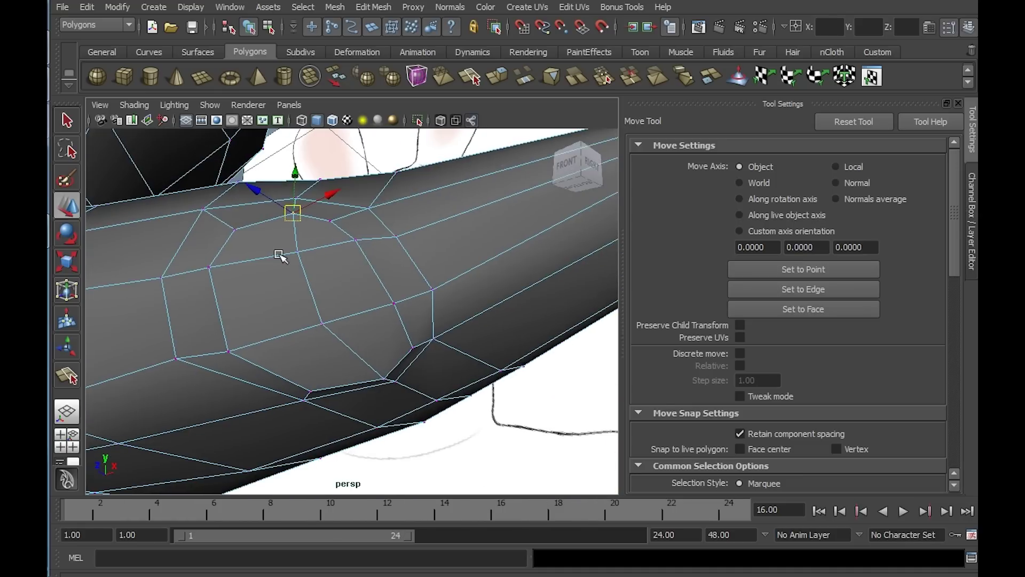
Adjust the two central vertices inside the inner ring so the patch bulges evenly with the arm's surface
middle_drag(293, 255, 303, 272)
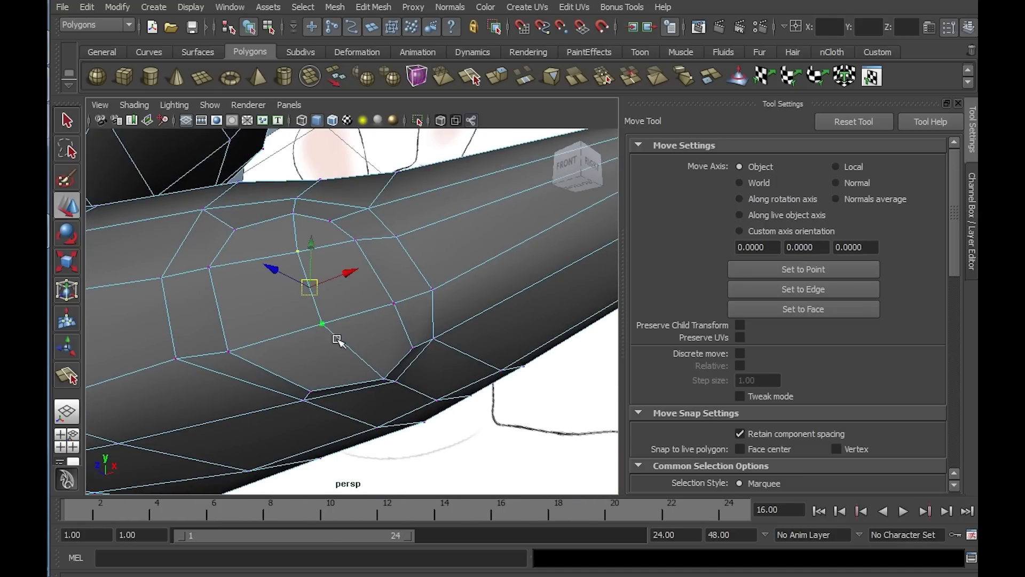
alt+drag(336, 338, 340, 250)
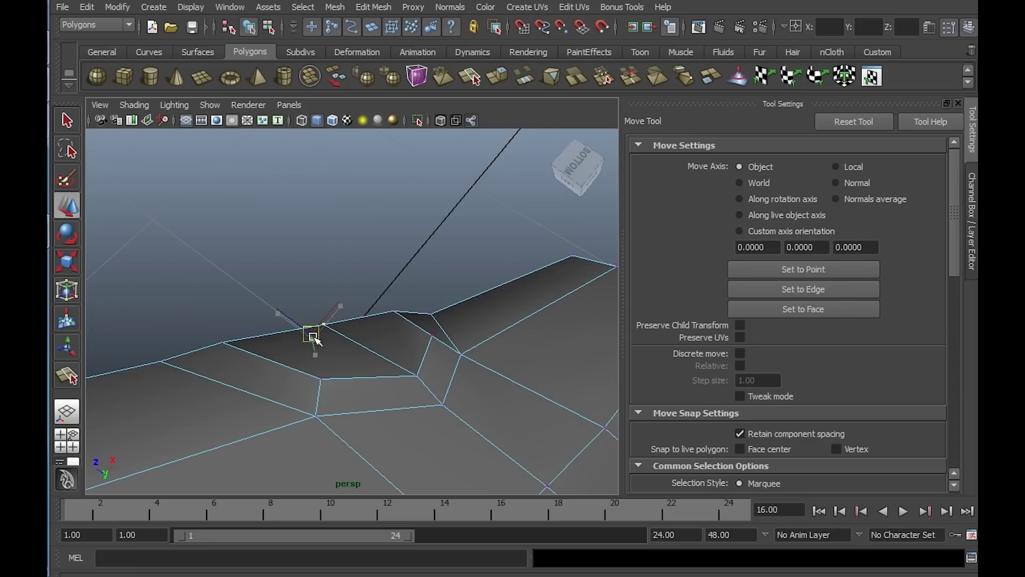
alt+drag(313, 339, 362, 320)
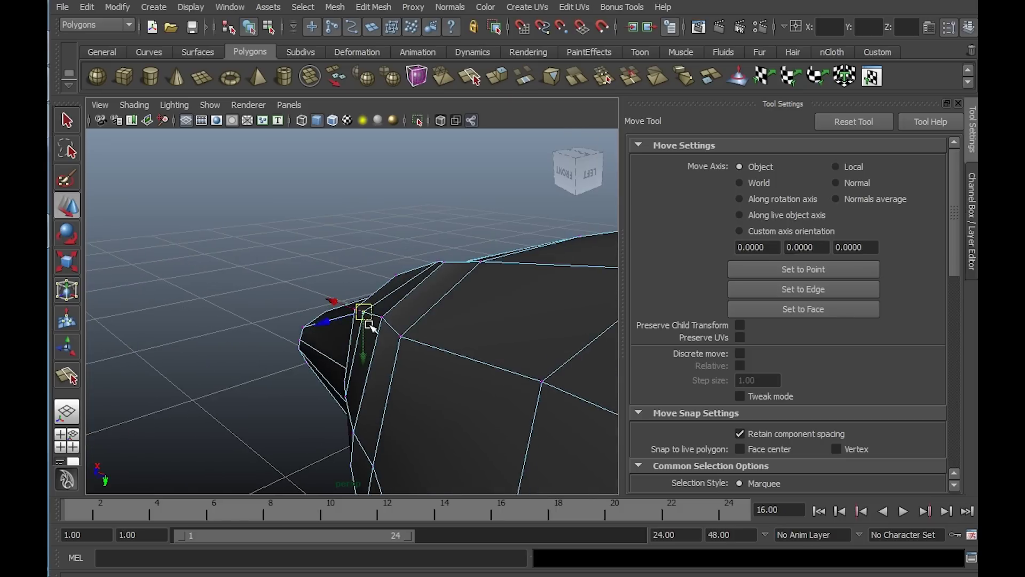
alt+drag(371, 355, 400, 412)
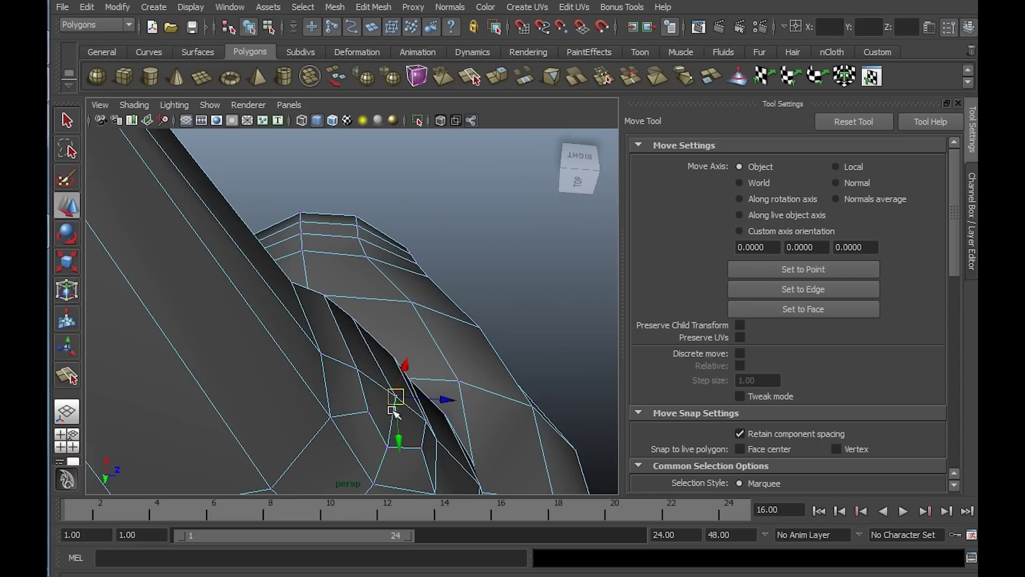
alt+drag(376, 338, 373, 382)
Select all the faces inside the inner ring of the arm patch
right_click(420, 303)
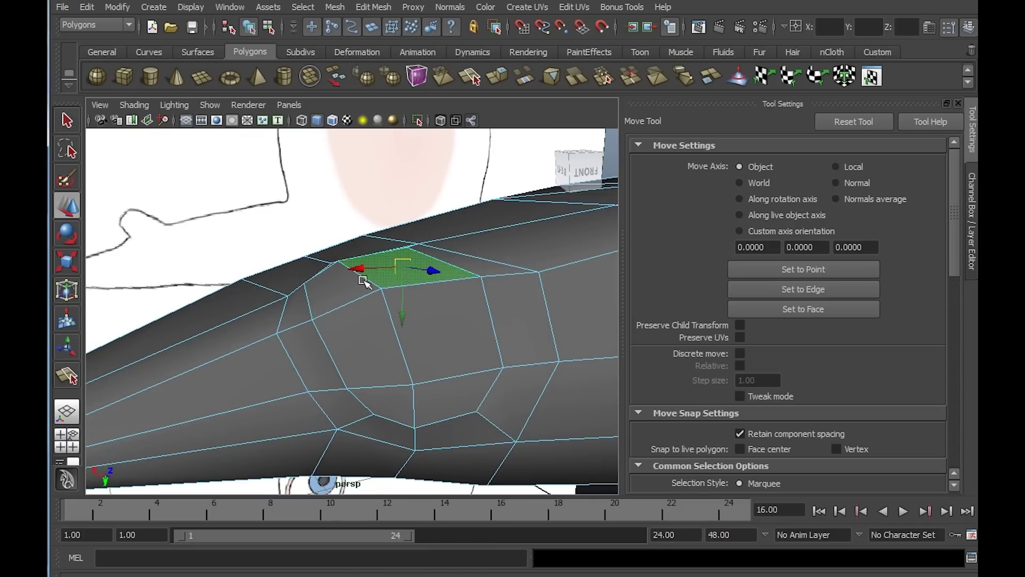
alt+drag(481, 362, 238, 222)
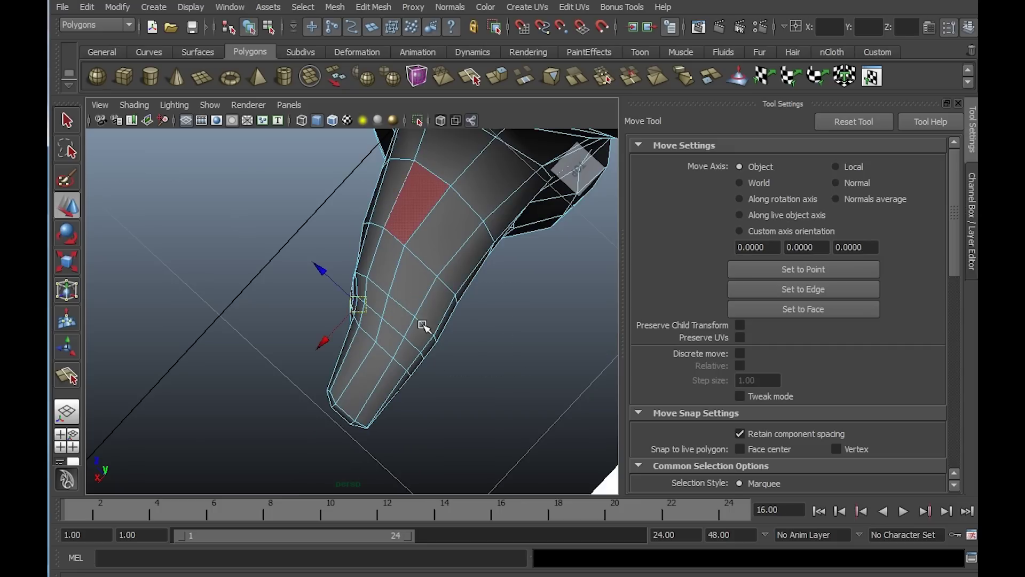
alt+drag(502, 298, 499, 247)
alt+right_drag(499, 247, 458, 389)
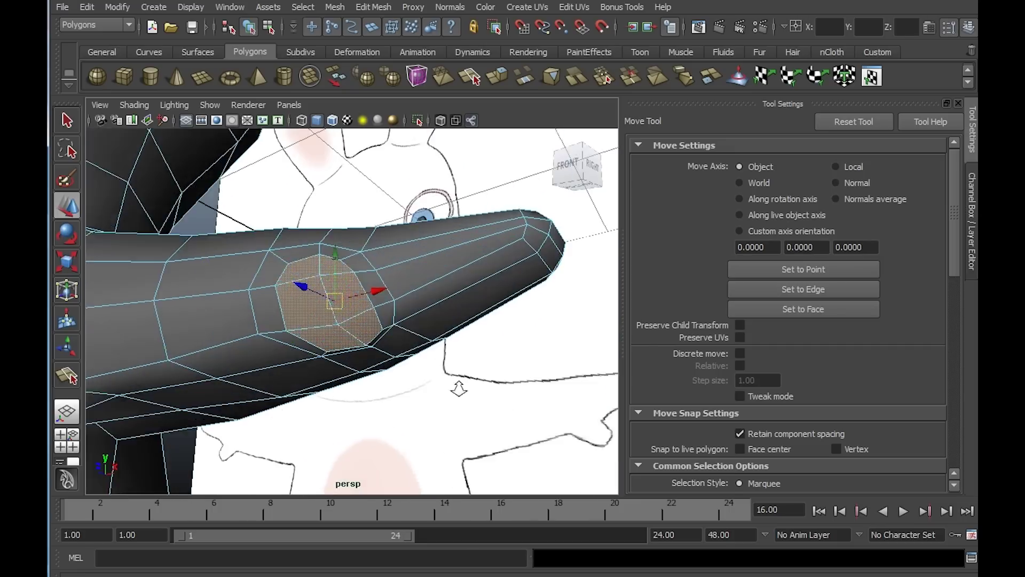
alt+drag(459, 388, 347, 342)
Extrude the selected inner faces outward from the front of the arm to form a thumb stub
shift+right_click(373, 310)
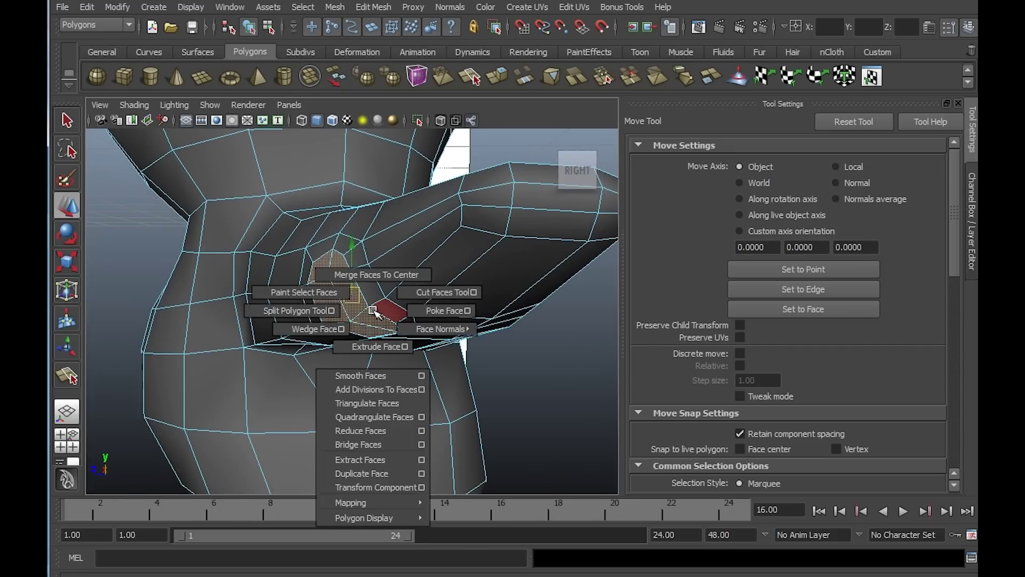
shift+right_drag(374, 310, 379, 346)
alt+drag(379, 346, 505, 336)
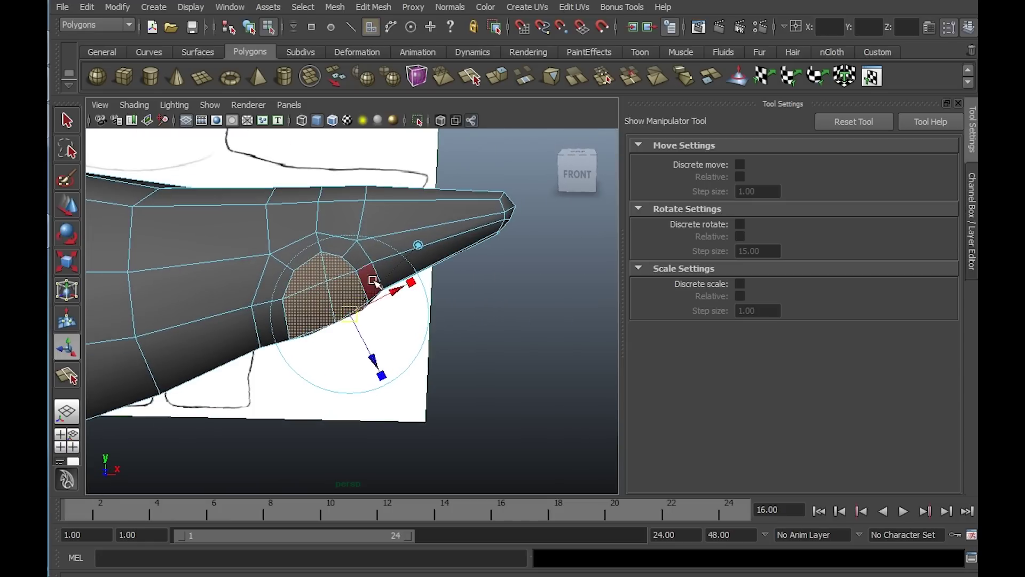
shift+right_click(343, 273)
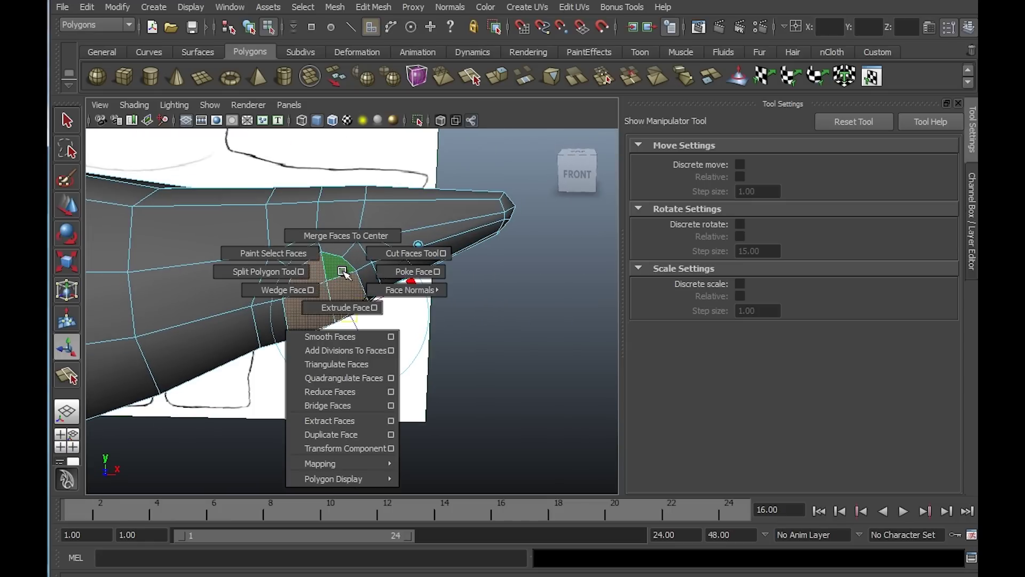
shift+right_drag(344, 273, 342, 310)
alt+drag(341, 310, 373, 258)
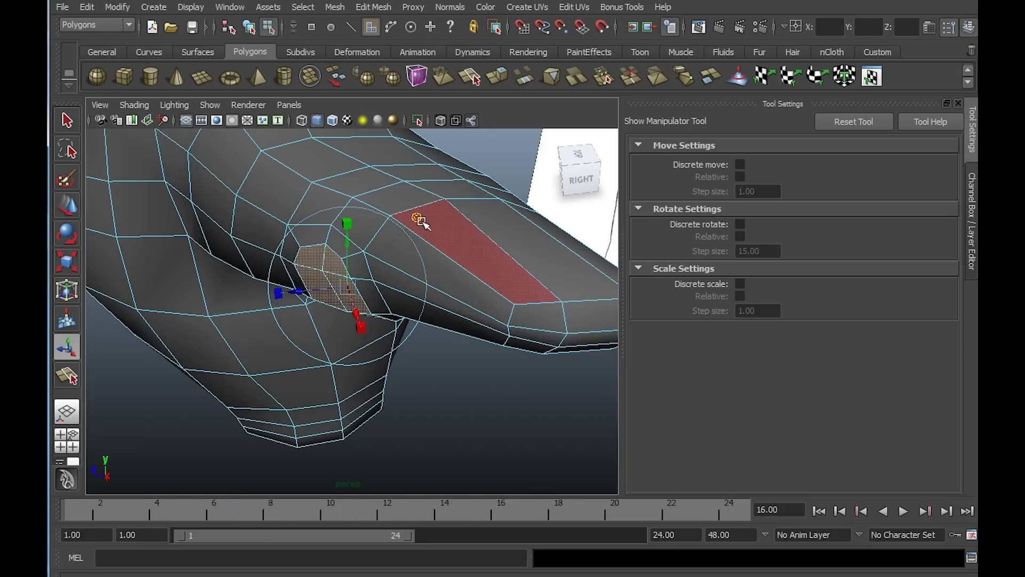
alt+drag(420, 221, 356, 312)
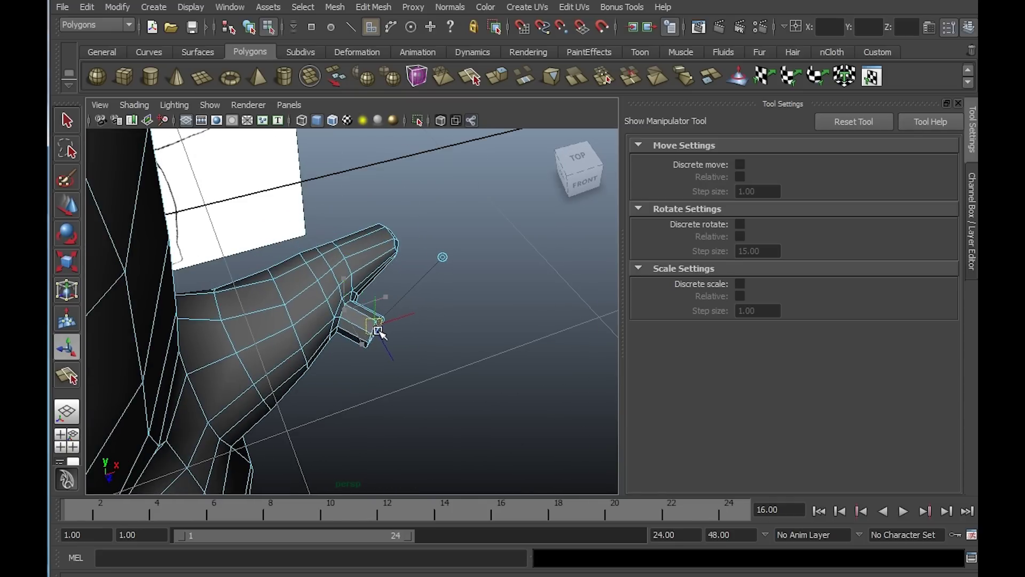
Rotate and scale down the end faces of the extruded thumb so it tapers and angles along the arm
alt+right_drag(416, 347, 482, 343)
drag(474, 329, 458, 281)
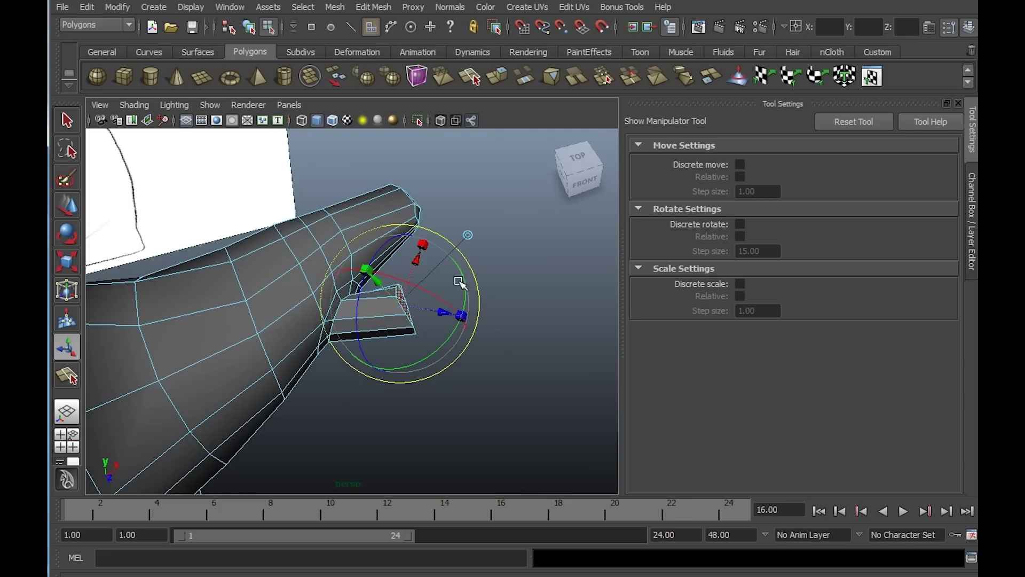
click(421, 248)
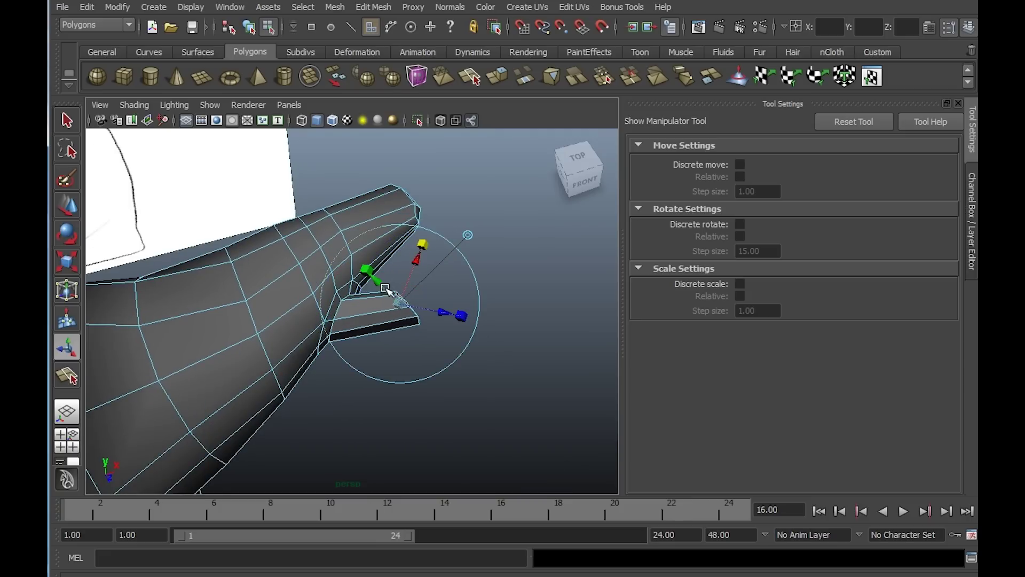
alt+drag(381, 284, 210, 254)
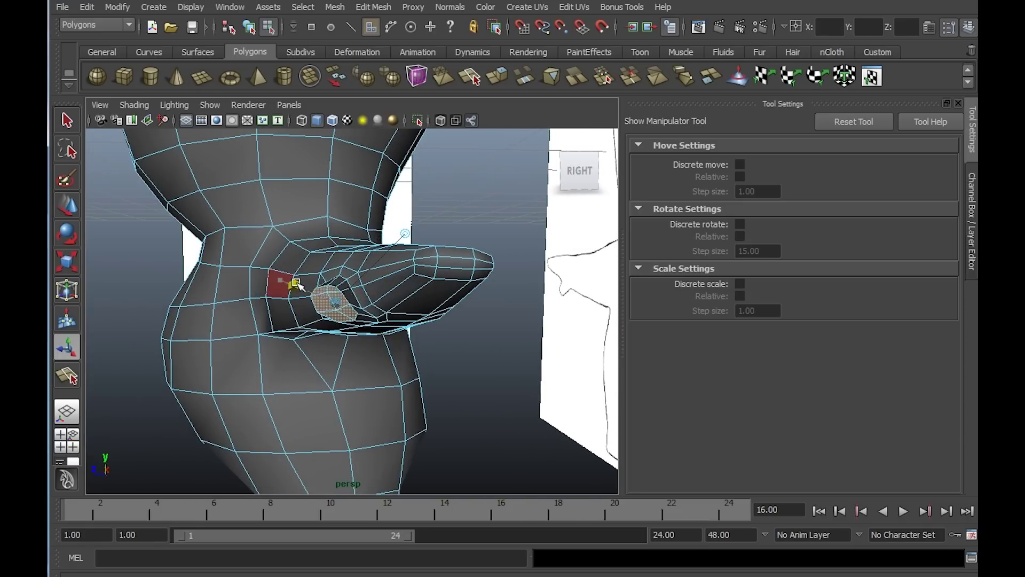
click(341, 305)
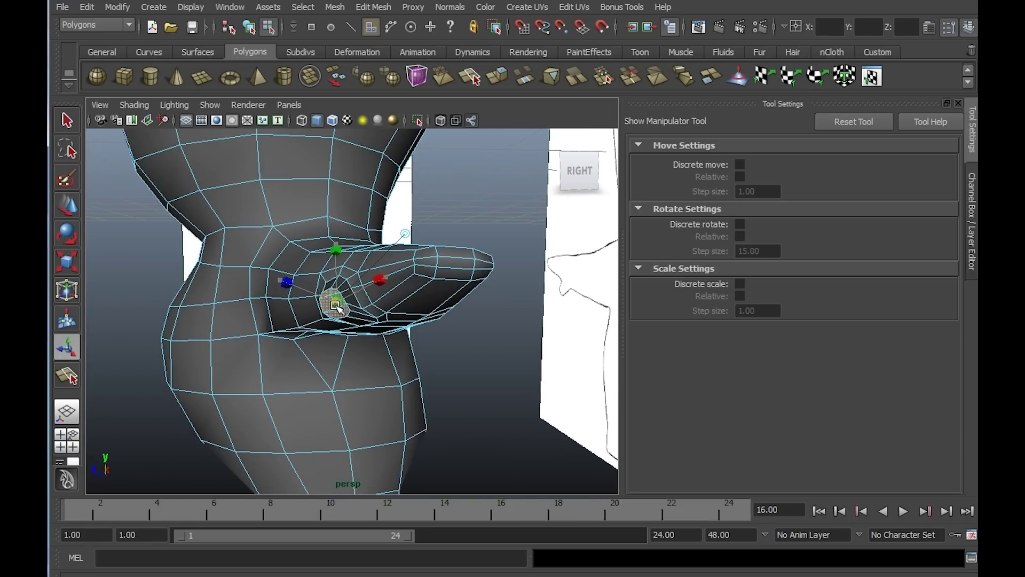
alt+drag(335, 306, 412, 344)
drag(428, 262, 446, 284)
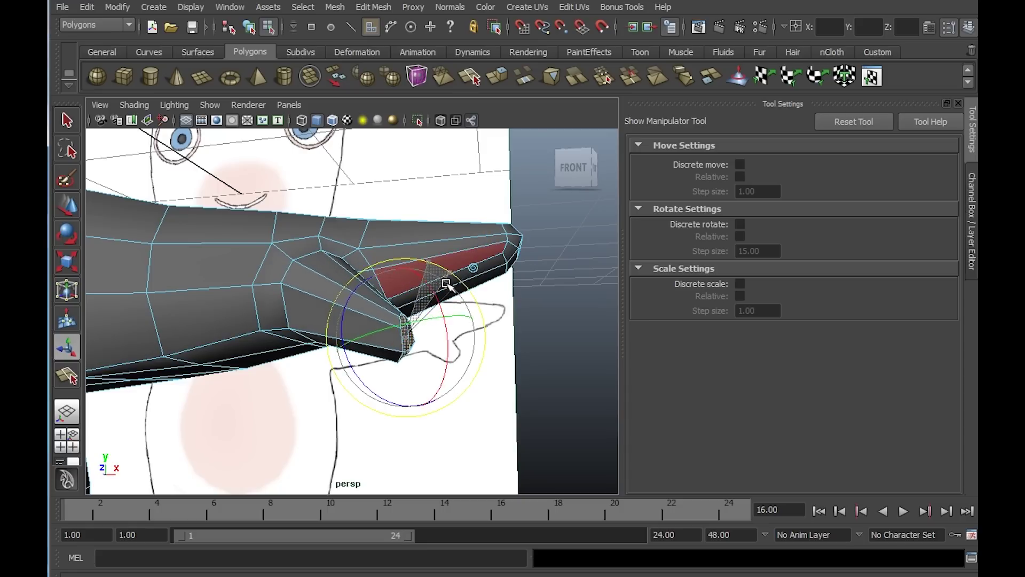
Switch to vertex editing with the Move tool and lower the upper body-side vertex on the rim of the thumb's end cap
right_drag(393, 303, 332, 300)
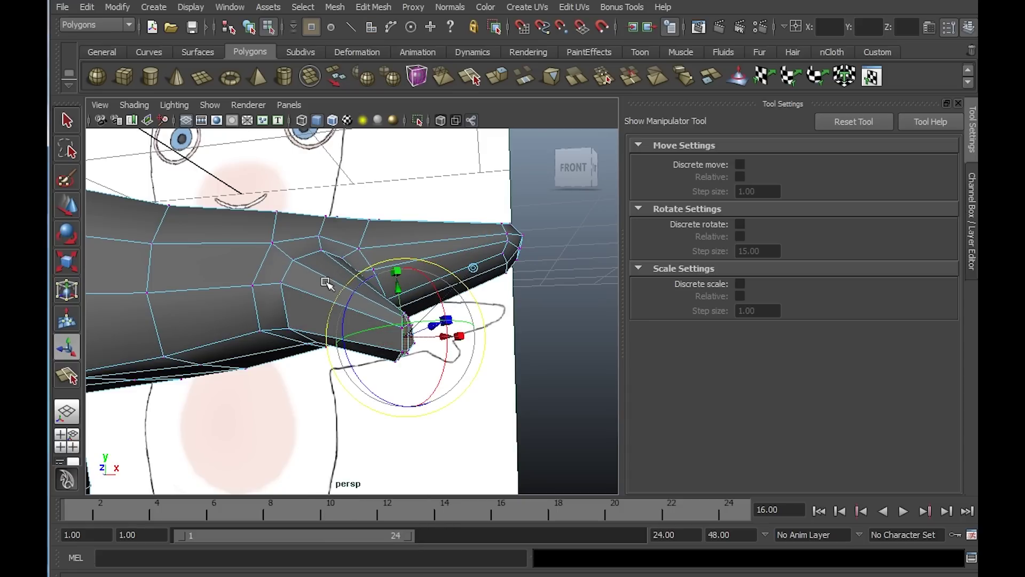
mouse_move(381, 287)
alt+mouse_down()
mouse_move(320, 295)
mouse_move(397, 282)
alt+mouse_up()
key(w)
right_drag(351, 301, 342, 335)
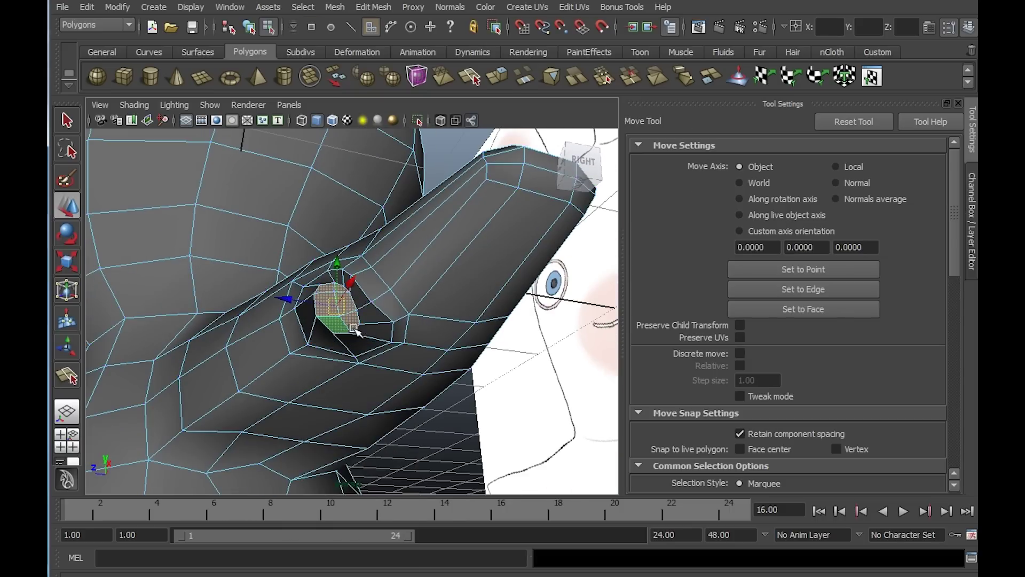
click(350, 324)
right_drag(371, 301, 313, 301)
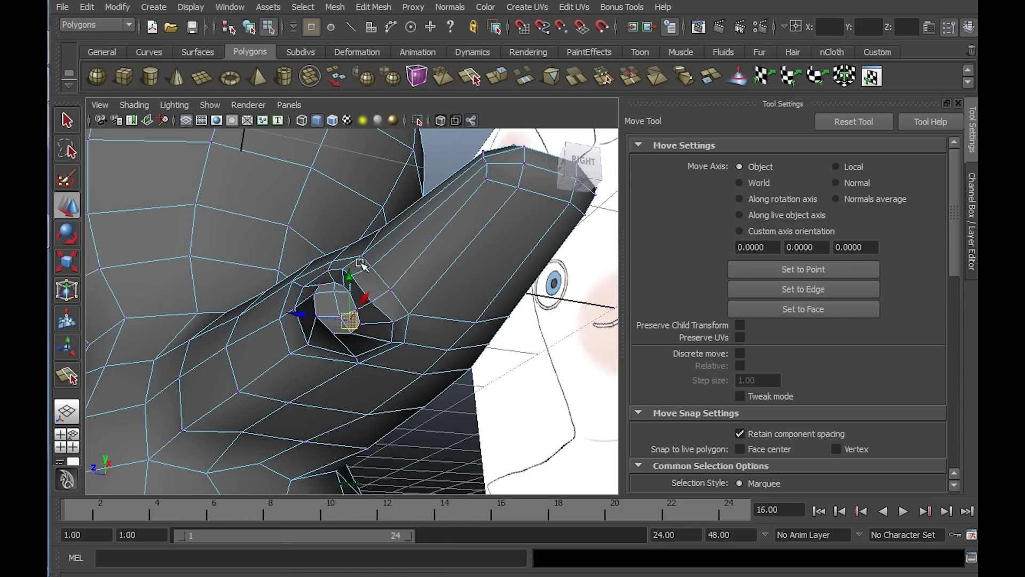
alt+drag(393, 309, 373, 339)
alt+right_drag(372, 339, 450, 417)
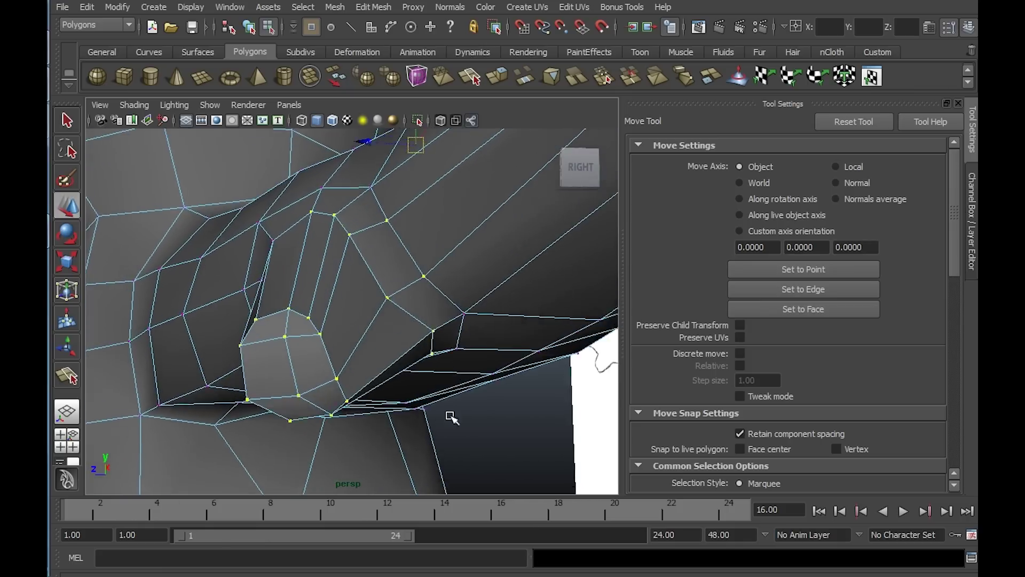
alt+drag(451, 416, 460, 318)
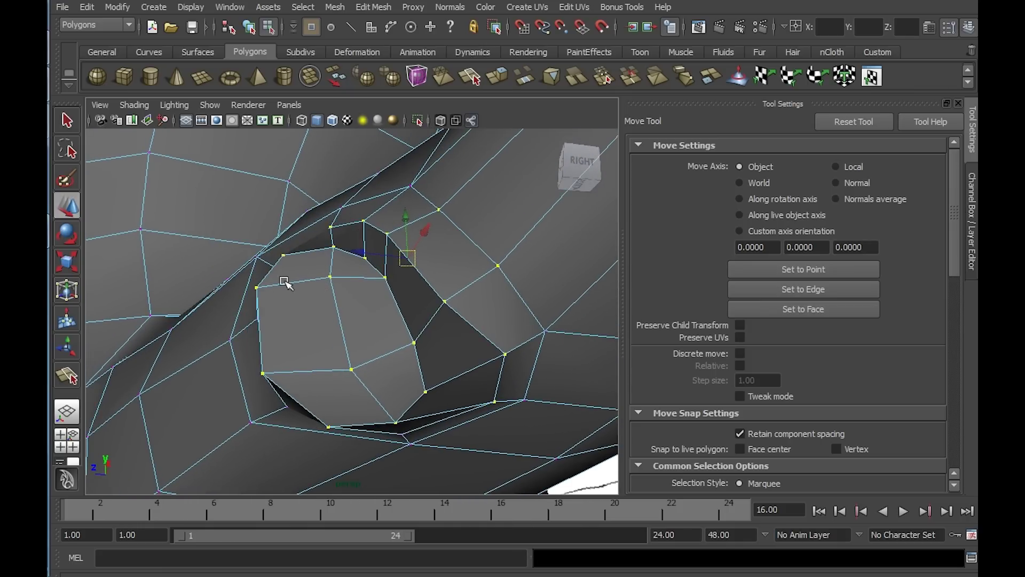
click(257, 289)
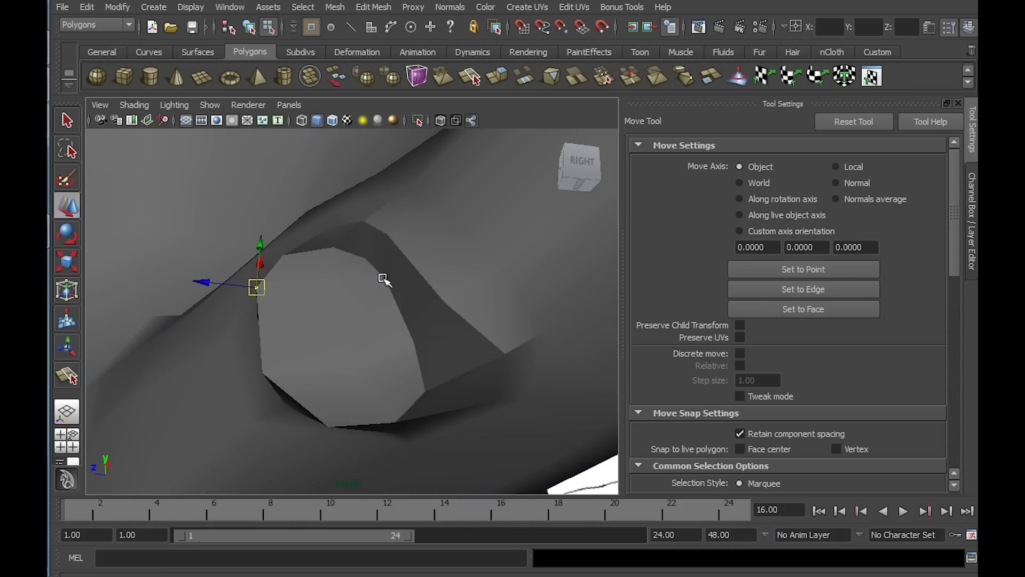
right_drag(365, 301, 276, 284)
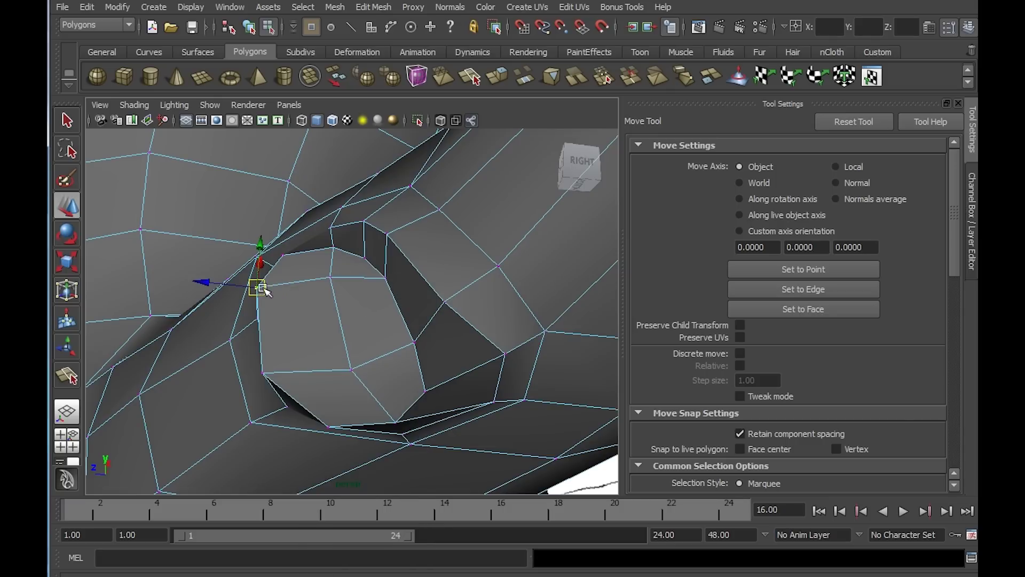
drag(258, 287, 260, 327)
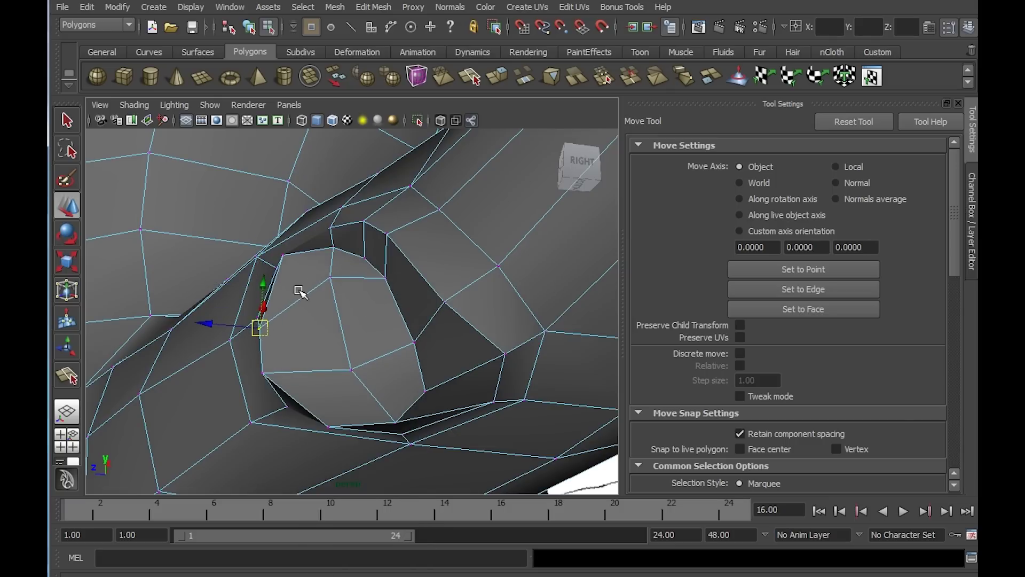
Move the end cap's interior vertices and the rim vertices on its hand-tip side to even out the face spacing
click(330, 277)
drag(331, 277, 327, 304)
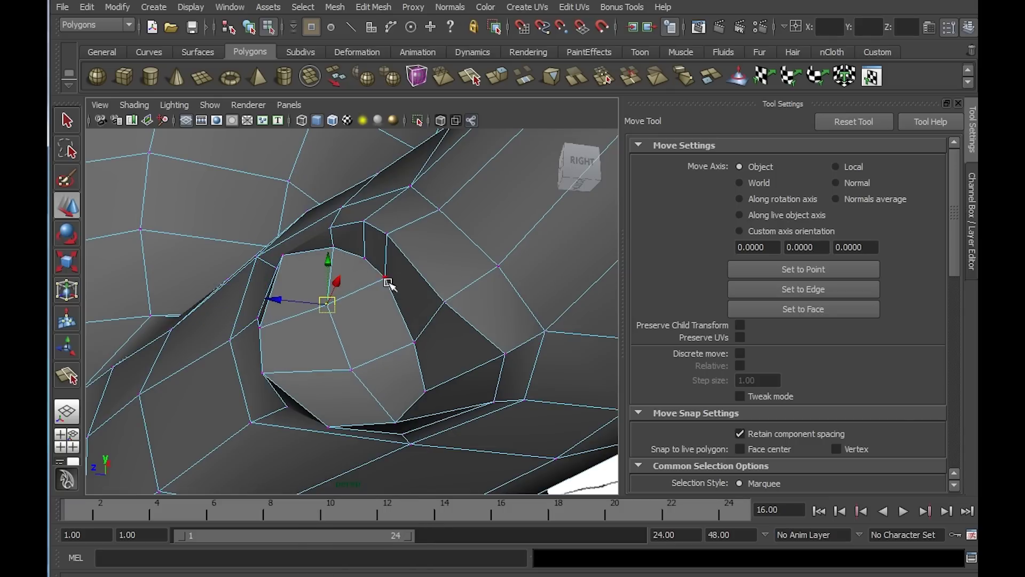
click(384, 281)
drag(384, 282, 412, 358)
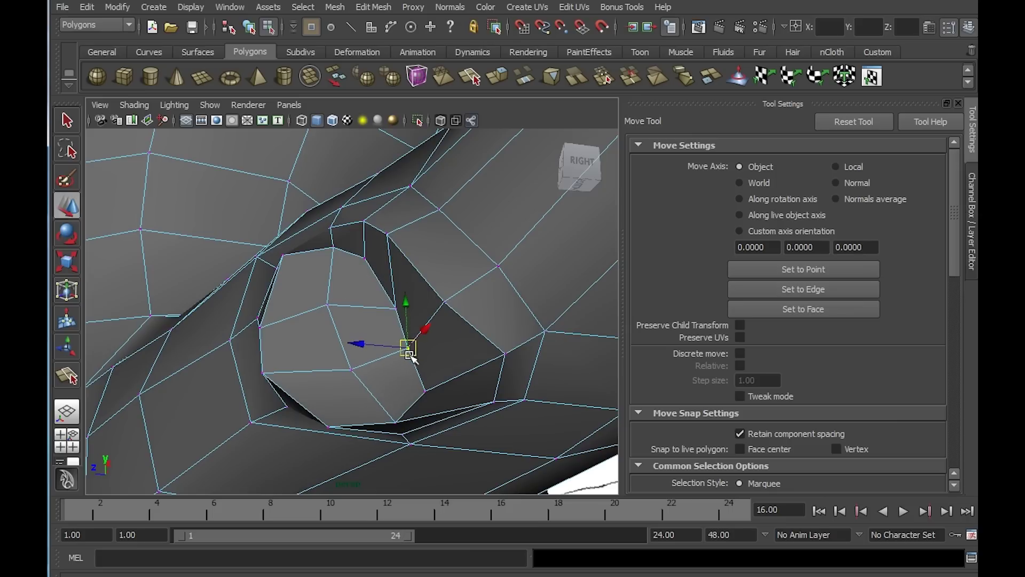
click(350, 370)
drag(350, 370, 339, 370)
alt+middle_drag(346, 370, 347, 329)
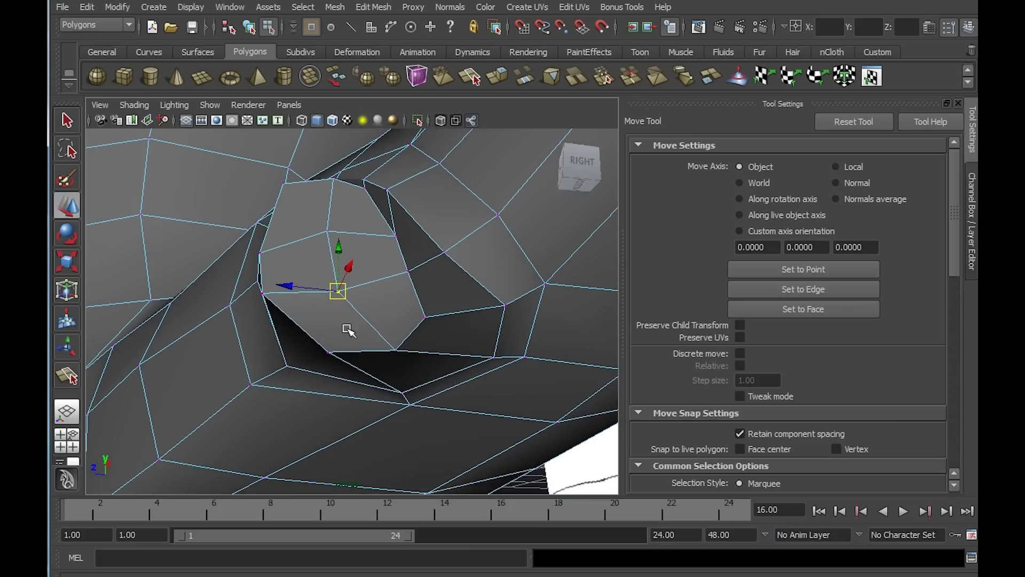
Move the three lower rim vertices of the thumb's end cap toward the body to round its outline
click(327, 351)
drag(326, 351, 301, 336)
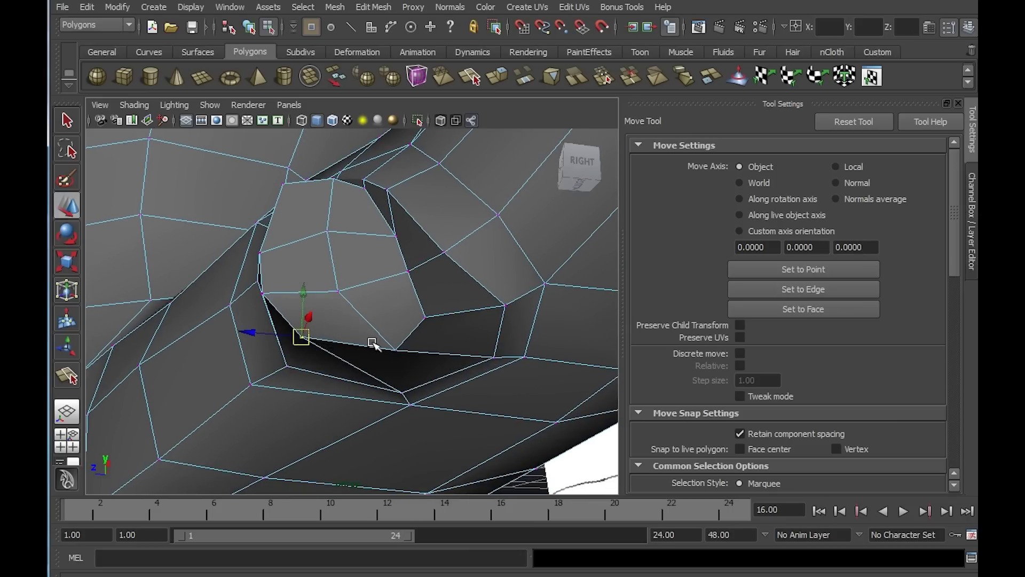
click(396, 351)
drag(395, 351, 355, 343)
click(425, 317)
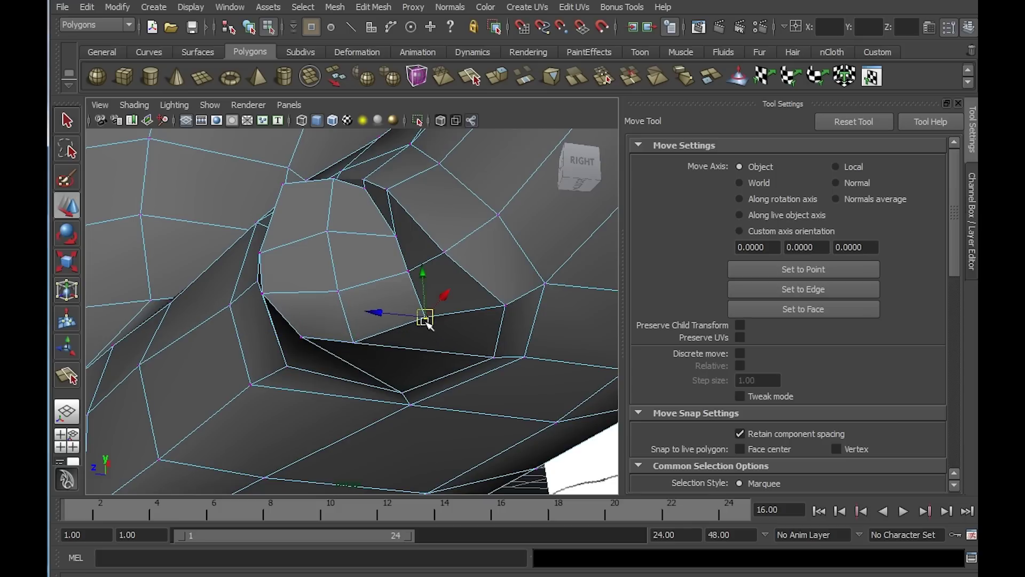
drag(425, 317, 397, 326)
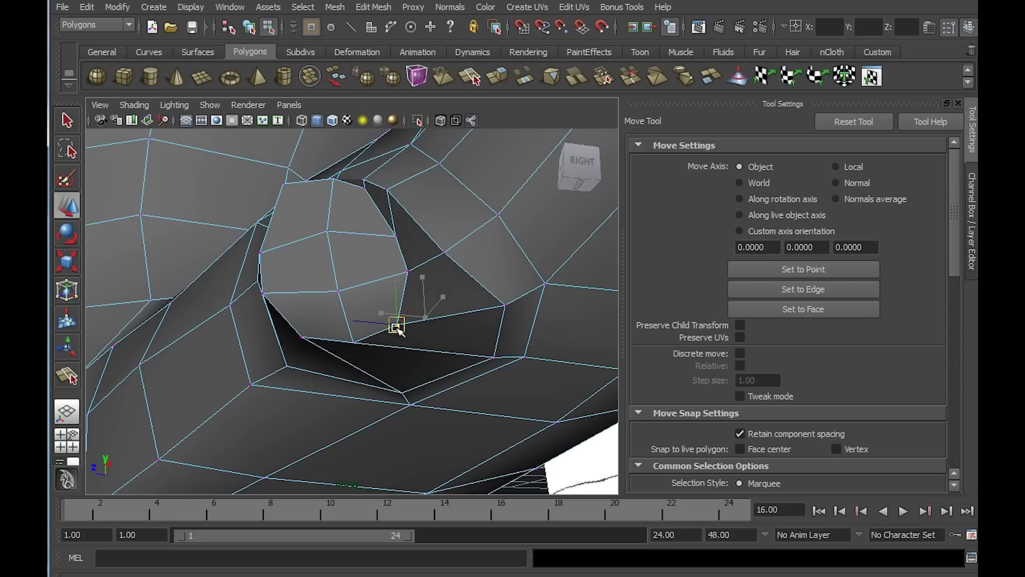
Move the upper rim vertices of the thumb's end cap toward the body, lowering the corner vertex to round the outline
click(366, 190)
drag(366, 190, 323, 190)
click(333, 178)
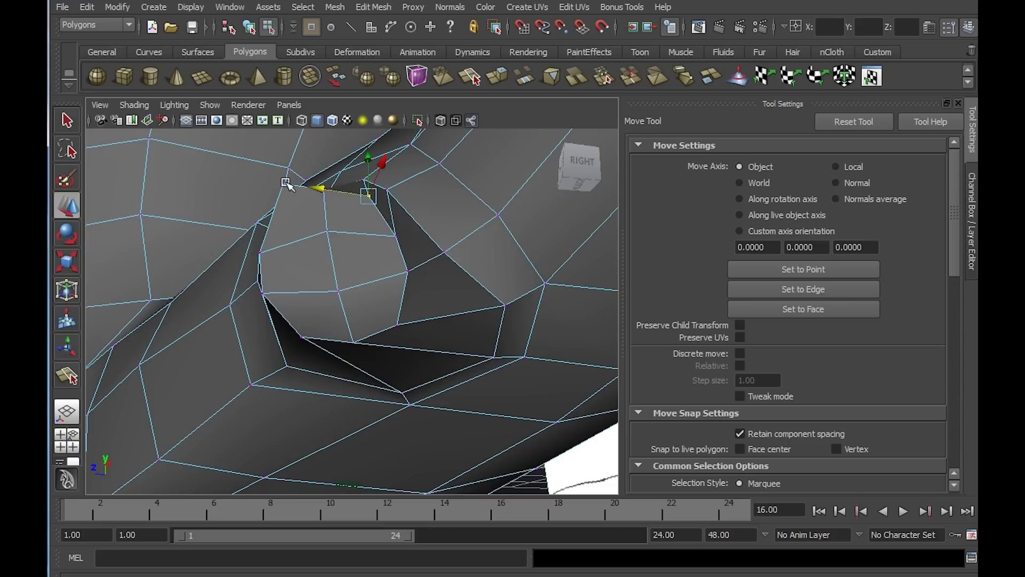
click(280, 182)
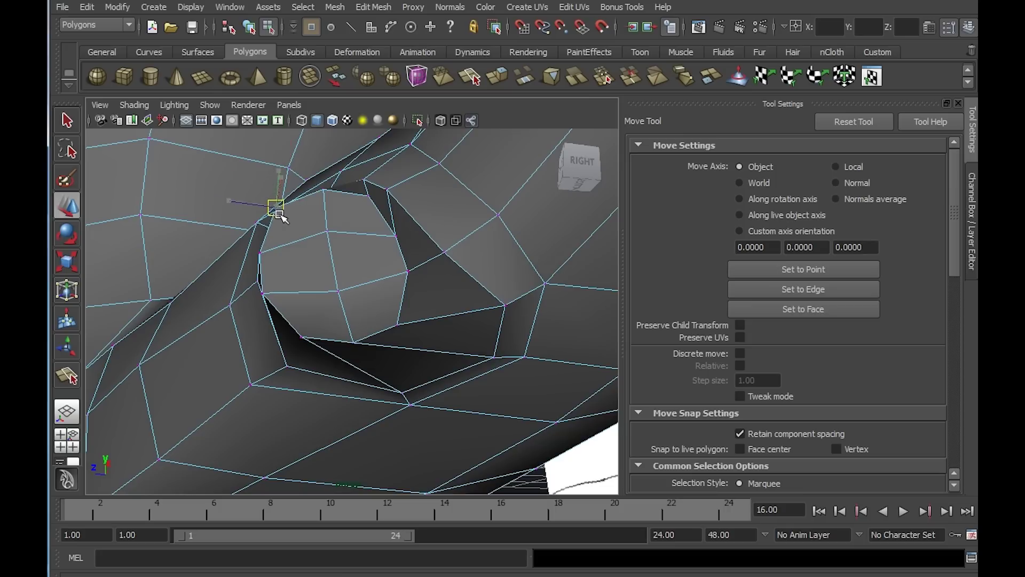
Reposition a corner vertex on the thumb's end-cap rim and push the cap's interior vertices outward
alt+drag(344, 223, 490, 250)
click(505, 319)
drag(507, 321, 467, 237)
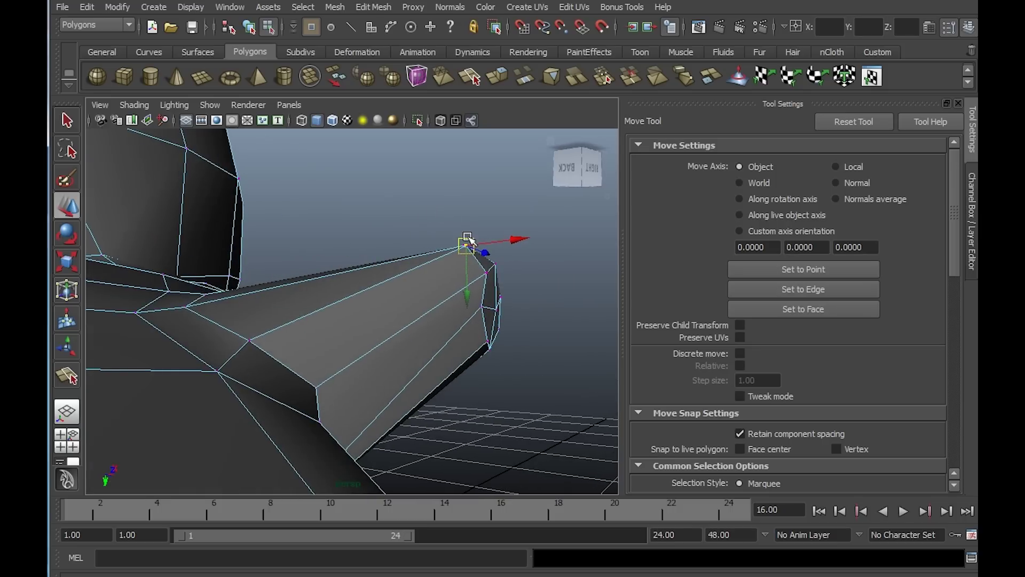
click(482, 310)
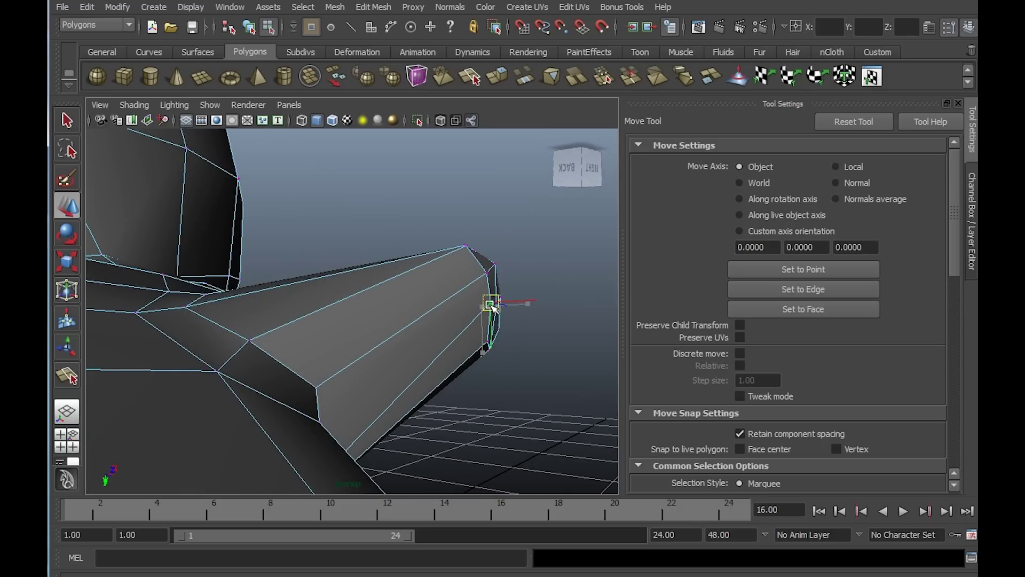
Adjust the end cap's remaining rim vertices along the thumb's length to even out the tip's profile
alt+drag(469, 368, 422, 363)
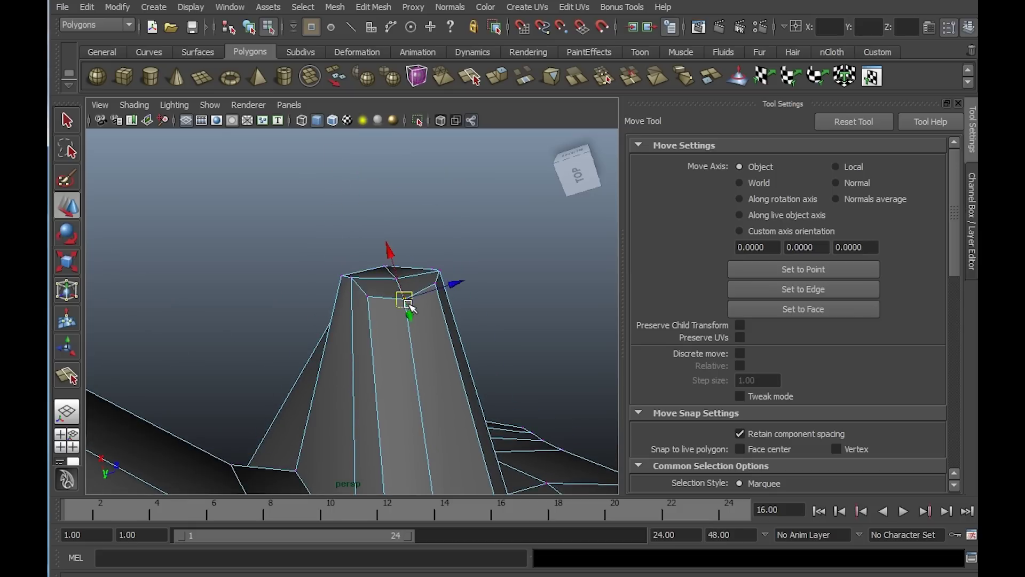
alt+drag(404, 293, 358, 262)
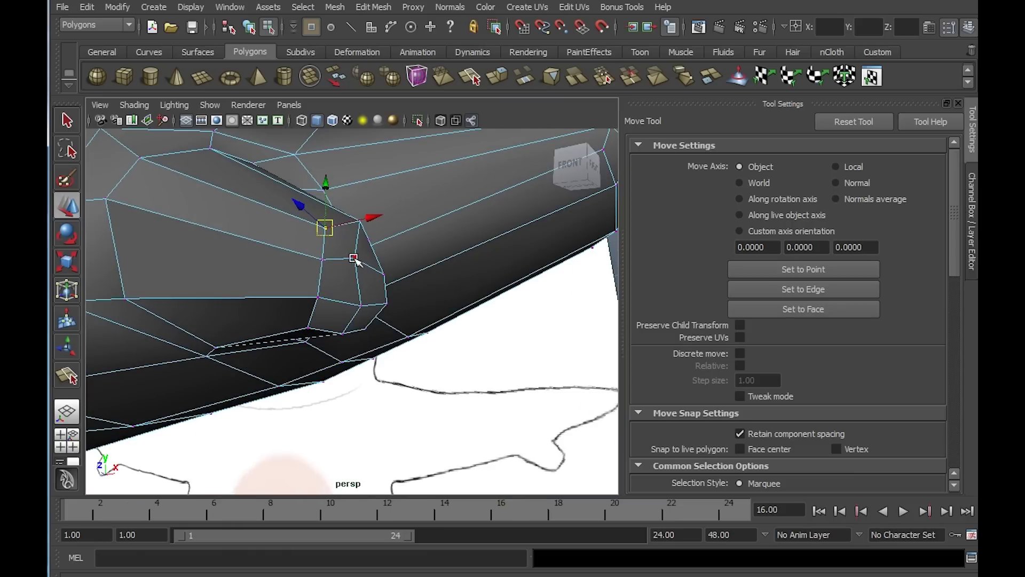
alt+drag(438, 299, 454, 292)
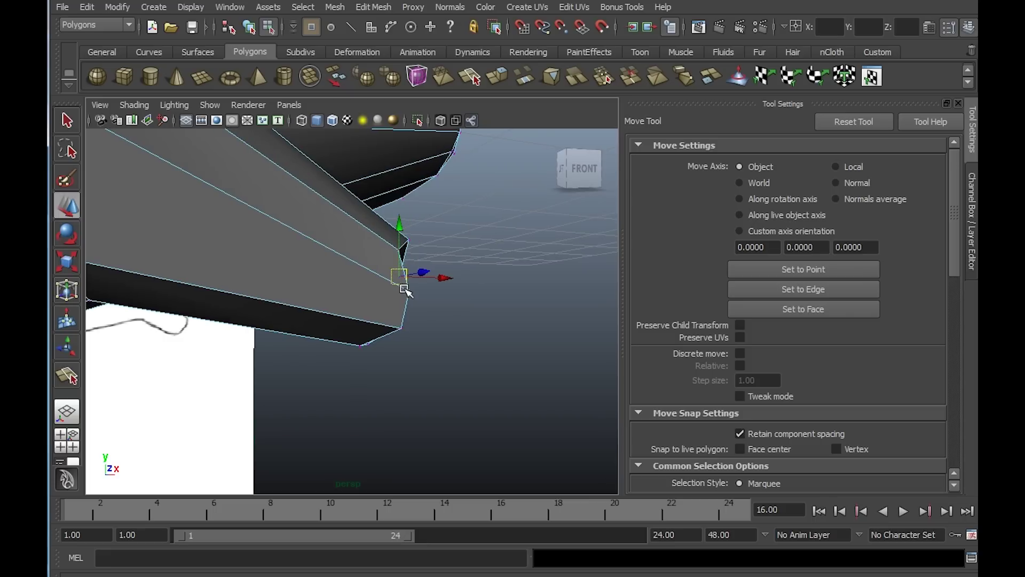
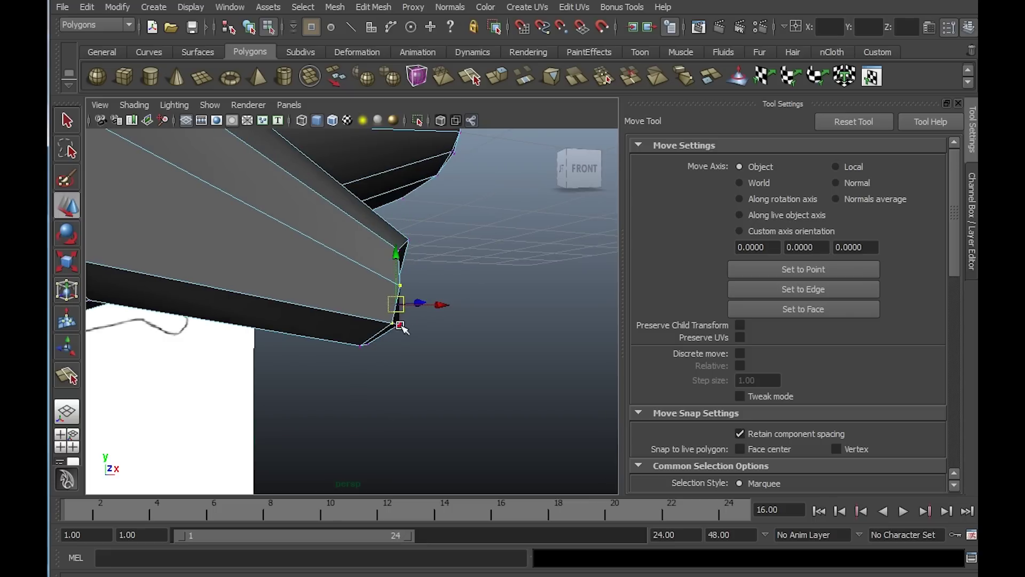
click(413, 279)
alt+drag(413, 279, 367, 341)
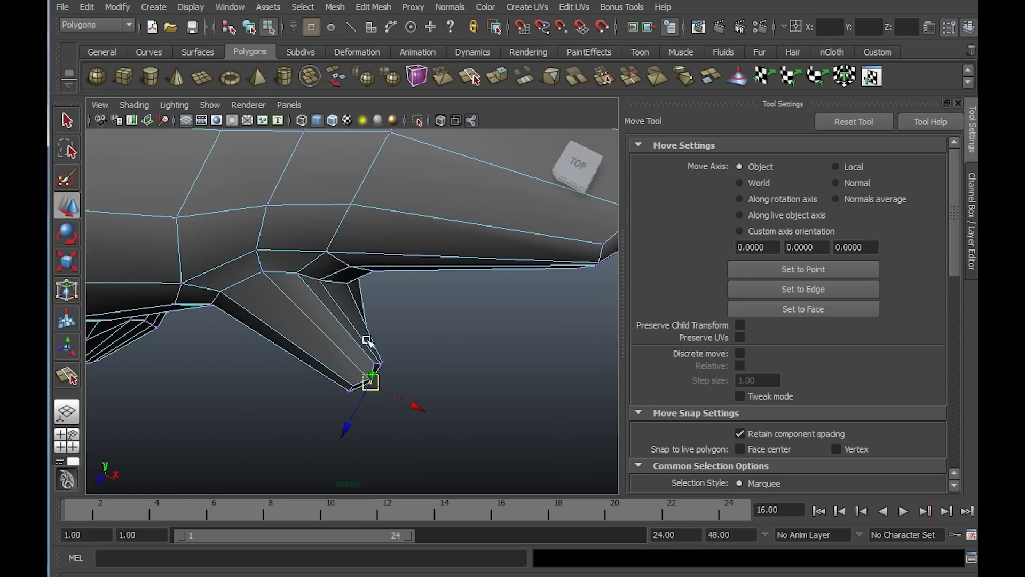
Insert two edge loops around the thumb between its base and tip, and save the scene
alt+middle_drag(368, 340, 440, 251)
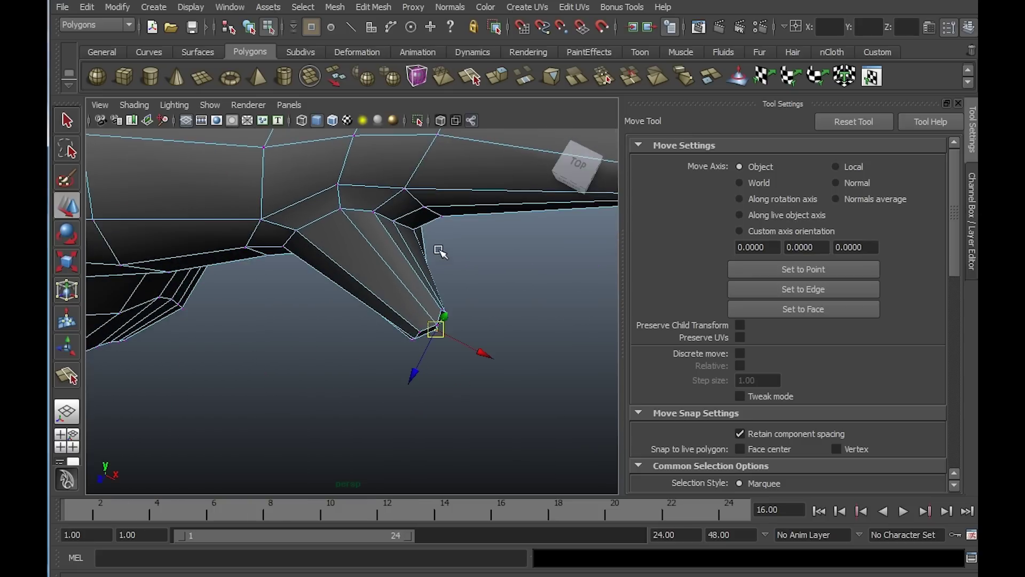
click(373, 6)
click(411, 124)
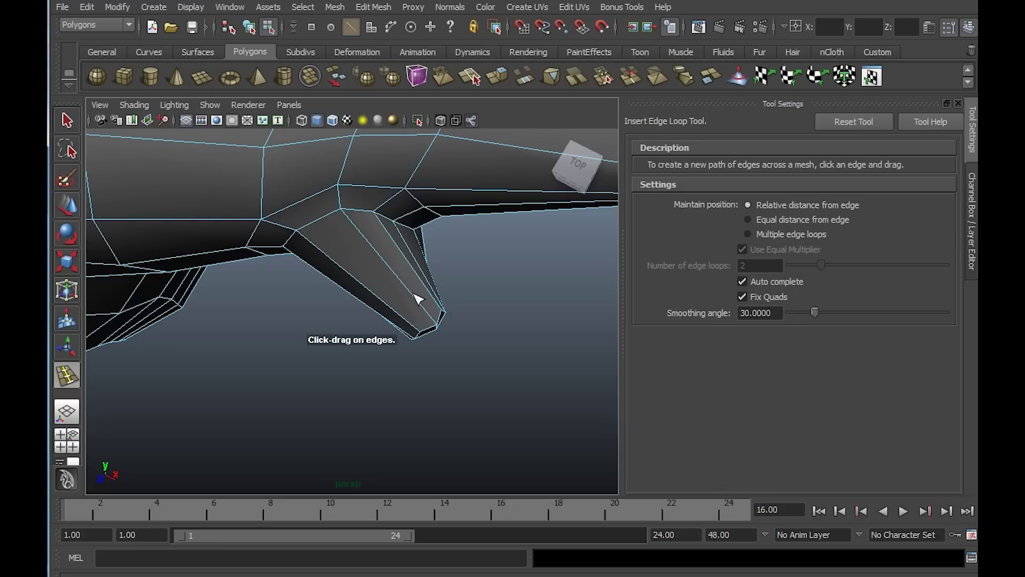
drag(418, 299, 208, 141)
click(376, 260)
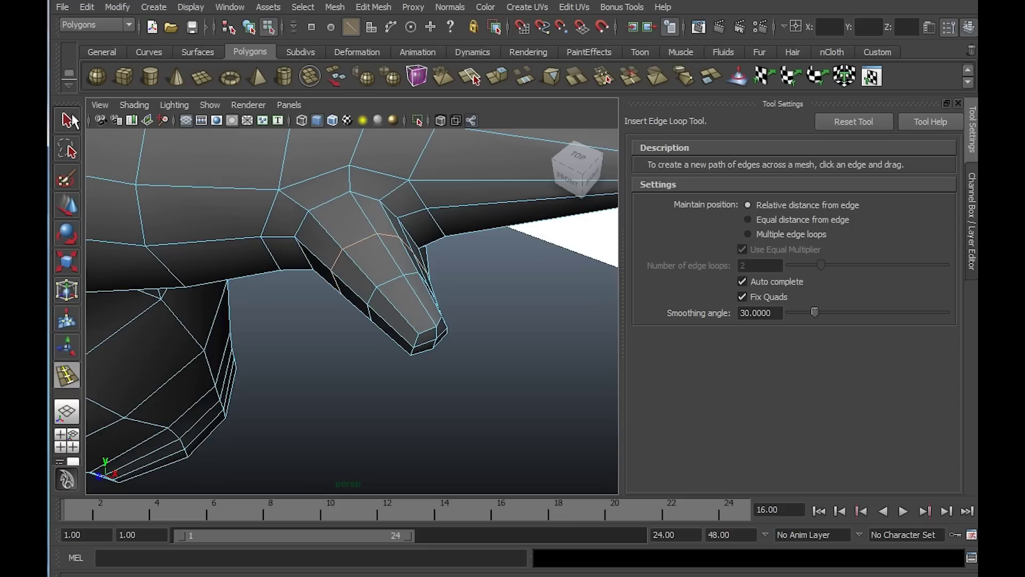
click(67, 120)
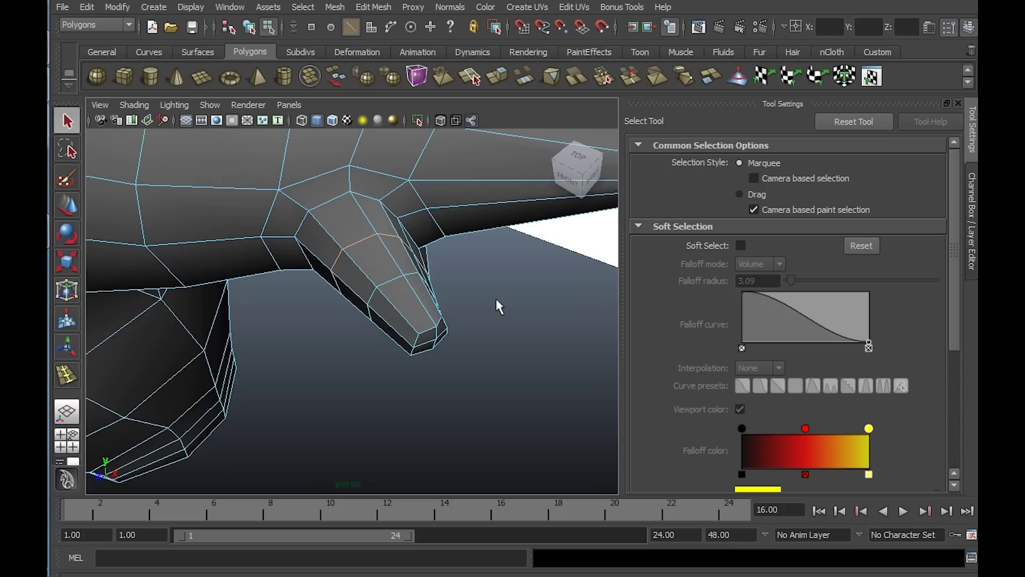
key(ctrl+s)
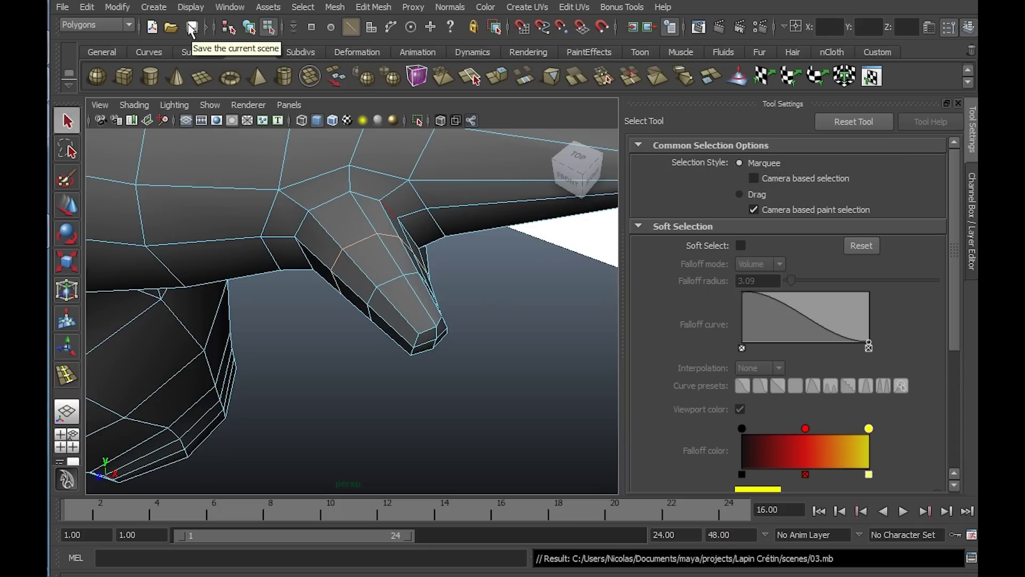
Select the edge loop nearer the thumb's base and move it outward to give the thumb a bend
key(F8)
right_drag(362, 242, 366, 208)
double_click(360, 240)
alt+drag(446, 243, 487, 258)
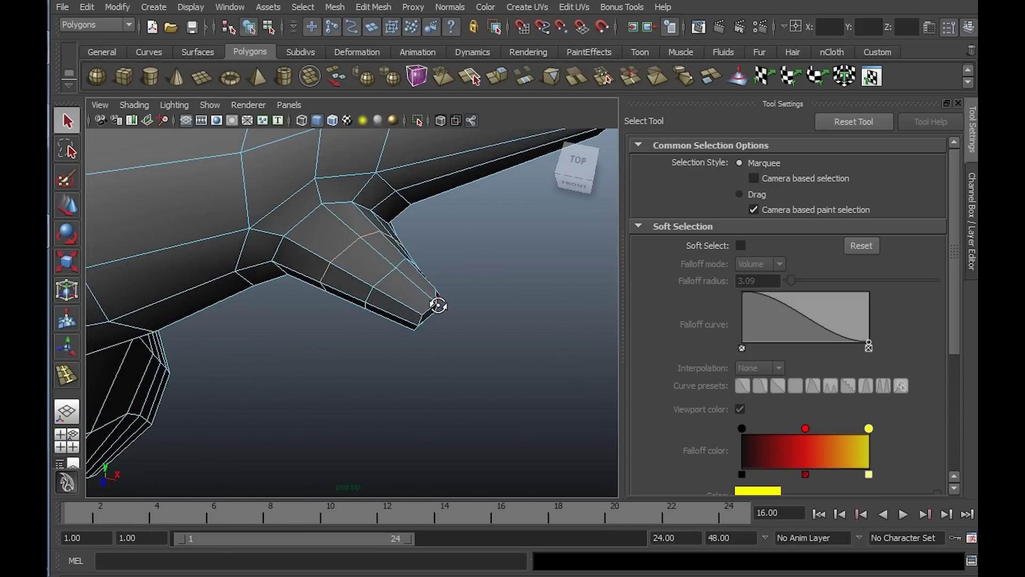
alt+drag(438, 304, 372, 271)
key(w)
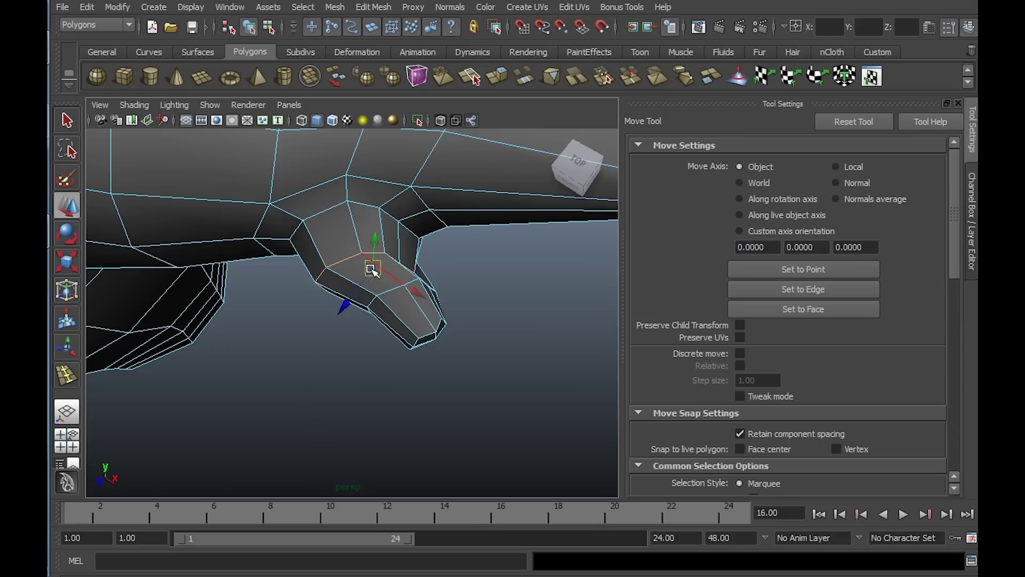
Move the edge loop nearer the thumb's tip and rotate it to follow the bend
click(392, 292)
click(398, 300)
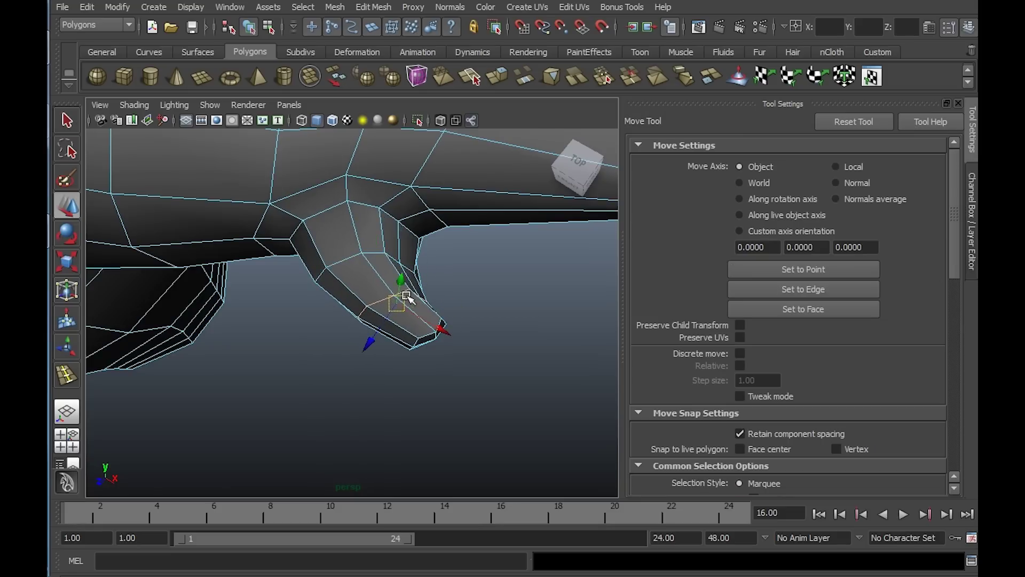
key(e)
drag(470, 273, 457, 248)
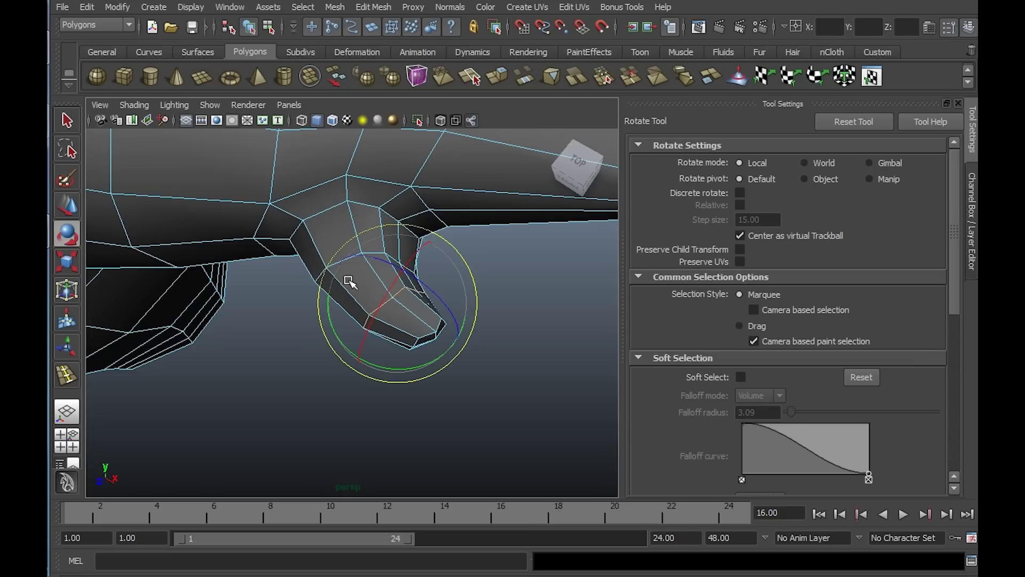
Reselect the edge loop nearer the thumb's base and rotate it to align with the thumb's curve
double_click(320, 273)
key(w)
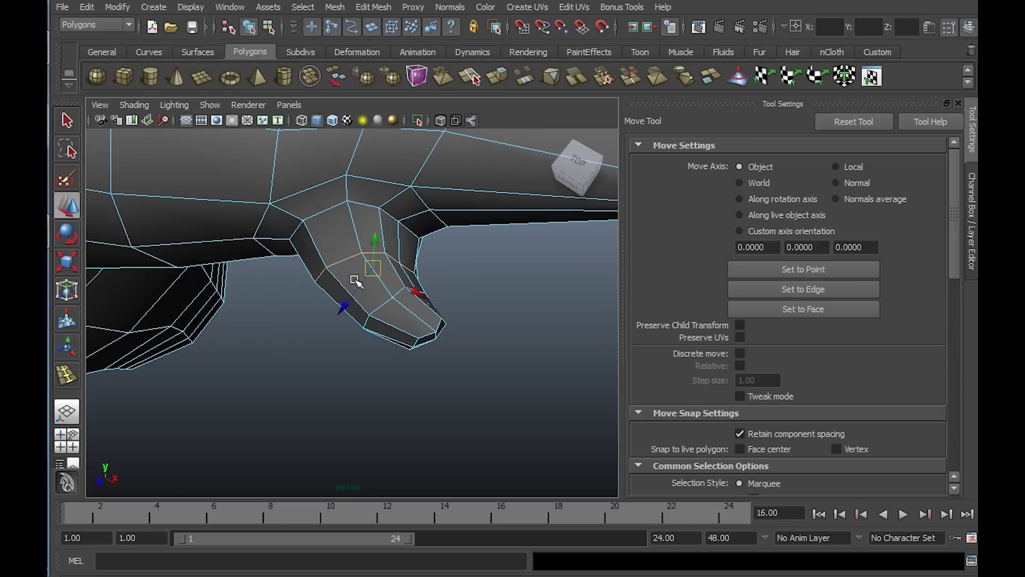
key(e)
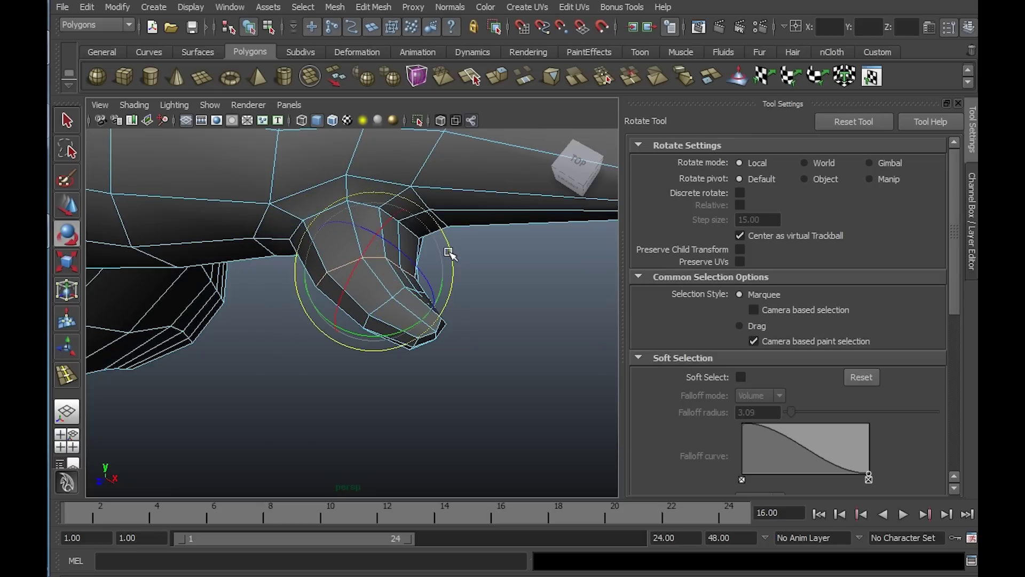
Select all the faces of the thumb's end cap and rotate them to continue the thumb's curve
alt+drag(448, 291, 406, 330)
right_drag(406, 330, 412, 340)
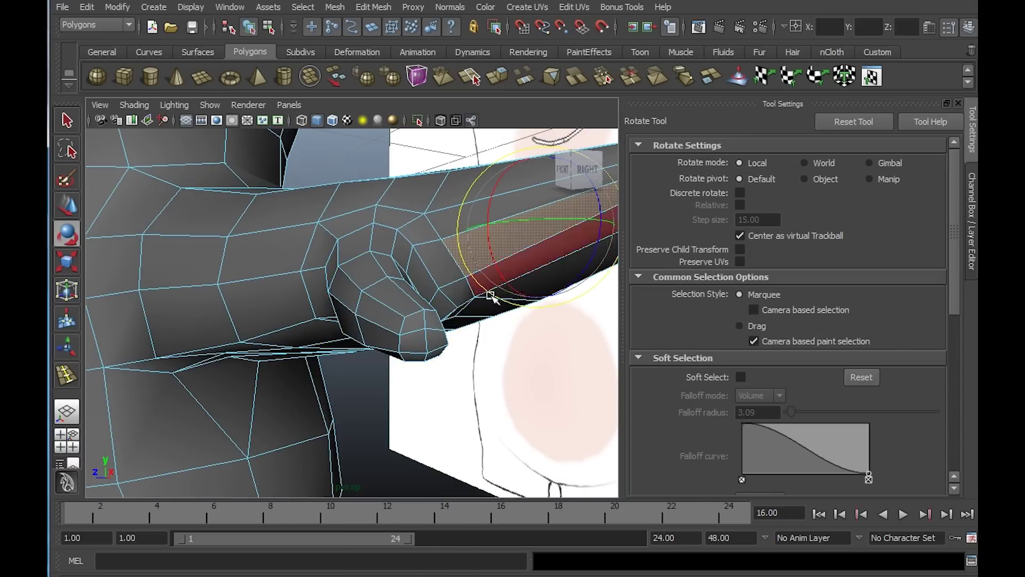
click(430, 319)
key(w)
shift+click(435, 351)
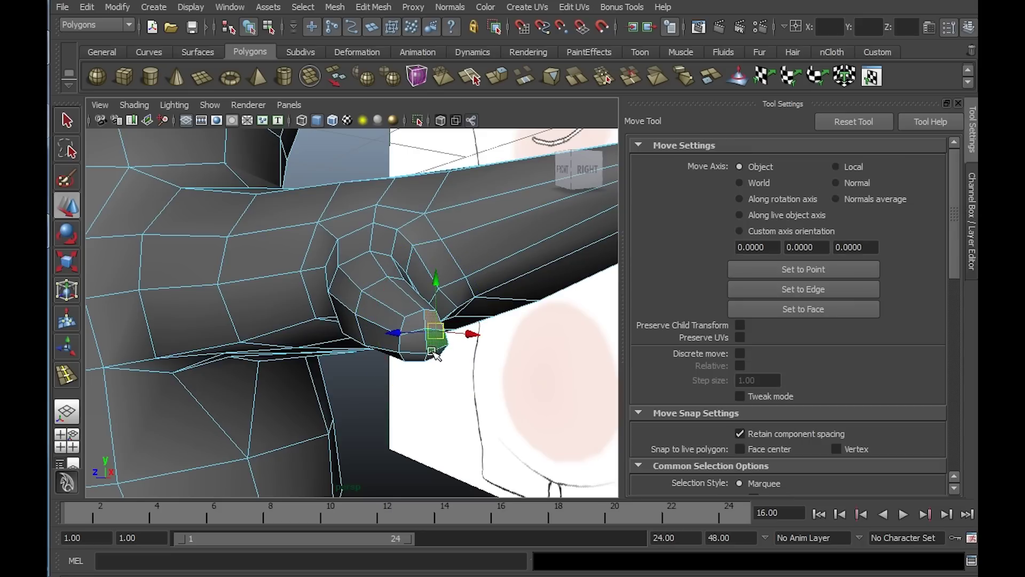
shift+click(427, 357)
shift+click(414, 348)
shift+click(409, 326)
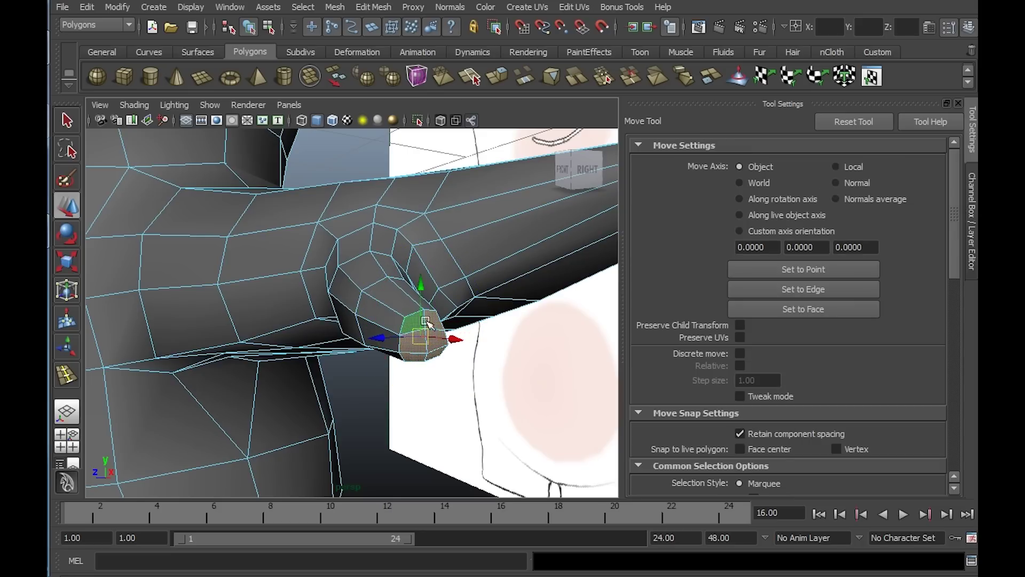
alt+drag(410, 328, 454, 383)
key(e)
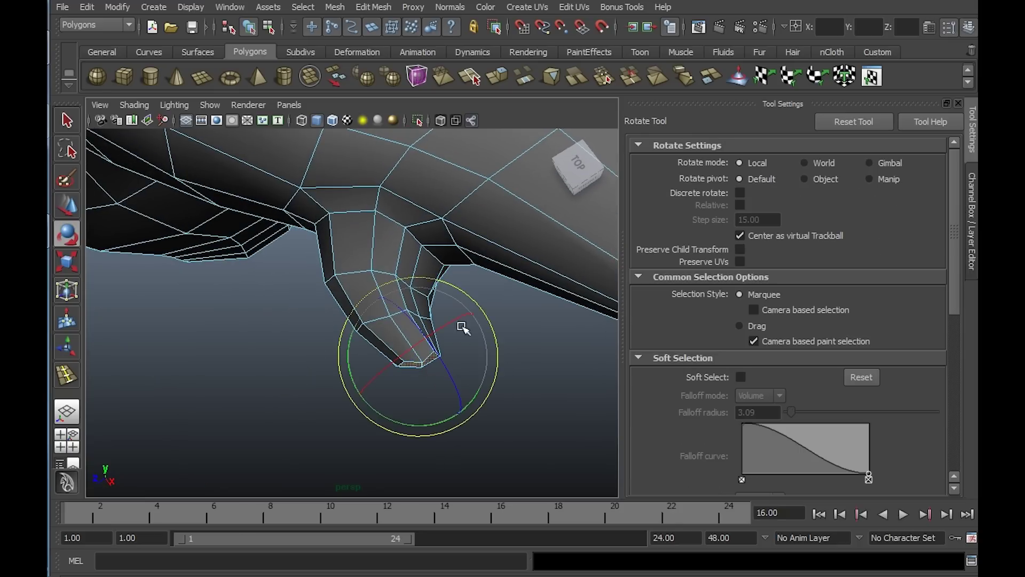
drag(484, 321, 463, 305)
Scale the thumb's end-cap faces, and fine-tune their rotation and position at the tip
key(r)
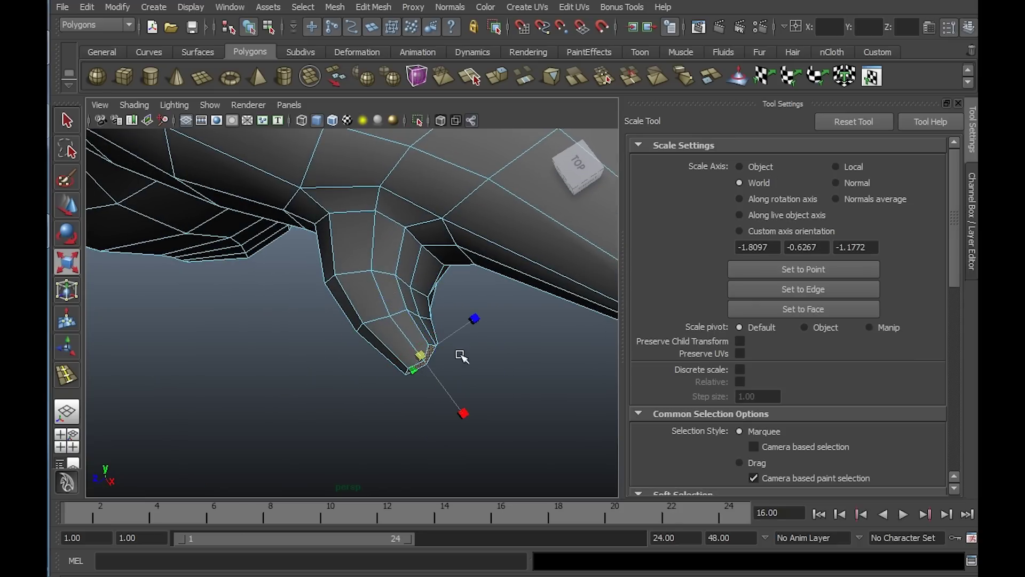
drag(469, 324, 466, 325)
alt+drag(389, 310, 320, 185)
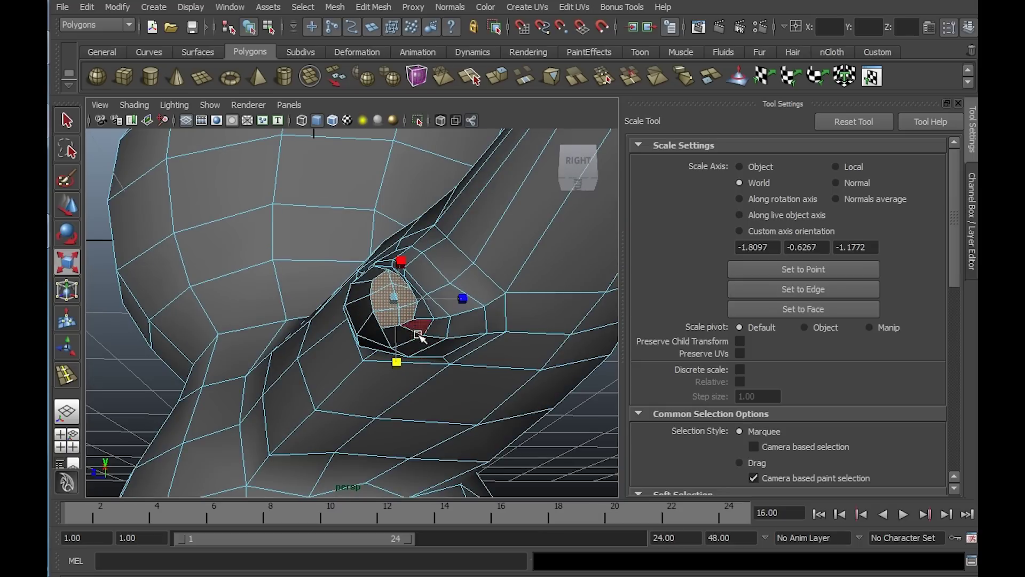
key(e)
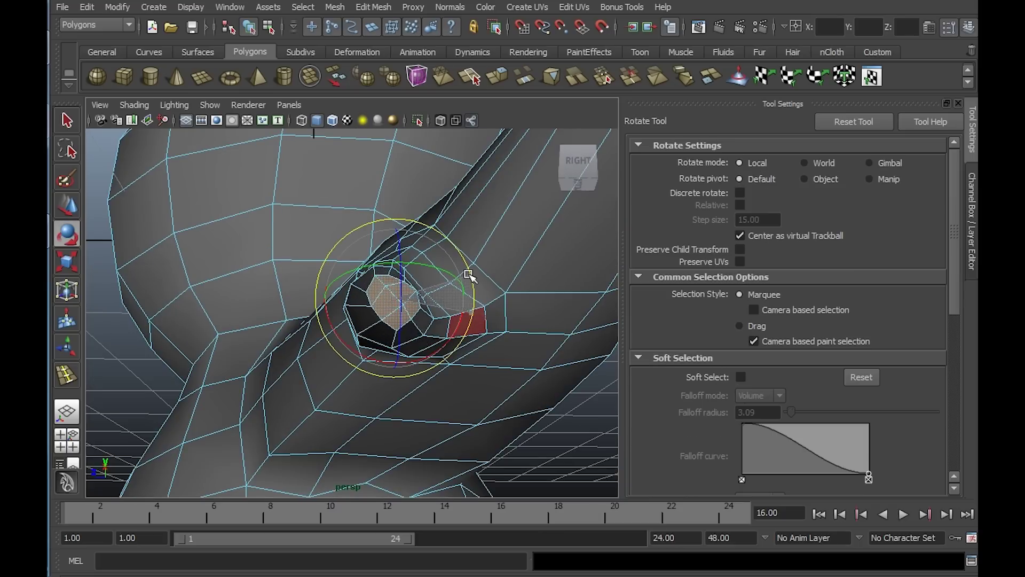
key(w)
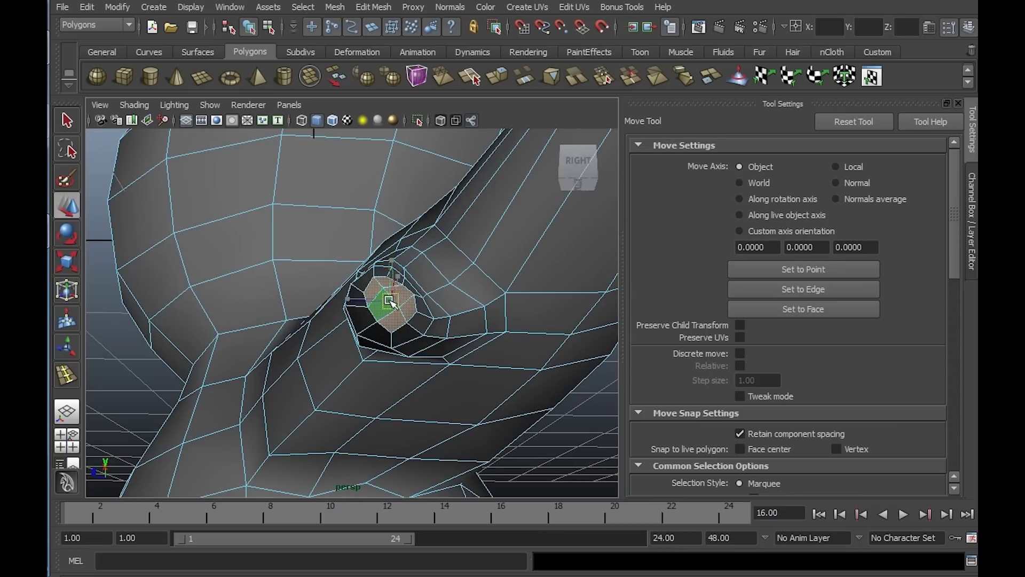
alt+drag(391, 303, 481, 290)
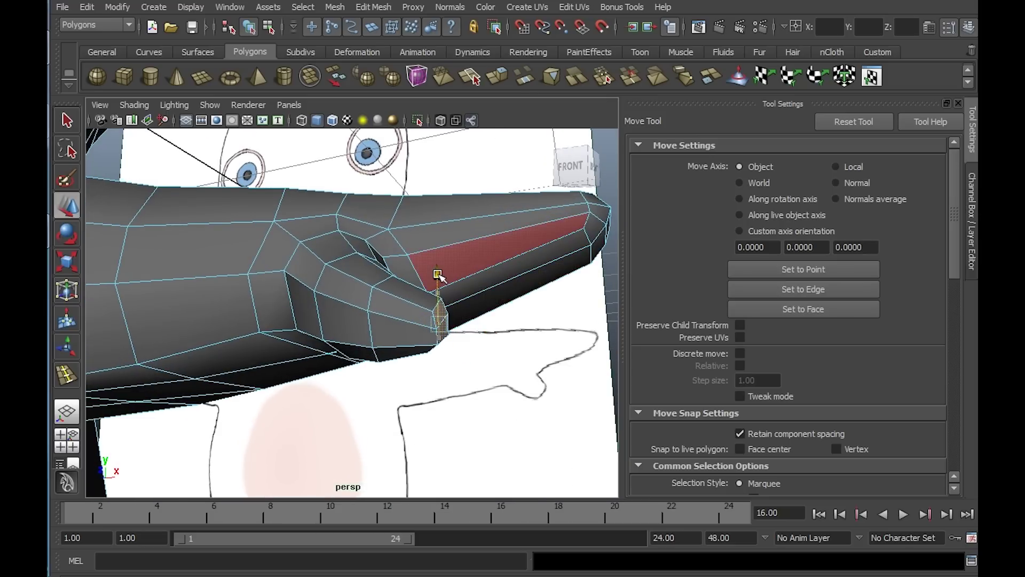
alt+drag(426, 274, 331, 246)
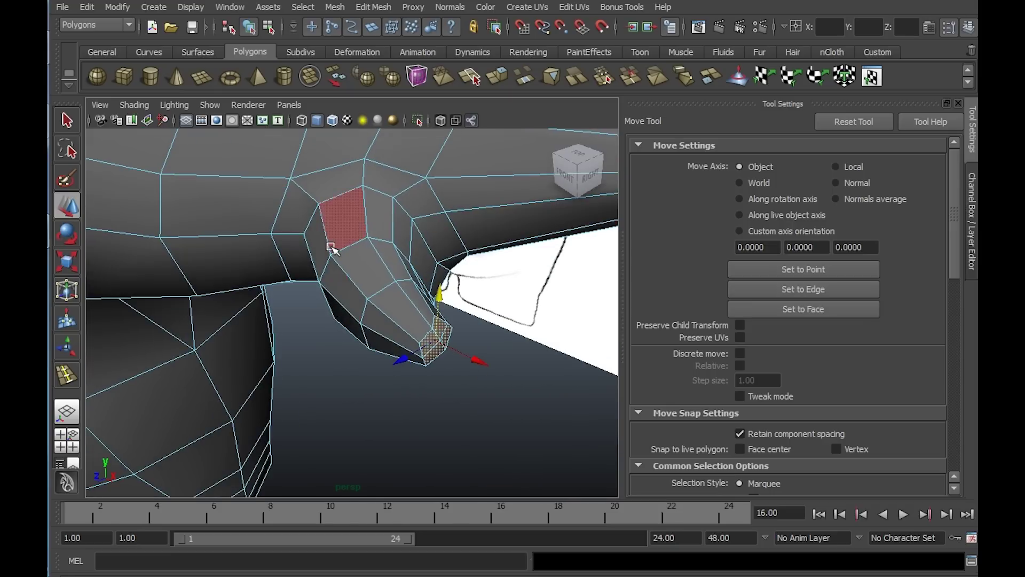
Switch to vertex editing and move the arm vertices on the body side of the thumb's base to even out the spacing
right_drag(331, 247, 285, 241)
alt+drag(285, 240, 378, 359)
click(368, 267)
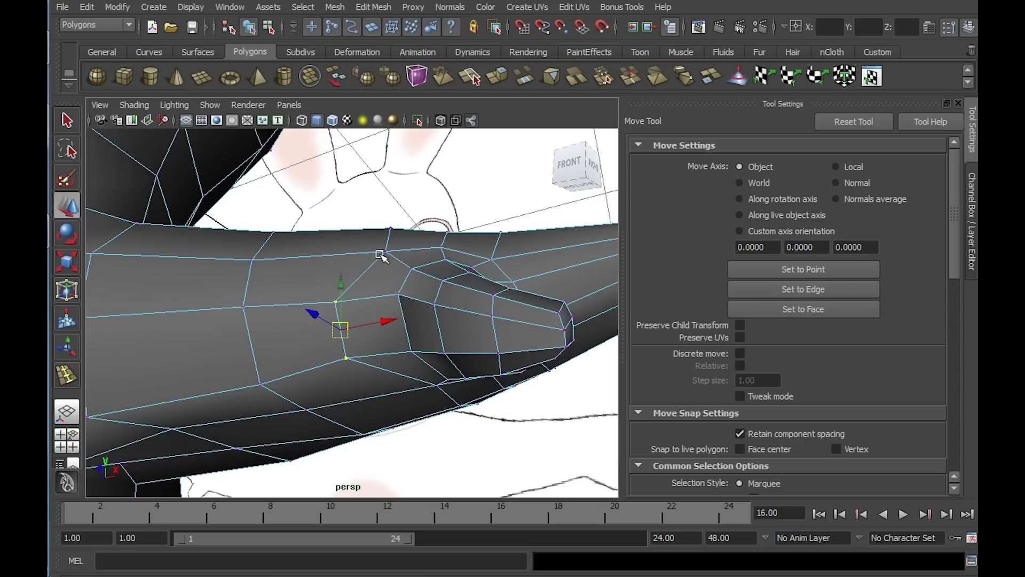
alt+drag(415, 275, 348, 337)
mouse_move(358, 377)
alt+mouse_down()
mouse_move(353, 316)
mouse_move(418, 389)
mouse_move(414, 322)
mouse_move(359, 382)
alt+mouse_up()
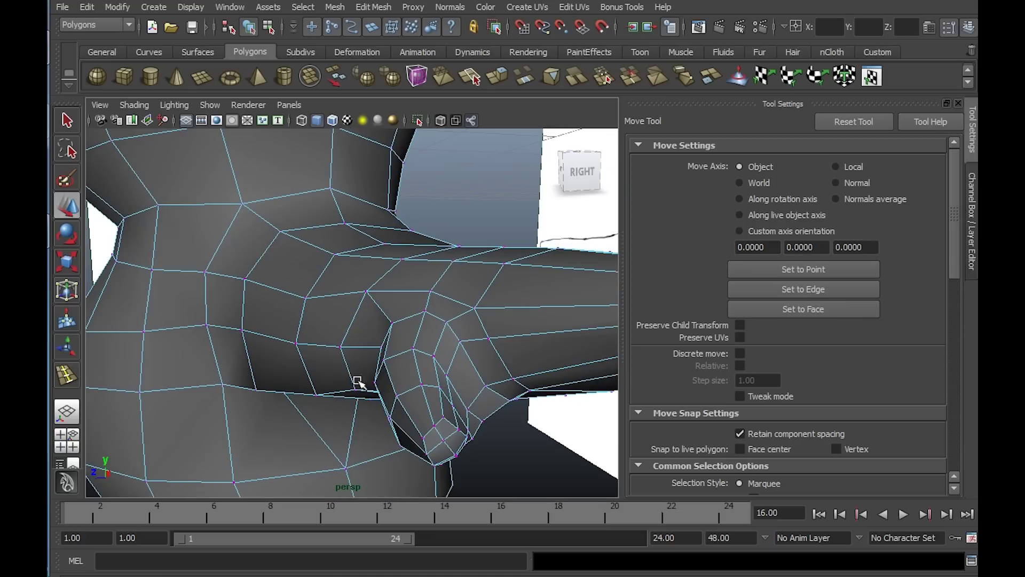
click(339, 343)
alt+drag(339, 345, 212, 357)
click(357, 370)
Move the arm vertices on the hand-tip side of the thumb's base to smooth the surrounding topology
click(468, 332)
click(416, 425)
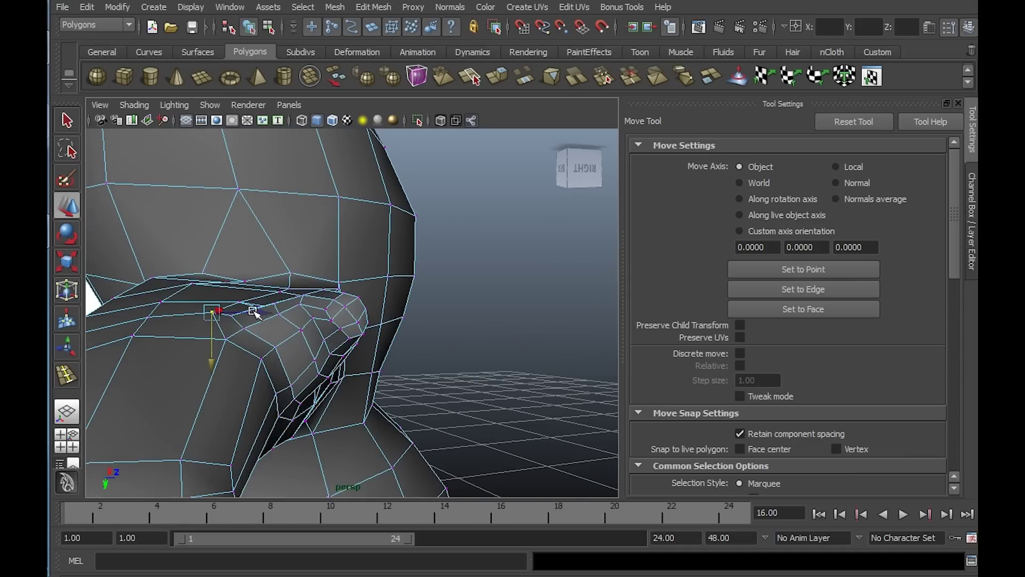
drag(257, 313, 245, 313)
alt+drag(201, 366, 283, 351)
click(212, 316)
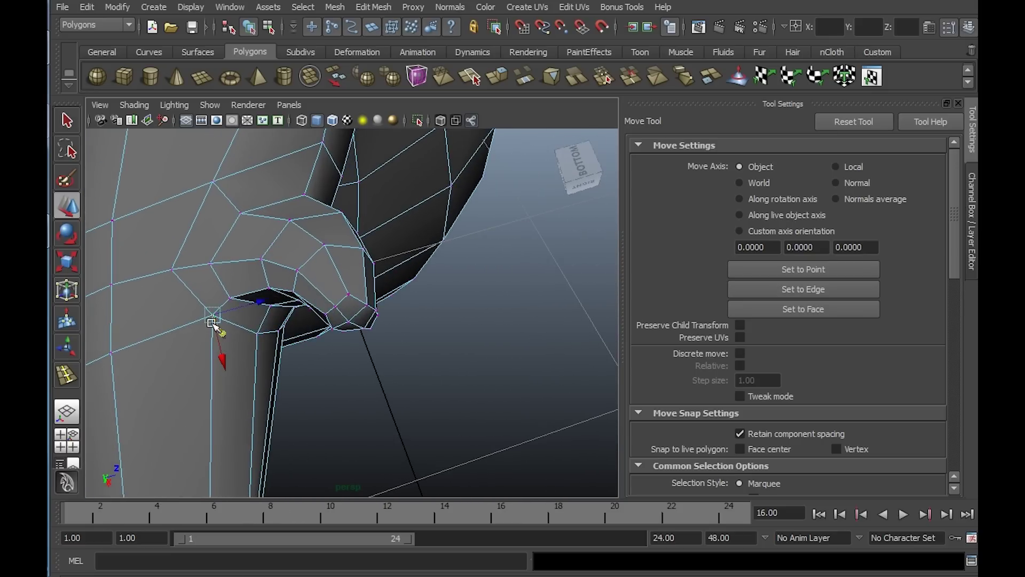
drag(213, 315, 315, 293)
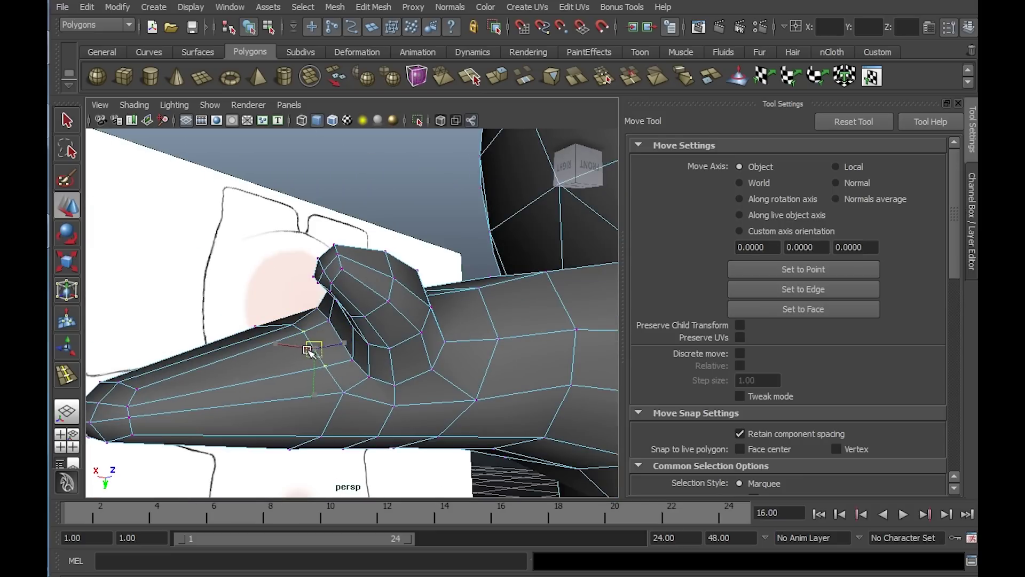
Move the vertices in the crease between the thumb's base and the hand to even out the faces
alt+drag(355, 360, 331, 325)
alt+drag(358, 374, 335, 350)
mouse_move(321, 345)
middle_down()
mouse_move(298, 347)
mouse_move(314, 350)
middle_up()
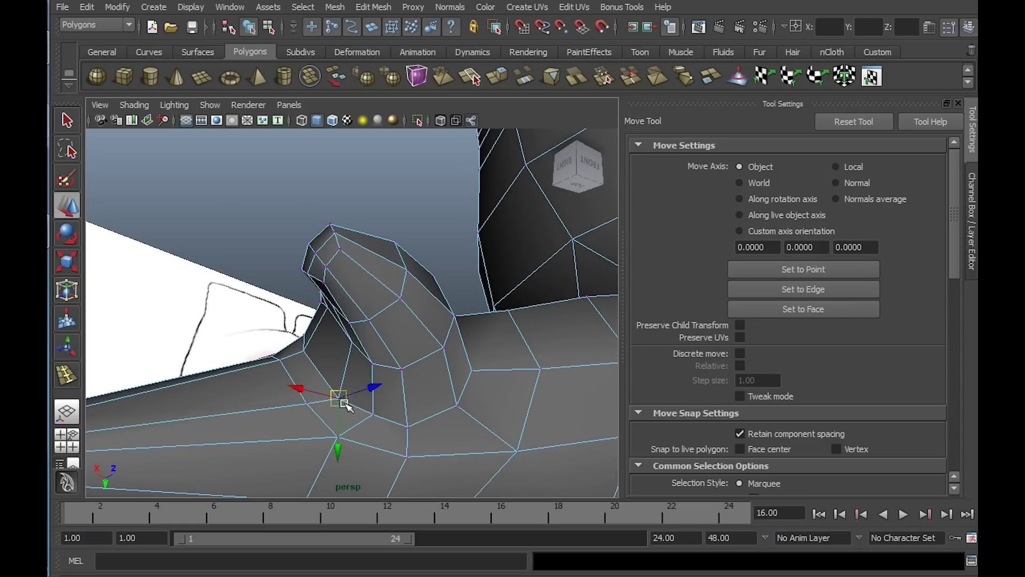
Move the vertices along the underside of the thumb and its base to space the edges evenly
alt+drag(341, 392, 389, 361)
click(293, 288)
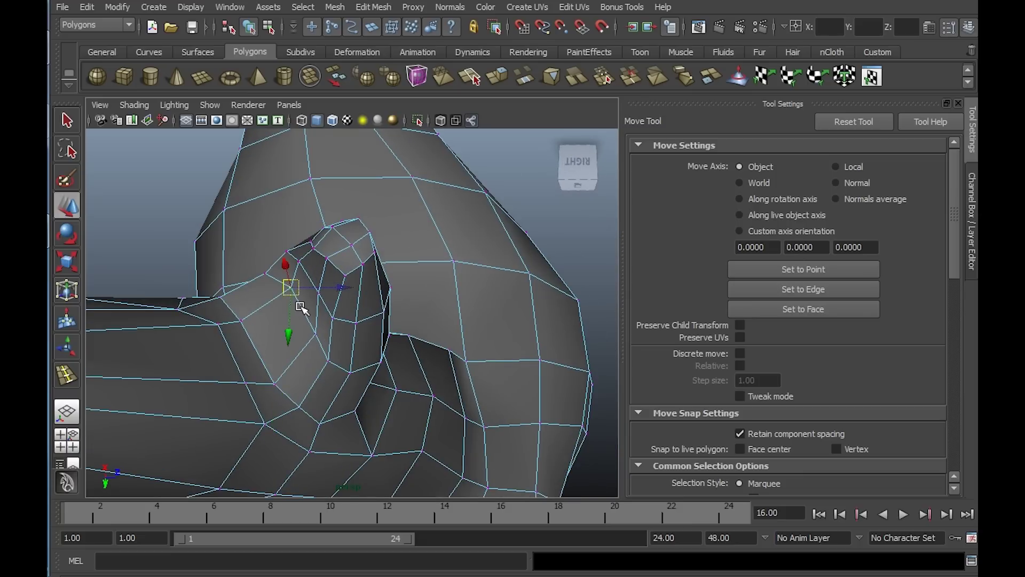
drag(293, 290, 266, 310)
click(316, 338)
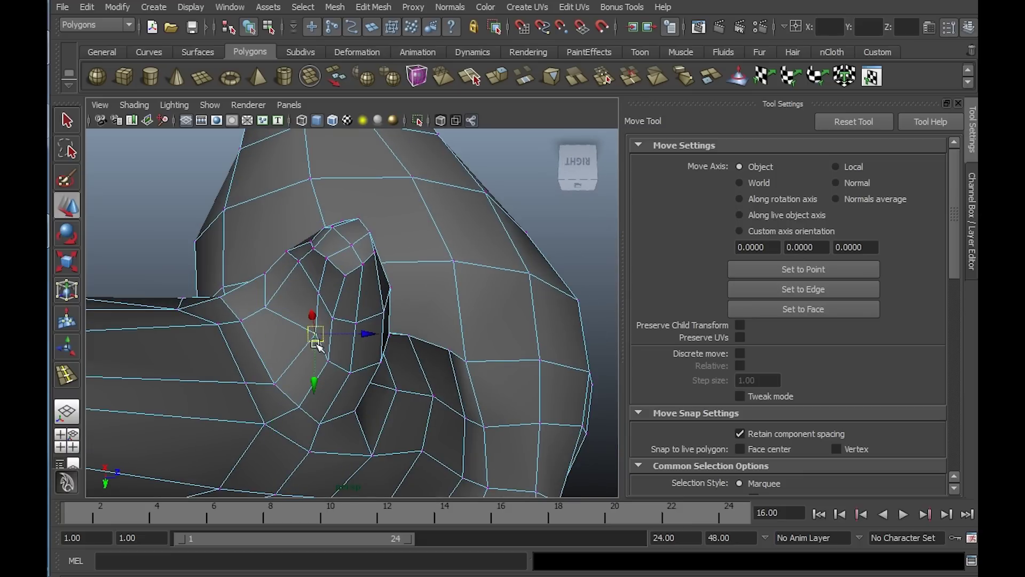
drag(315, 339, 327, 358)
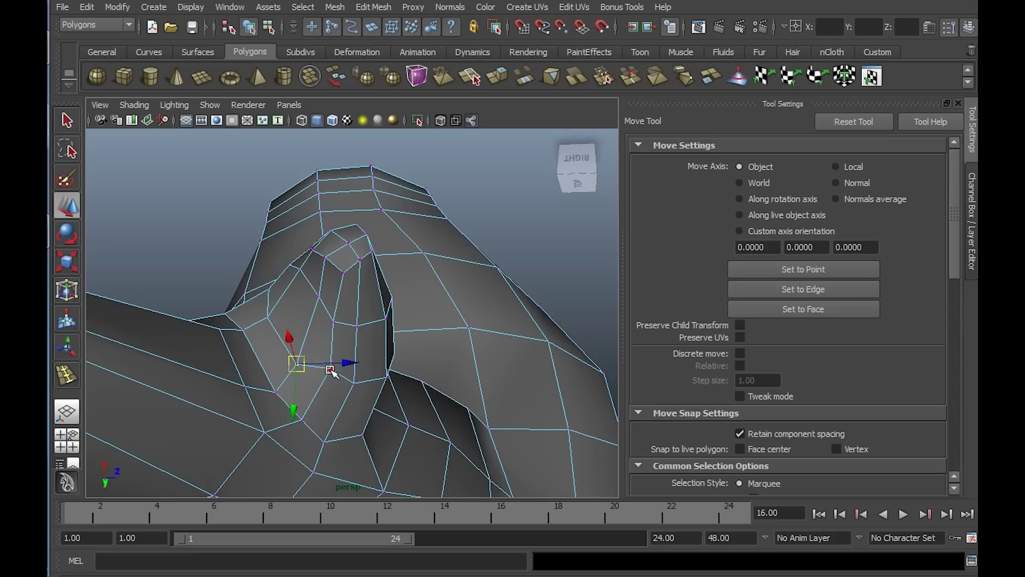
click(331, 370)
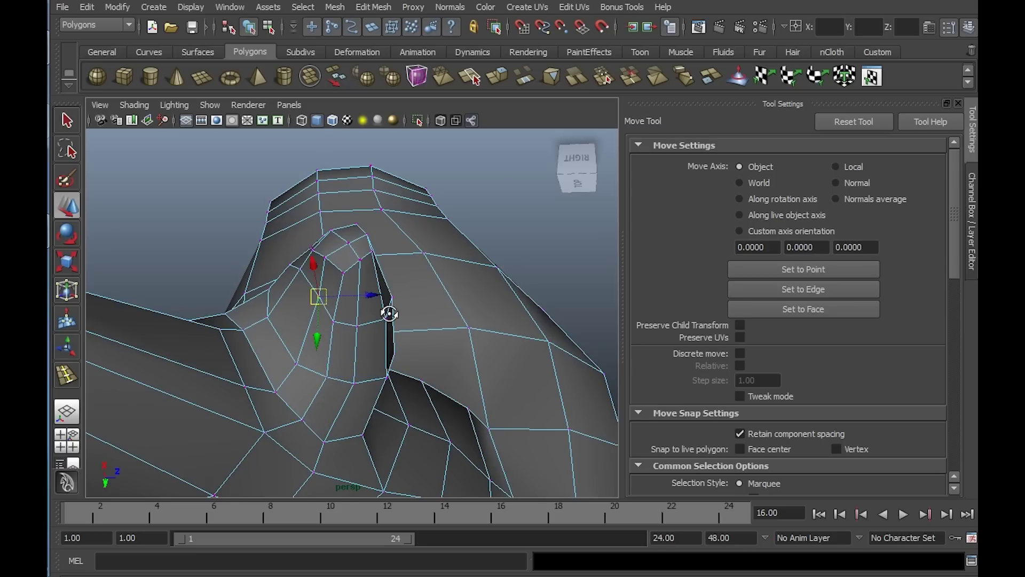
alt+drag(389, 310, 382, 316)
drag(325, 284, 307, 302)
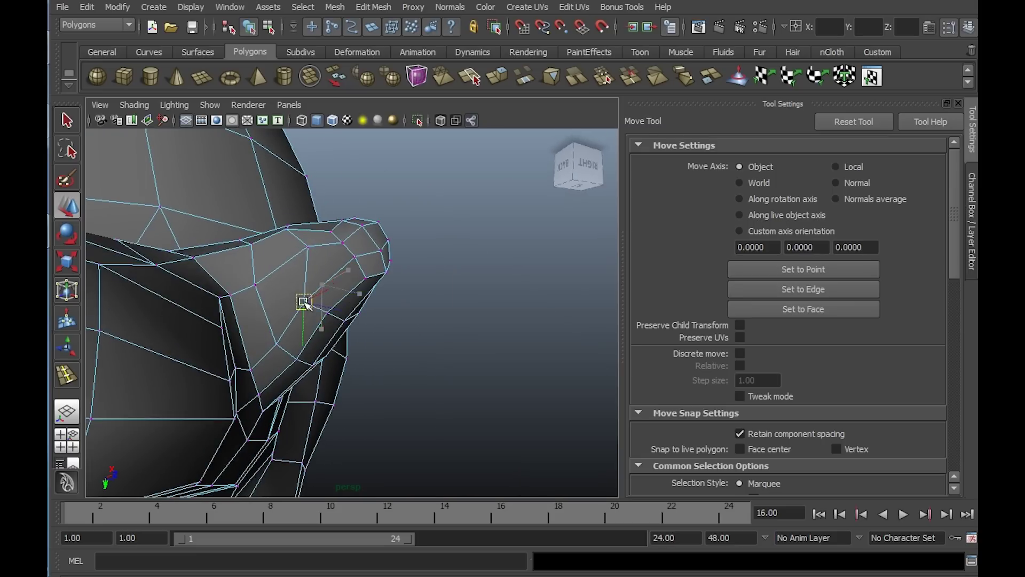
Reposition the vertices on the back and underside of the thumb to round out where it joins the arm
click(310, 246)
click(308, 248)
drag(309, 250, 388, 319)
alt+drag(325, 343, 254, 260)
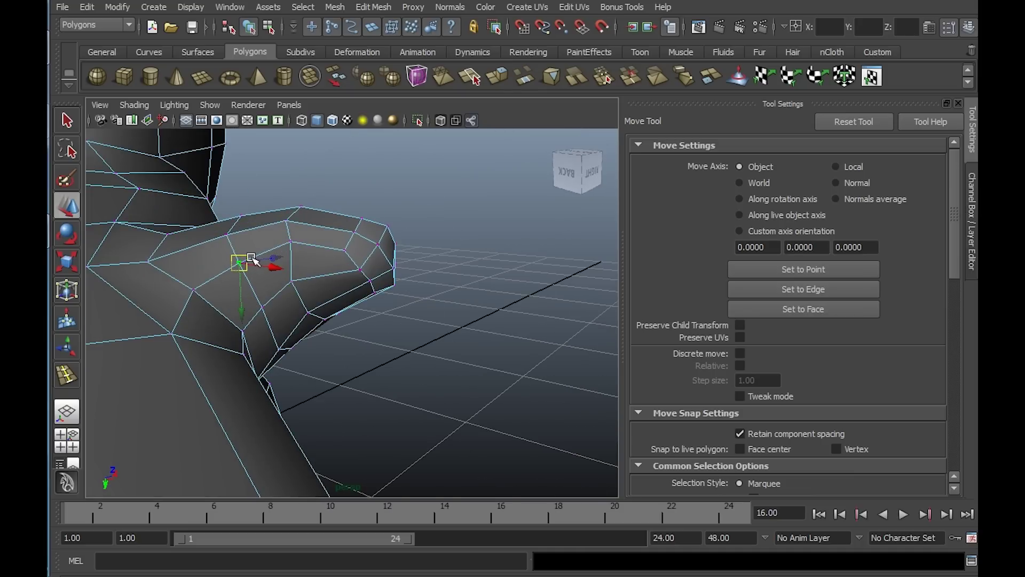
alt+drag(263, 239, 317, 346)
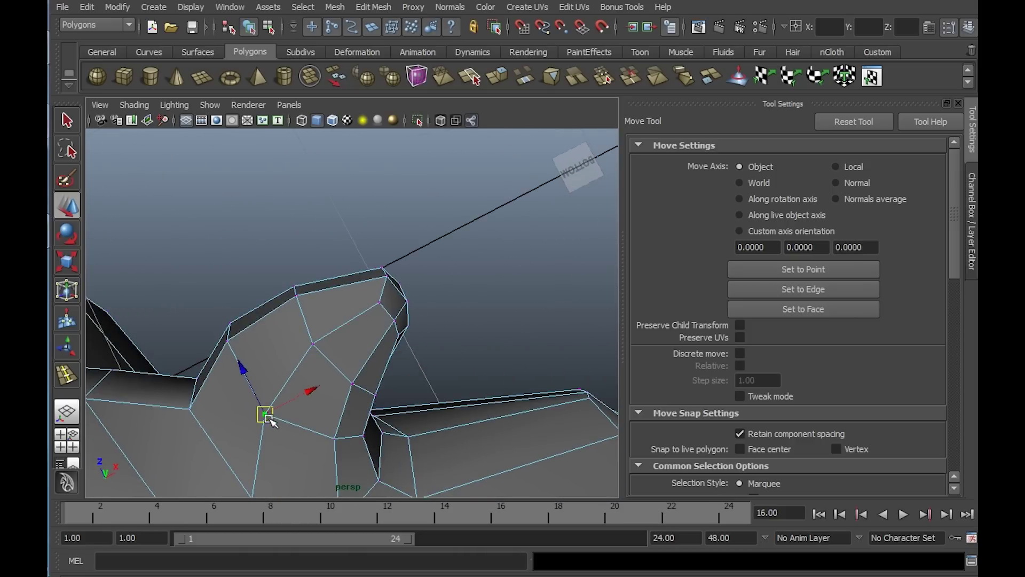
alt+drag(265, 412, 357, 283)
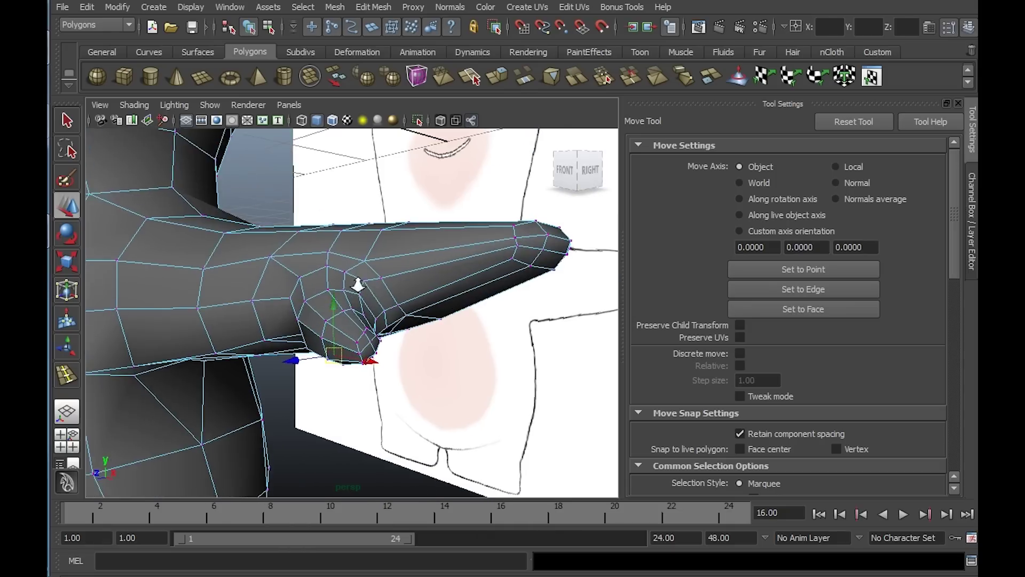
Move the arm vertices just above the thumb's base upward and open up the edge spacing there
scroll(355, 283, up, 6)
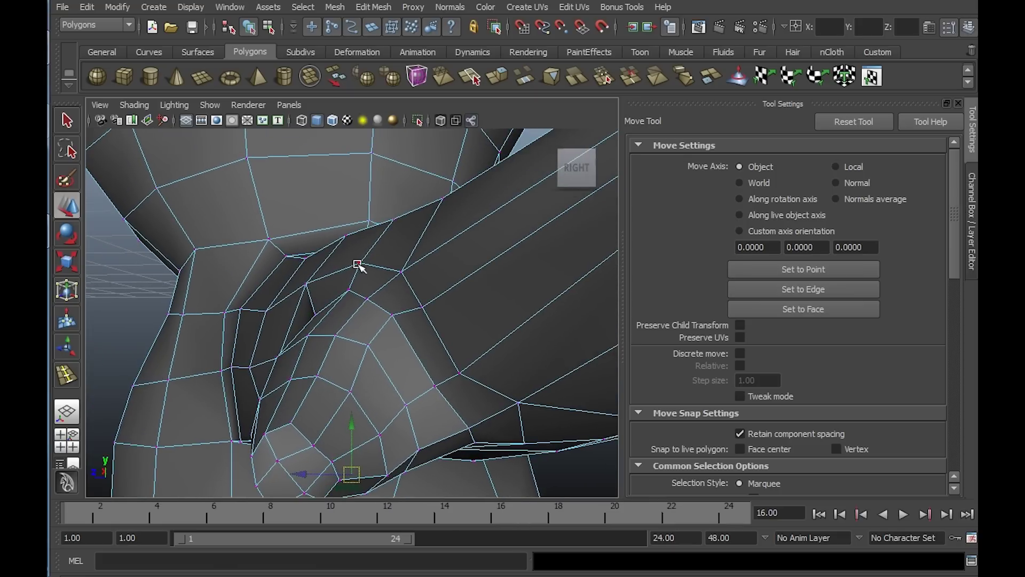
click(358, 263)
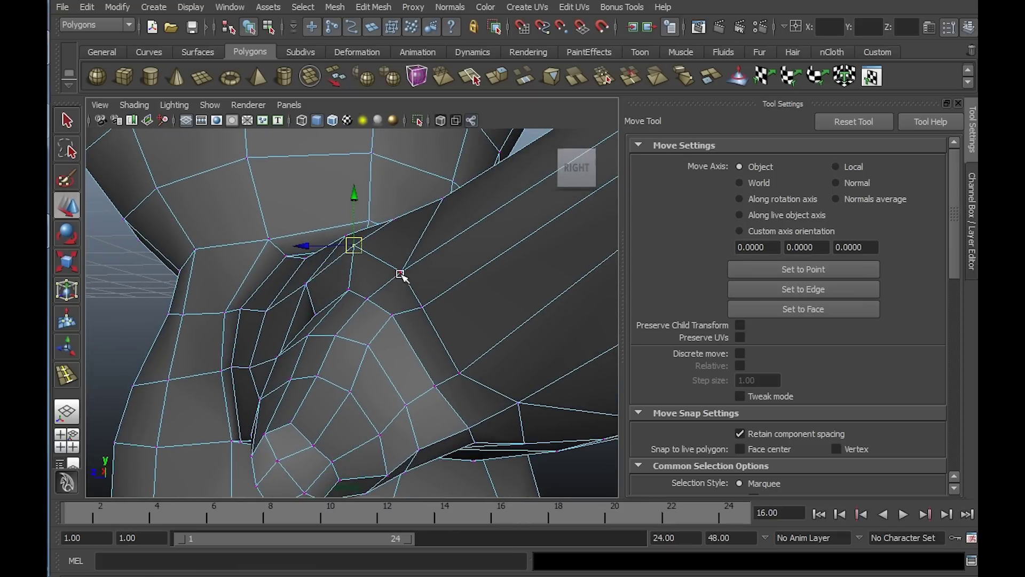
drag(404, 272, 404, 253)
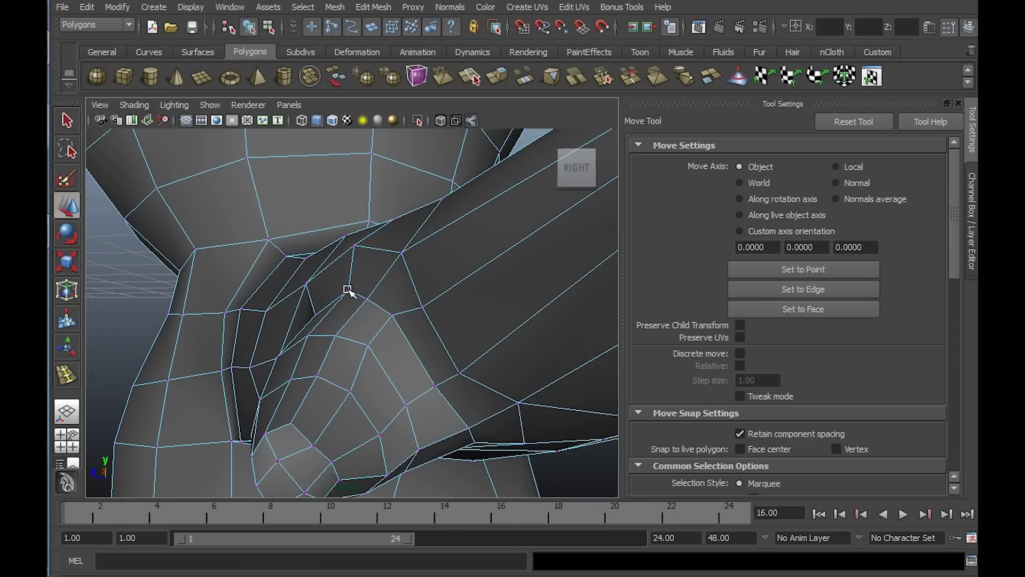
alt+drag(362, 291, 347, 316)
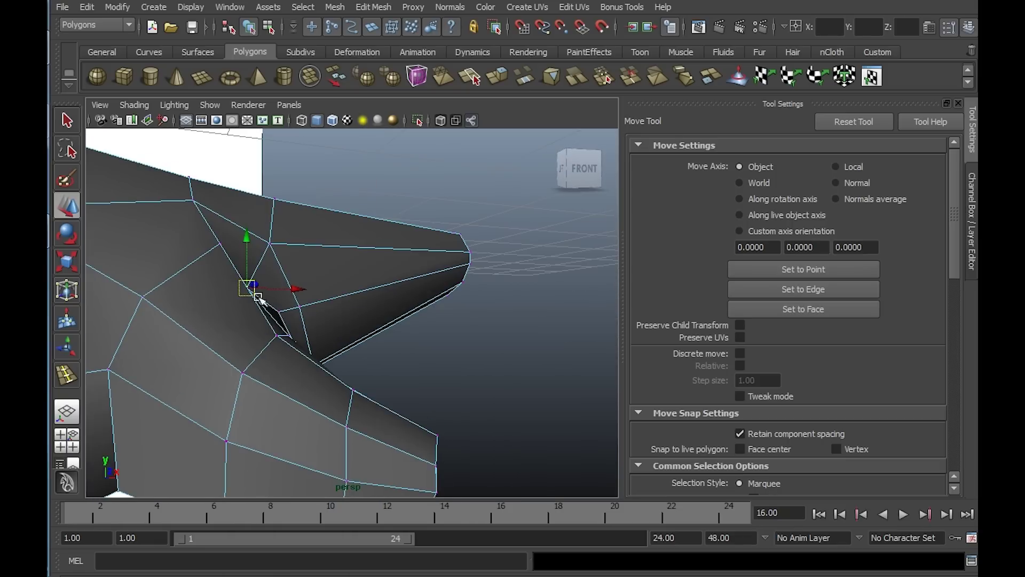
alt+drag(275, 277, 312, 292)
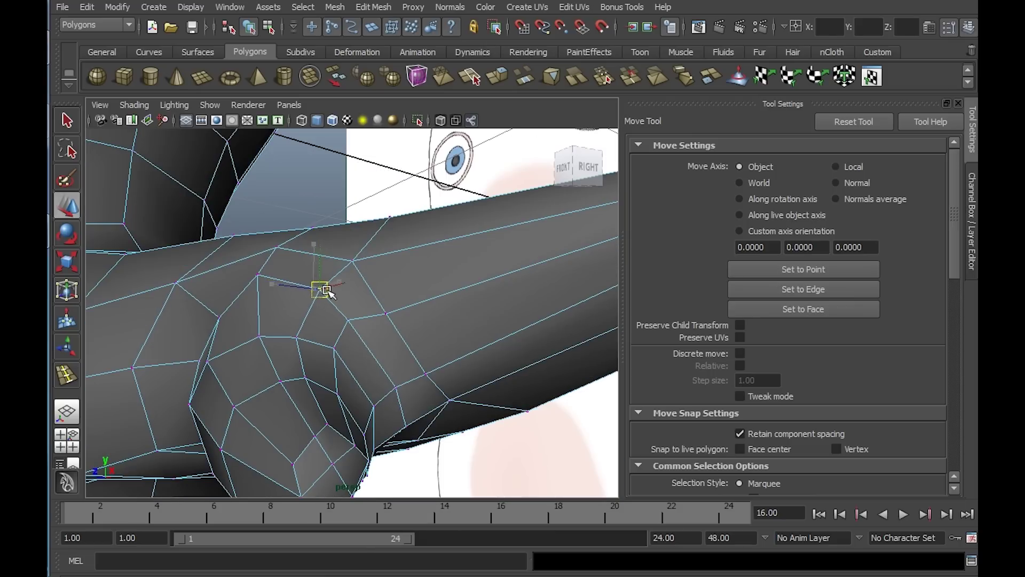
Select and adjust the row of vertices running around the hand side of the thumb's base
click(219, 317)
alt+drag(219, 317, 207, 299)
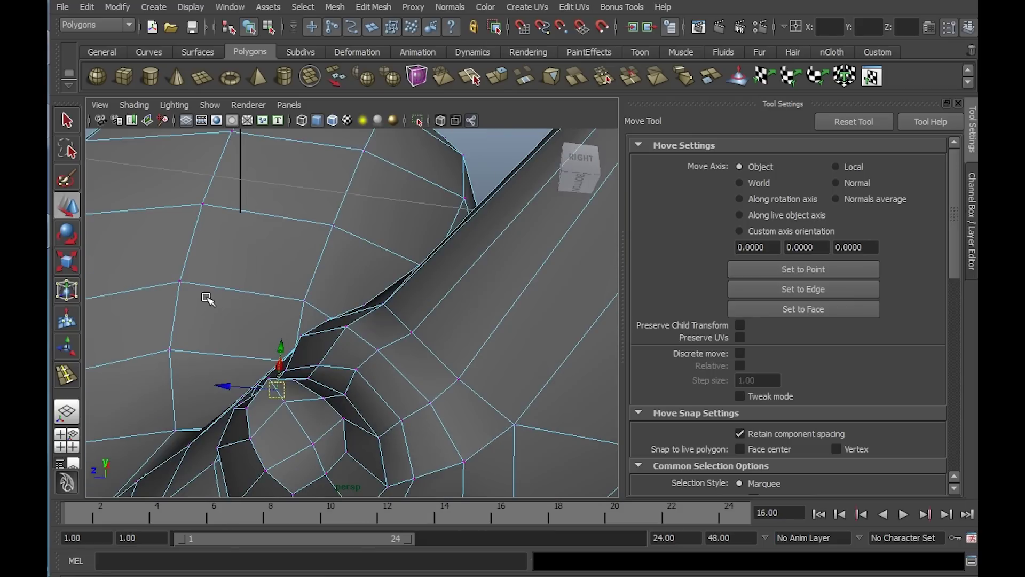
alt+drag(282, 370, 310, 311)
click(320, 277)
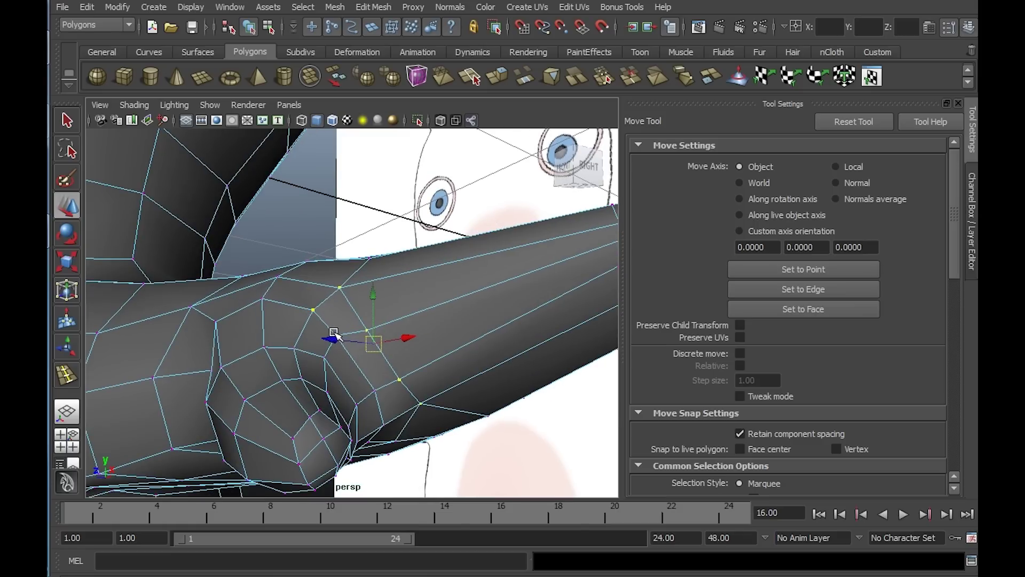
shift+click(385, 425)
alt+drag(336, 336, 362, 323)
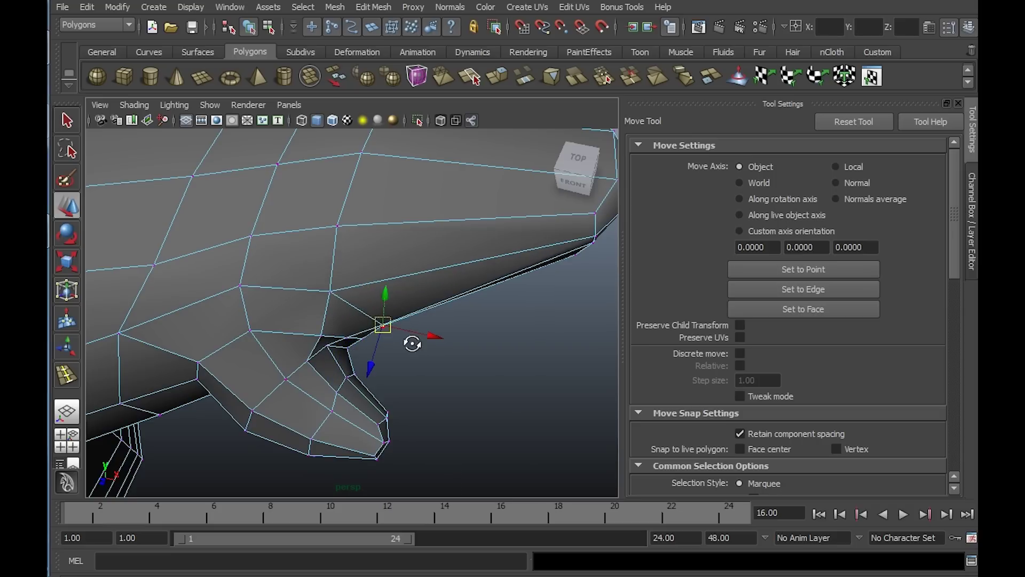
Reshape the web between the thumb and the hand by moving its crease and lower-edge vertices
alt+drag(412, 338, 283, 382)
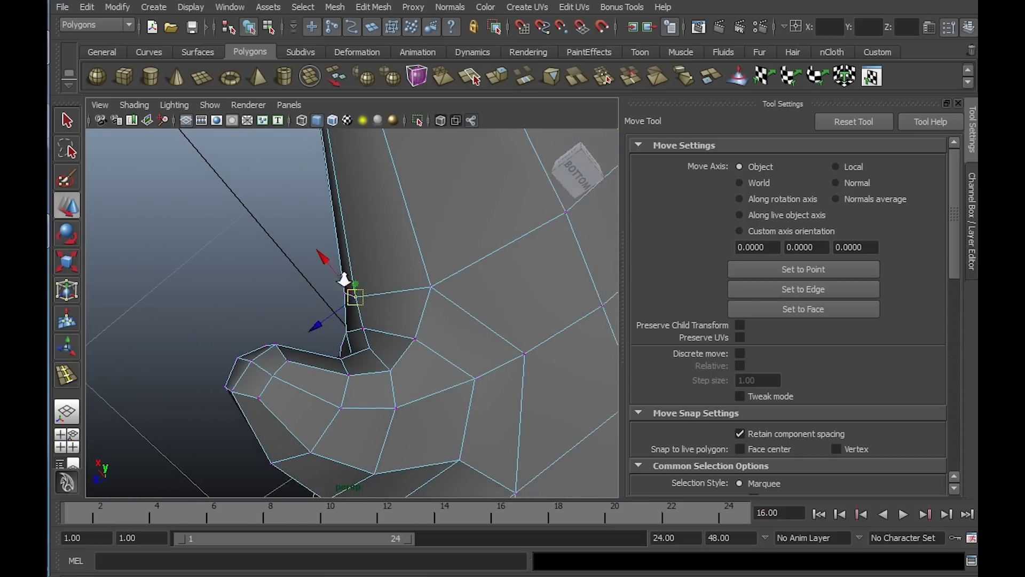
alt+drag(348, 287, 483, 443)
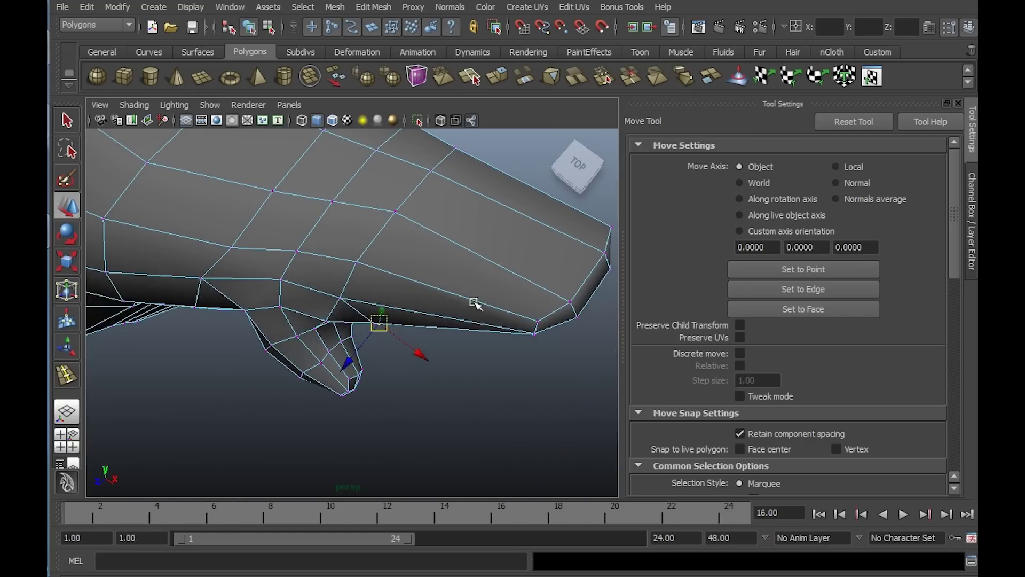
alt+drag(405, 346, 416, 394)
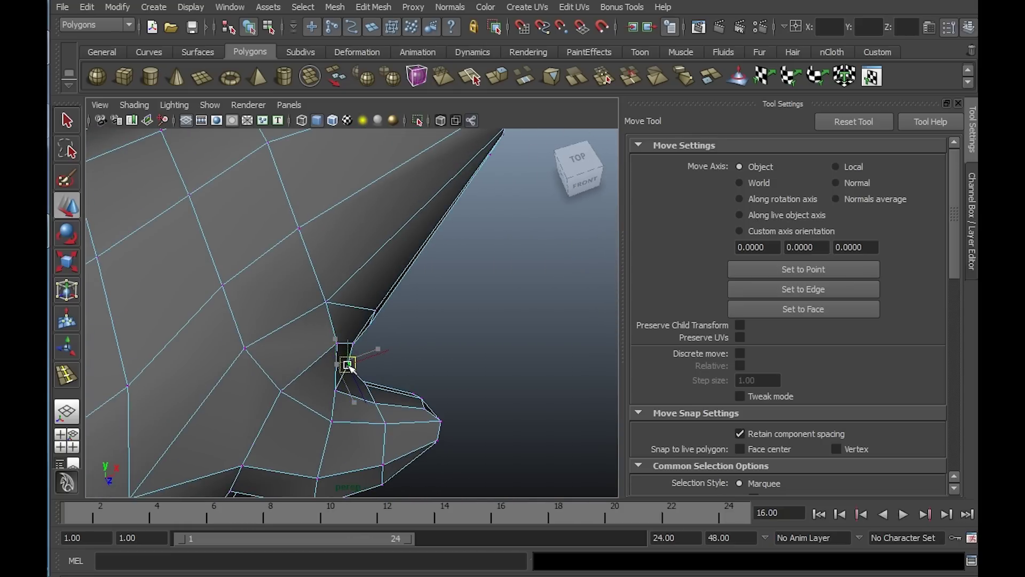
alt+drag(367, 367, 381, 399)
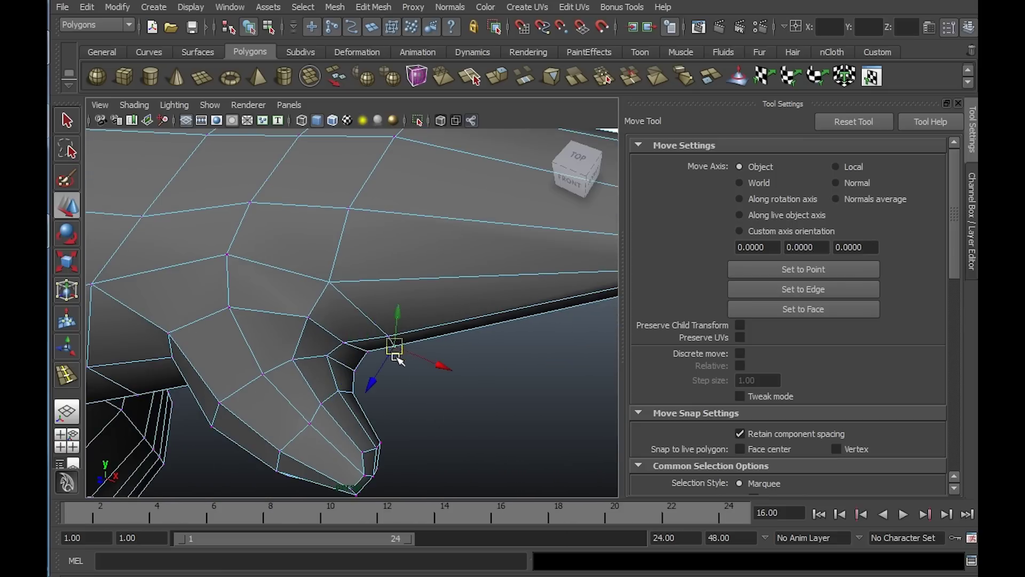
mouse_move(393, 355)
alt+mouse_down()
mouse_move(321, 291)
mouse_move(374, 371)
mouse_move(392, 353)
mouse_move(382, 347)
alt+mouse_up()
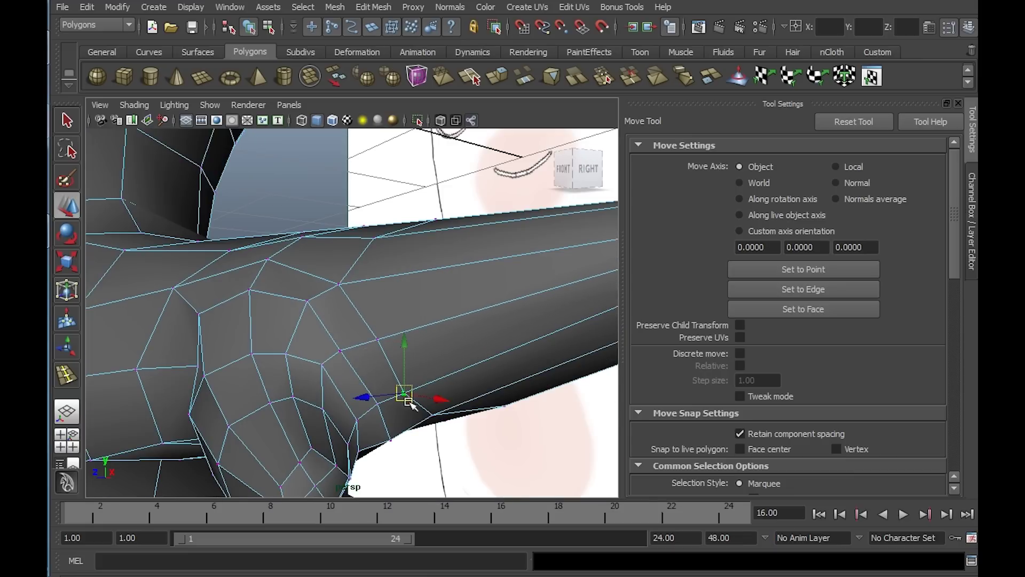
Fine-tune the vertices above the thumb's base and select the vertices at the thumb's tip
alt+drag(408, 390, 344, 295)
click(321, 305)
alt+drag(367, 327, 344, 300)
alt+drag(395, 397, 502, 395)
drag(431, 313, 438, 384)
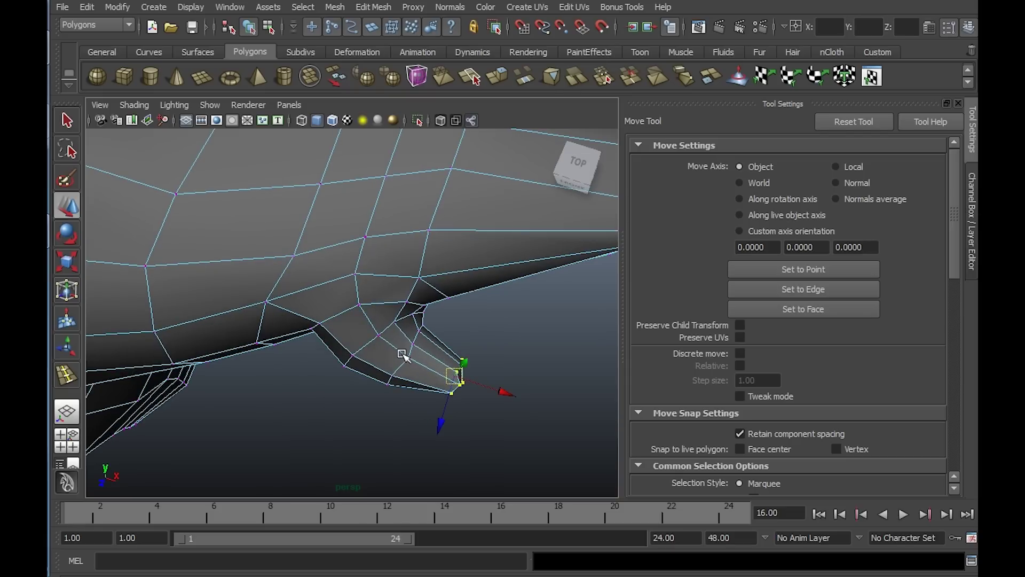
Switch to edge editing, and scale and move the thumb's edge loops to refine its thickness and curve
right_drag(402, 353, 408, 349)
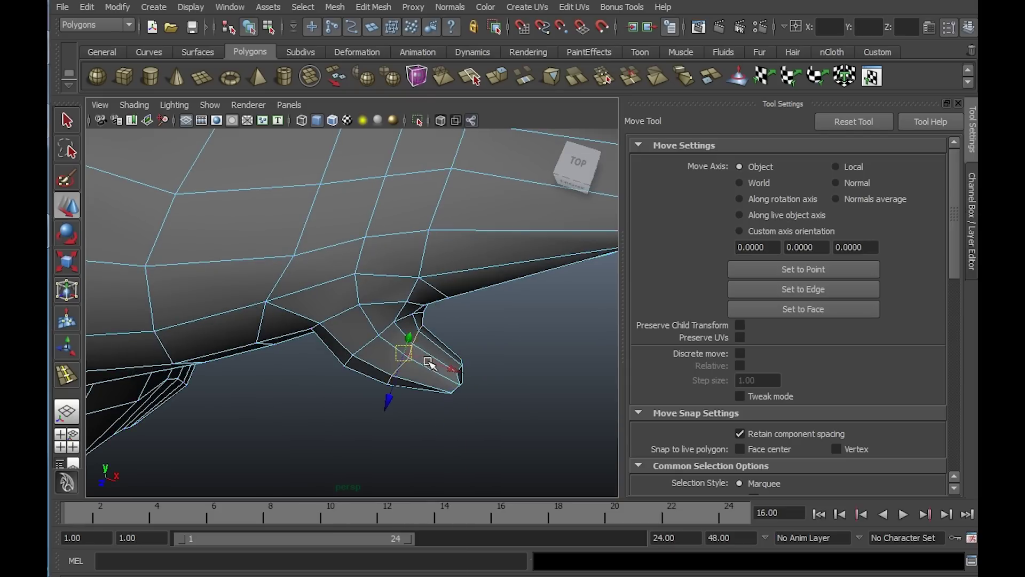
key(r)
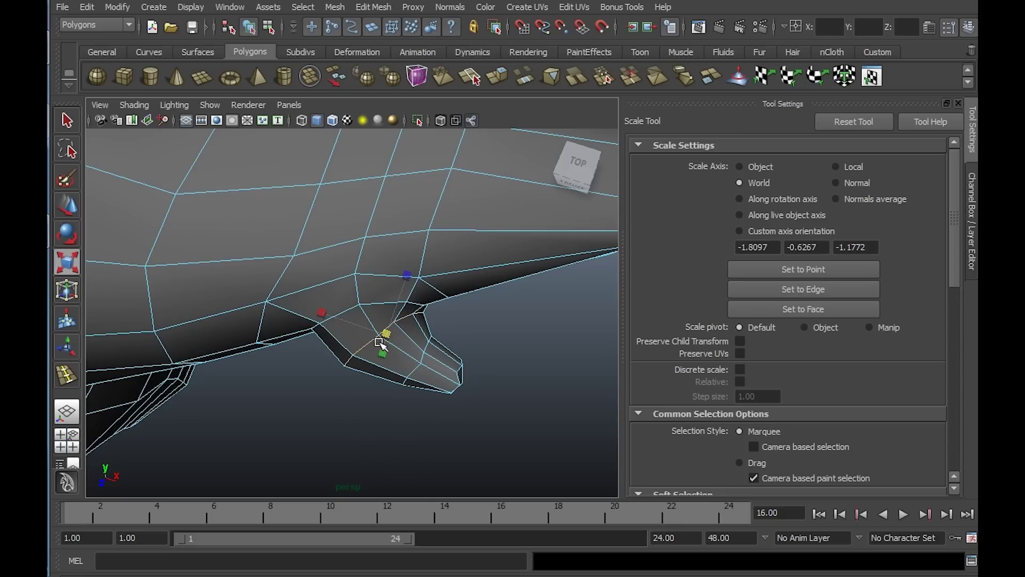
key(w)
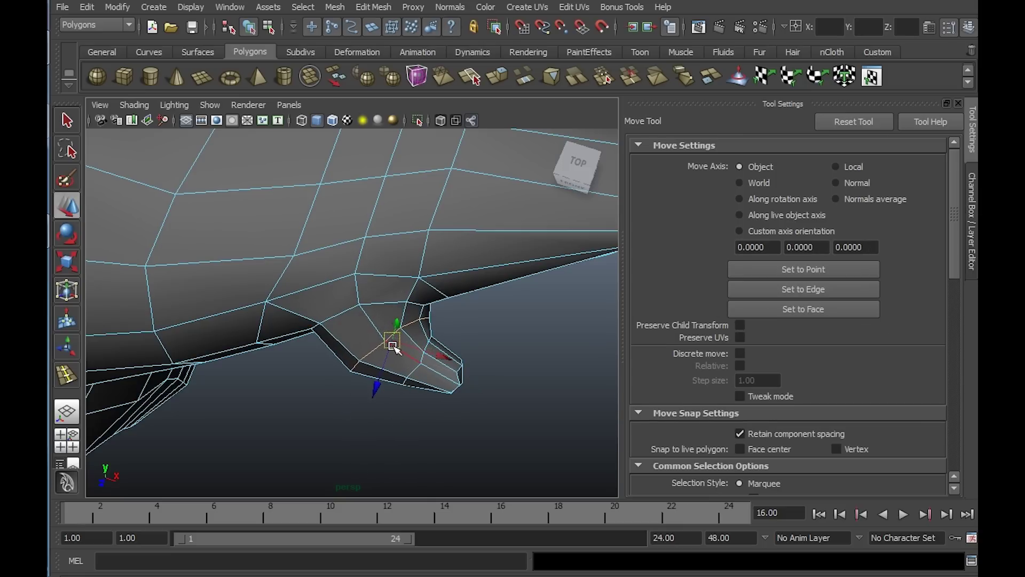
key(r)
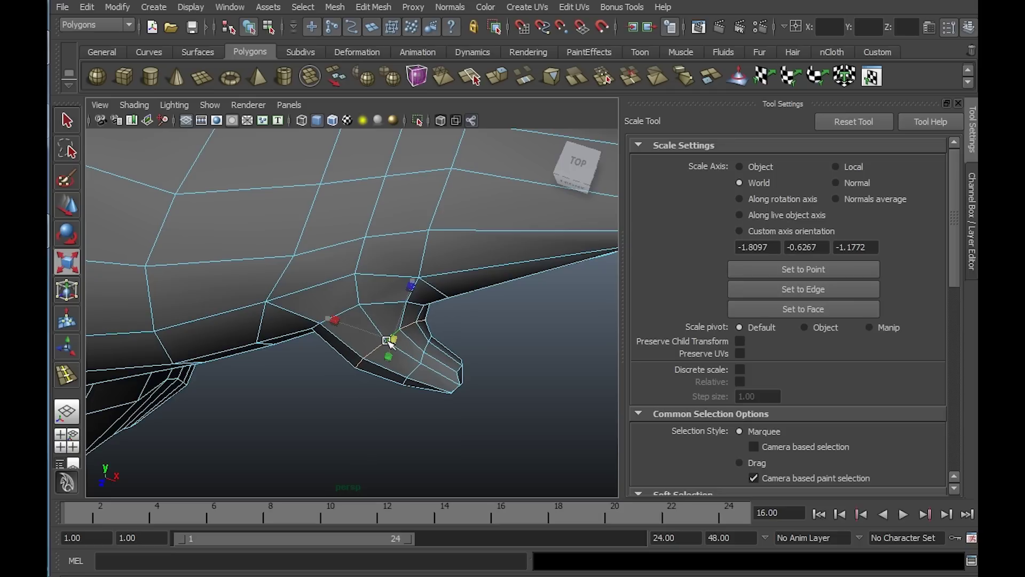
alt+drag(389, 341, 323, 346)
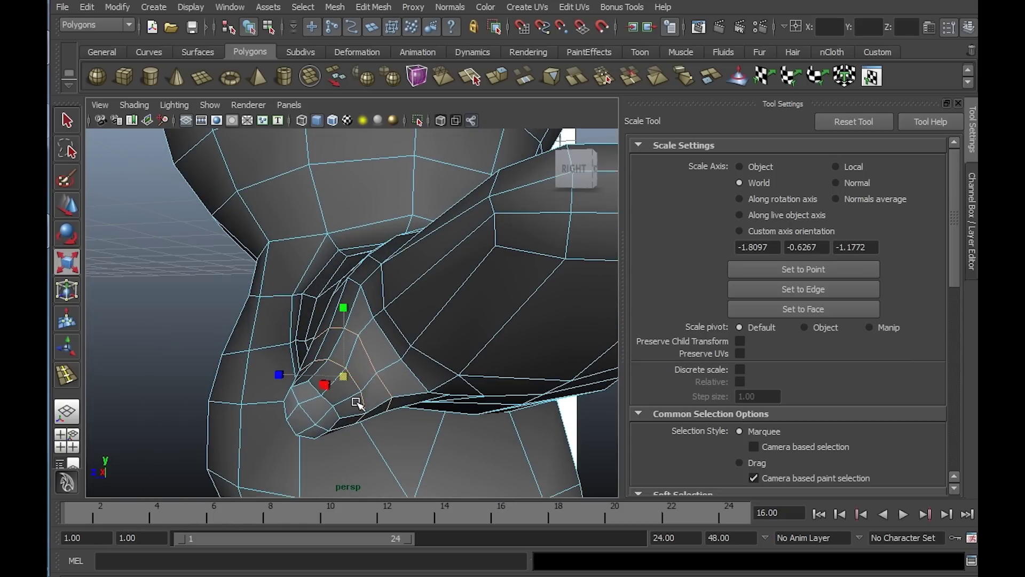
Select the outer part of the thumb, switch to vertex editing, and move the vertices upward
shift+click(335, 412)
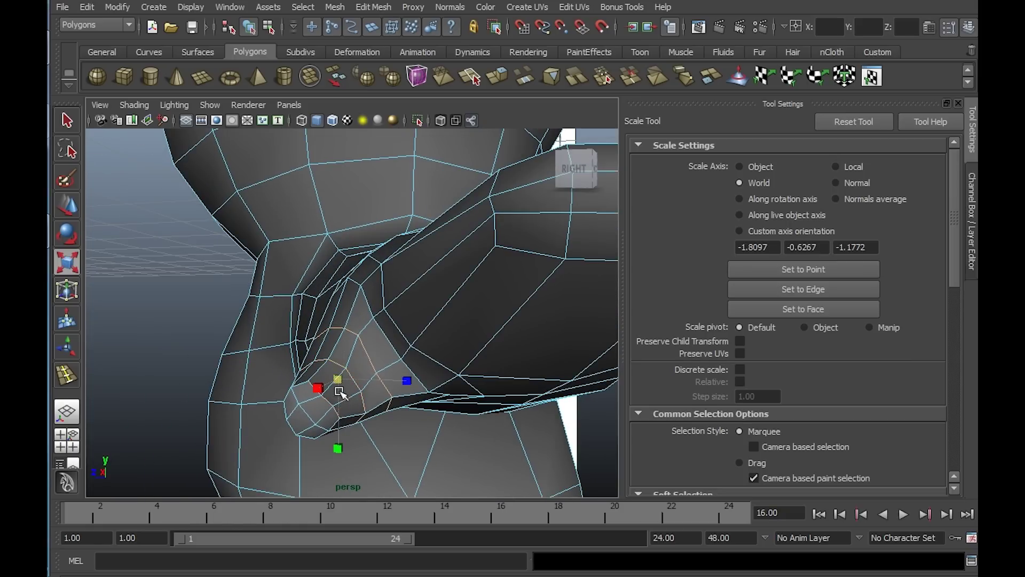
alt+drag(339, 392, 534, 404)
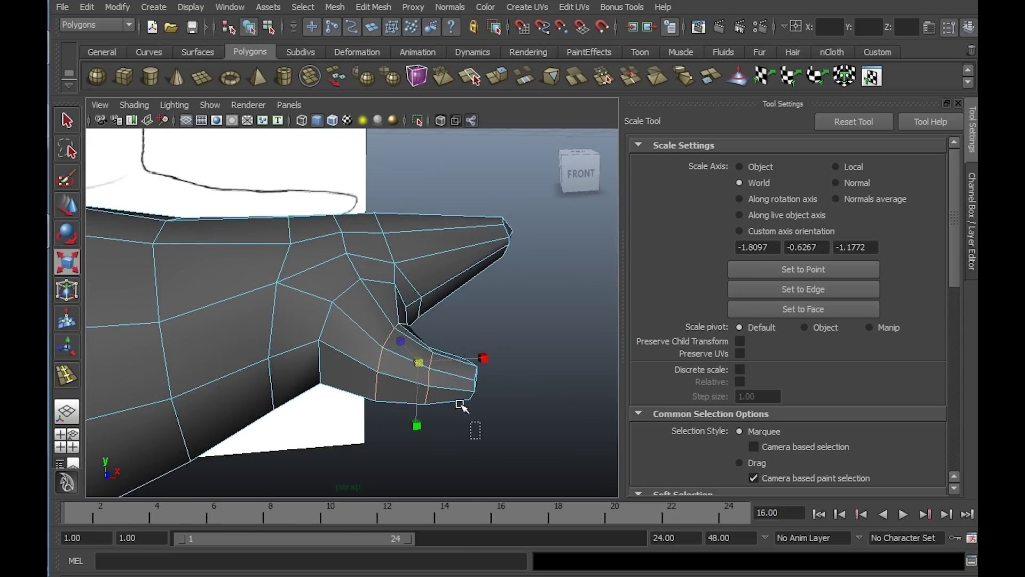
alt+drag(454, 331, 522, 361)
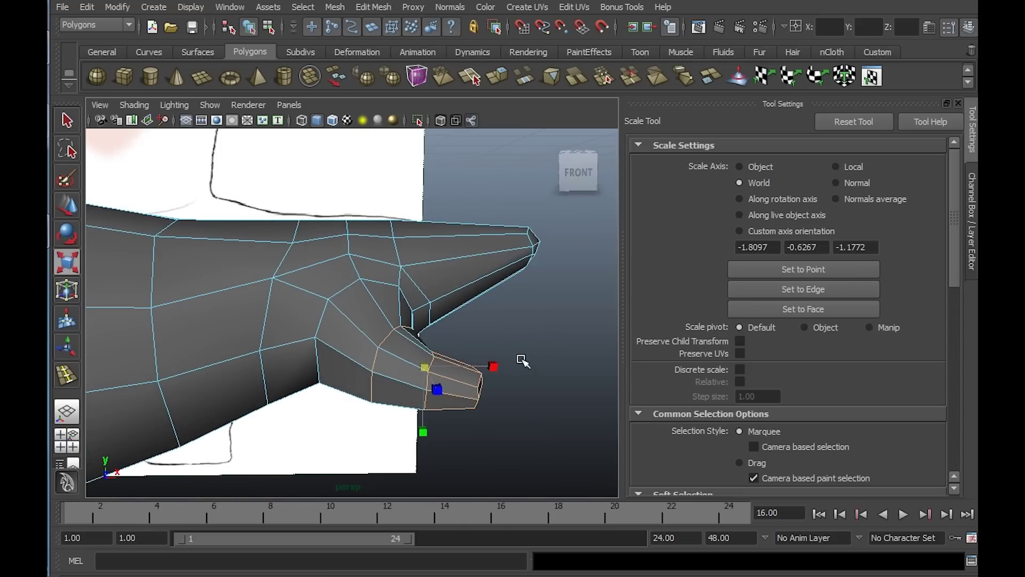
key(w)
right_click(467, 347)
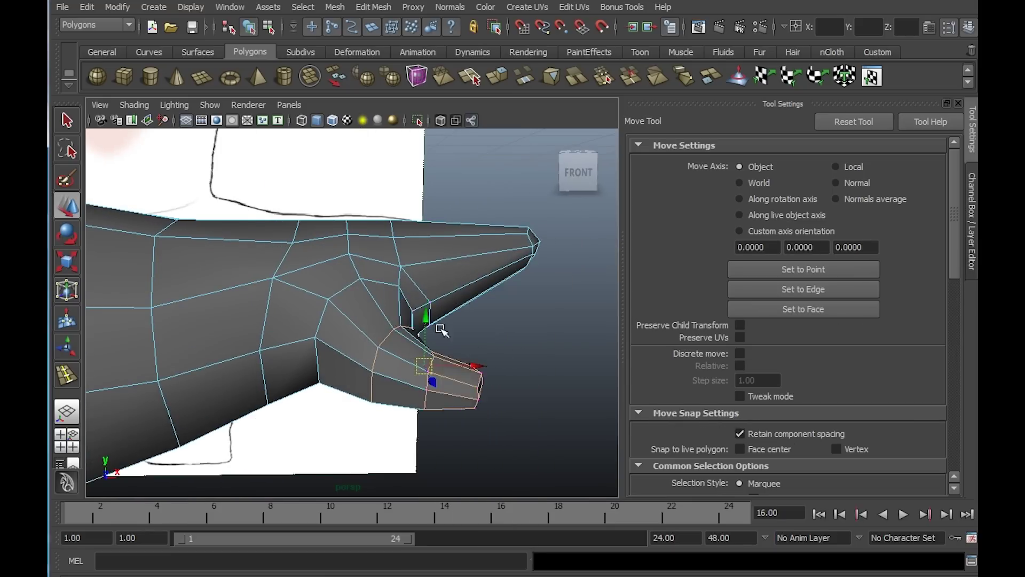
alt+drag(435, 390, 414, 422)
drag(510, 472, 529, 287)
drag(422, 330, 422, 316)
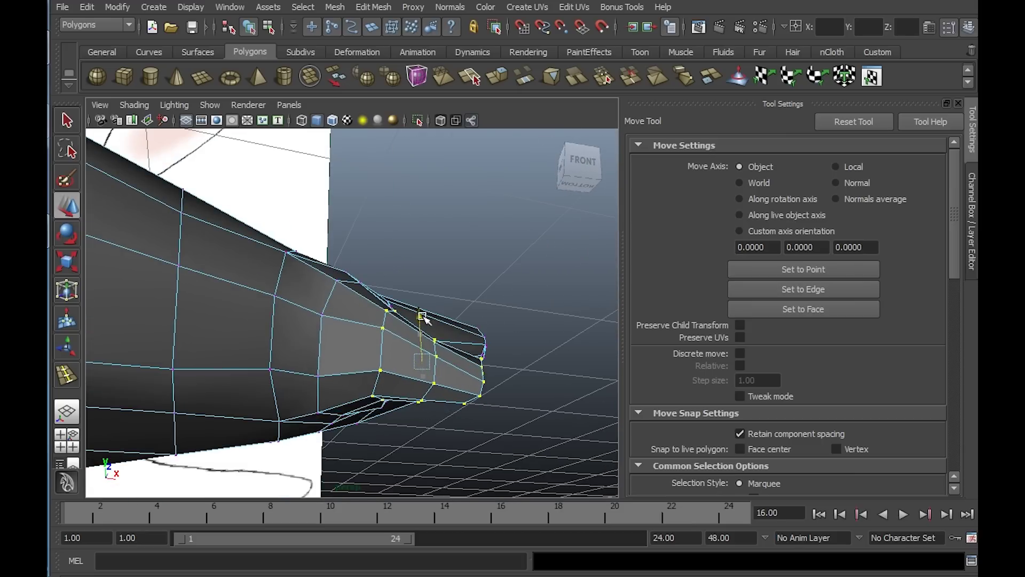
Move the thumb's outer vertices upward in progressively smaller groups toward the tip to curve it
alt+drag(425, 356, 544, 461)
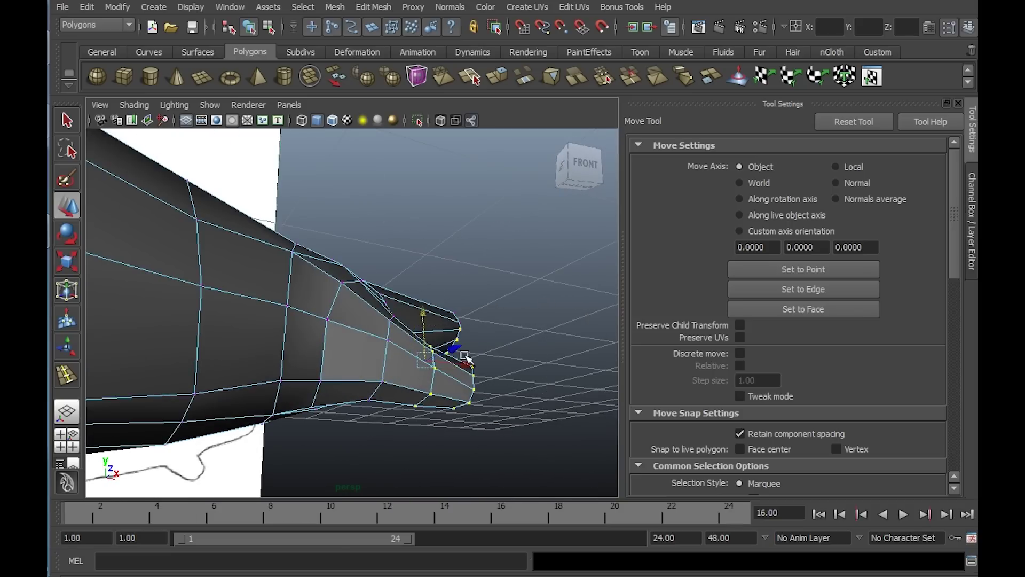
alt+drag(465, 356, 404, 307)
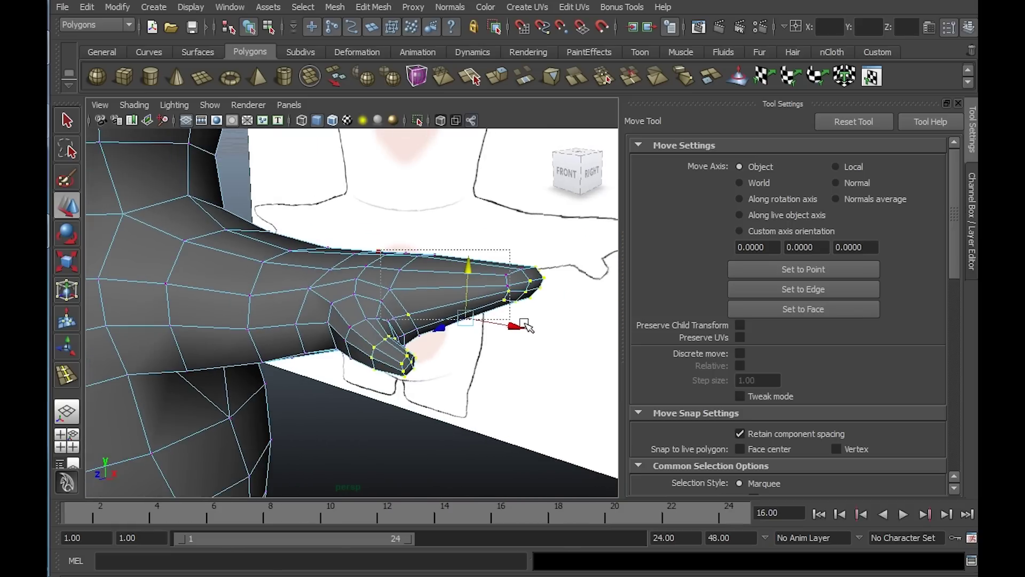
alt+drag(579, 328, 508, 293)
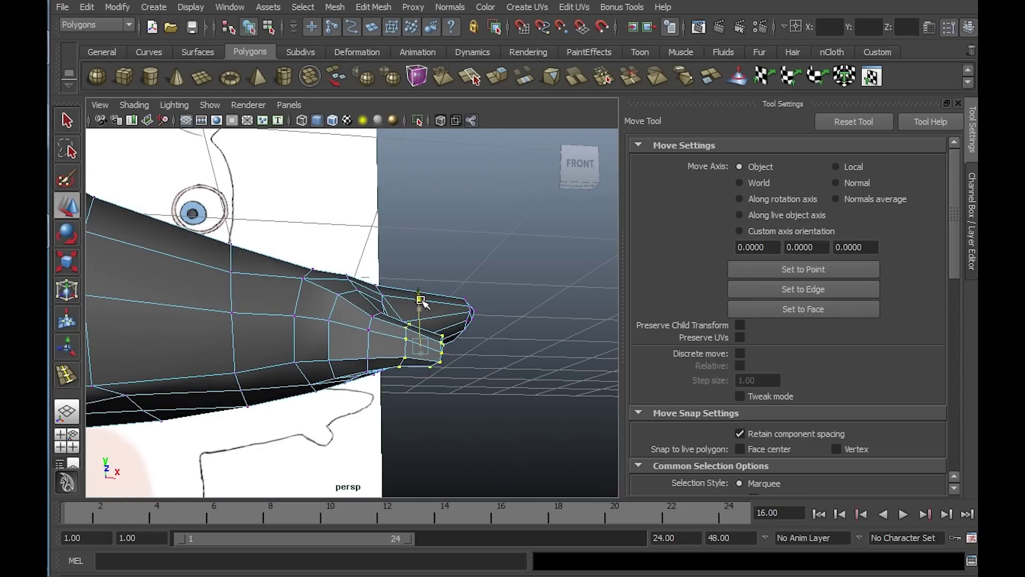
alt+drag(466, 381, 425, 312)
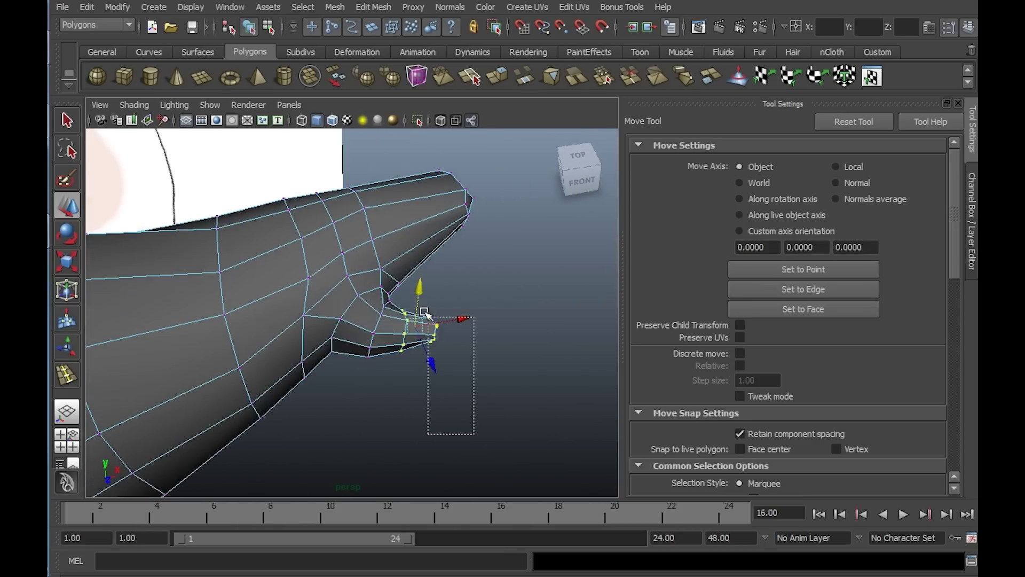
Scale the vertices at the thumb's tip and reposition its individual underside vertices to round the end
mouse_move(480, 365)
alt+mouse_down()
mouse_move(468, 295)
mouse_move(454, 353)
mouse_move(470, 377)
mouse_move(487, 351)
mouse_move(442, 302)
mouse_move(465, 318)
mouse_move(309, 354)
mouse_move(427, 412)
mouse_move(432, 395)
mouse_move(563, 389)
mouse_move(488, 354)
mouse_move(394, 362)
mouse_move(421, 337)
mouse_move(414, 361)
mouse_move(482, 378)
alt+mouse_up()
key(r)
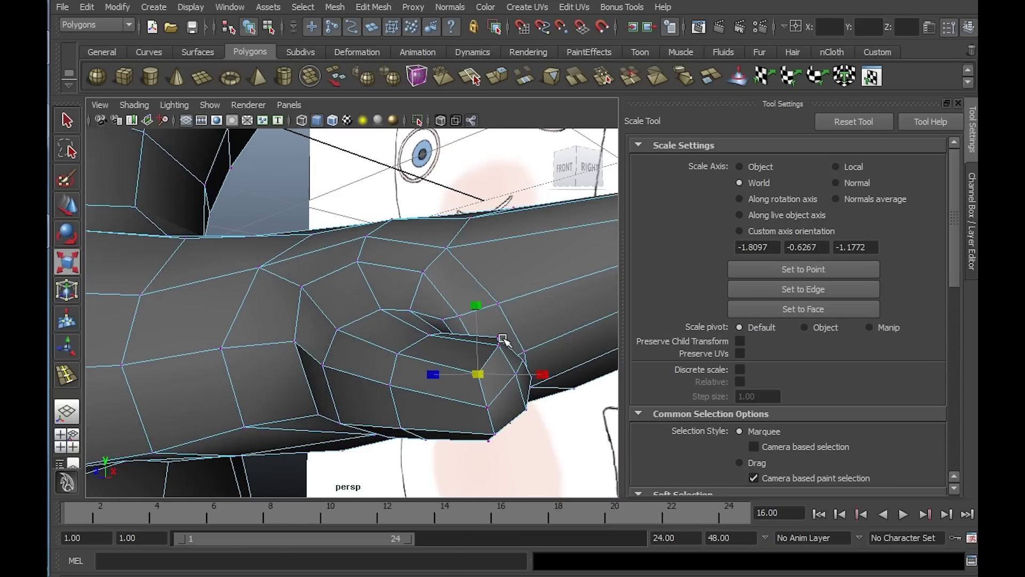
alt+drag(500, 341, 364, 239)
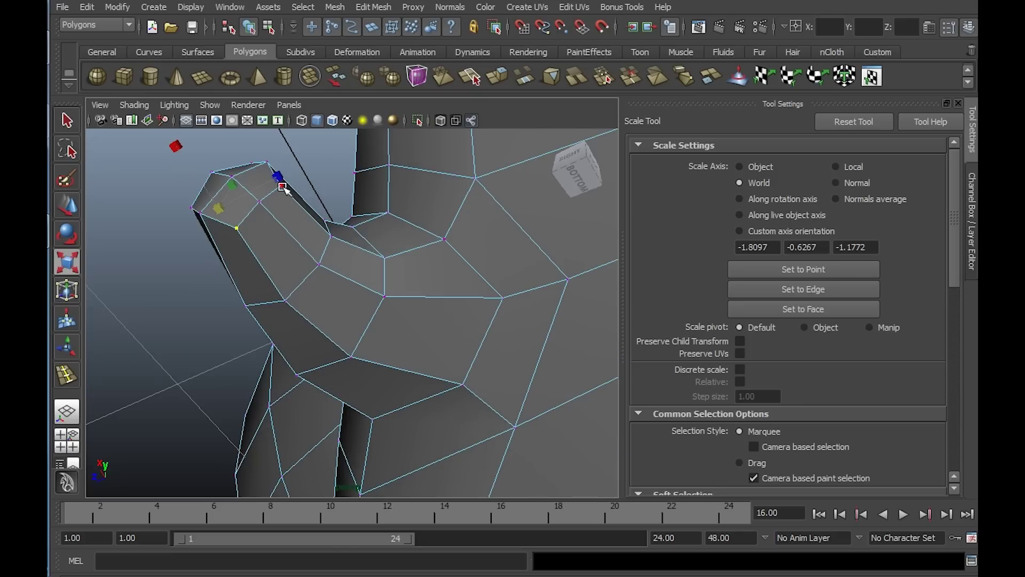
alt+drag(282, 186, 320, 213)
key(w)
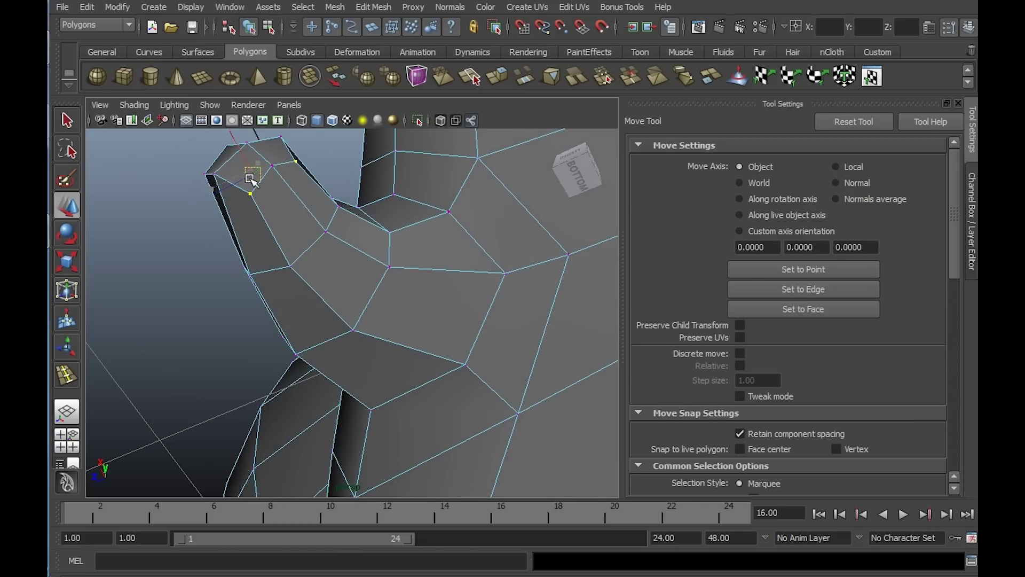
alt+drag(251, 173, 269, 192)
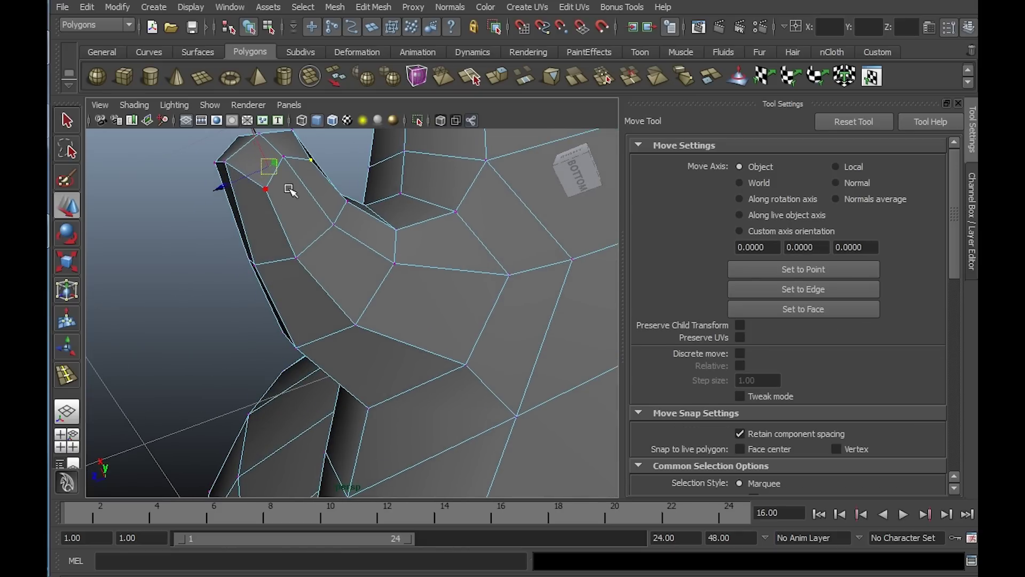
alt+drag(313, 164, 497, 271)
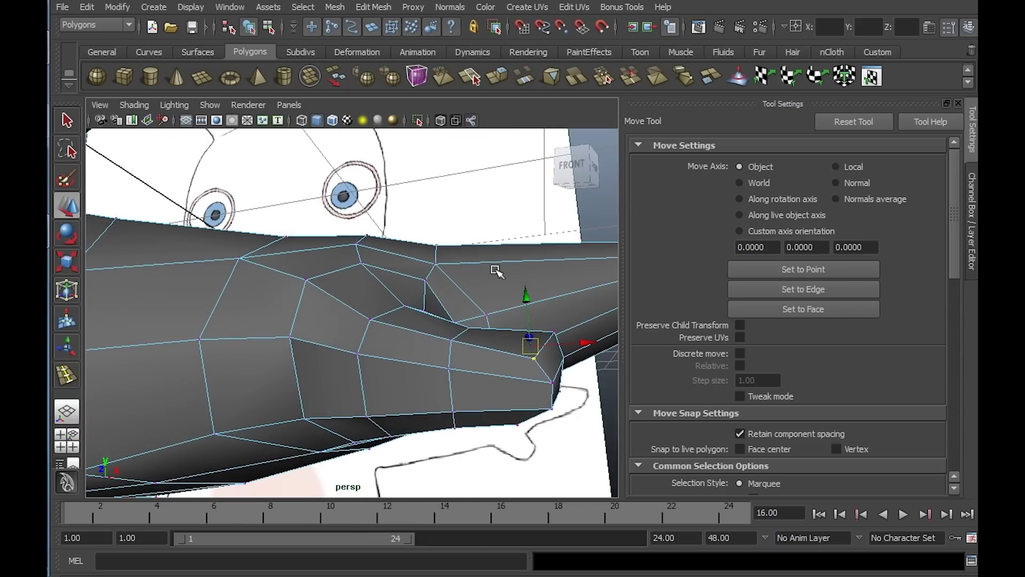
alt+drag(550, 331, 470, 355)
Return to object mode and insert an edge loop around the hand between the thumb and the fingertip end
right_drag(403, 302, 455, 290)
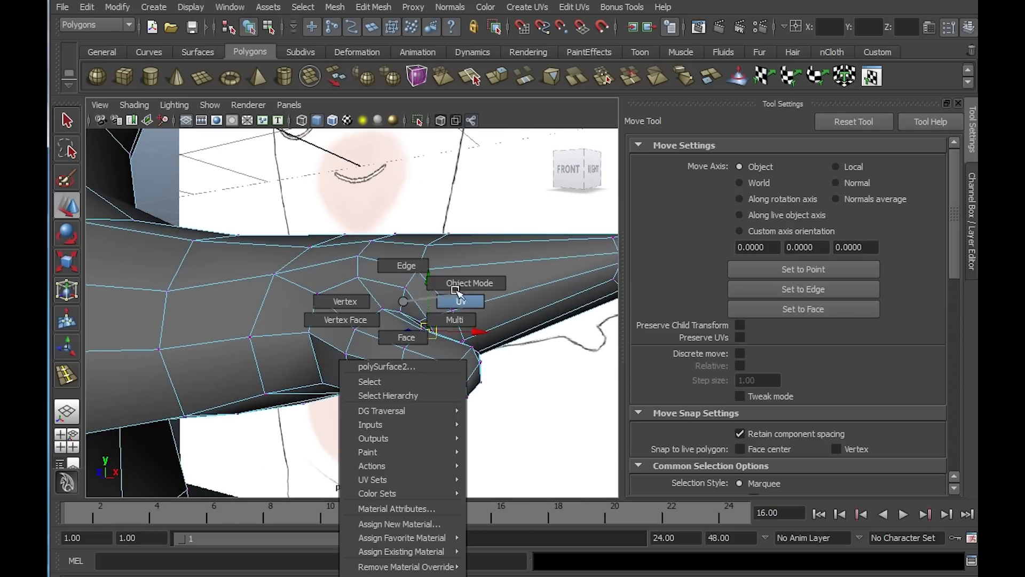
alt+drag(423, 328, 351, 303)
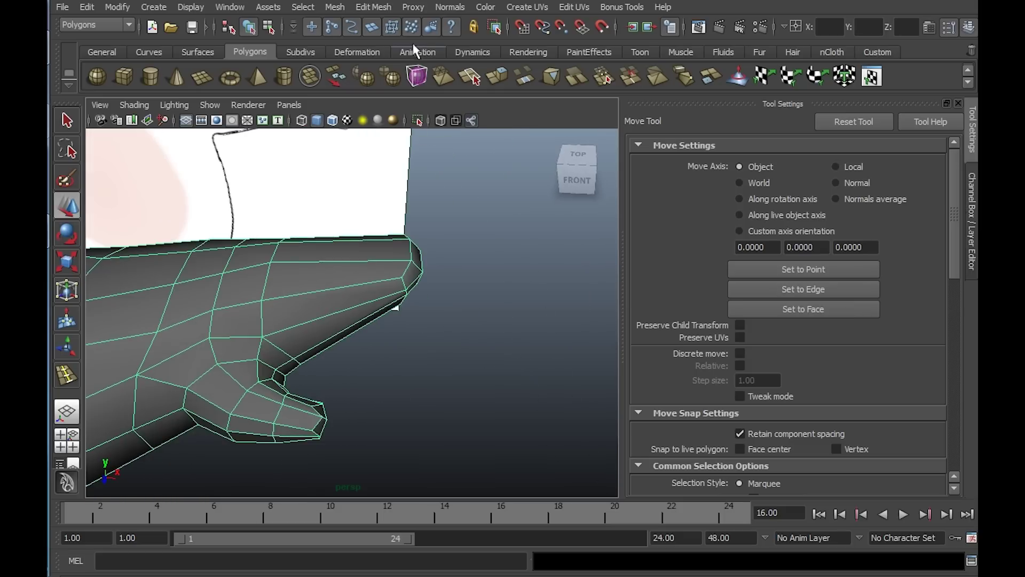
click(376, 7)
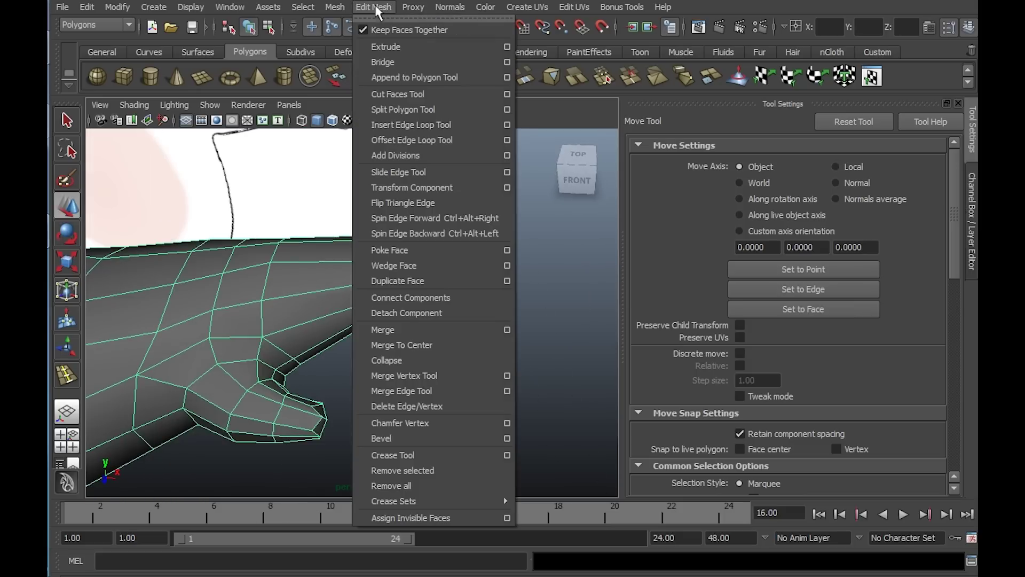
click(416, 126)
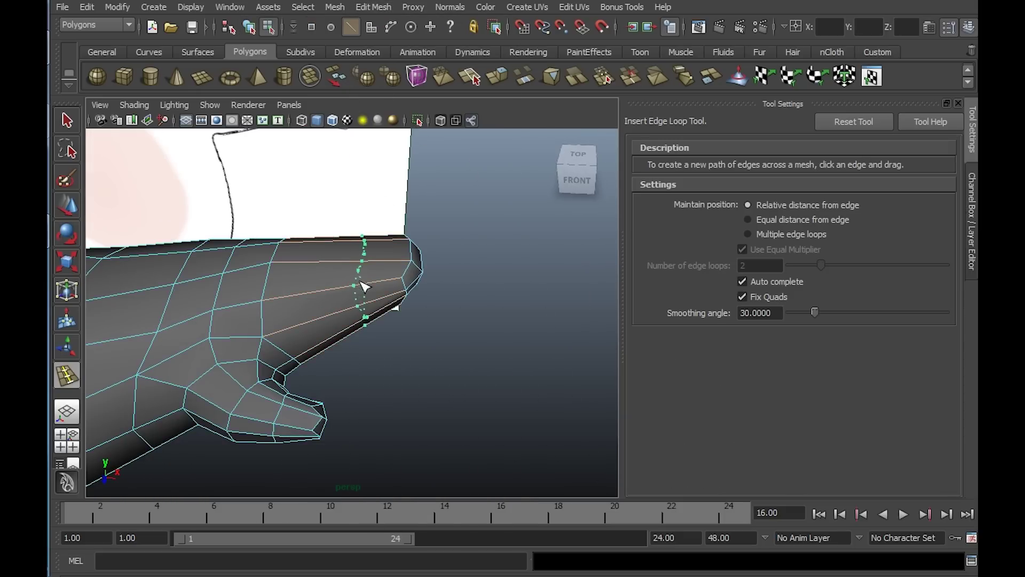
drag(368, 287, 368, 289)
In the top view, move the vertices along the hand's edge opposite the thumb outward to form a smooth curve
key(space)
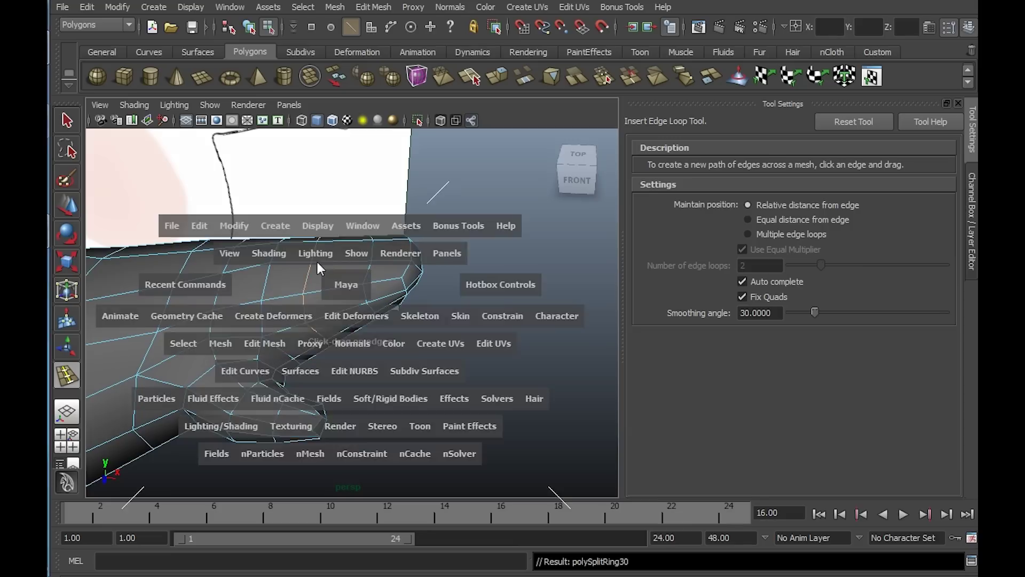
key(space)
alt+middle_drag(384, 270, 419, 331)
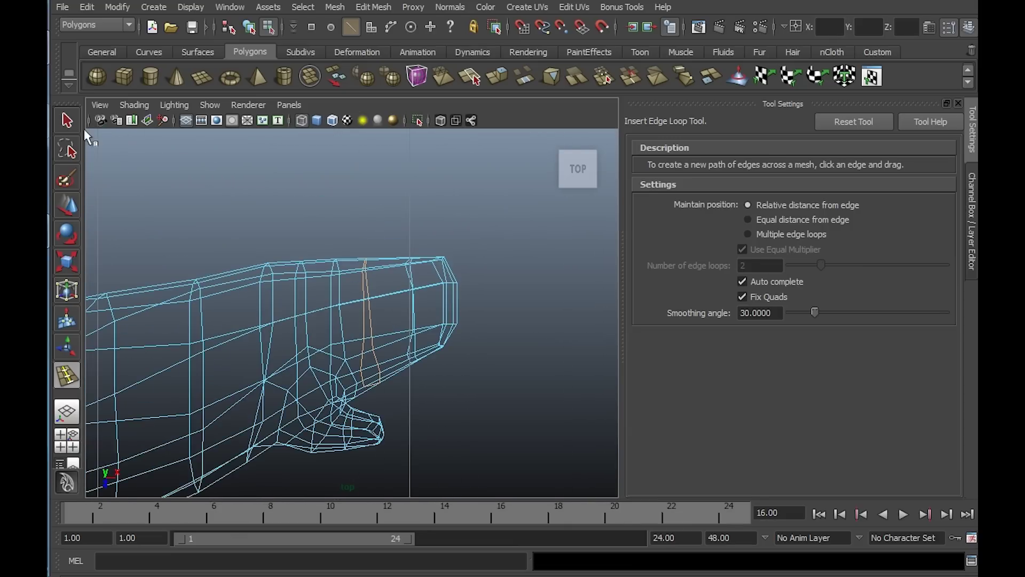
key(q)
right_click(329, 251)
right_drag(350, 267, 301, 246)
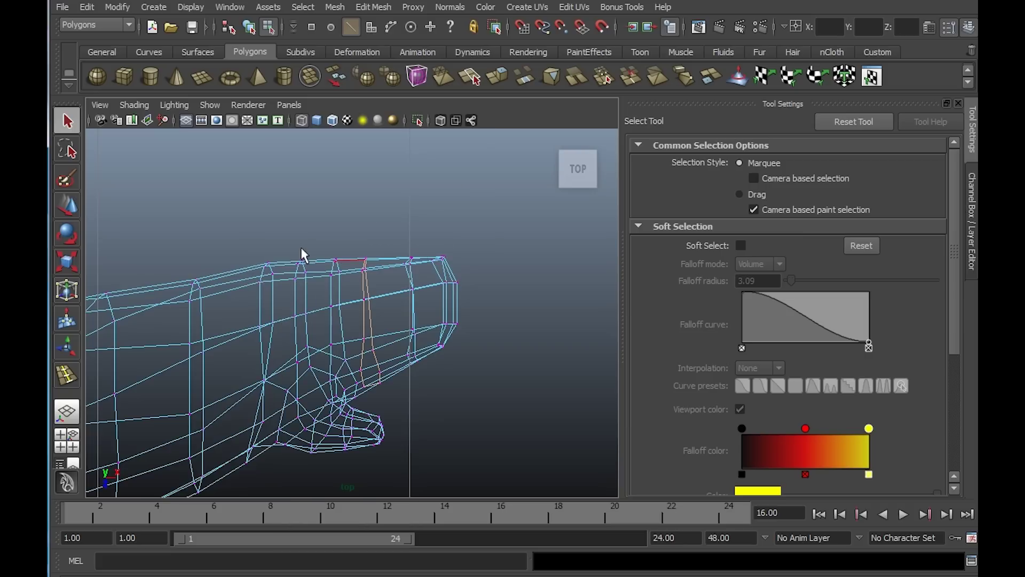
drag(296, 250, 309, 278)
key(w)
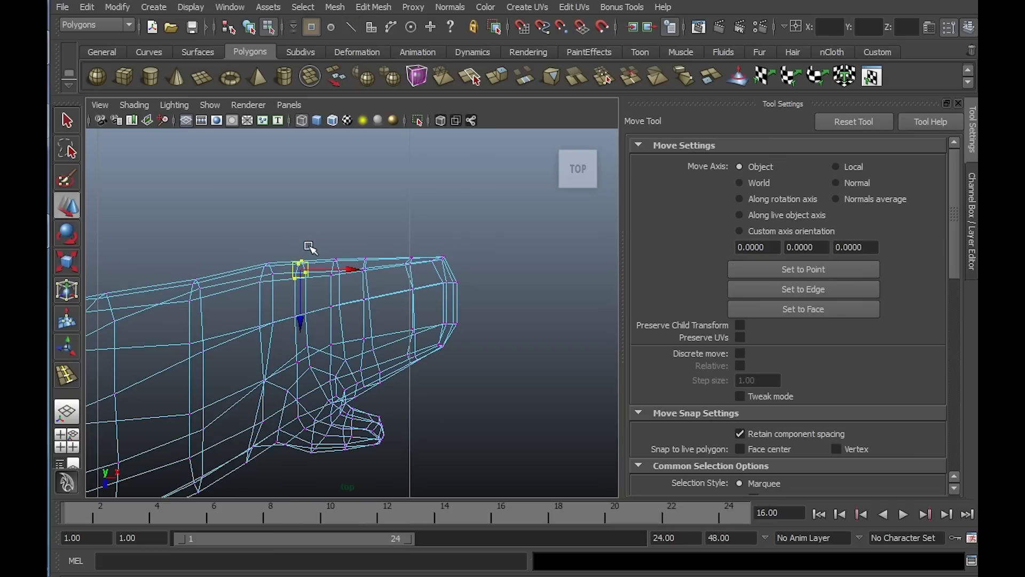
drag(305, 319, 319, 314)
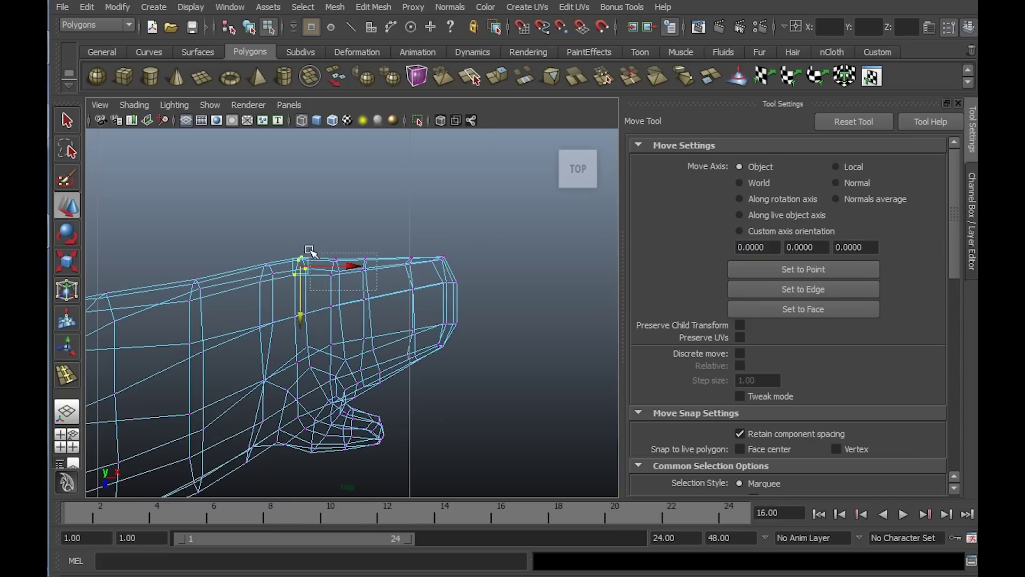
drag(309, 250, 311, 250)
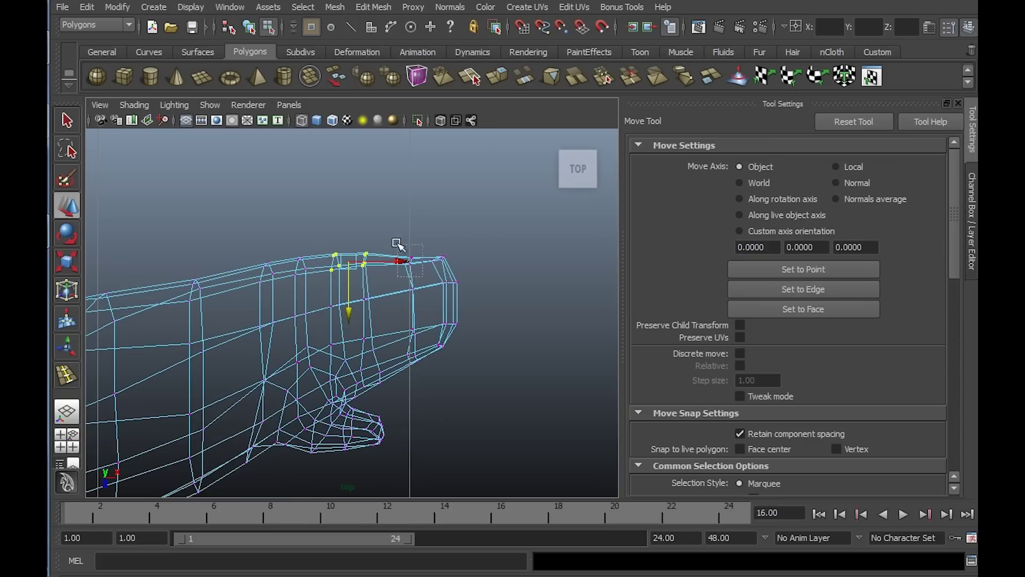
drag(398, 245, 400, 247)
drag(408, 306, 411, 310)
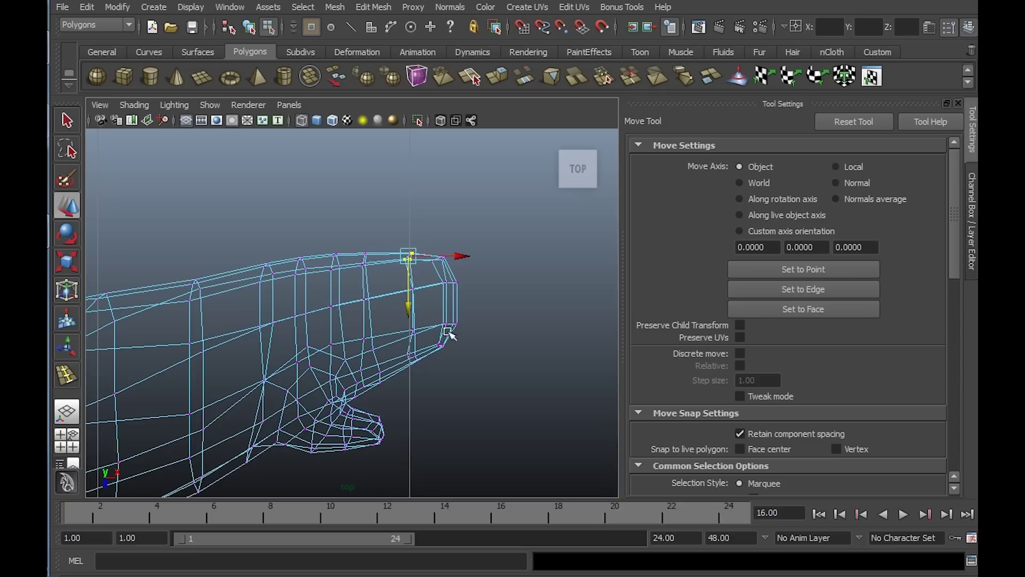
Move the vertices along the hand's thumb-side edge outward, from beside the thumb to the fingertip end, to widen the hand
alt+middle_drag(427, 409, 429, 330)
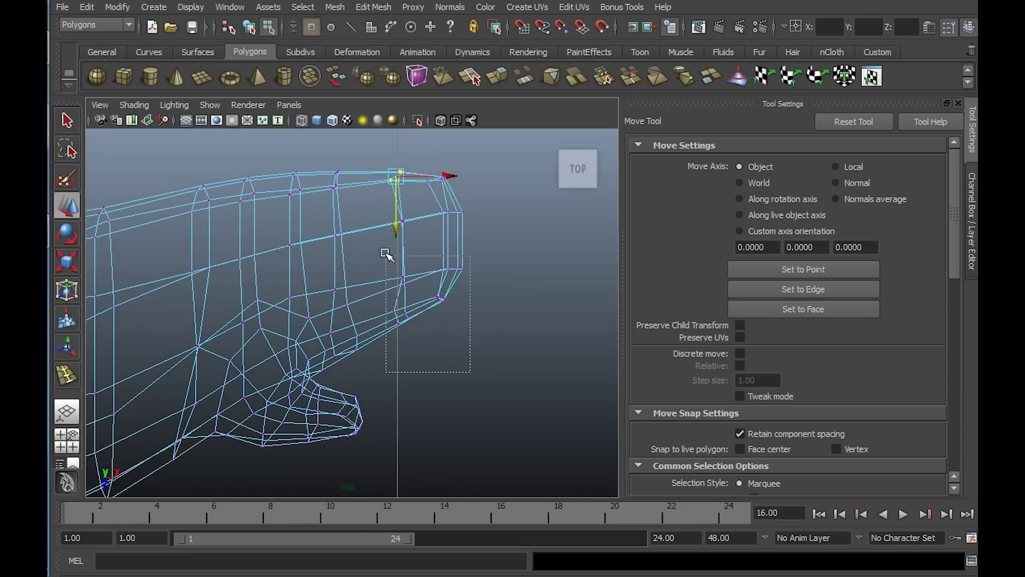
drag(387, 255, 387, 255)
drag(425, 349, 433, 361)
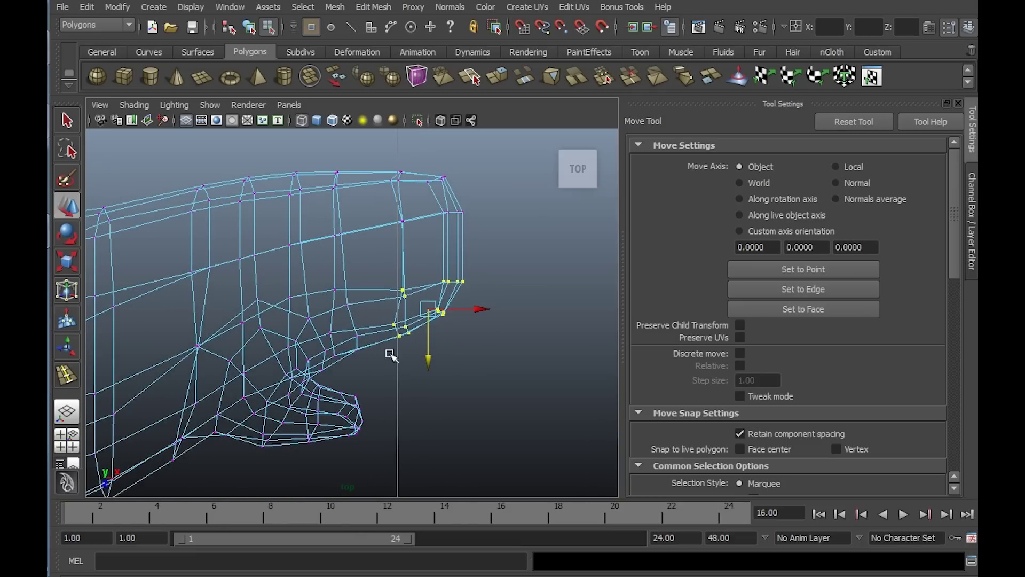
drag(348, 340, 337, 332)
drag(350, 394, 349, 402)
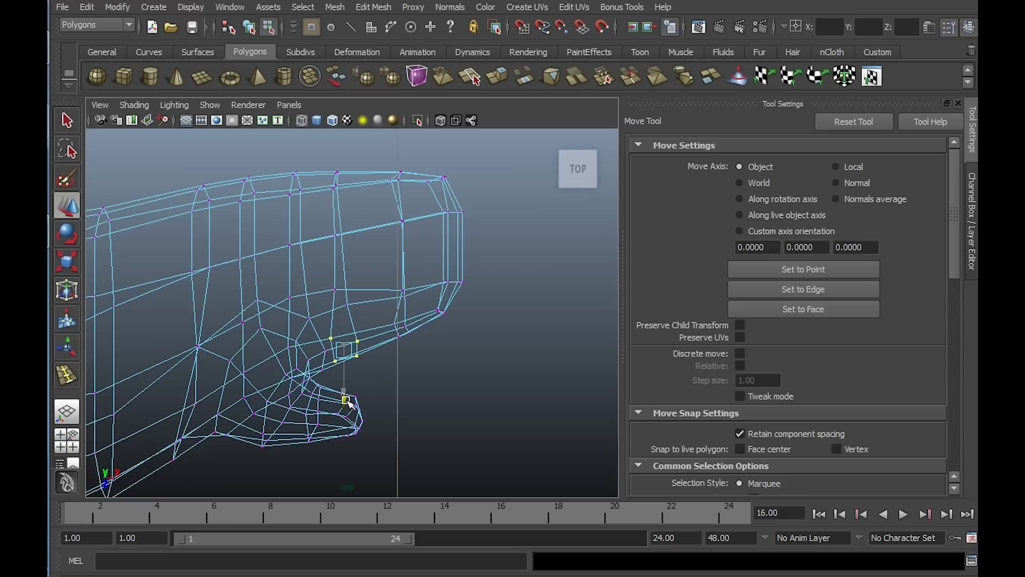
drag(387, 310, 393, 316)
drag(402, 378, 404, 393)
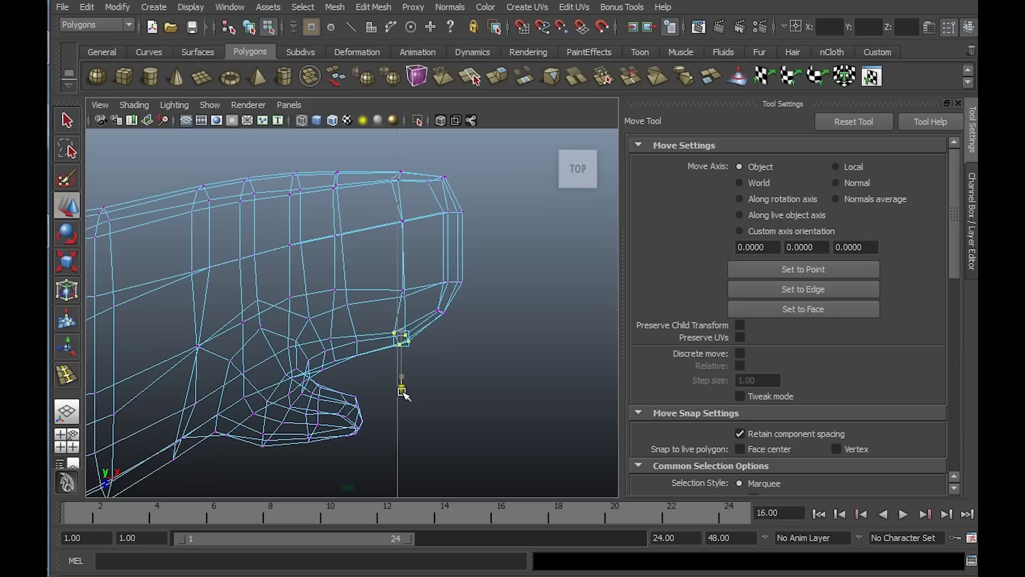
drag(446, 298, 441, 286)
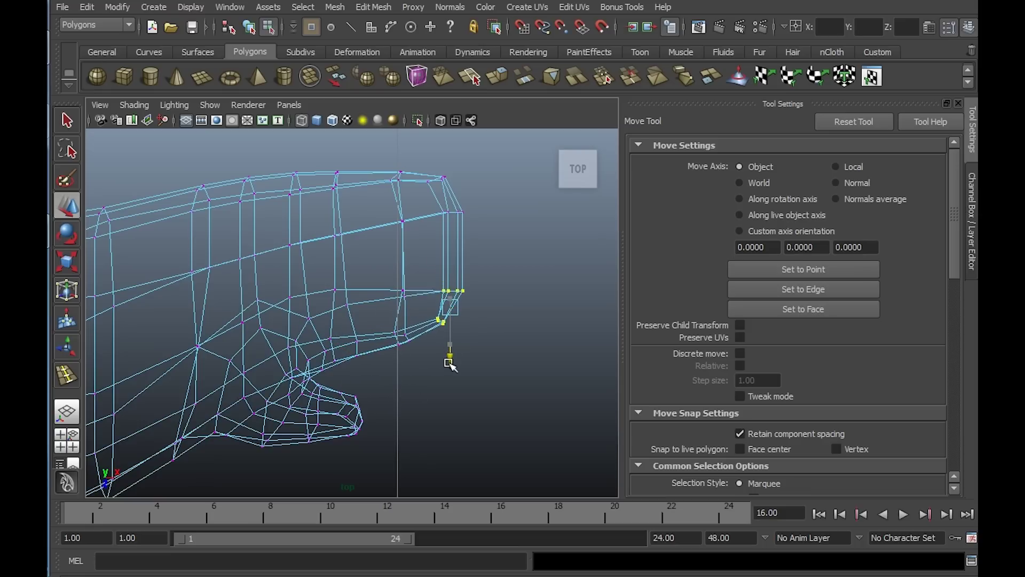
drag(450, 342, 450, 350)
Even out the spacing of the two inner vertex rows near the hand's fingertip end
click(484, 303)
drag(479, 312, 493, 305)
drag(432, 343, 412, 315)
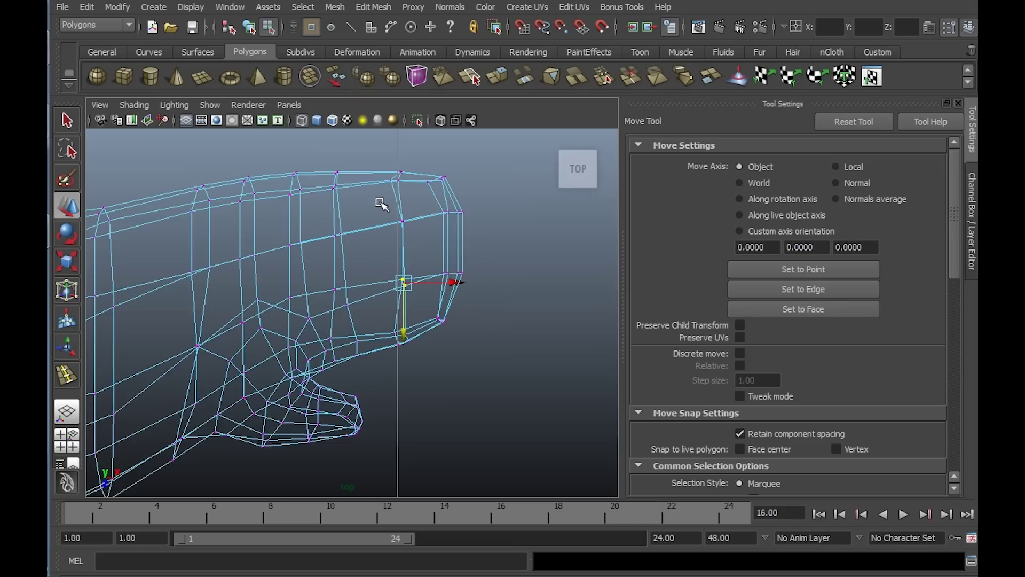
drag(380, 203, 474, 230)
drag(436, 259, 440, 263)
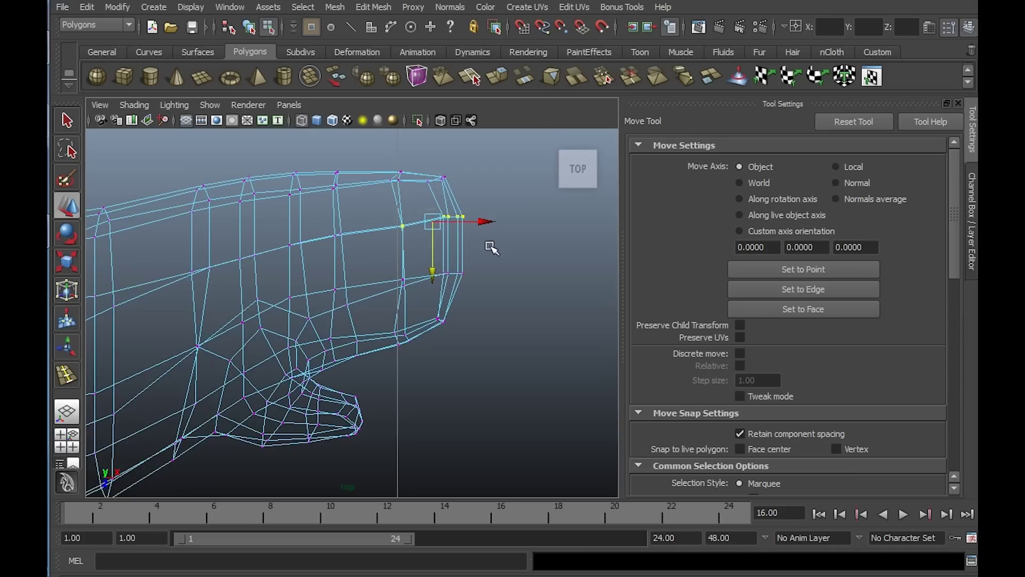
Turn on the smooth mesh preview in the perspective view, return to object mode, and examine the hand's shape
key(space)
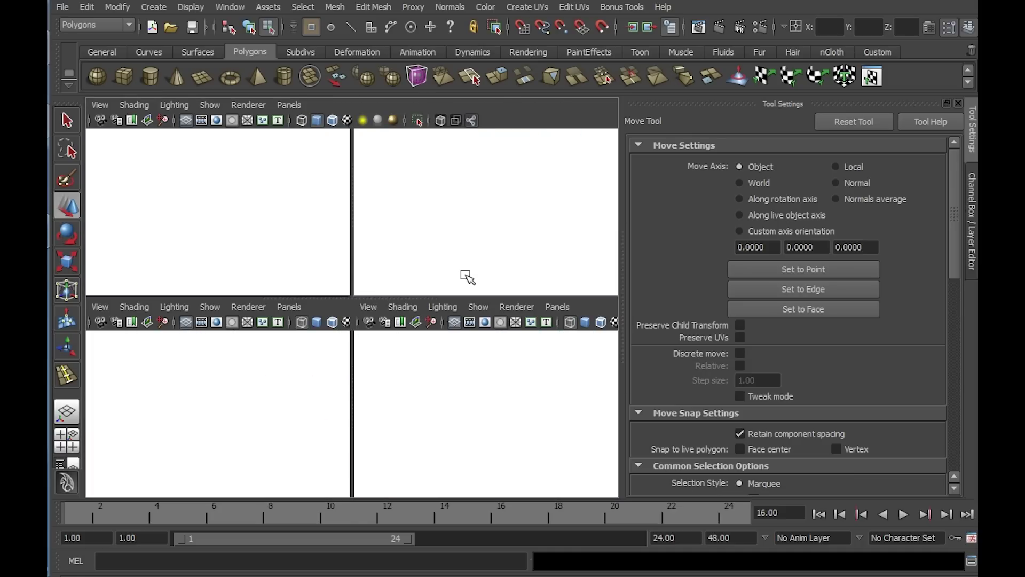
key(space)
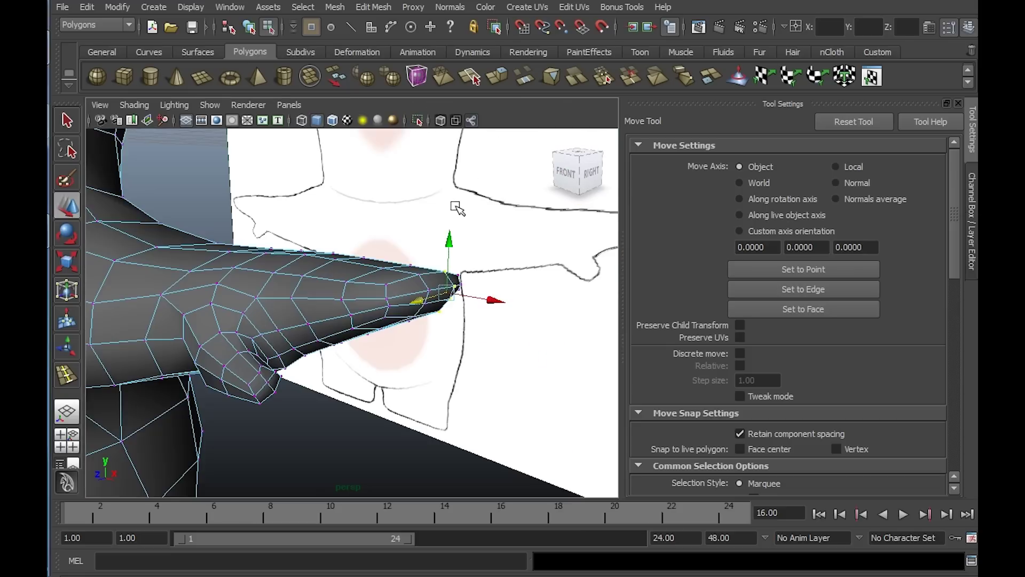
mouse_move(427, 298)
alt+mouse_down()
mouse_move(332, 332)
mouse_move(314, 274)
mouse_move(377, 261)
mouse_move(451, 284)
mouse_move(440, 313)
mouse_move(405, 321)
mouse_move(420, 314)
alt+mouse_up()
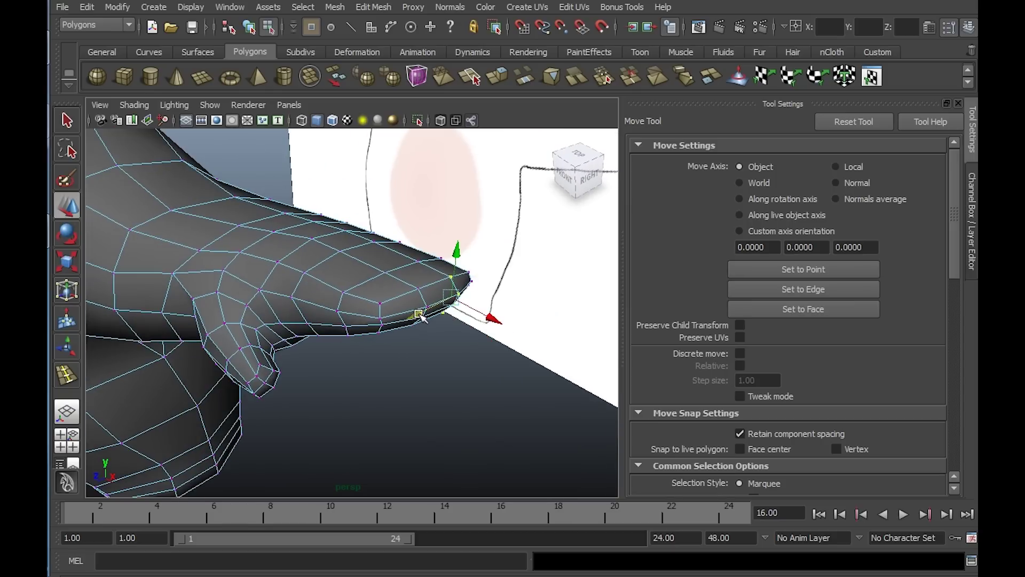
key(3)
right_drag(392, 299, 447, 281)
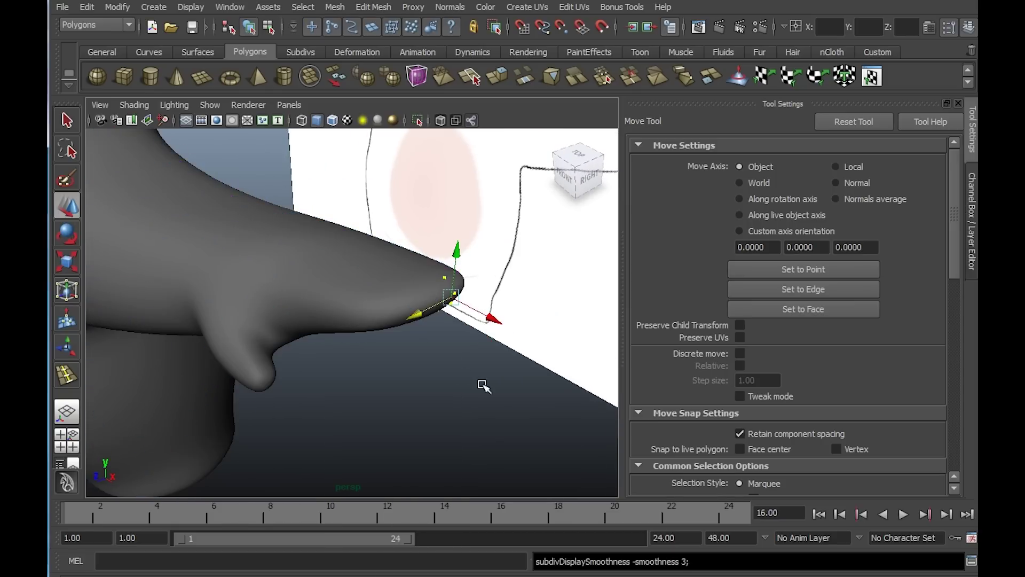
mouse_move(482, 384)
alt+mouse_down()
mouse_move(327, 373)
mouse_move(389, 342)
mouse_move(451, 290)
mouse_move(433, 362)
mouse_move(379, 355)
mouse_move(449, 371)
mouse_move(359, 305)
mouse_move(378, 343)
mouse_move(272, 306)
mouse_move(327, 400)
mouse_move(368, 374)
mouse_move(481, 393)
alt+mouse_up()
scroll(479, 392, up, 5)
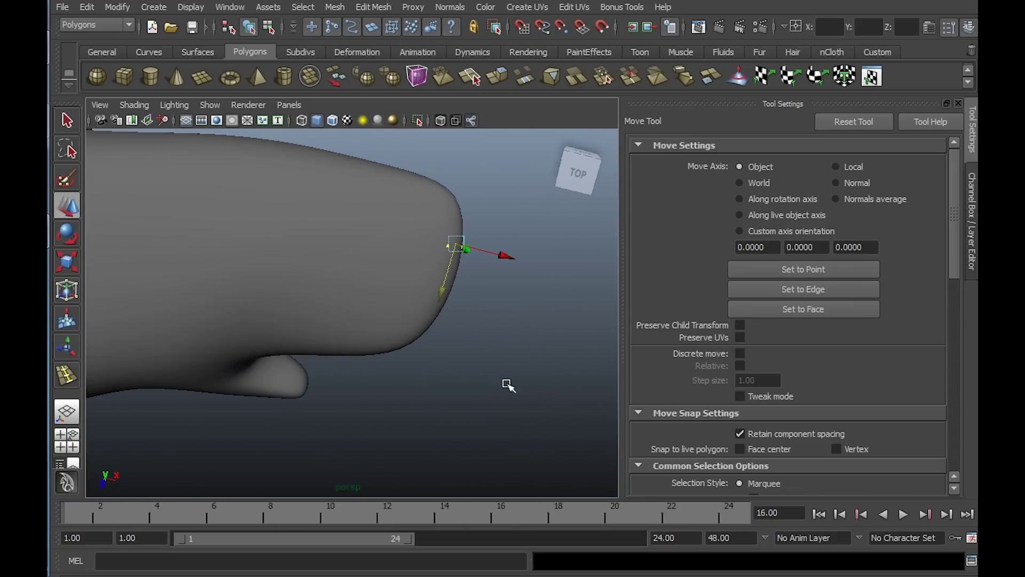
key(F8)
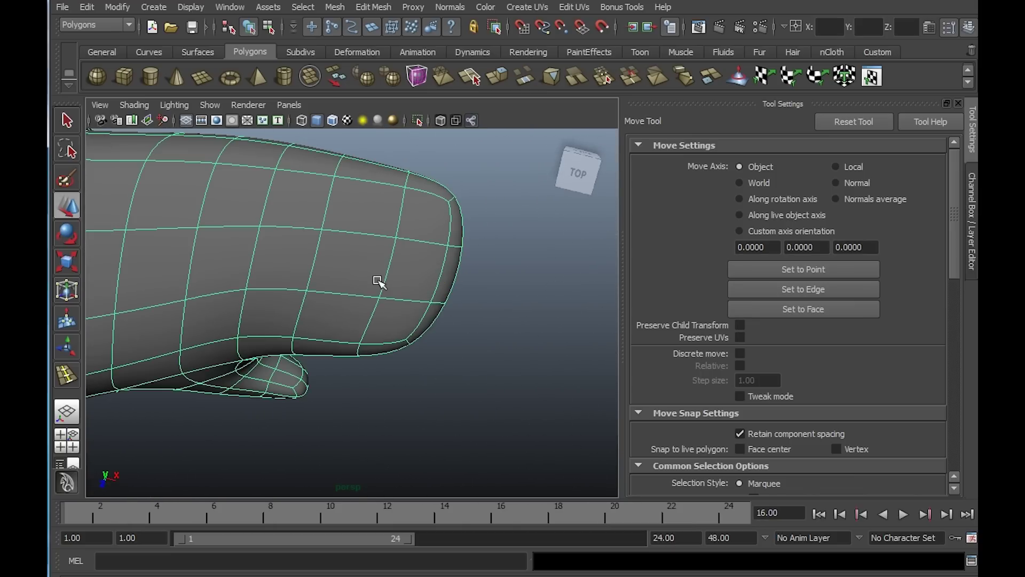
Show the smoothed arm in the front view to compare it with the reference drawing
key(space)
key(space)
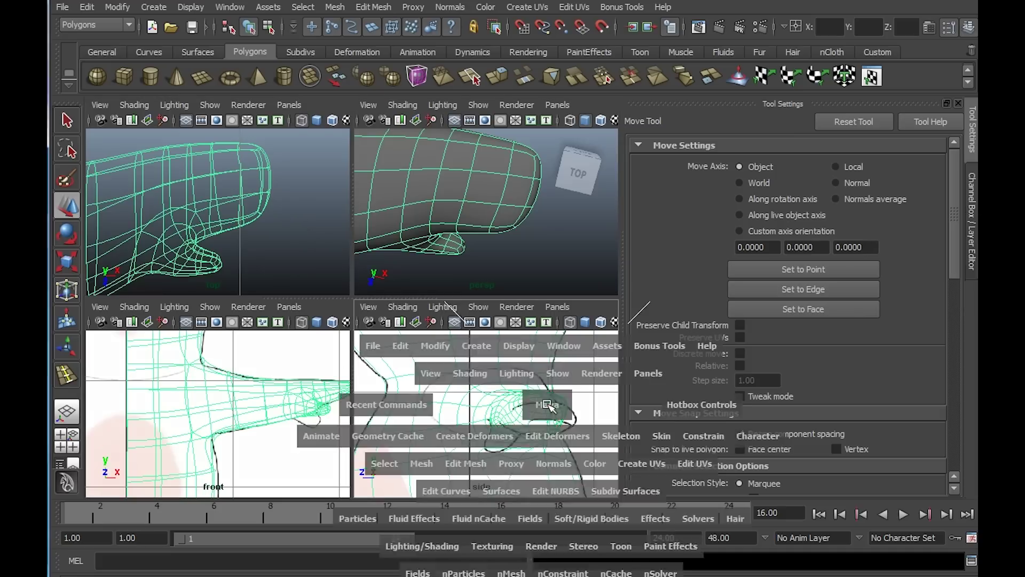
key(space)
key(space)
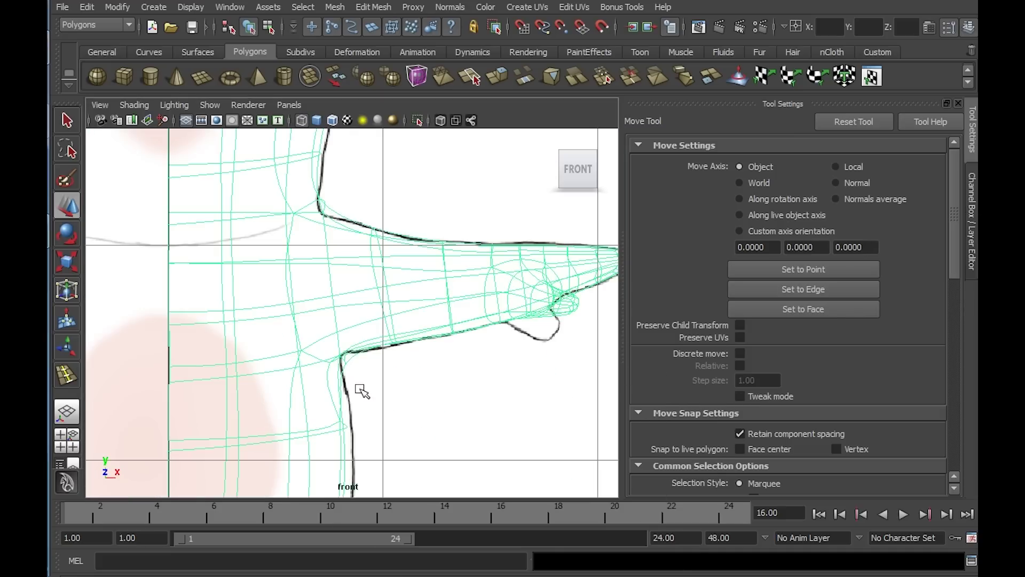
Turn off the smooth preview in the front view and straighten the vertex column above the thumb gap toward the wrist
alt+right_drag(361, 389, 571, 390)
scroll(344, 321, up, 5)
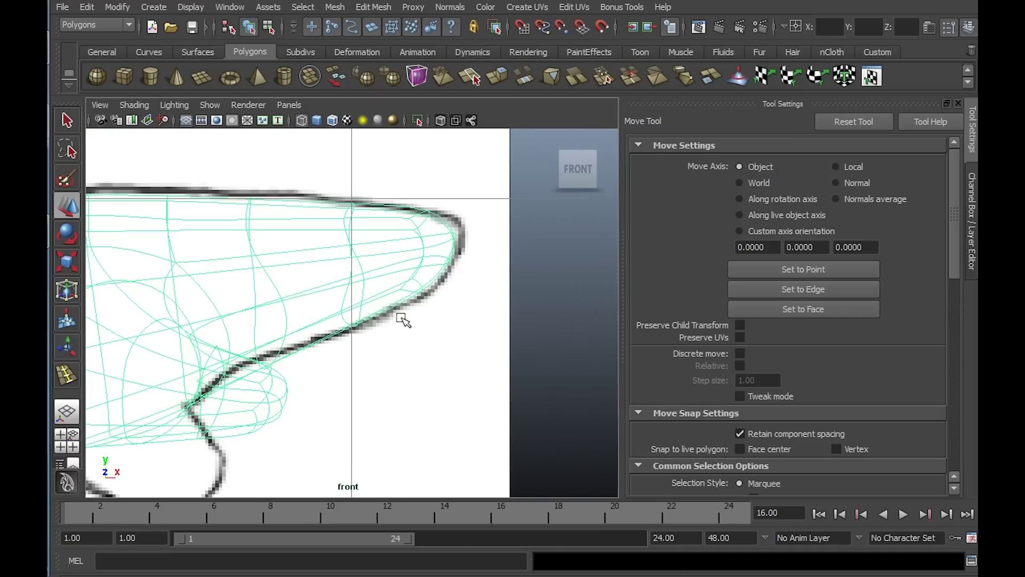
right_drag(420, 293, 376, 293)
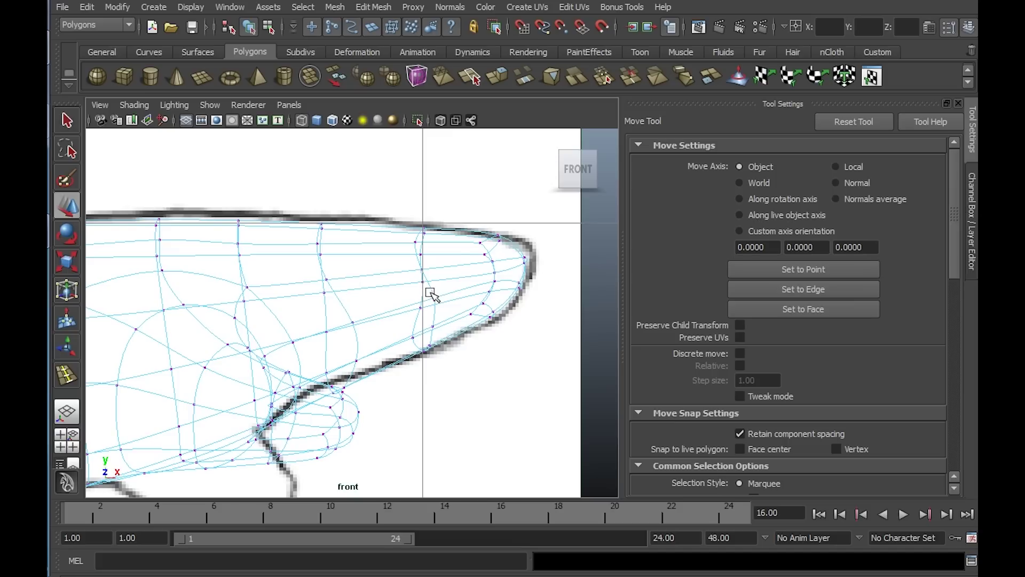
key(1)
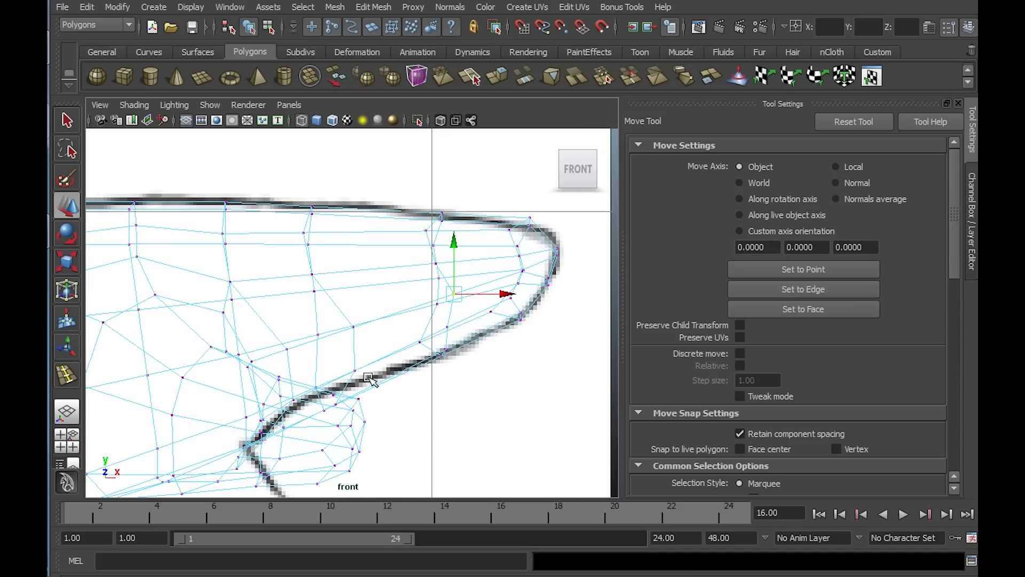
drag(369, 378, 354, 311)
click(303, 234)
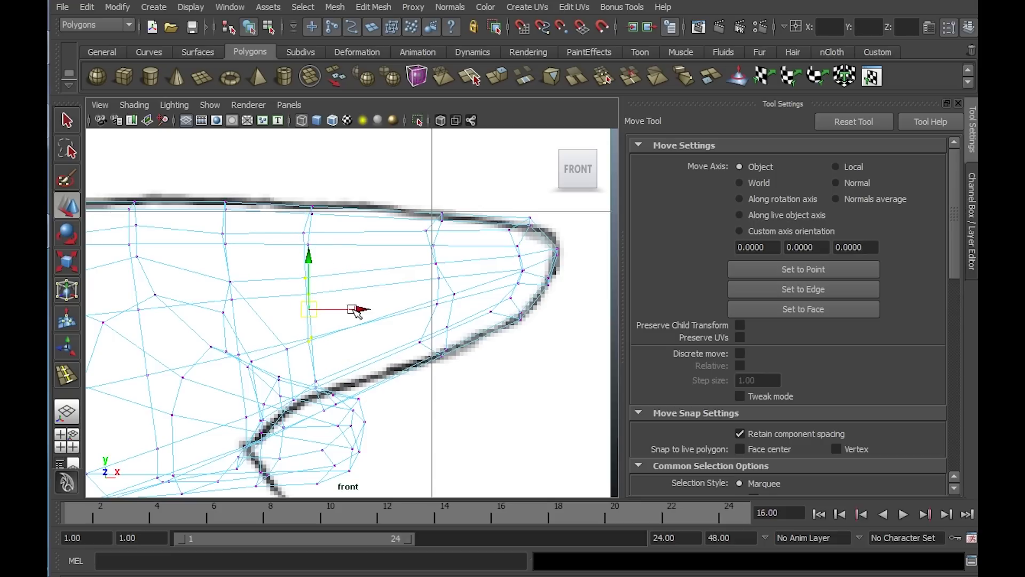
Shift the next vertex column near the fingertips toward the wrist to even out the hand's edge spacing
drag(453, 299, 434, 235)
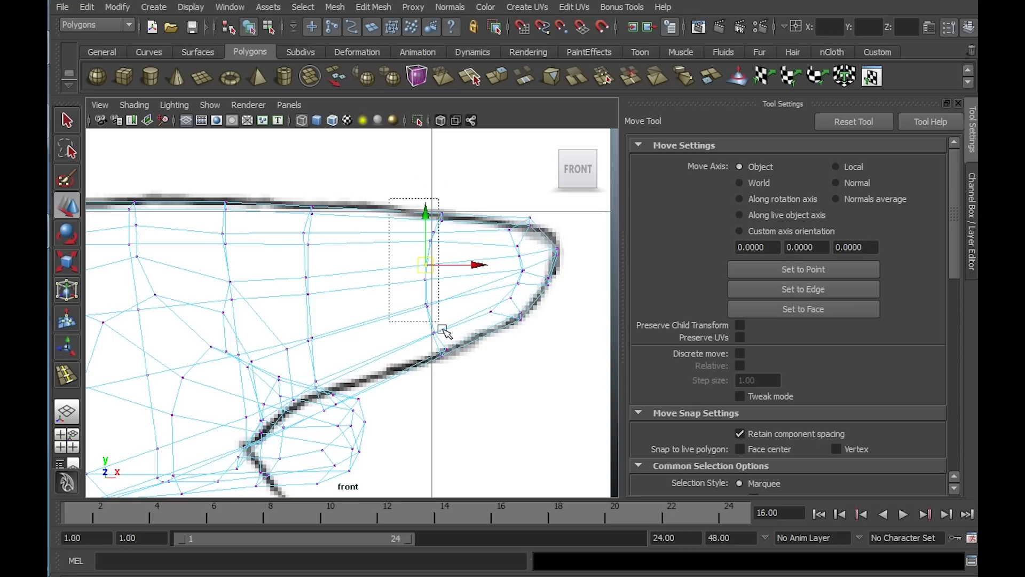
drag(441, 327, 469, 366)
drag(438, 286, 413, 287)
drag(443, 377, 419, 353)
drag(413, 306, 414, 308)
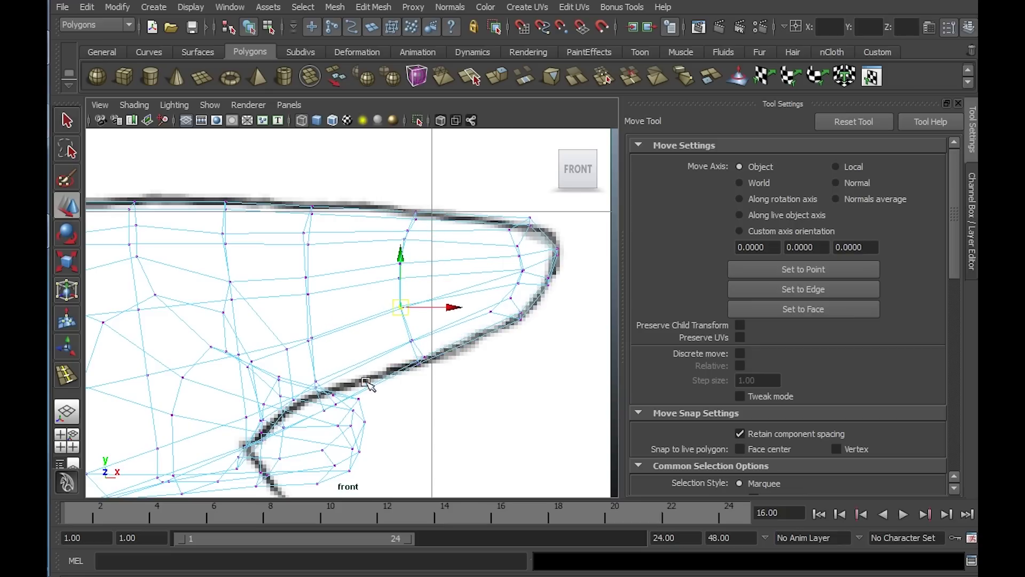
Adjust the lower vertices where the hand meets the thumb gap to follow the front reference outline, checking them in perspective
drag(313, 376, 321, 389)
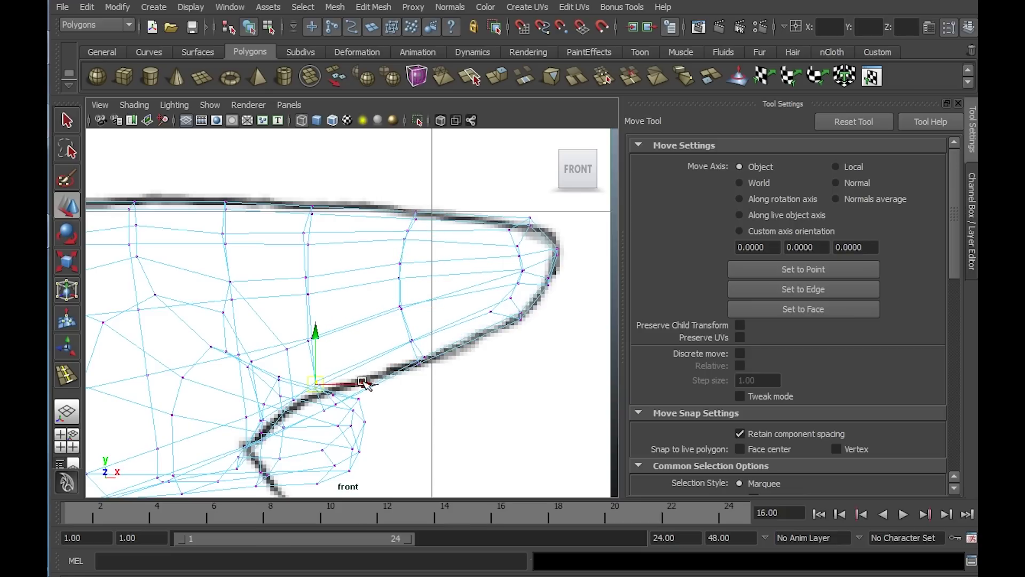
key(space)
key(space)
alt+drag(418, 316, 374, 224)
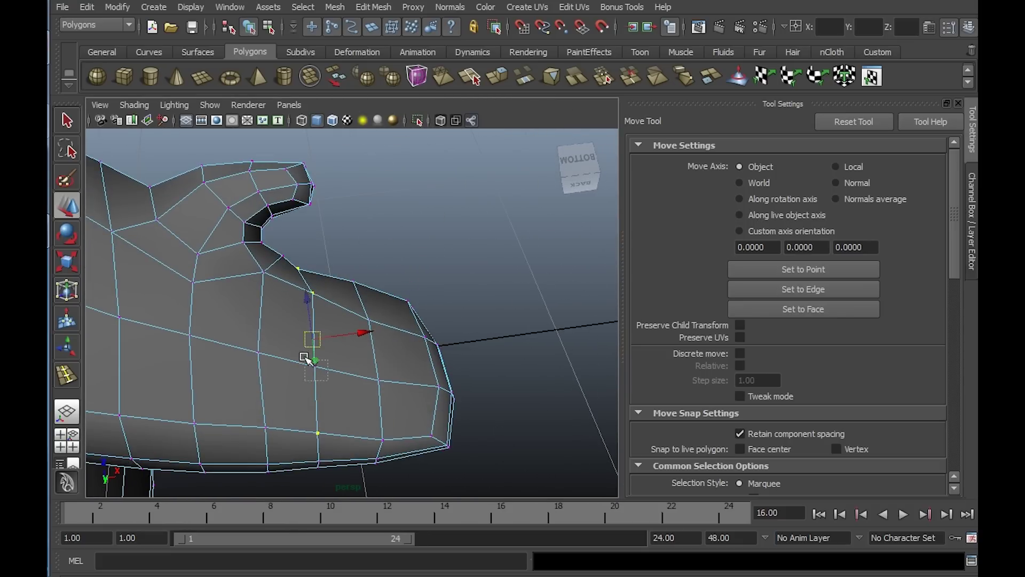
alt+drag(305, 359, 236, 322)
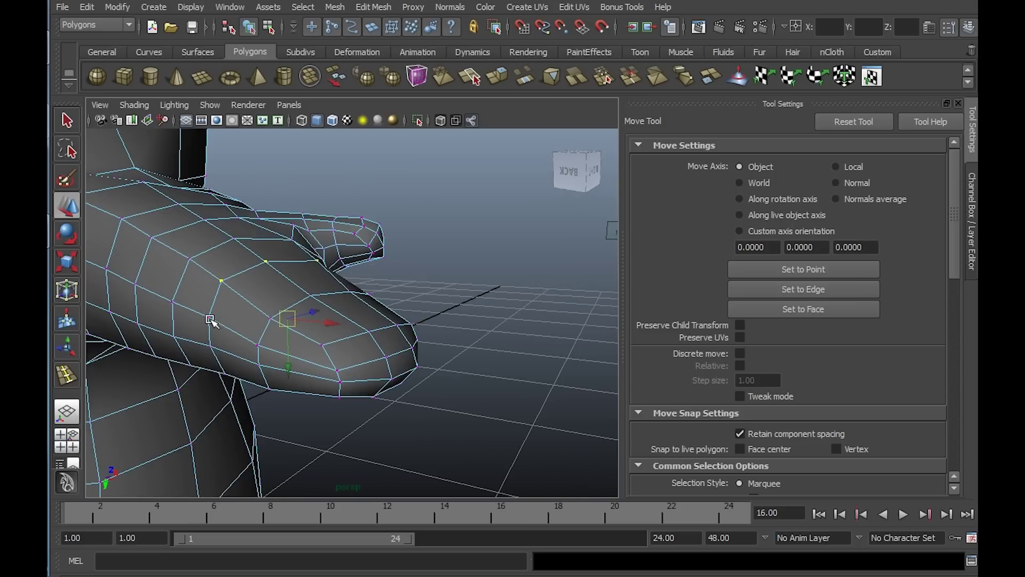
alt+drag(306, 335, 342, 350)
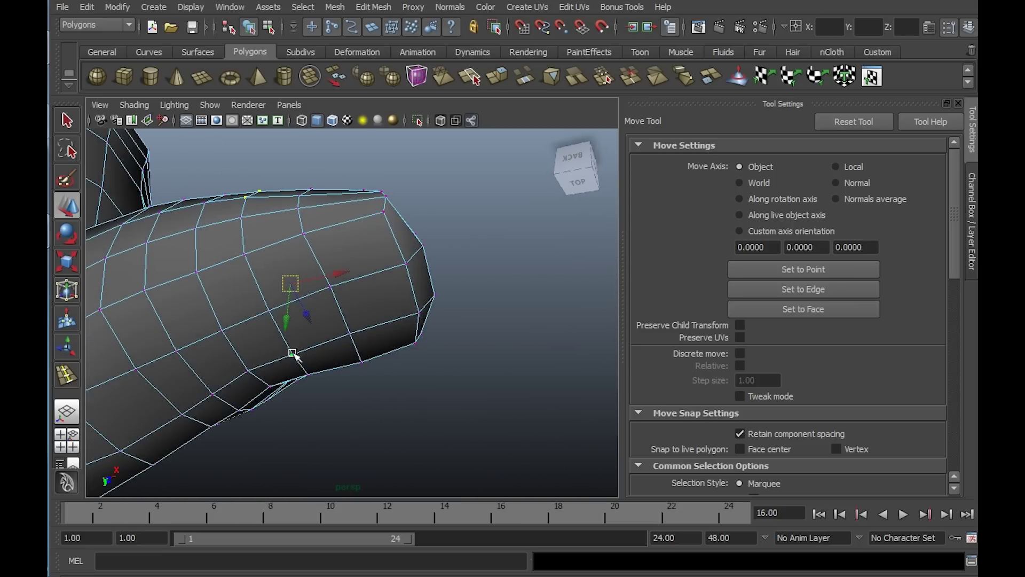
key(space)
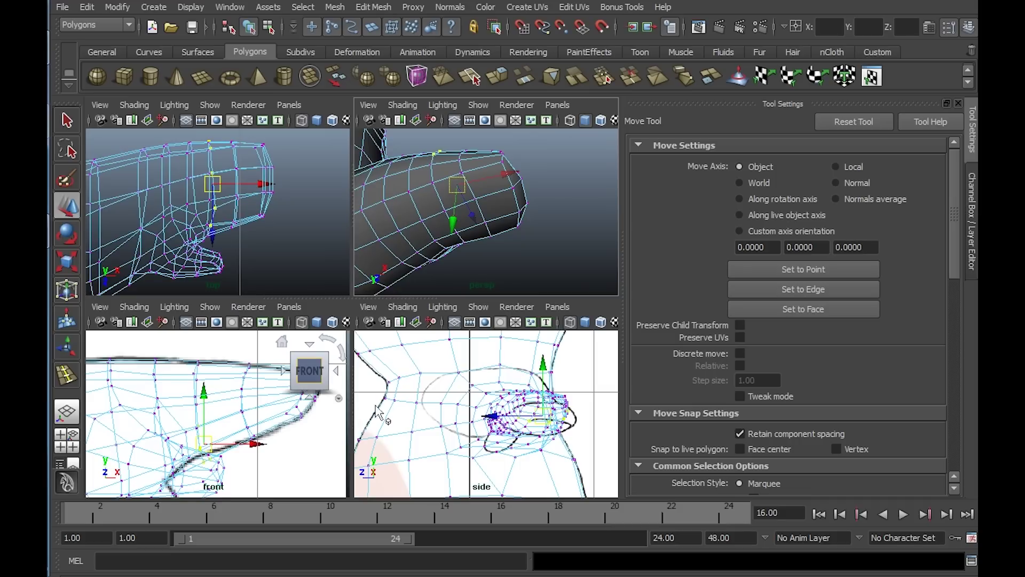
key(space)
mouse_move(317, 415)
alt+middle_down()
mouse_move(368, 327)
mouse_move(359, 309)
alt+middle_up()
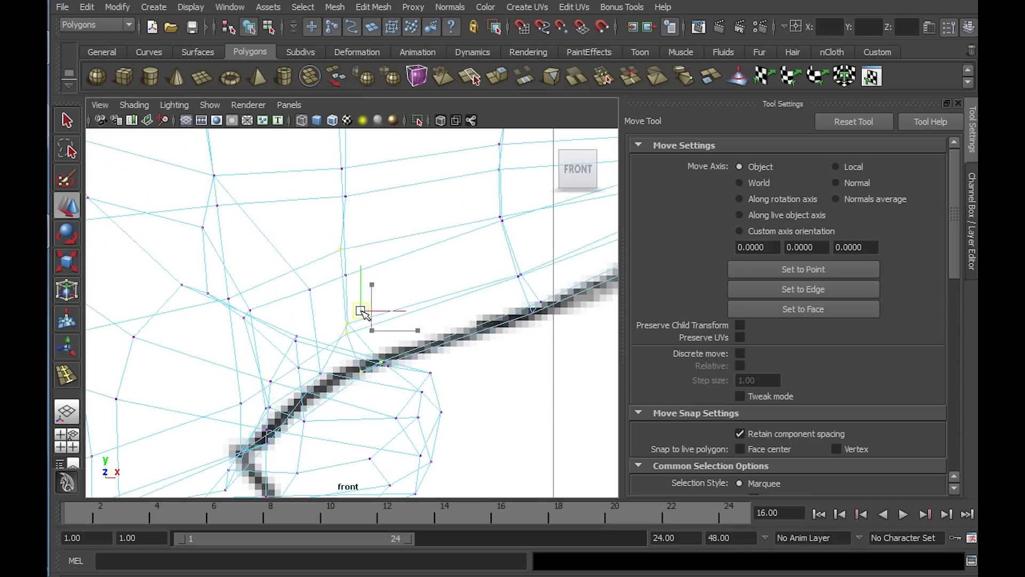
key(space)
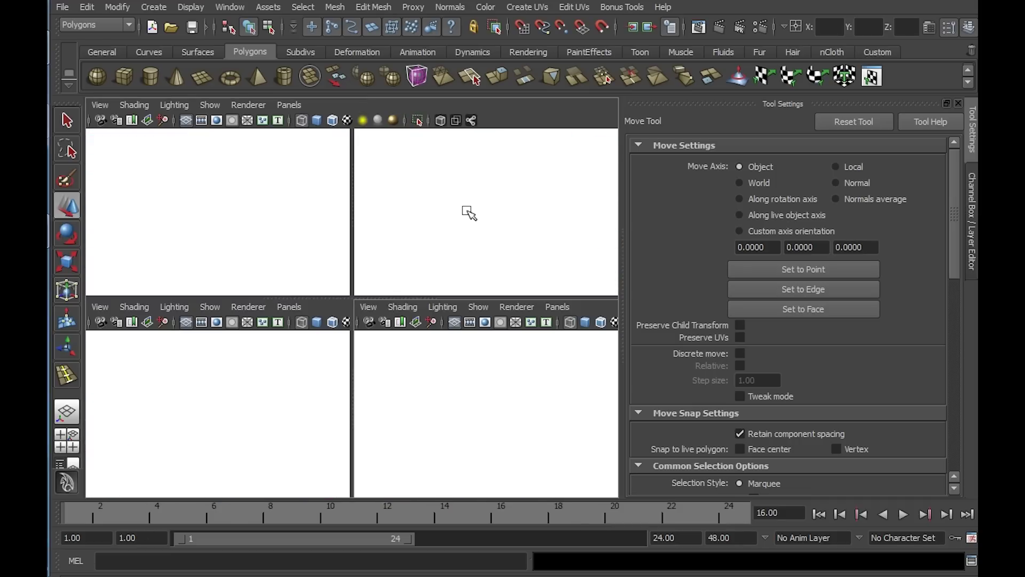
Reposition individual vertices along the underside of the arm near the body and wrist in perspective to even out the surface
key(space)
alt+drag(480, 258, 332, 253)
scroll(320, 259, up, 3)
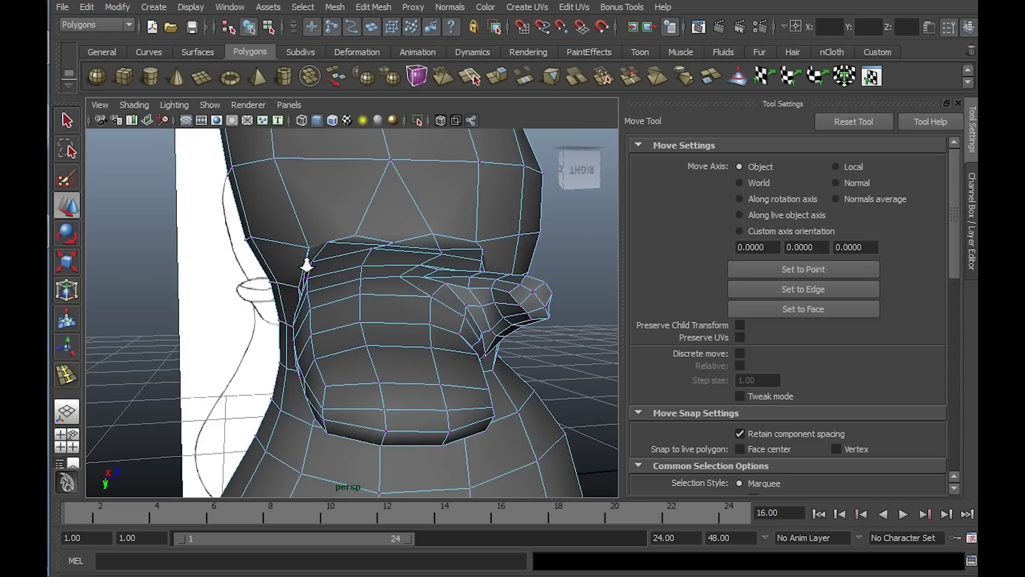
alt+middle_drag(306, 265, 370, 290)
mouse_move(363, 291)
right_down()
mouse_move(411, 297)
mouse_move(353, 292)
right_up()
click(410, 296)
click(365, 281)
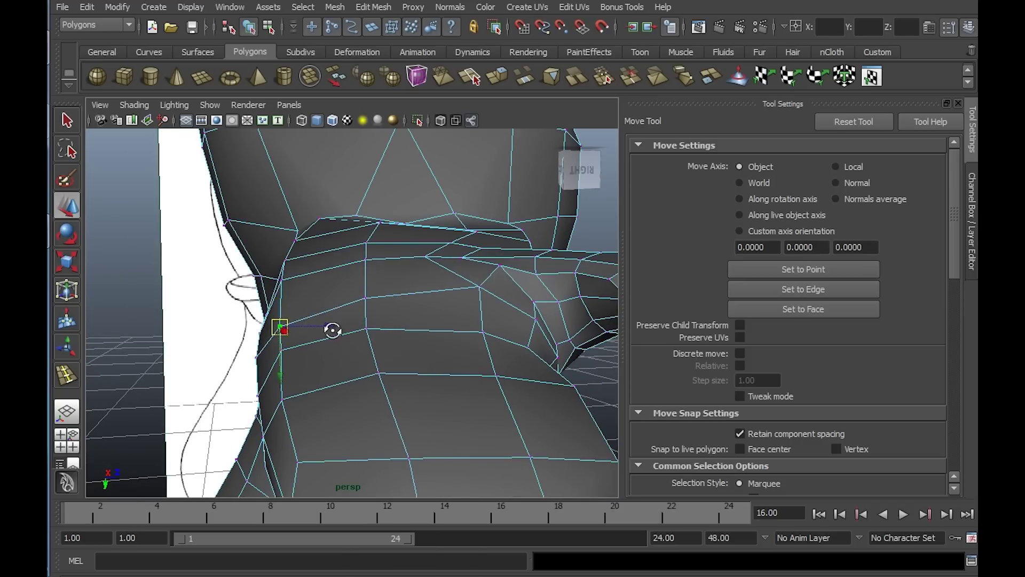
alt+drag(332, 330, 374, 321)
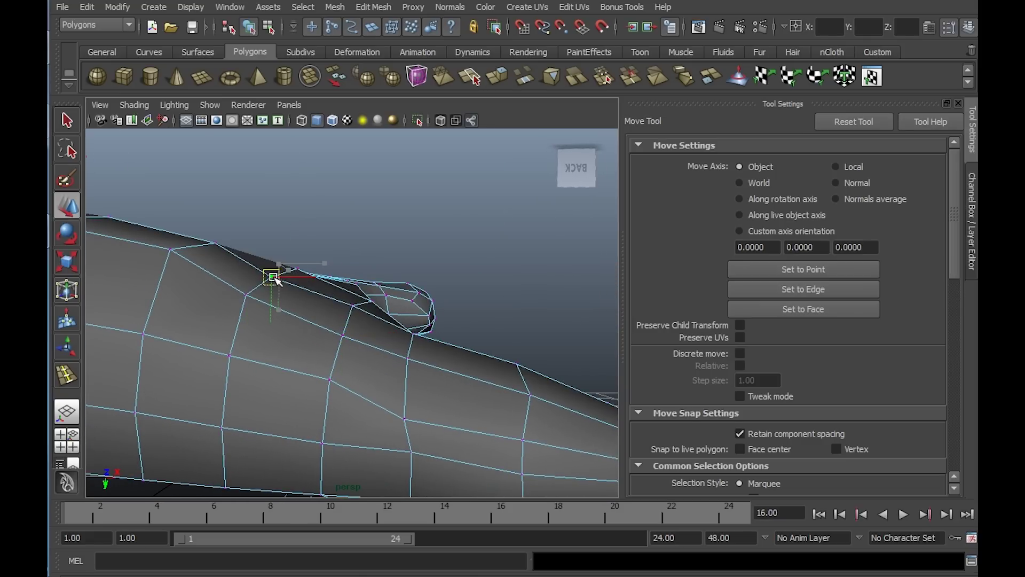
alt+drag(274, 278, 373, 315)
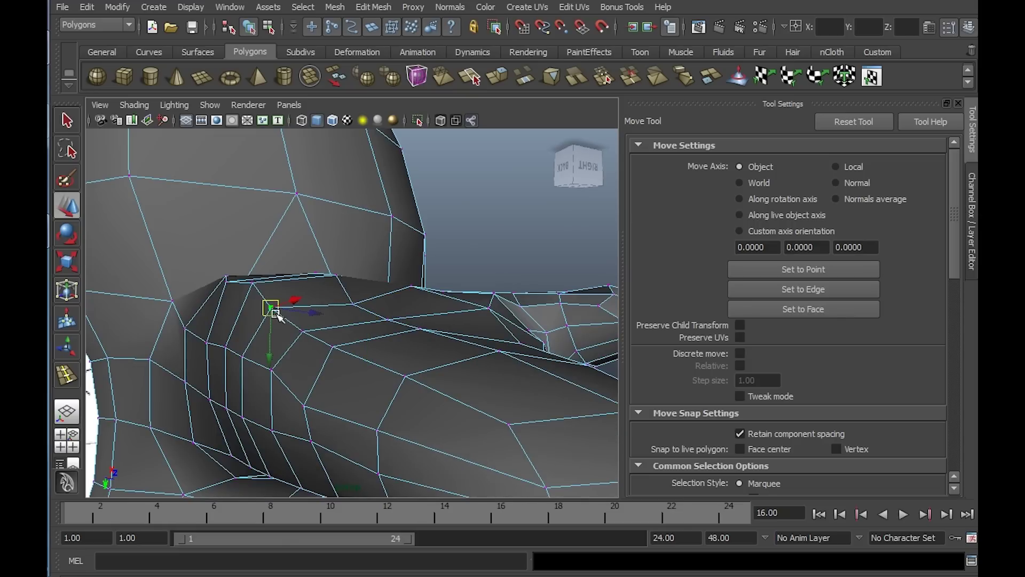
alt+drag(282, 358, 412, 359)
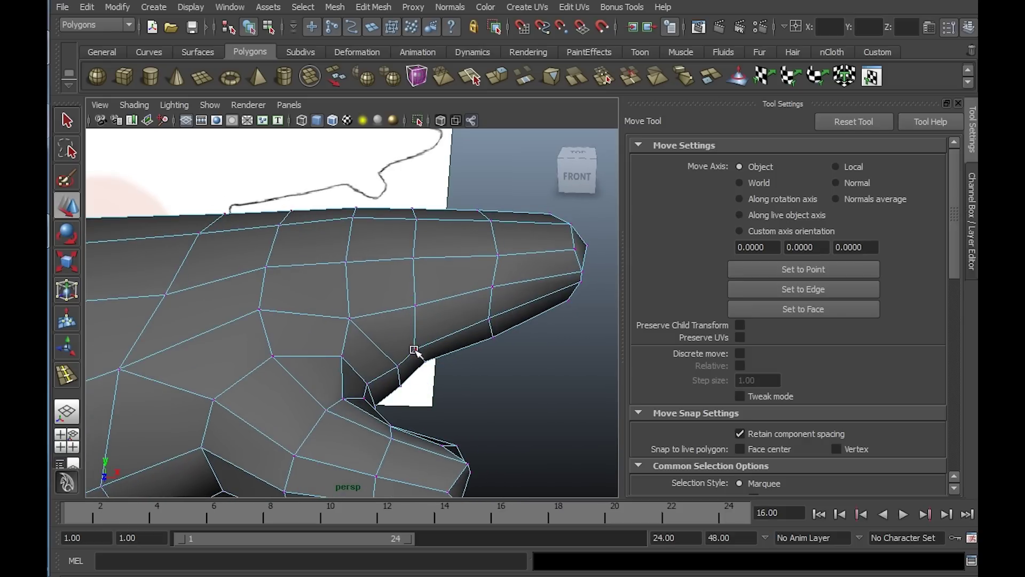
Adjust the vertices on the hand's thumb-side edge between the thumb gap and the fingertip end
alt+drag(427, 352, 376, 284)
alt+right_drag(377, 284, 392, 292)
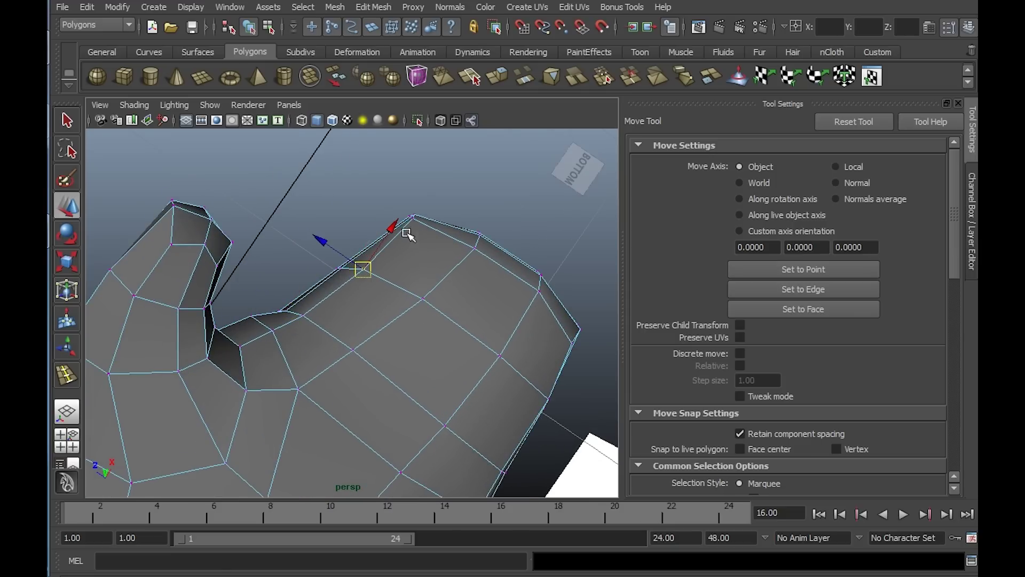
alt+drag(415, 227, 489, 325)
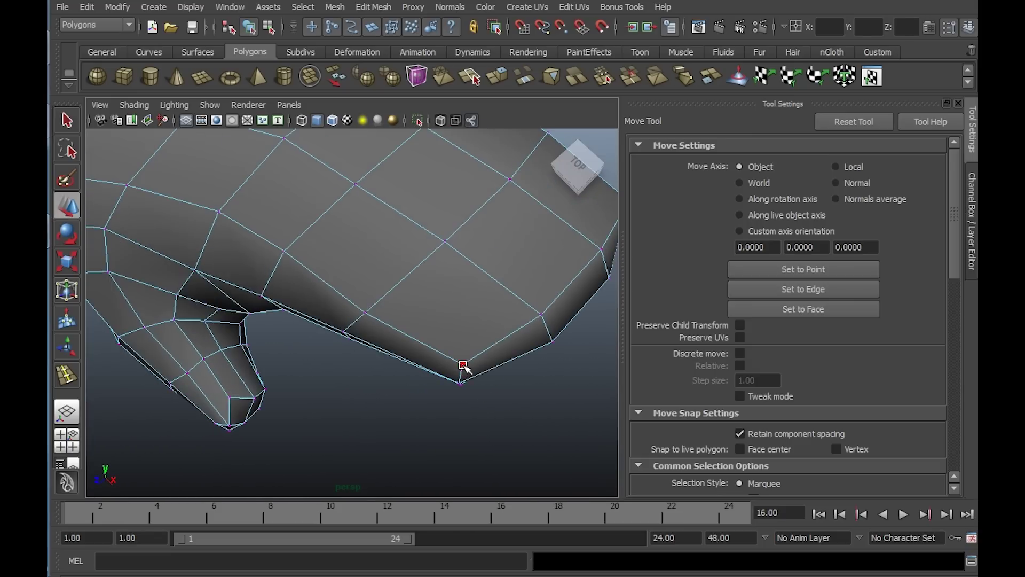
Adjust the corner vertices on both sides of the hand's fingertip end in the perspective view
alt+drag(464, 363, 419, 346)
click(500, 422)
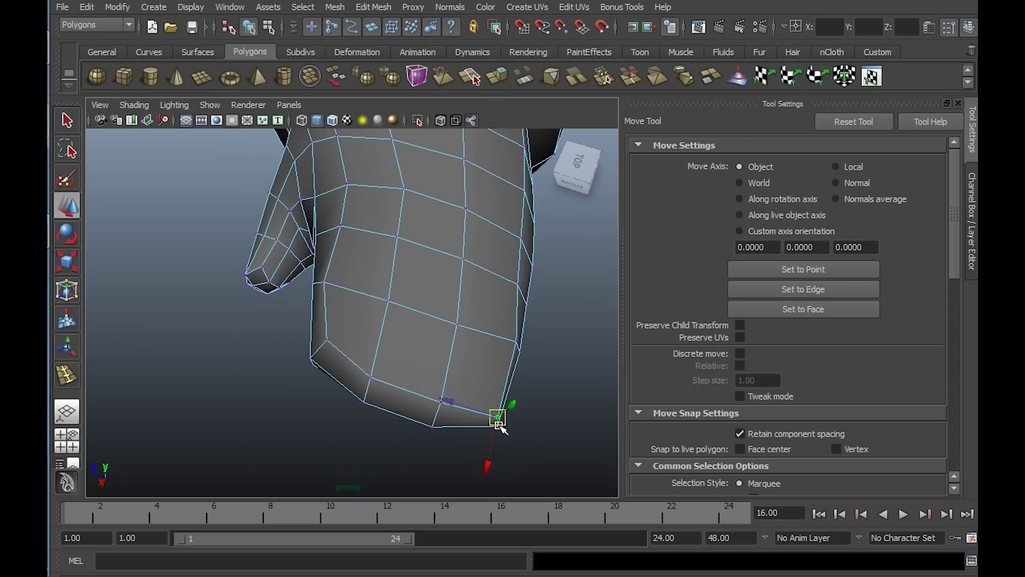
alt+drag(485, 401, 476, 291)
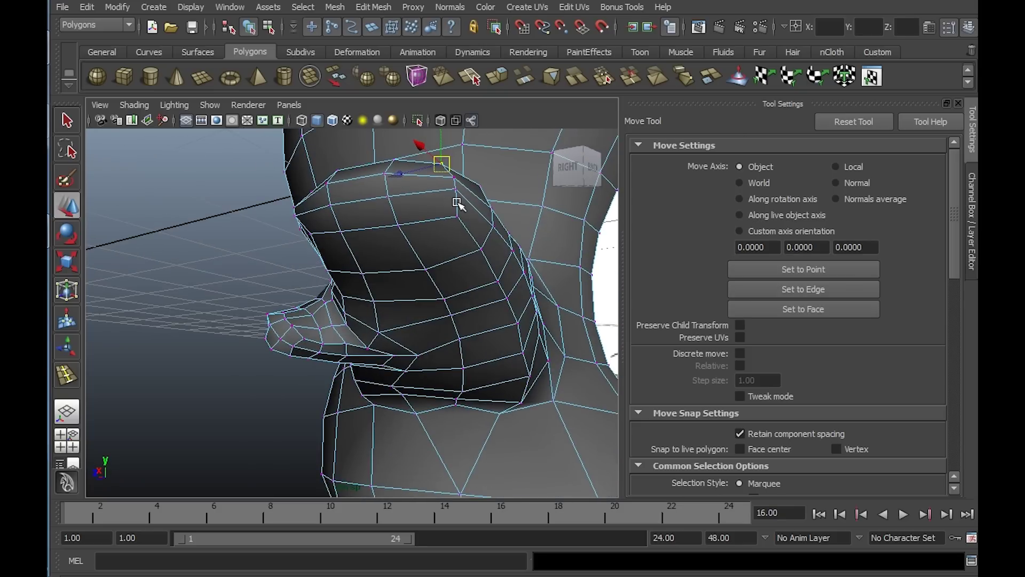
alt+drag(459, 226, 493, 222)
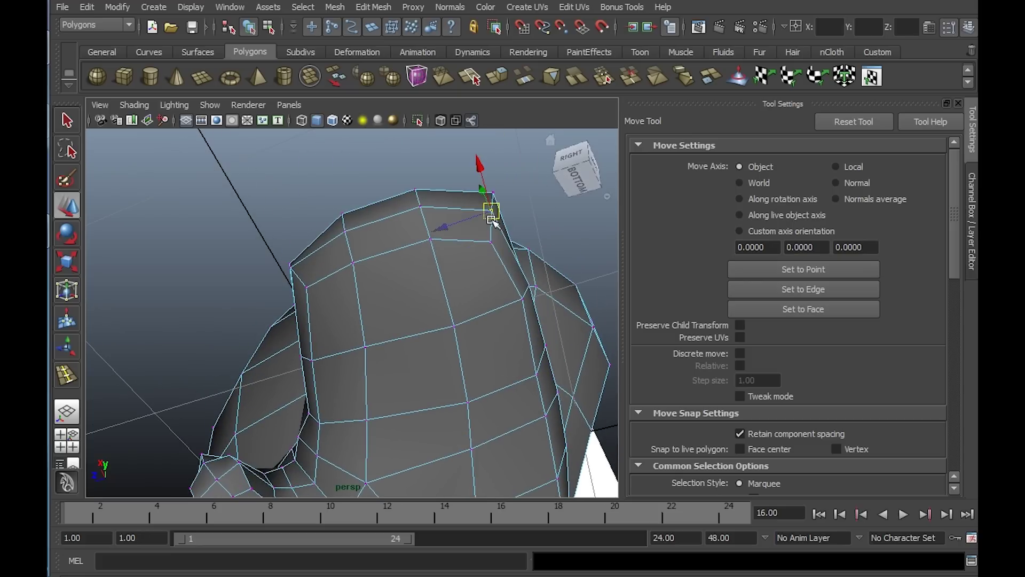
click(290, 267)
alt+drag(297, 271, 508, 304)
Pull both fingertip corner vertex groups slightly inward in the top view to round the hand's end, and return to object mode
key(F8)
key(space)
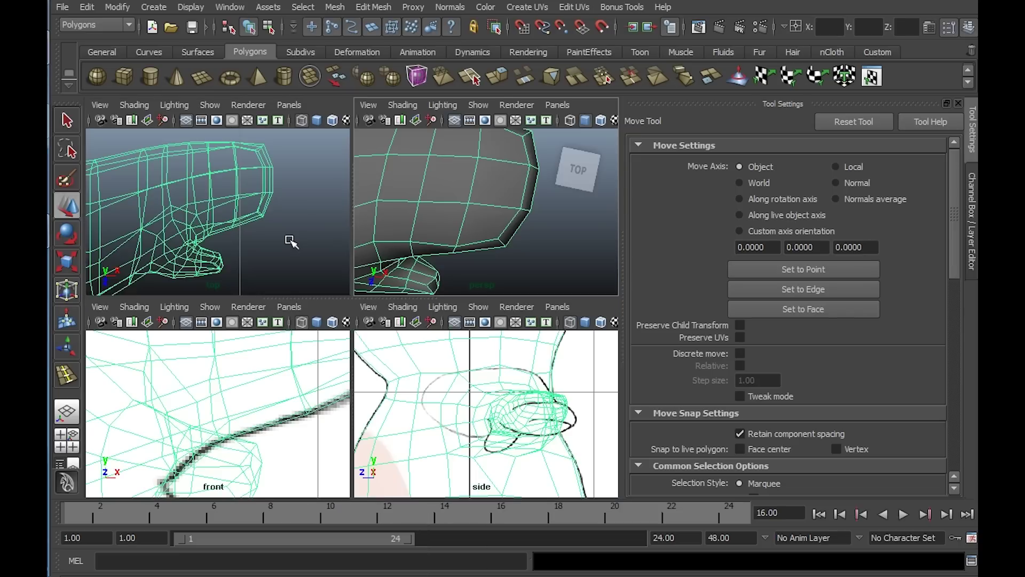
key(space)
right_drag(428, 200, 369, 199)
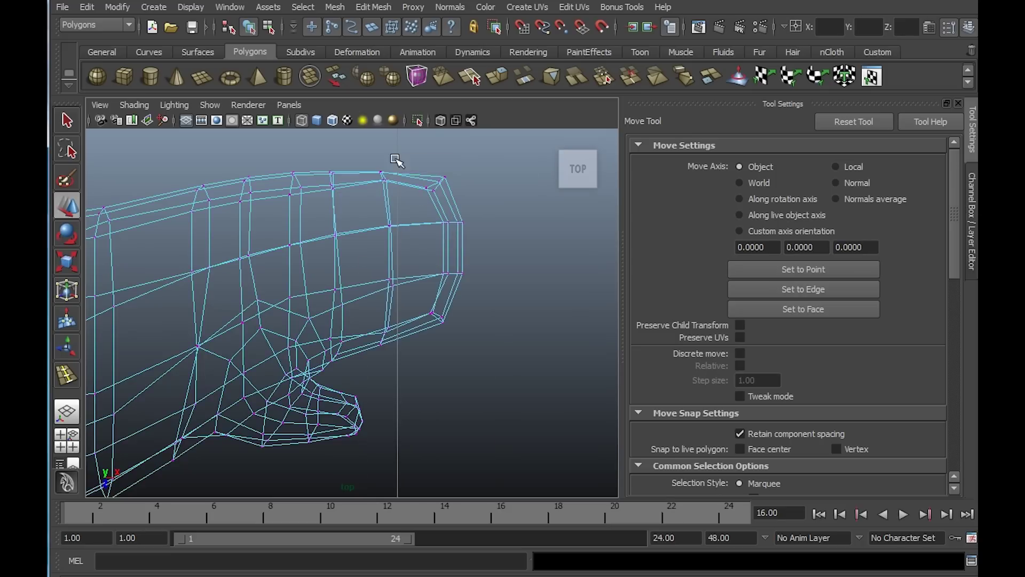
drag(396, 160, 428, 188)
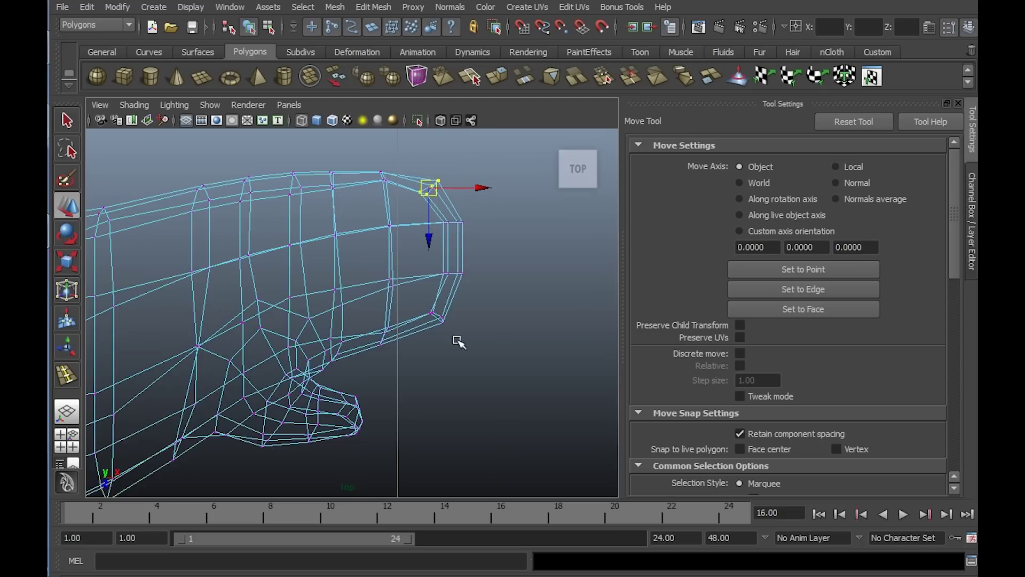
right_drag(429, 267, 487, 219)
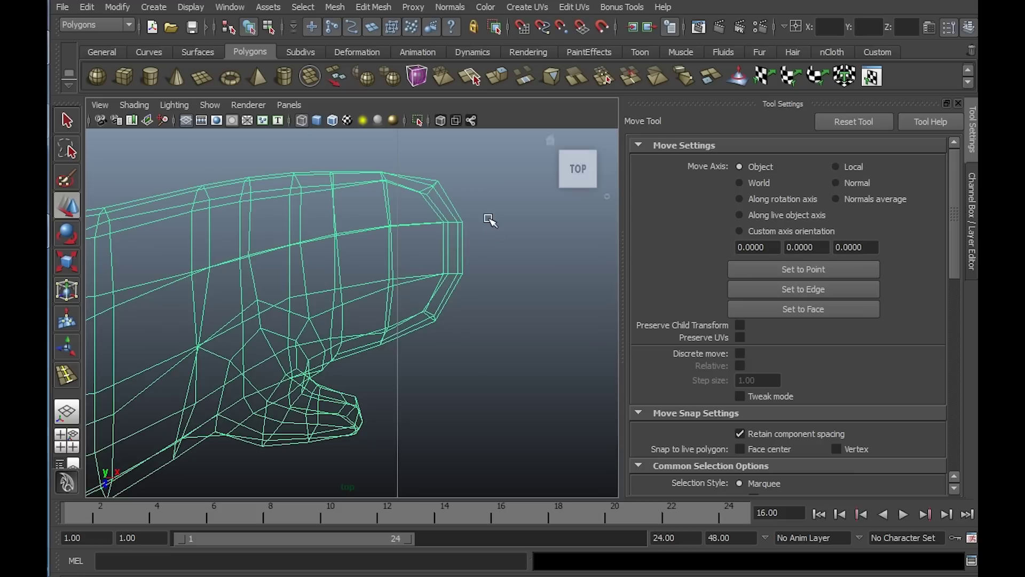
Turn on the smooth mesh preview in perspective and examine the hand, thumb and whole body against the reference planes
key(space)
key(space)
key(3)
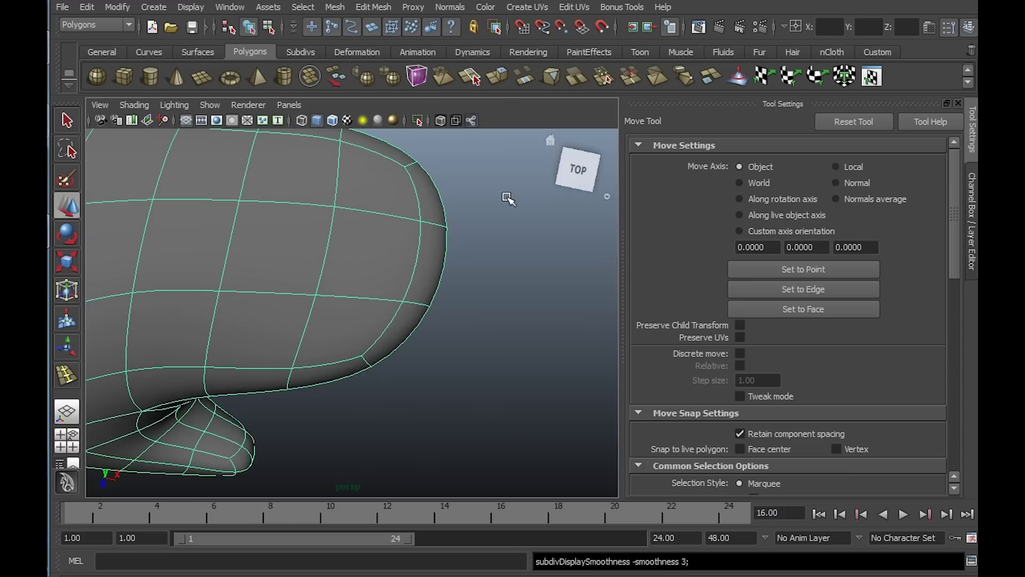
mouse_move(439, 318)
alt+mouse_down()
mouse_move(328, 323)
mouse_move(460, 341)
mouse_move(349, 346)
mouse_move(399, 391)
alt+mouse_up()
alt+drag(372, 316, 419, 385)
alt+right_drag(419, 384, 327, 318)
alt+middle_drag(328, 319, 416, 324)
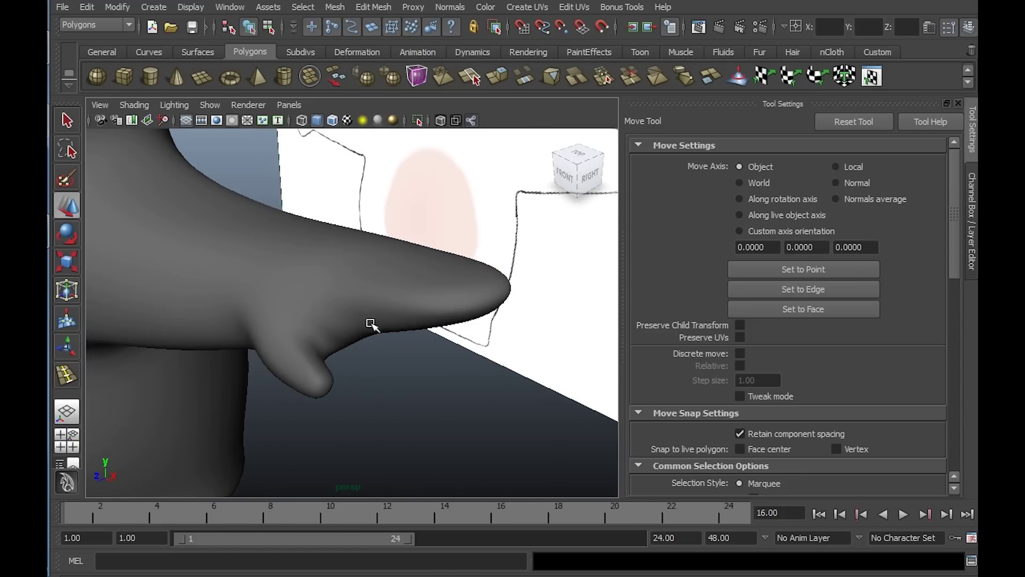
mouse_move(340, 321)
alt+mouse_down()
mouse_move(407, 339)
mouse_move(405, 350)
mouse_move(465, 299)
mouse_move(359, 255)
mouse_move(316, 294)
mouse_move(341, 346)
mouse_move(325, 288)
mouse_move(265, 283)
mouse_move(282, 281)
mouse_move(336, 337)
mouse_move(389, 334)
mouse_move(491, 359)
mouse_move(470, 375)
mouse_move(508, 379)
mouse_move(407, 310)
mouse_move(380, 337)
mouse_move(305, 296)
mouse_move(332, 324)
mouse_move(353, 310)
alt+mouse_up()
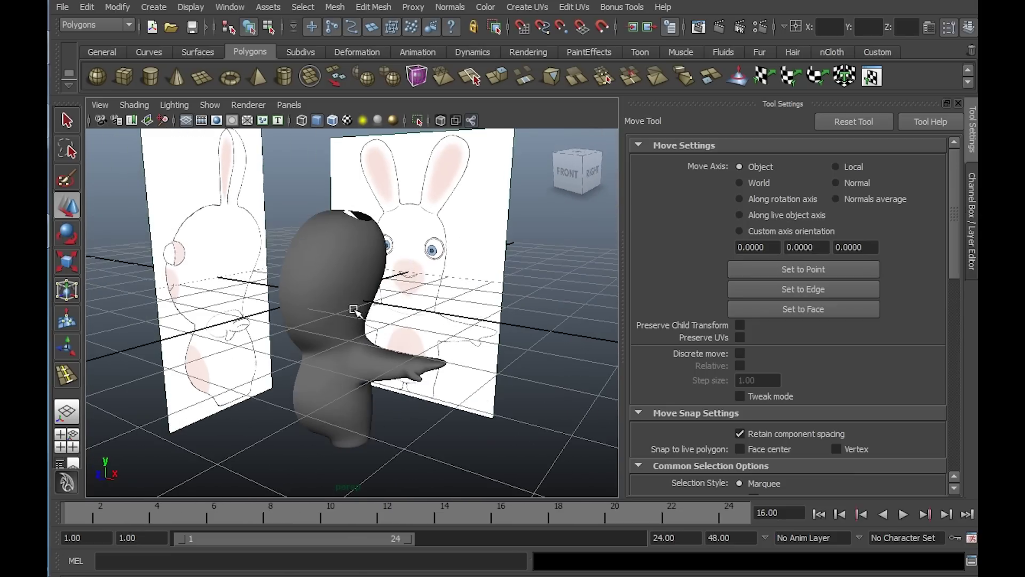